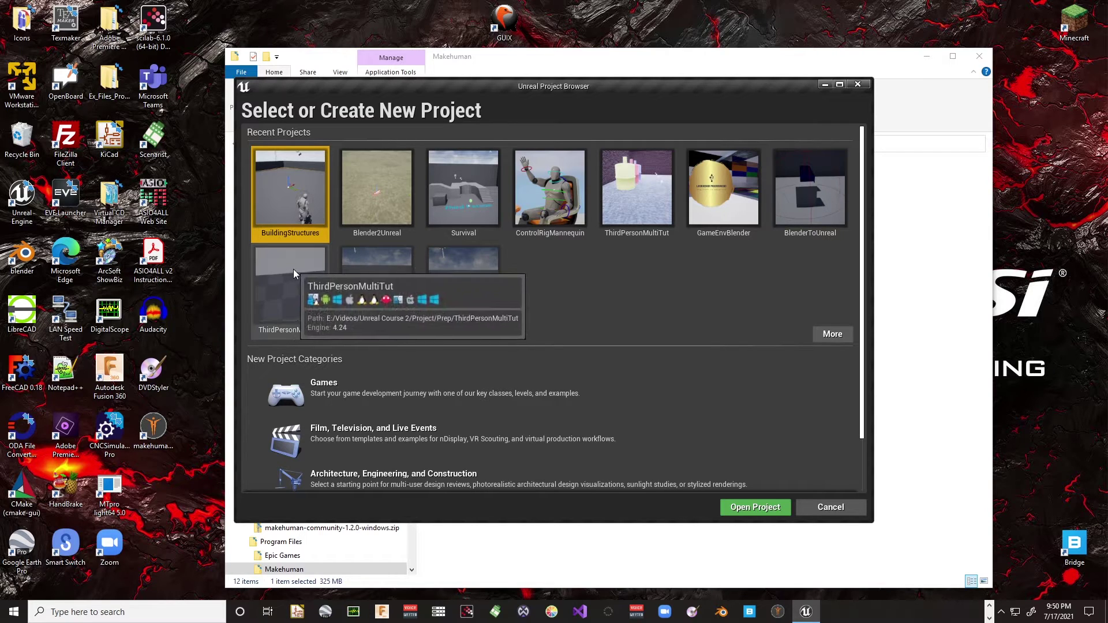
# Start a new project in the Games category using the Third Person template and continue to the project settings.
pyautogui.click(330, 400)
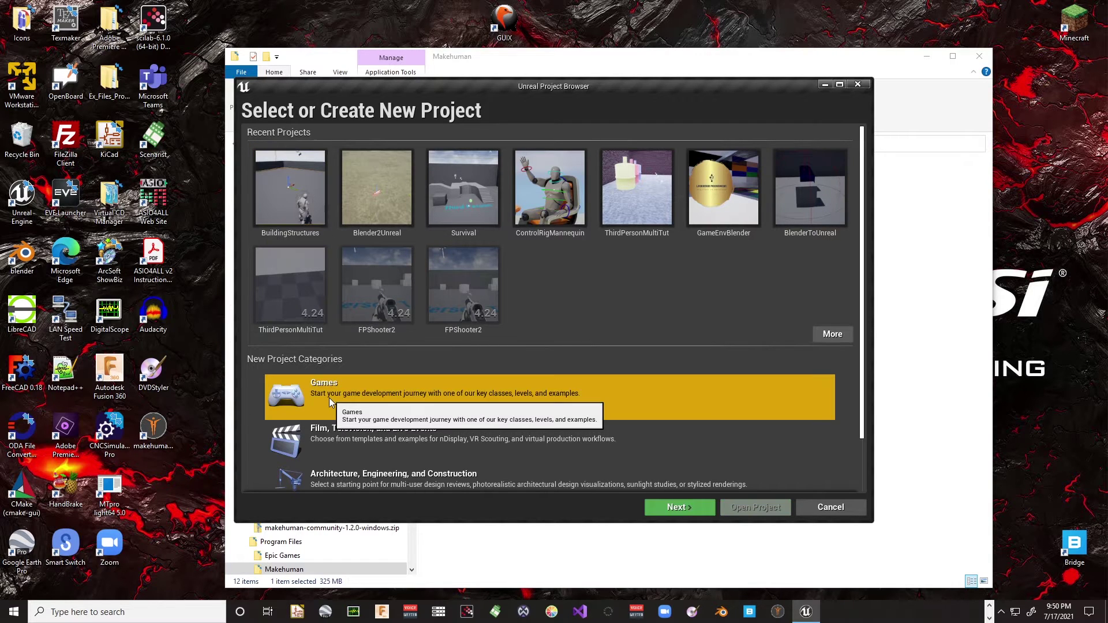
pyautogui.click(679, 509)
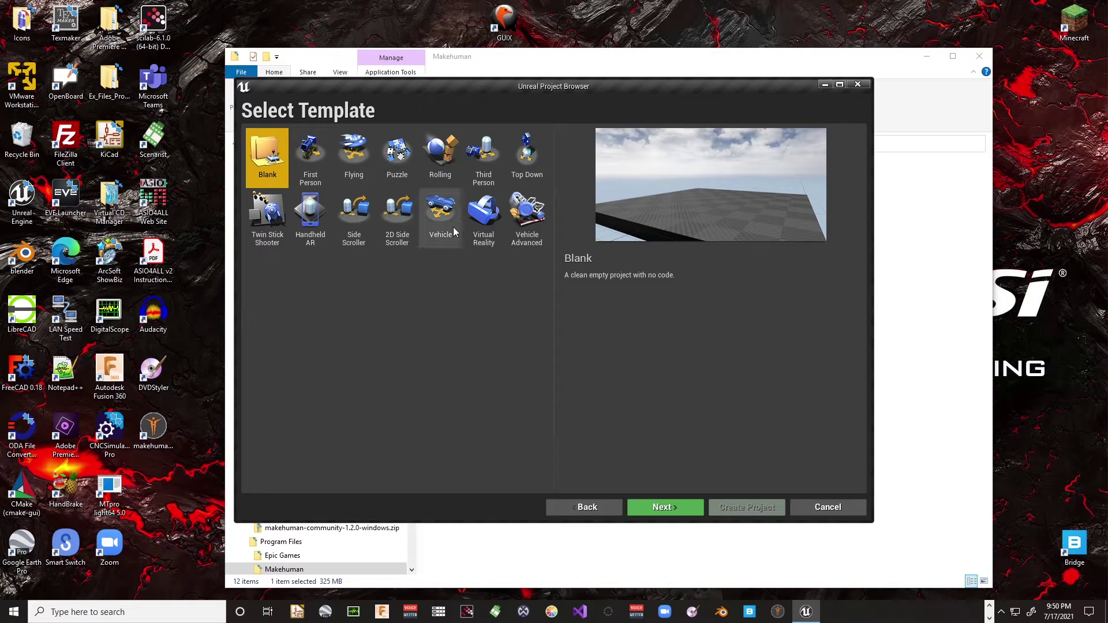
pyautogui.click(483, 164)
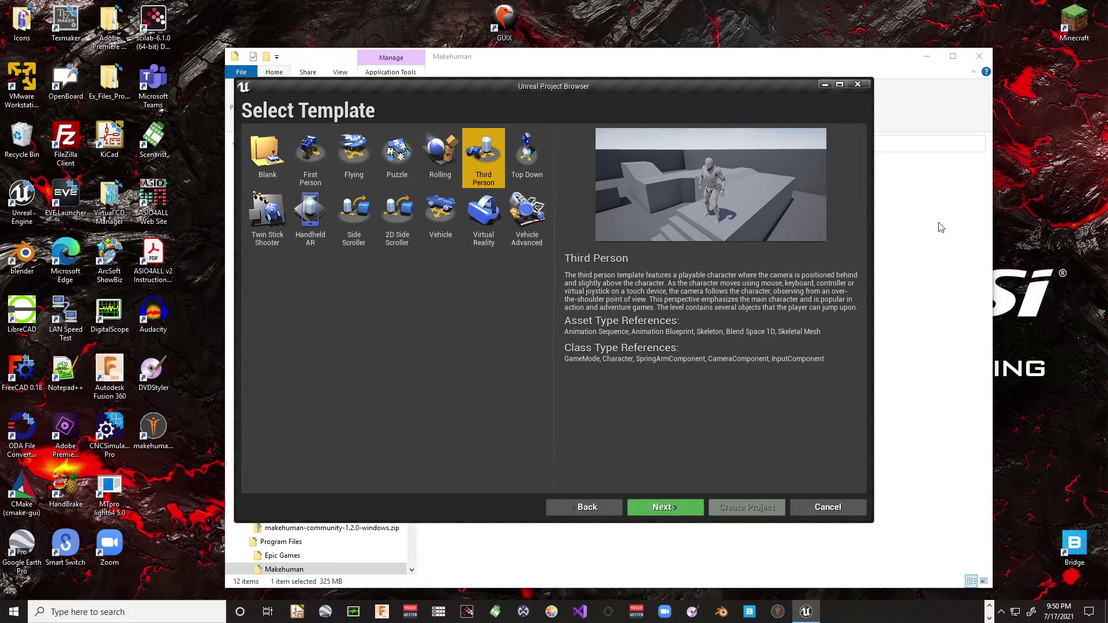
pyautogui.click(663, 512)
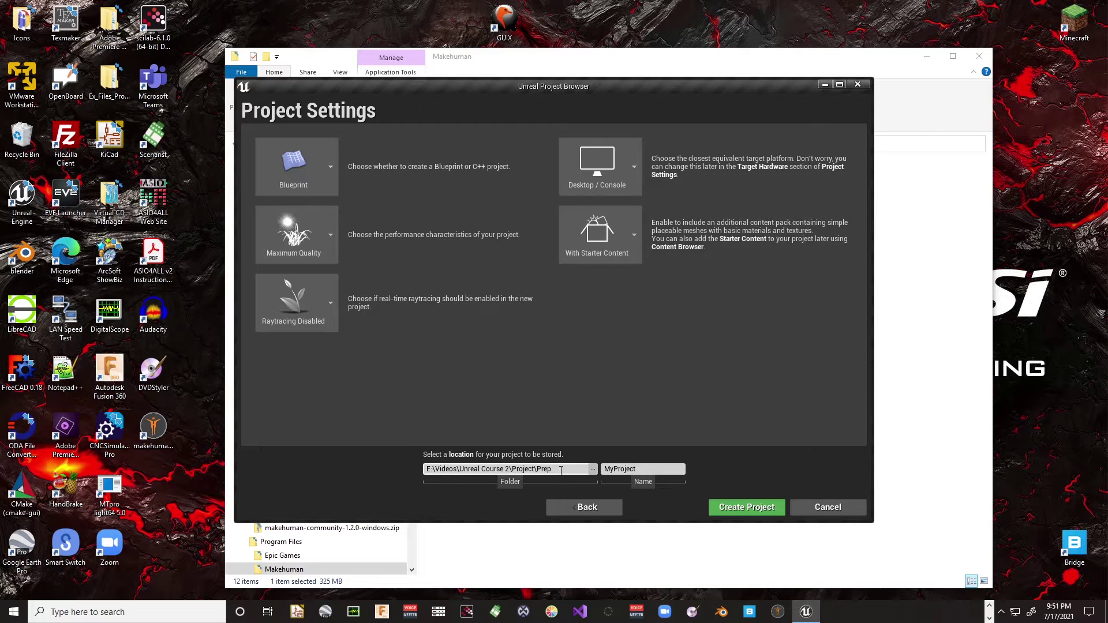
# Set the project location under E:\Videos\Unreal Course 2\Project\VideaSeries, name the project Survive and create it.
pyautogui.click(593, 469)
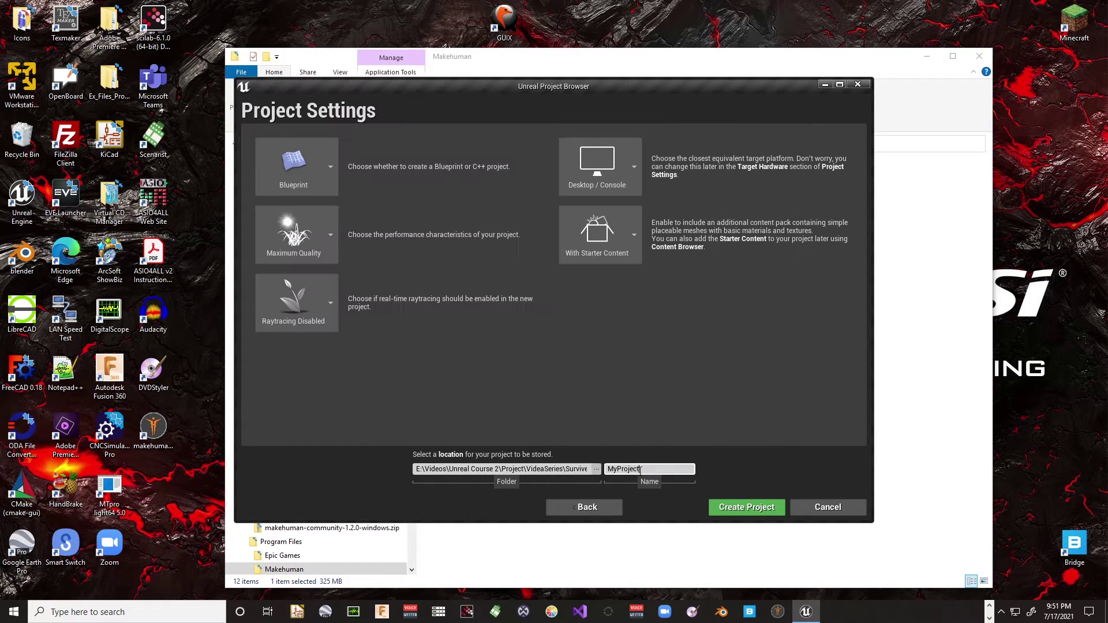
pyautogui.moveTo(641, 469); pyautogui.dragTo(543, 467)
pyautogui.write('Survive')
pyautogui.click(745, 507)
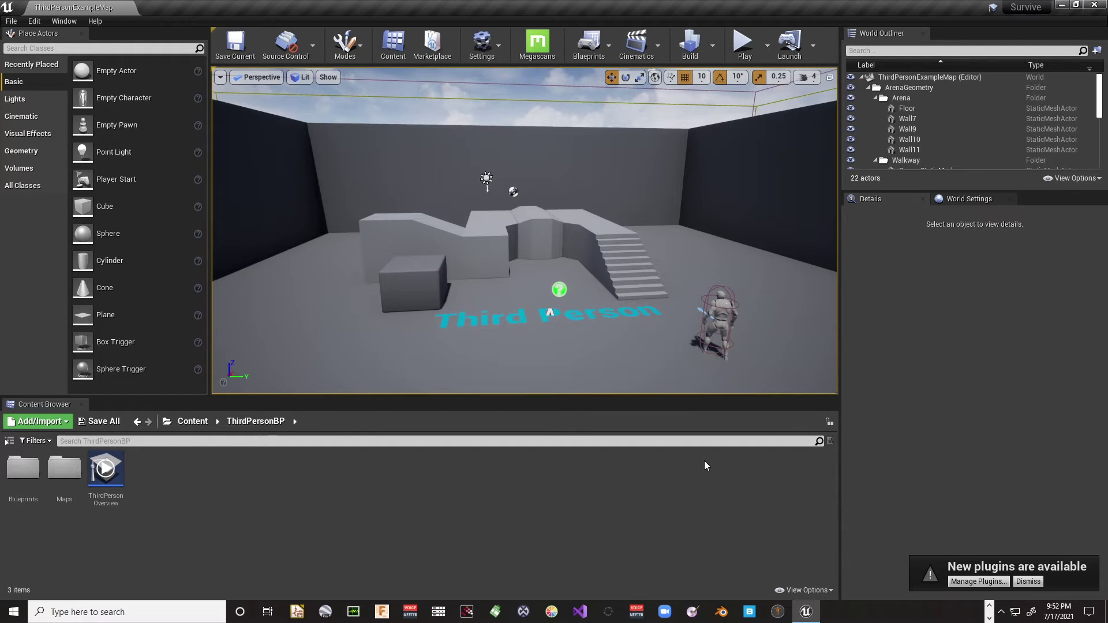
# Show the content browser's folder tree and create a new folder named Survive directly under Content.
pyautogui.click(9, 440)
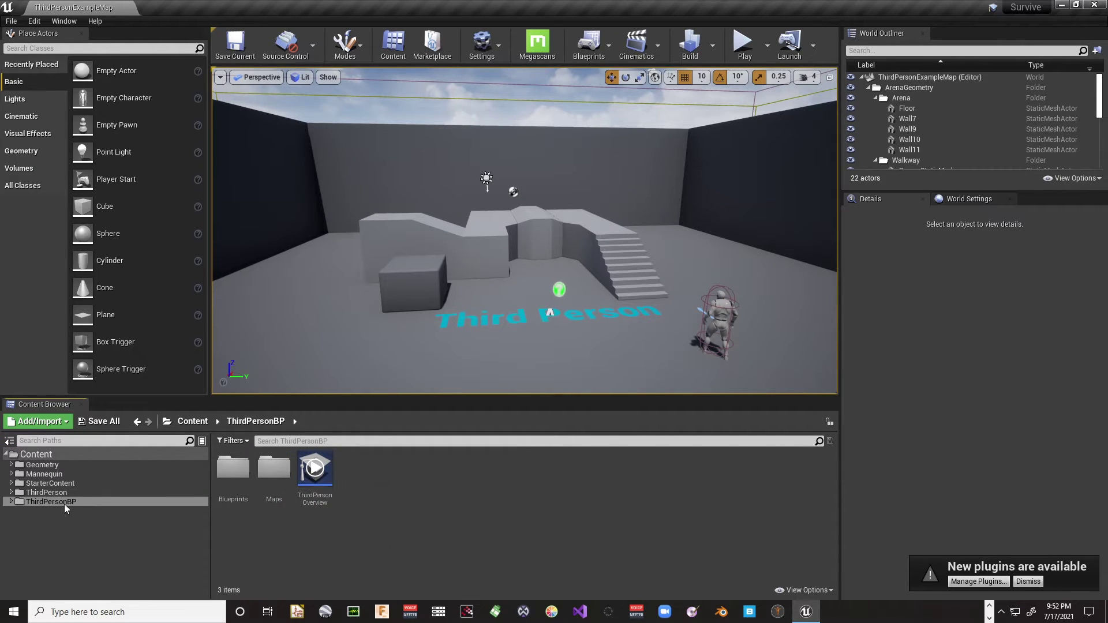
pyautogui.click(39, 484)
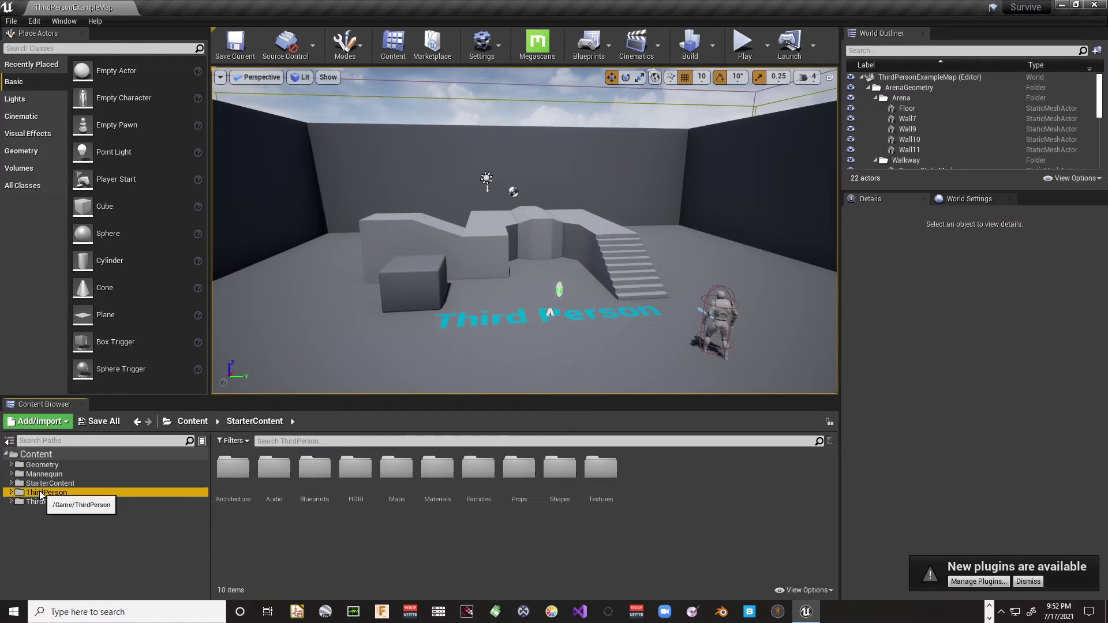
pyautogui.click(39, 493)
pyautogui.click(35, 455)
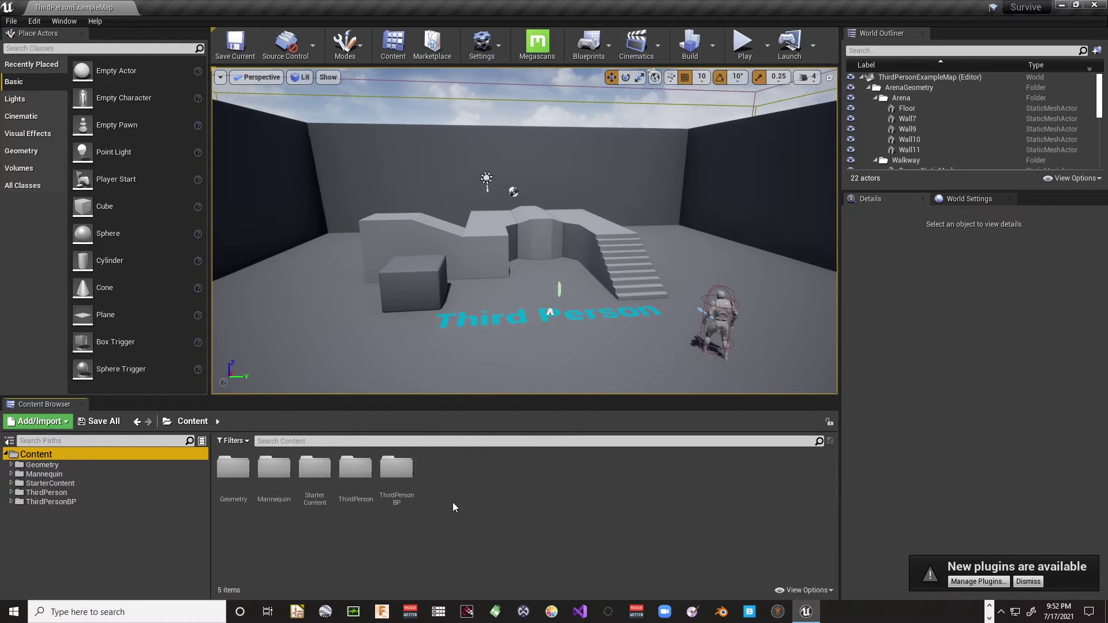
pyautogui.rightClick(454, 469)
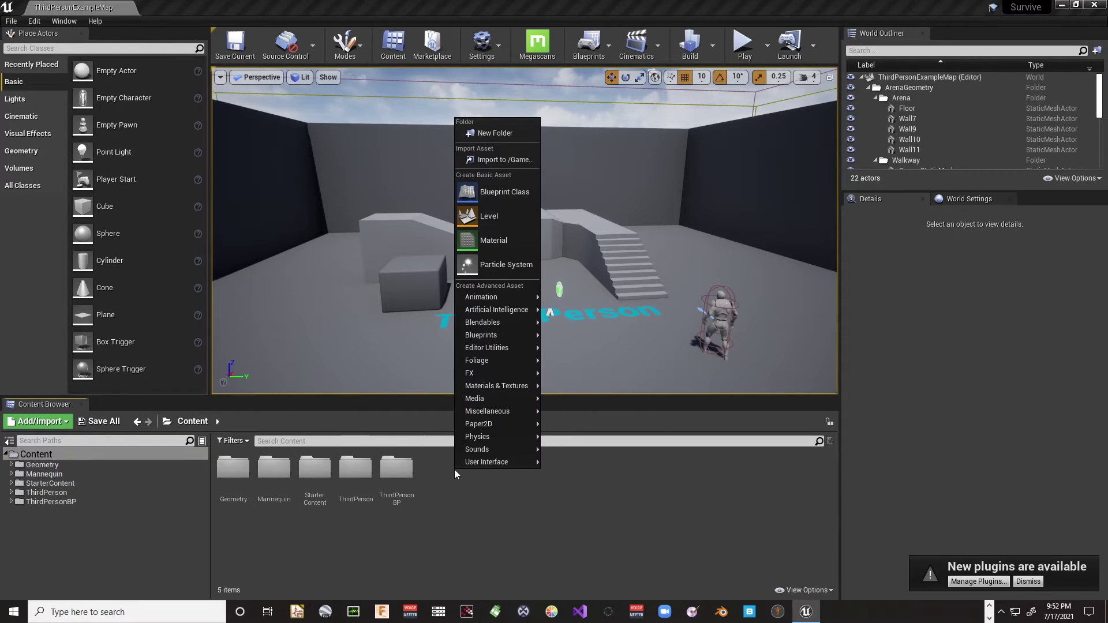
pyautogui.click(492, 131)
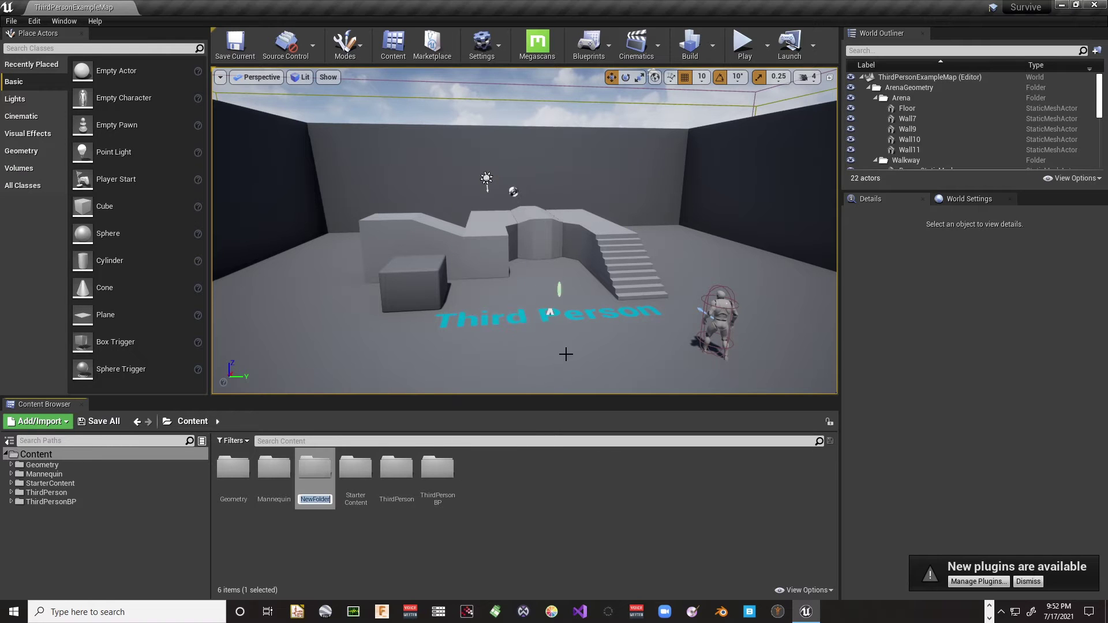
pyautogui.write('Survive')
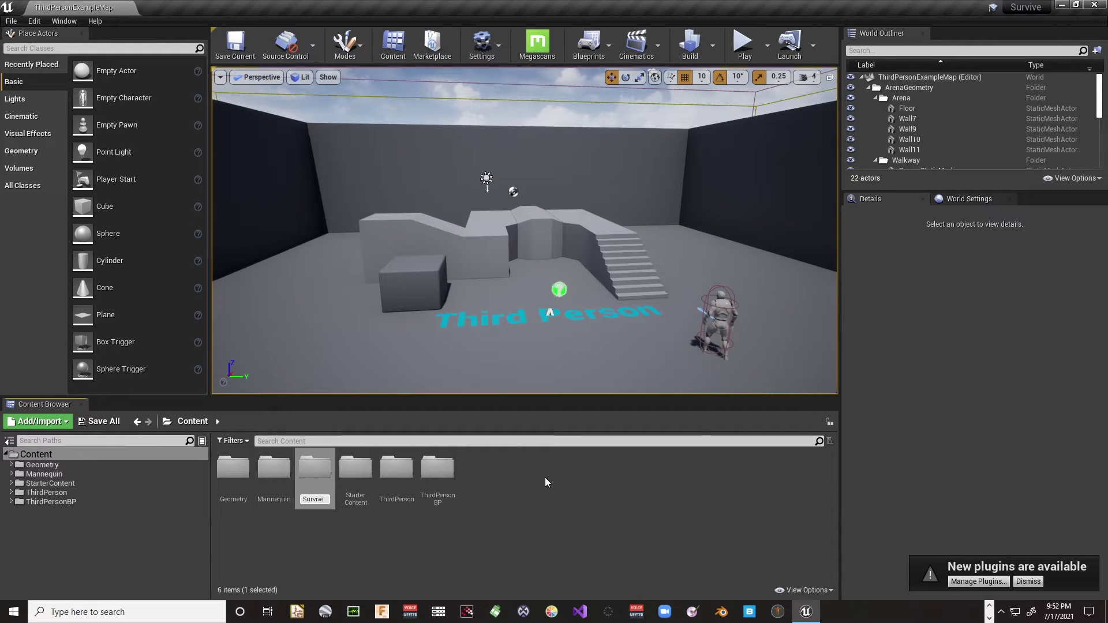
pyautogui.press('Return')
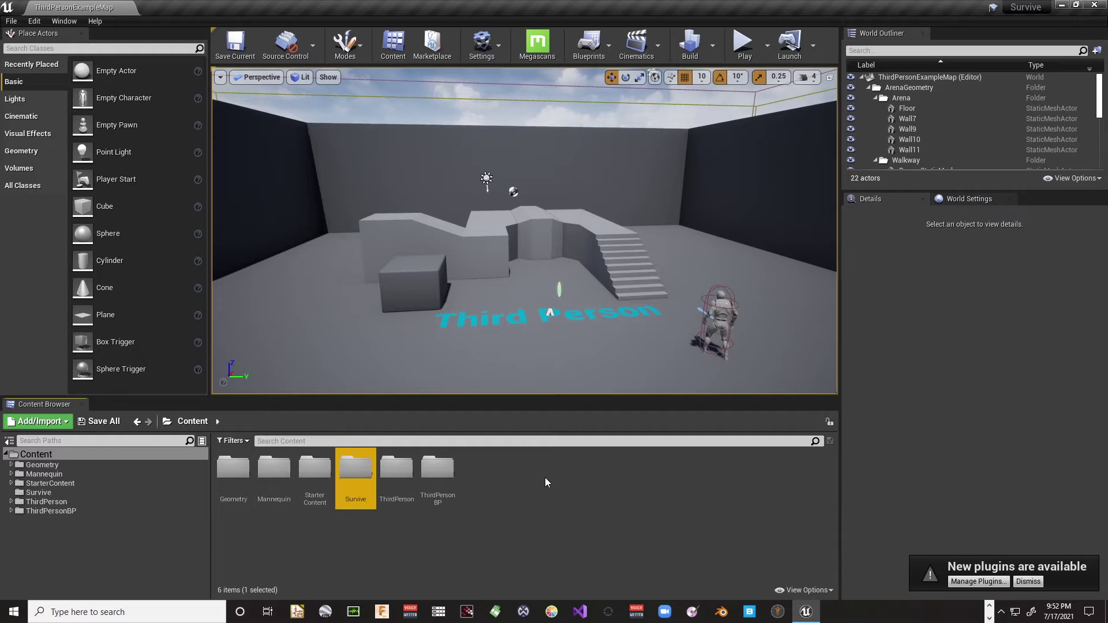
# Create a subfolder named Landscape inside the Survive folder and open it.
pyautogui.doubleClick(355, 473)
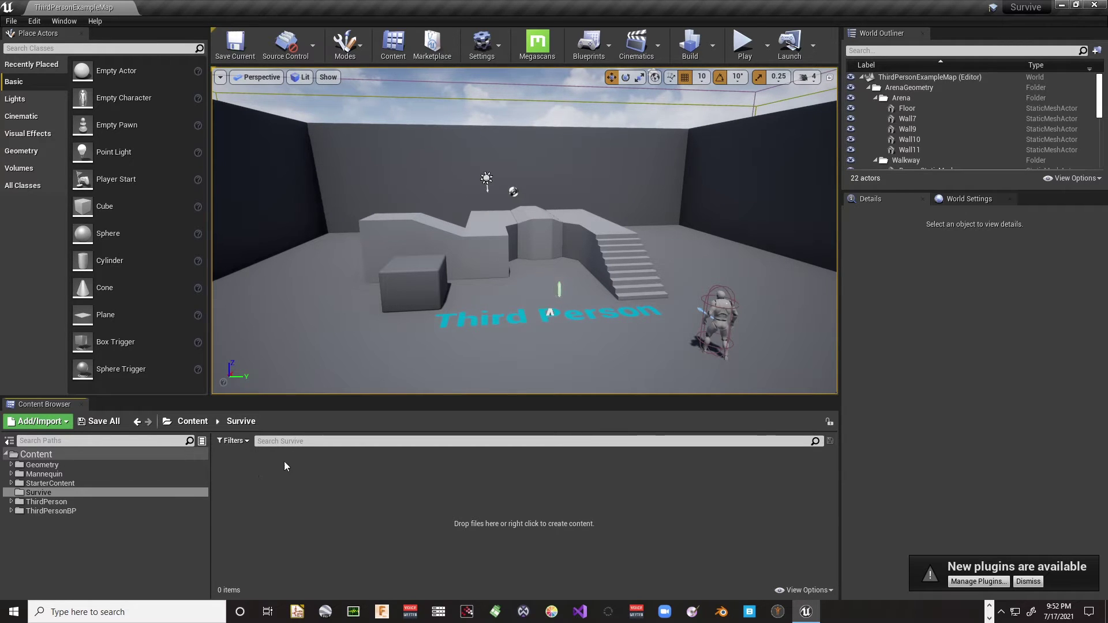
pyautogui.rightClick(246, 468)
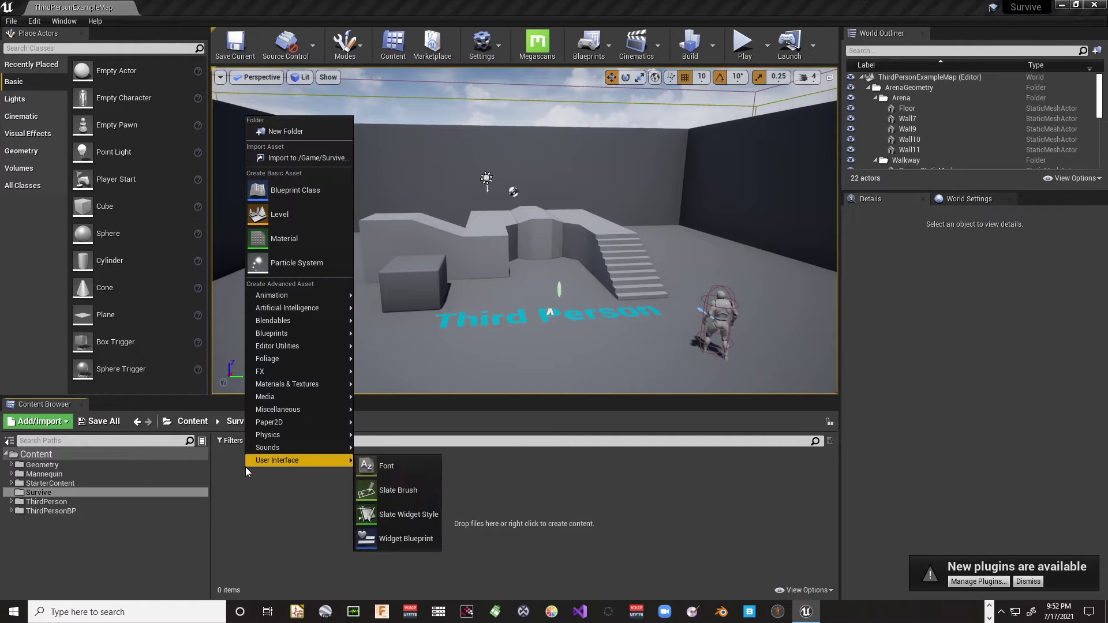
pyautogui.click(287, 131)
pyautogui.write('Landc')
pyautogui.press('BackSpace')
pyautogui.press('BackSpace')
pyautogui.write('ds')
pyautogui.press('BackSpace')
pyautogui.write('scape')
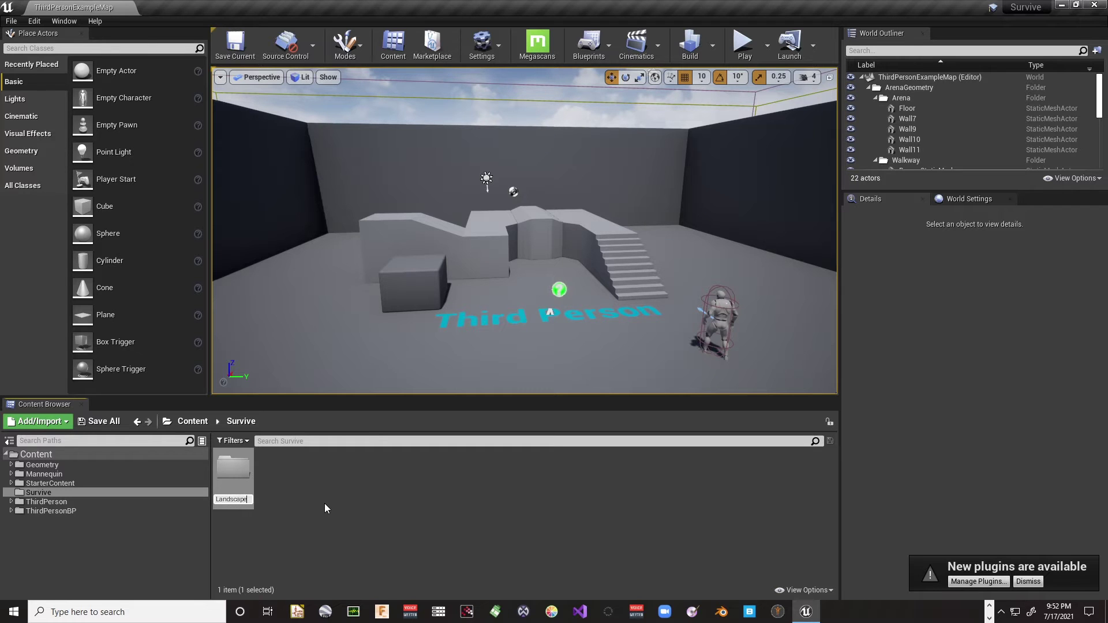
pyautogui.press('Return')
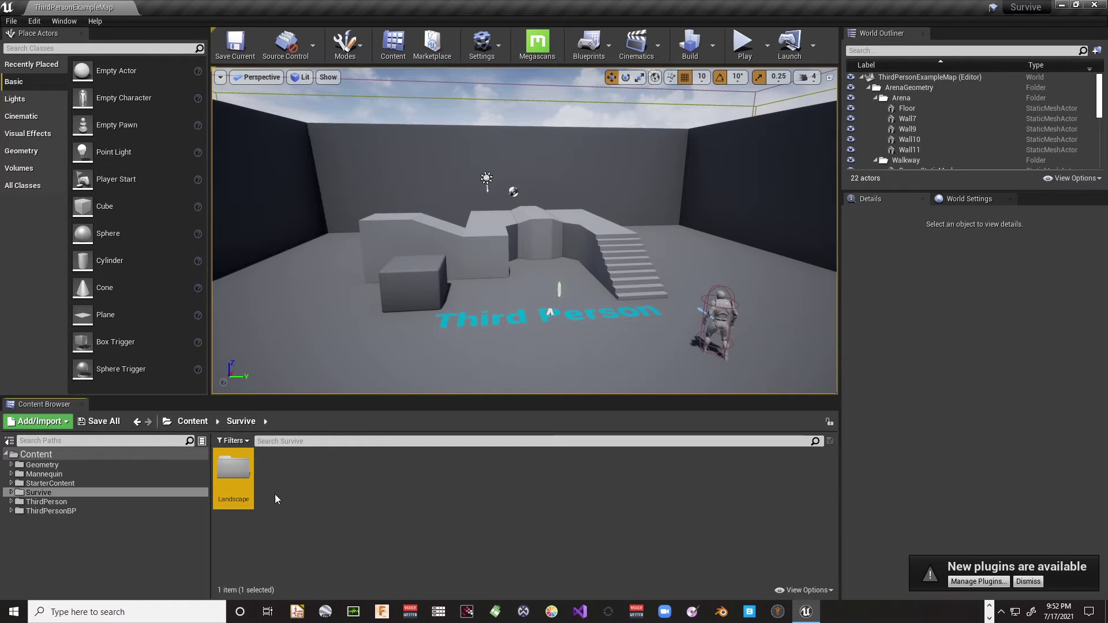
pyautogui.doubleClick(234, 479)
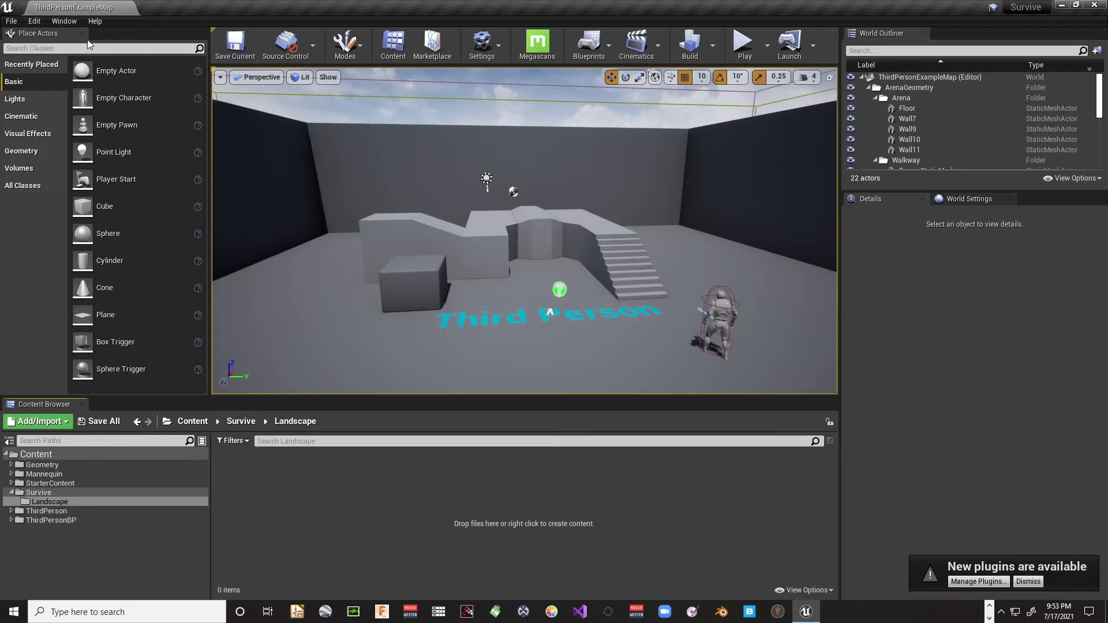
# View the new-landscape settings in Landscape mode and return to Select mode without creating a landscape.
pyautogui.click(359, 46)
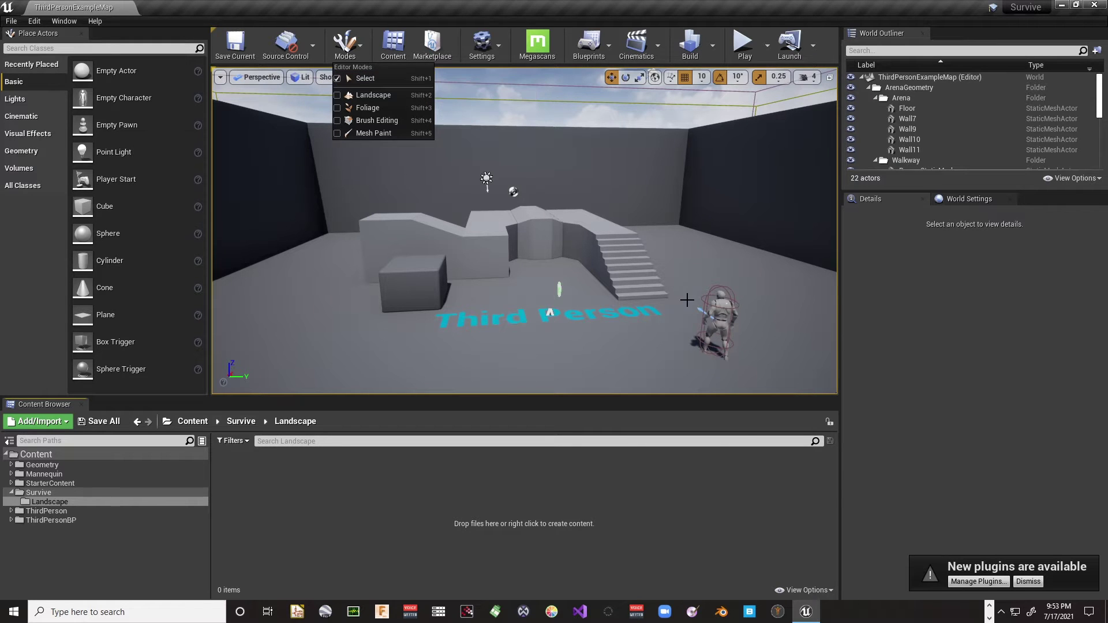
pyautogui.click(719, 316)
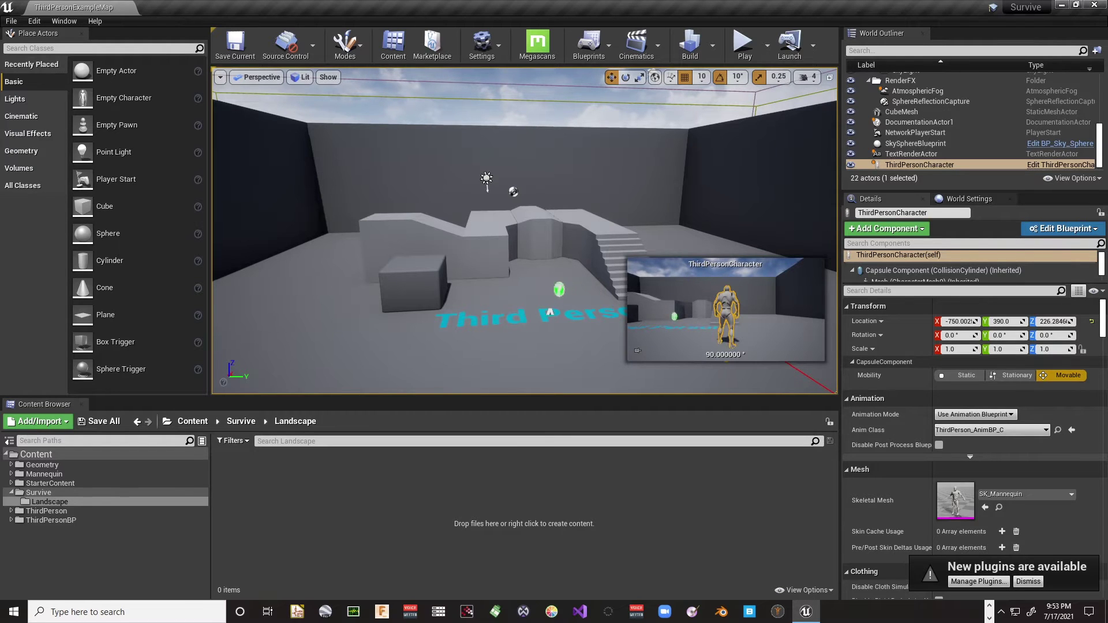
pyautogui.click(559, 289)
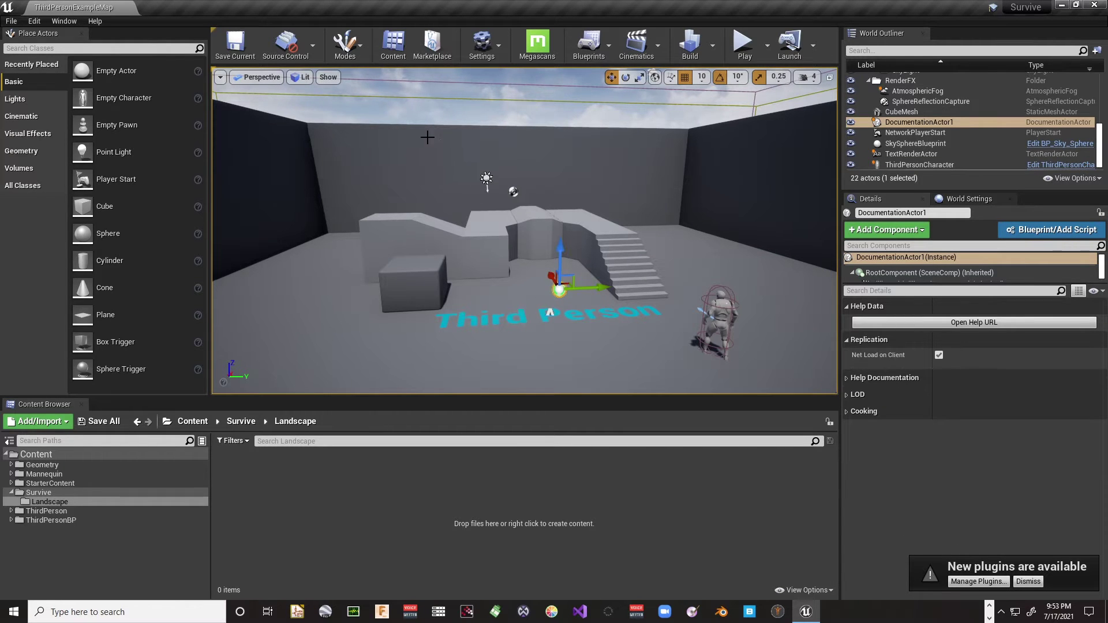
pyautogui.click(358, 49)
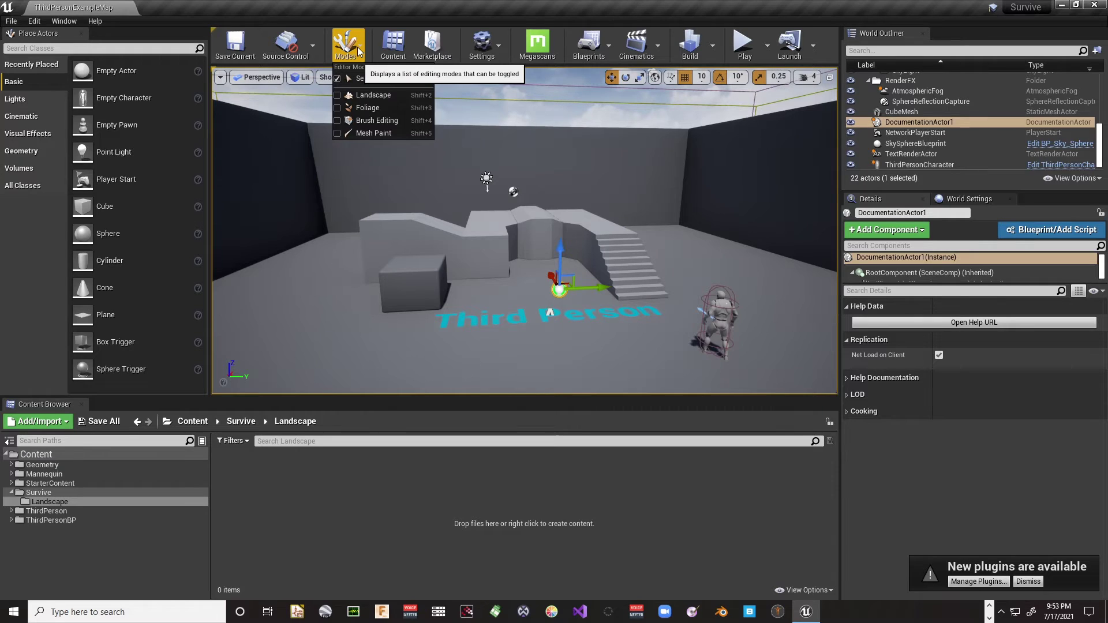
pyautogui.click(383, 96)
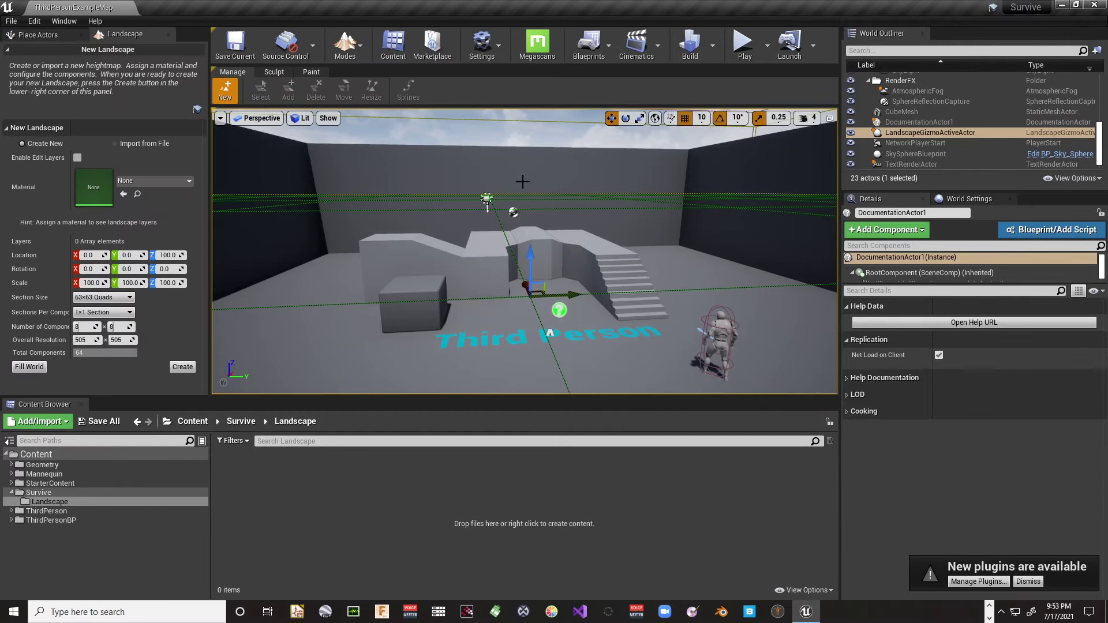
pyautogui.click(355, 41)
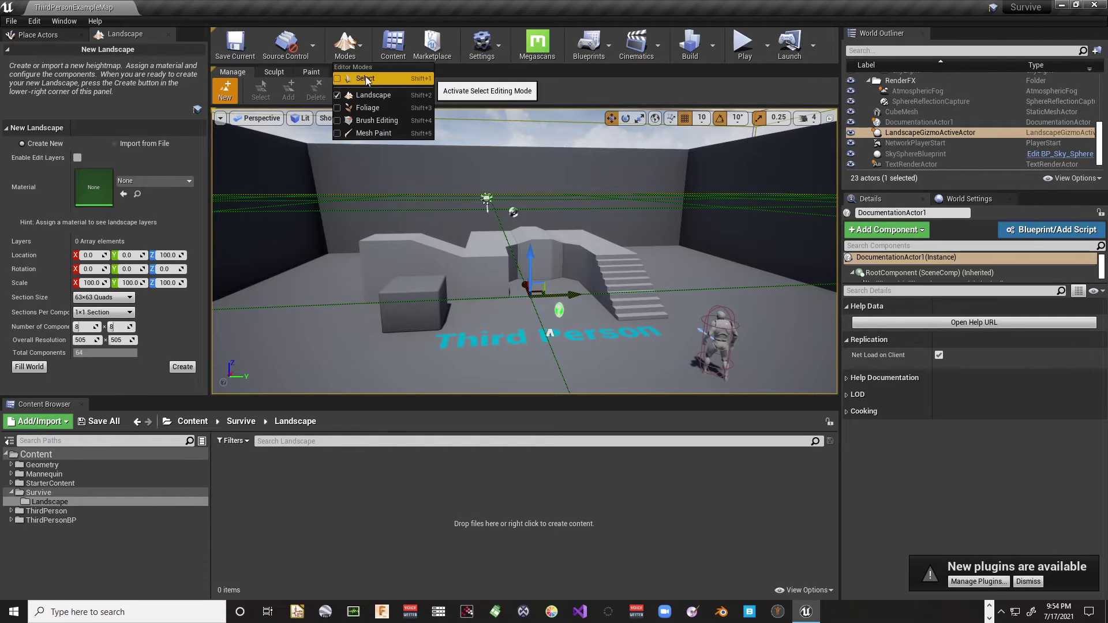
pyautogui.click(366, 76)
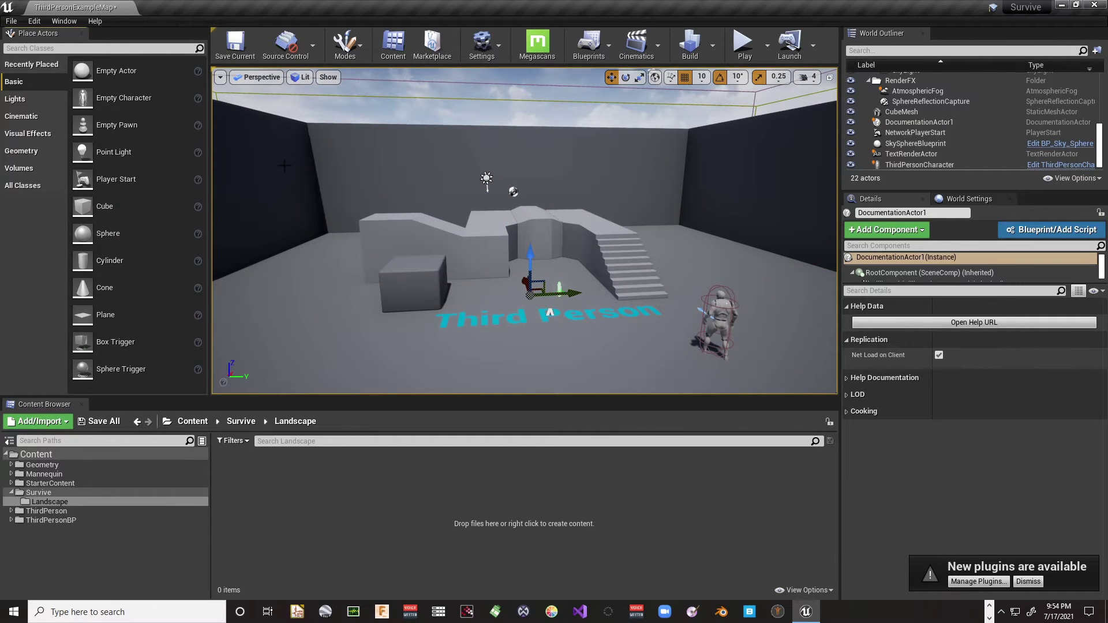
# Create a new level from the TimeOfDay template, saving the changes to ThirdPersonExampleMap.
pyautogui.click(12, 22)
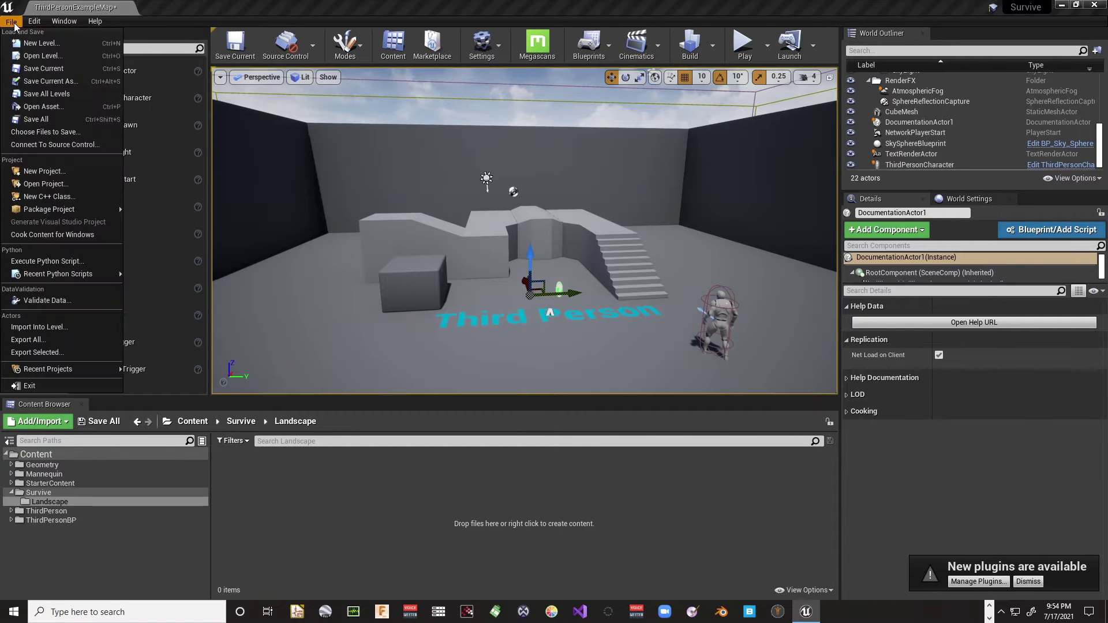
pyautogui.click(44, 43)
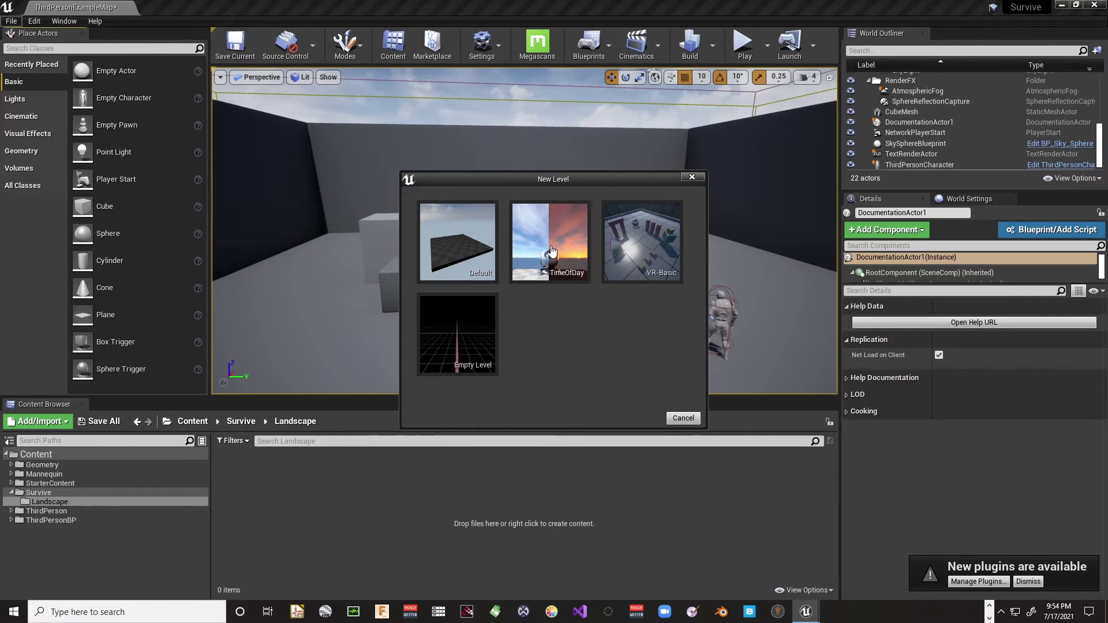
pyautogui.click(551, 250)
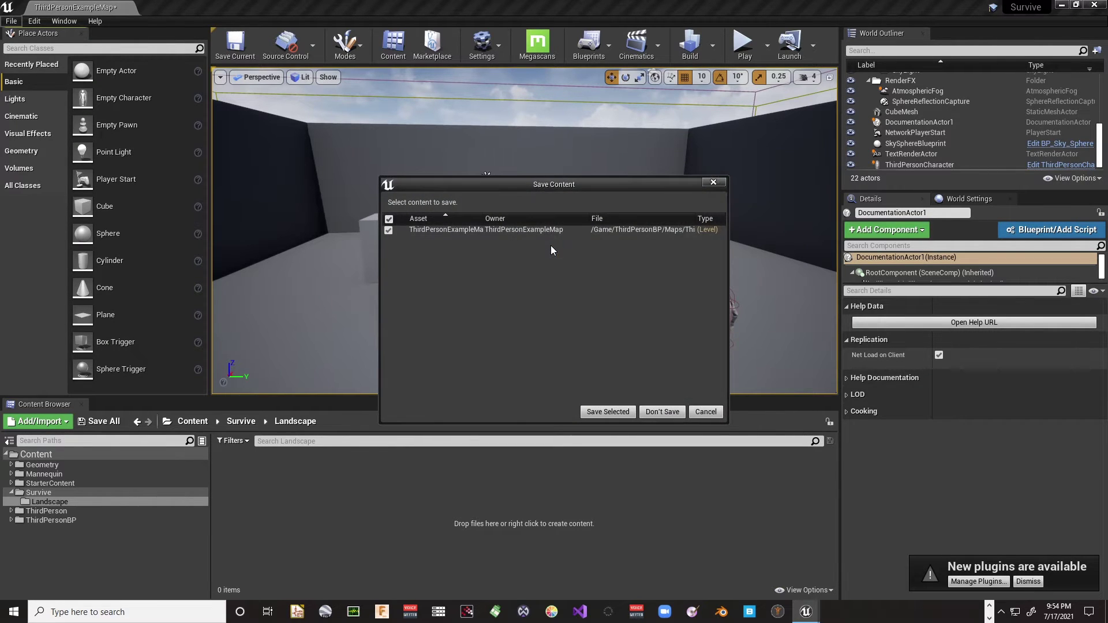
pyautogui.click(613, 411)
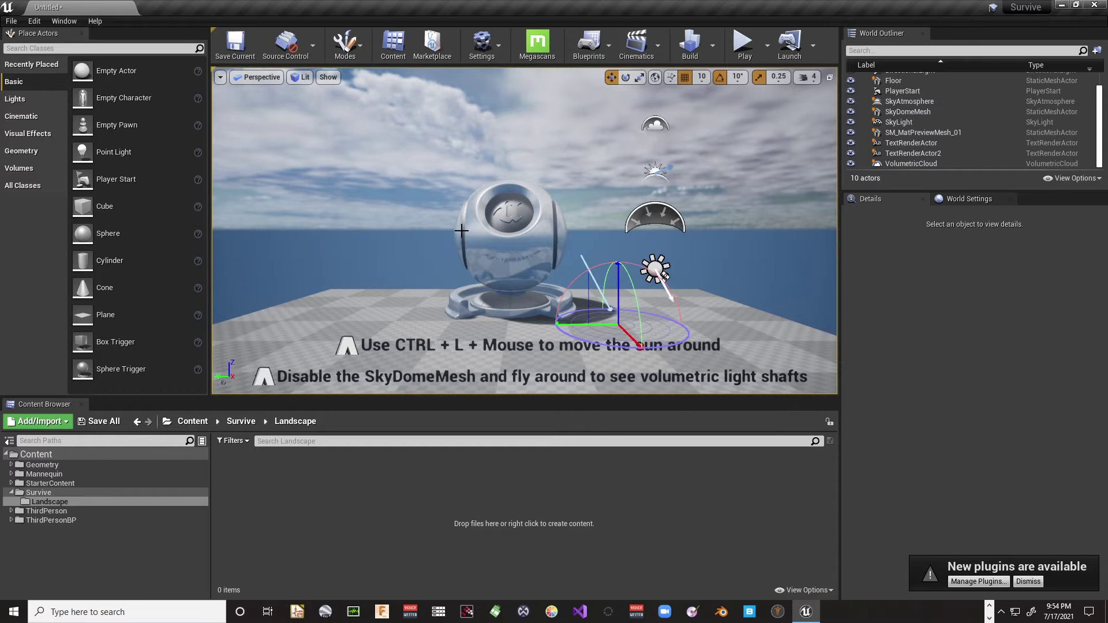
# Move the sun around the sky to try night, sunset and day lighting, leaving the level in daylight.
pyautogui.hotkey('ctrl', 'l')
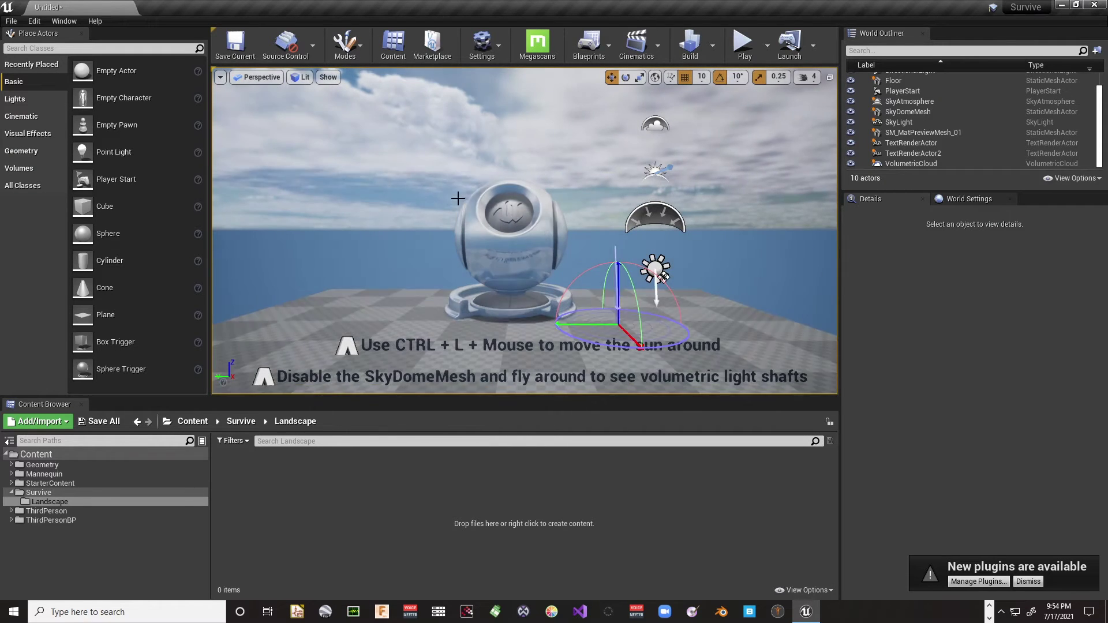
pyautogui.hotkey('ctrl', 'l')
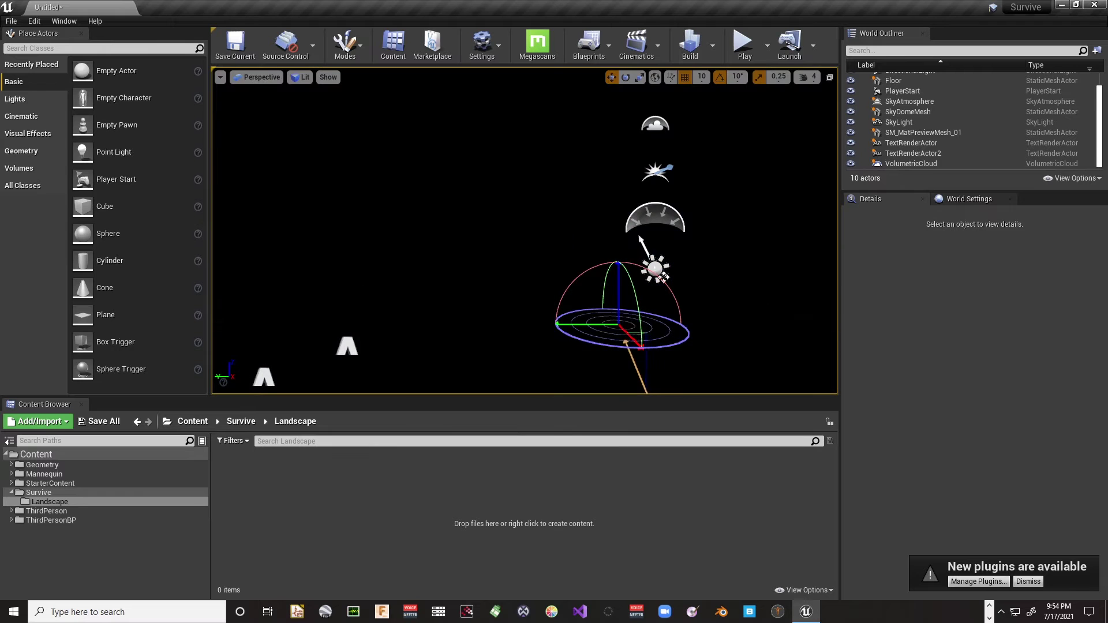
pyautogui.hotkey('ctrl', 'l')
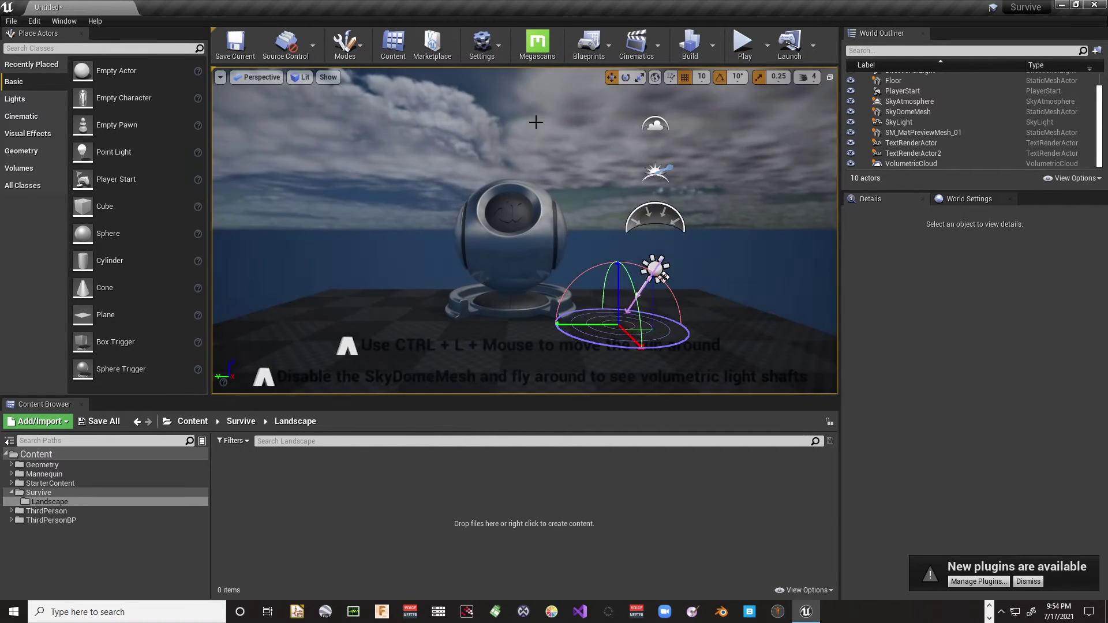
pyautogui.hotkey('ctrl', 'l')
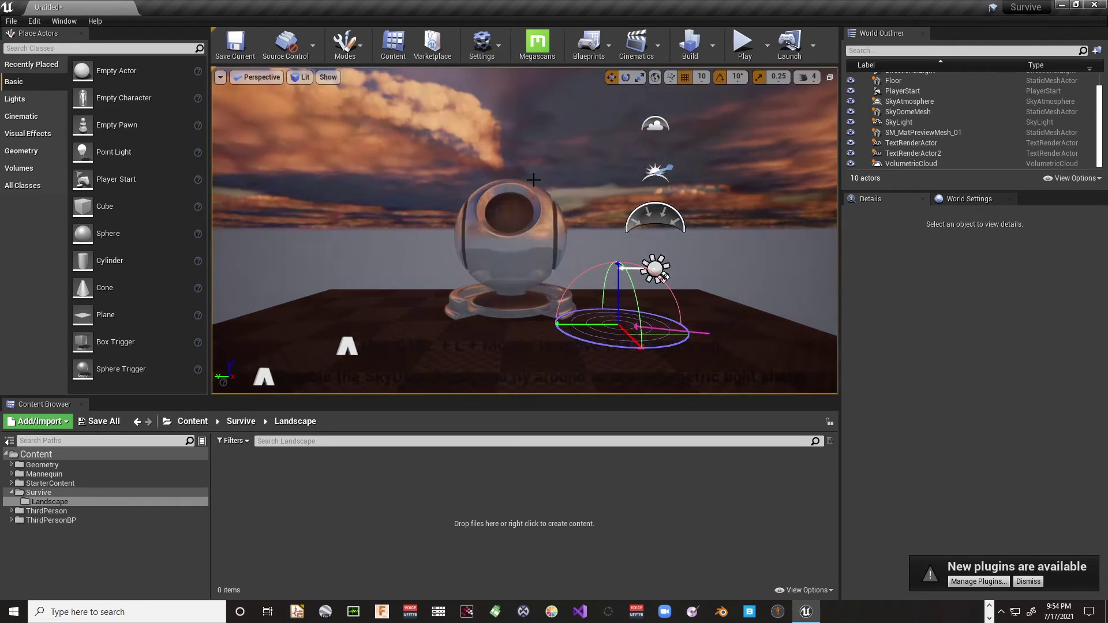
pyautogui.hotkey('ctrl', 'l')
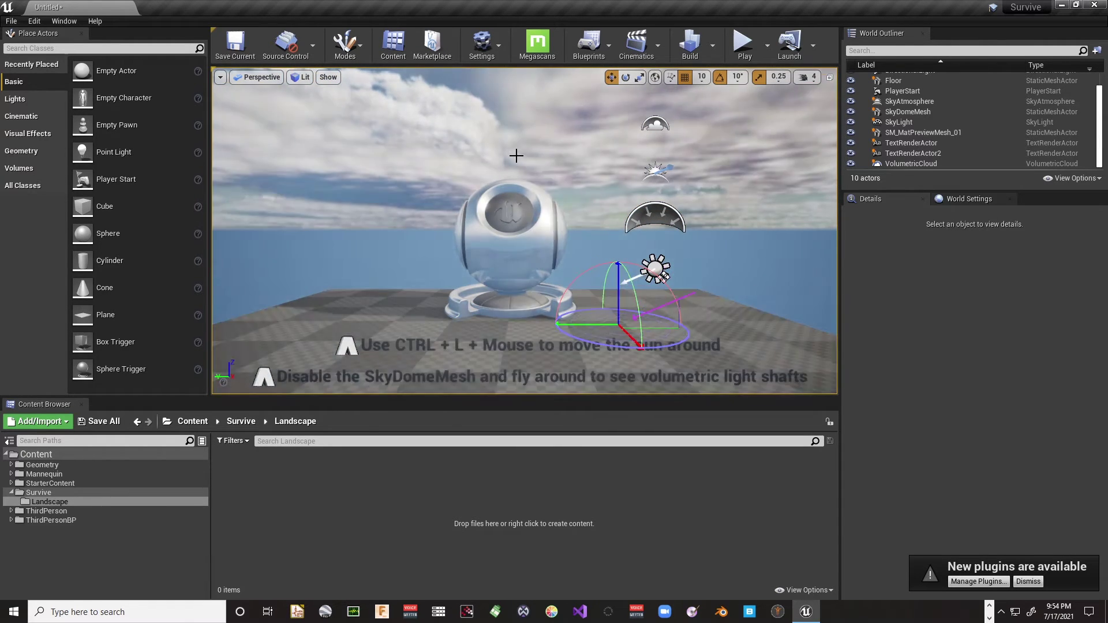
pyautogui.hotkey('ctrl', 'l')
pyautogui.hotkey('ctrl', 'l')
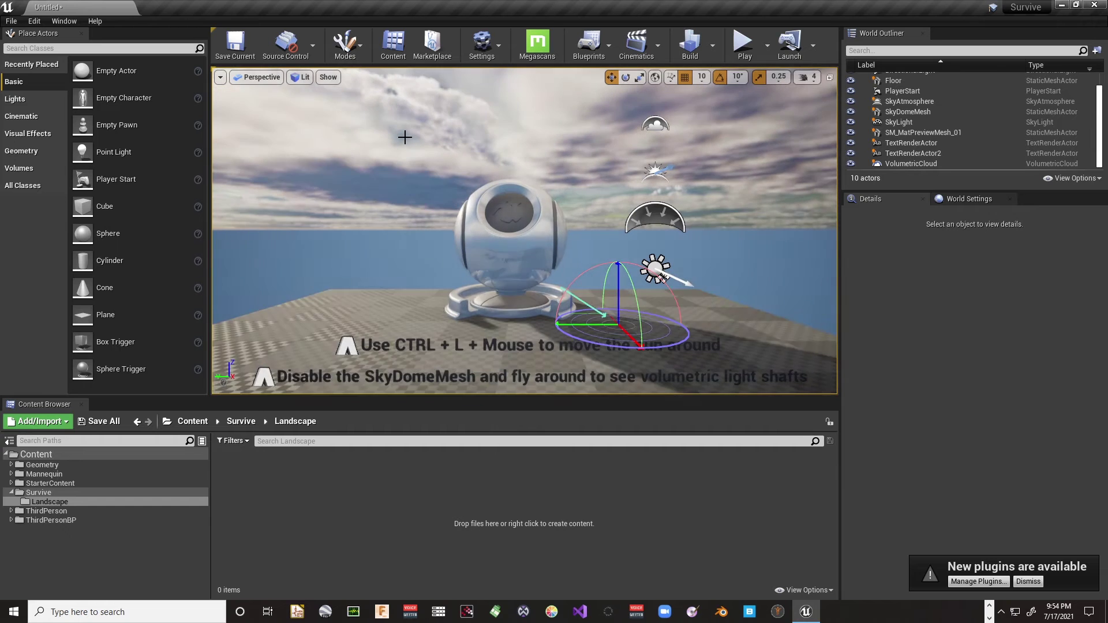
# Place a point light in the sky above the material preview mesh and delete the preview mesh.
pyautogui.click(407, 135)
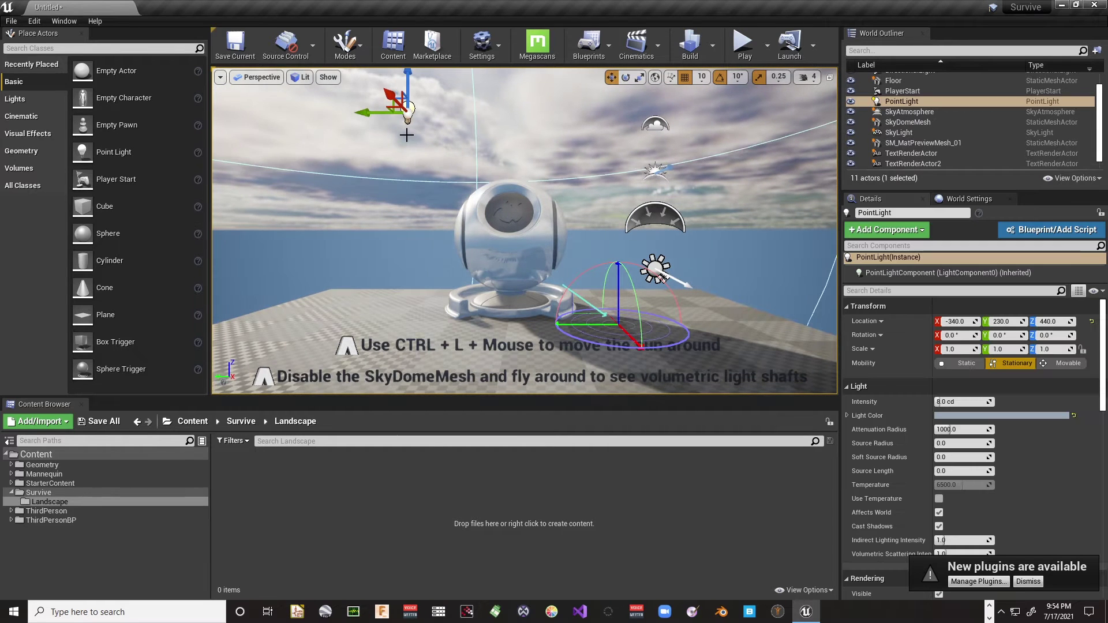
pyautogui.moveTo(668, 325); pyautogui.dragTo(676, 351, button='right')
pyautogui.click(504, 208)
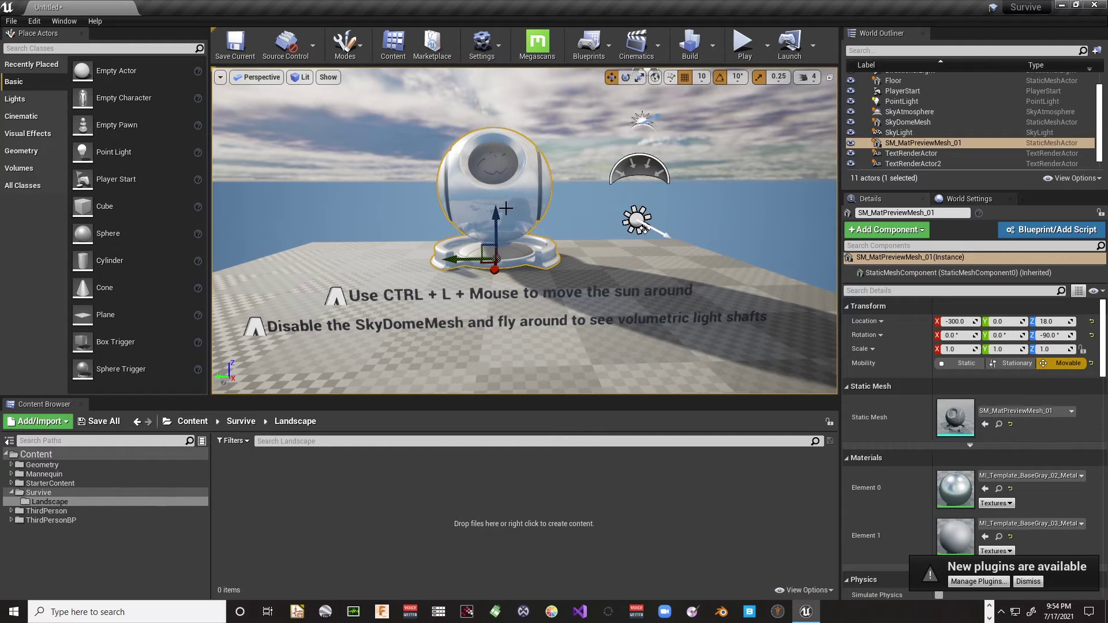
pyautogui.press('Delete')
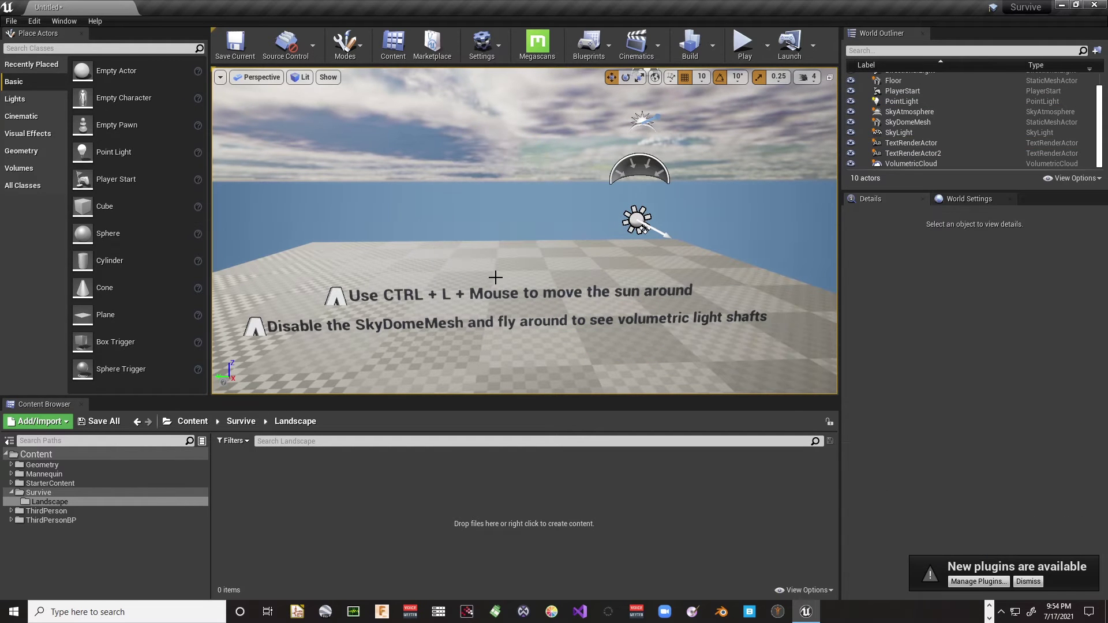
# Delete the two instruction texts and the checkered floor from the level.
pyautogui.click(334, 294)
pyautogui.press('Delete')
pyautogui.click(254, 327)
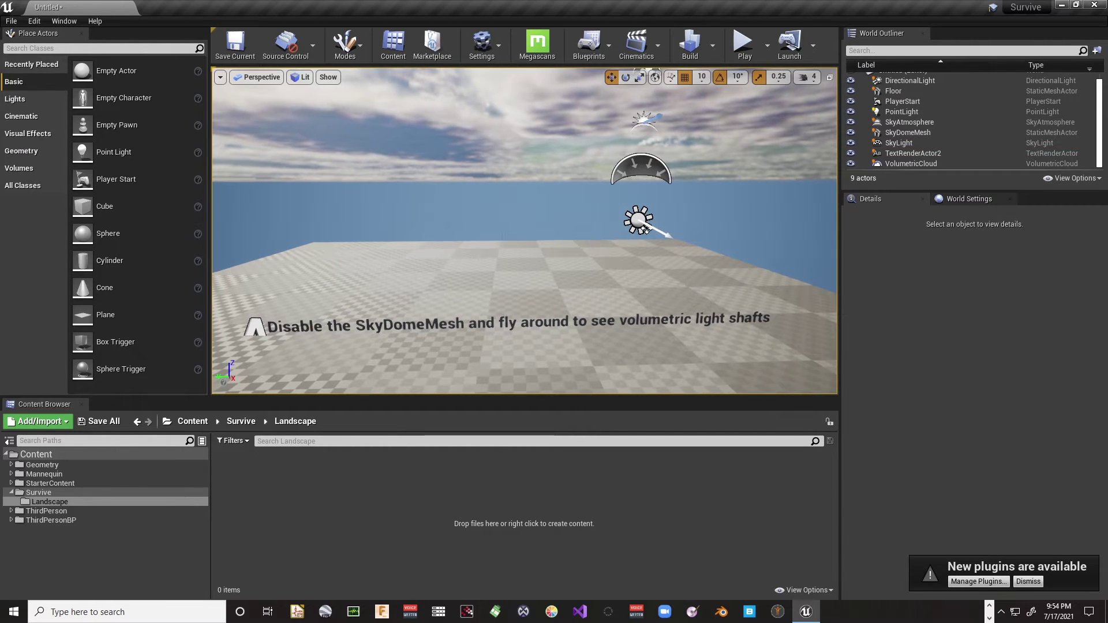
pyautogui.press('Delete')
pyautogui.click(375, 299)
pyautogui.press('Delete')
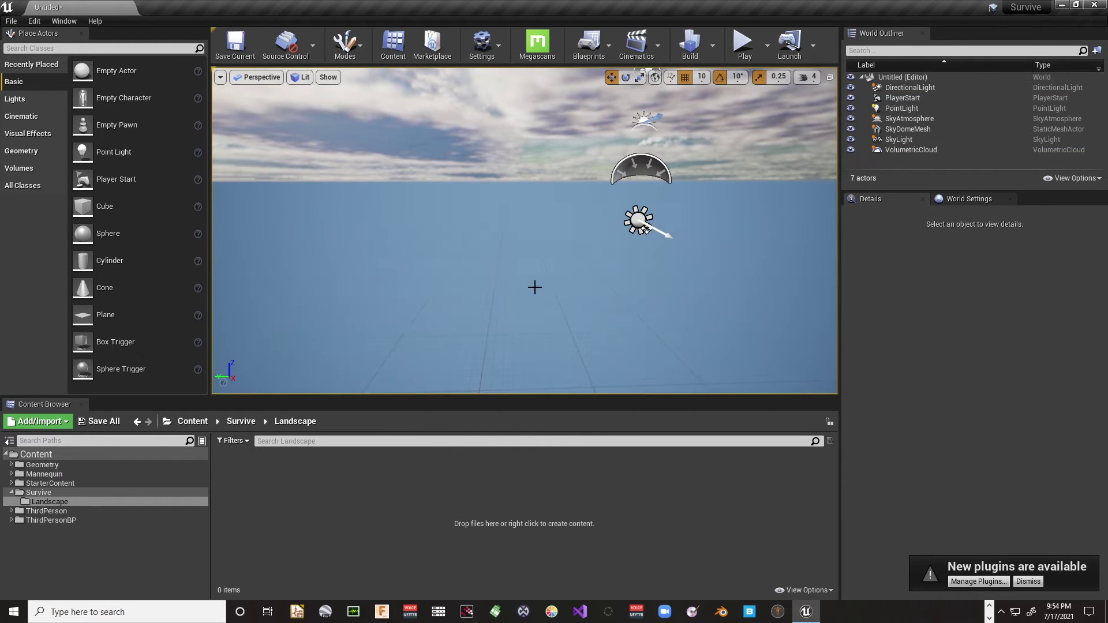
# Create a new landscape with edit layers enabled and a section size of 127x127 quads.
pyautogui.click(345, 44)
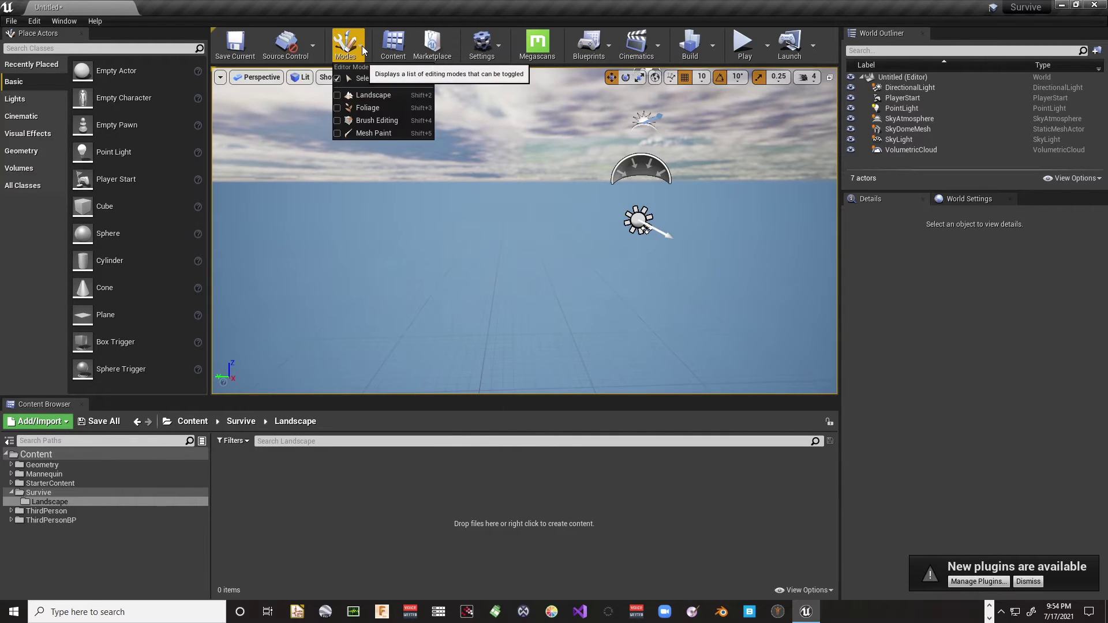
pyautogui.click(361, 95)
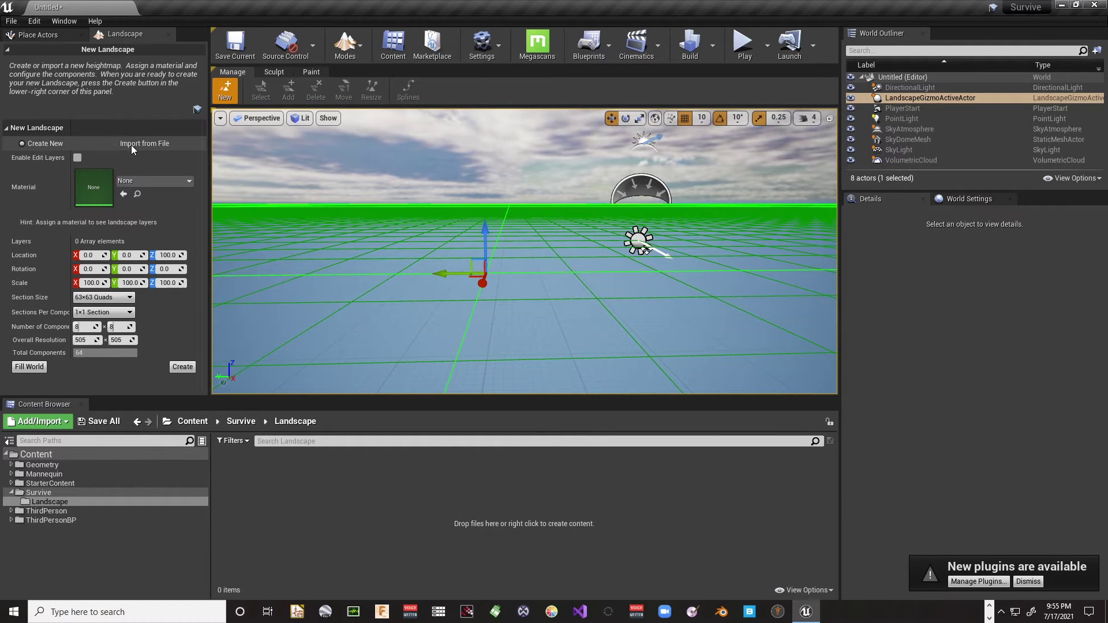
pyautogui.click(77, 156)
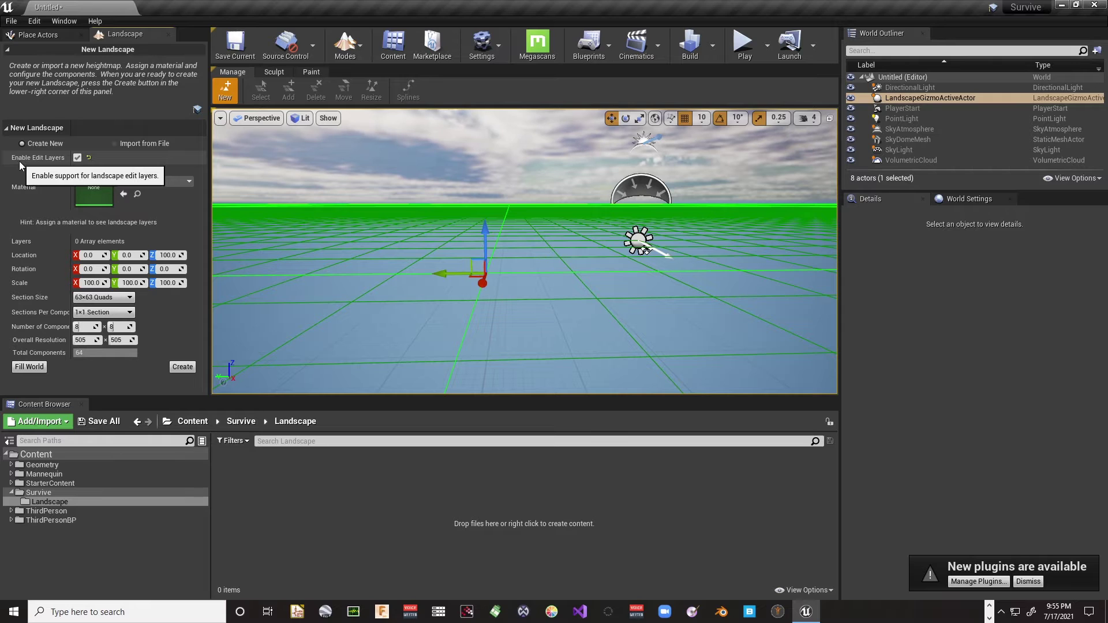
pyautogui.click(77, 157)
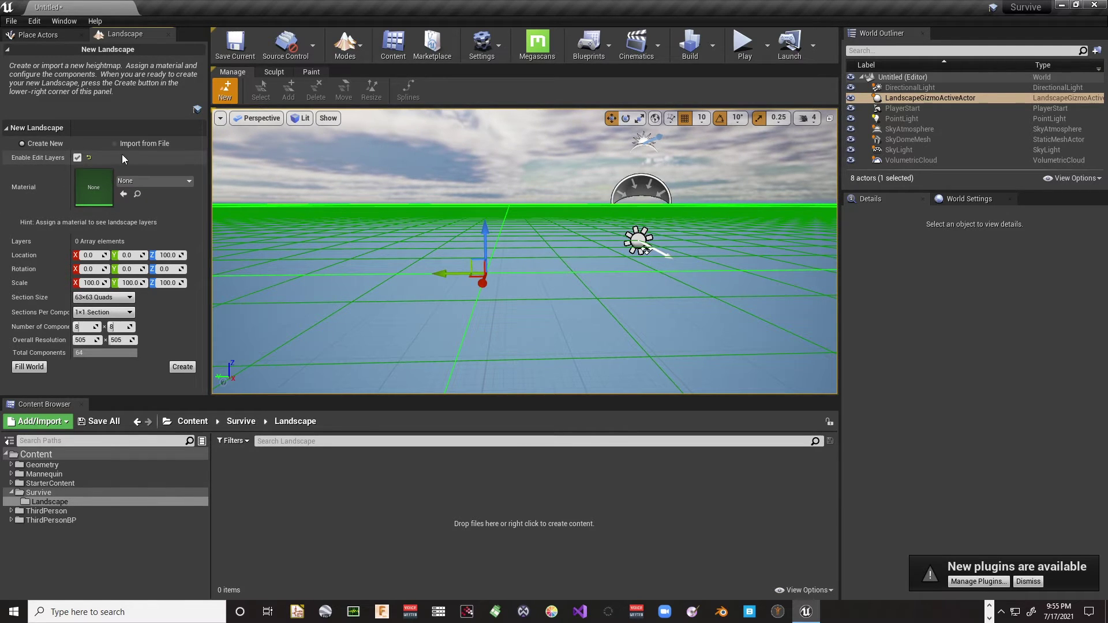
pyautogui.click(115, 297)
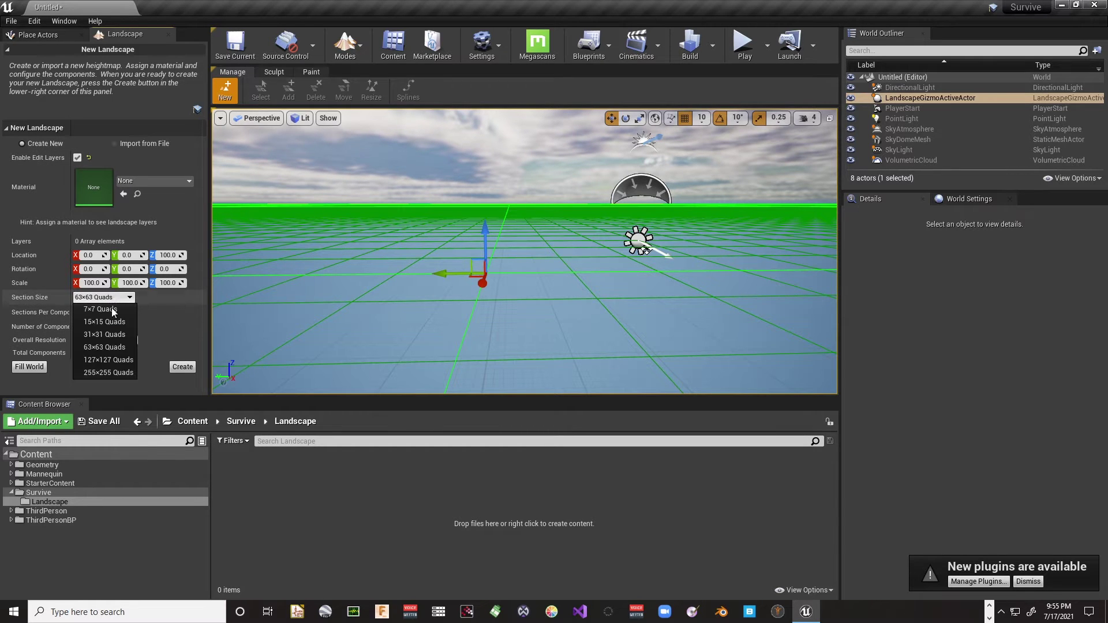
pyautogui.click(113, 360)
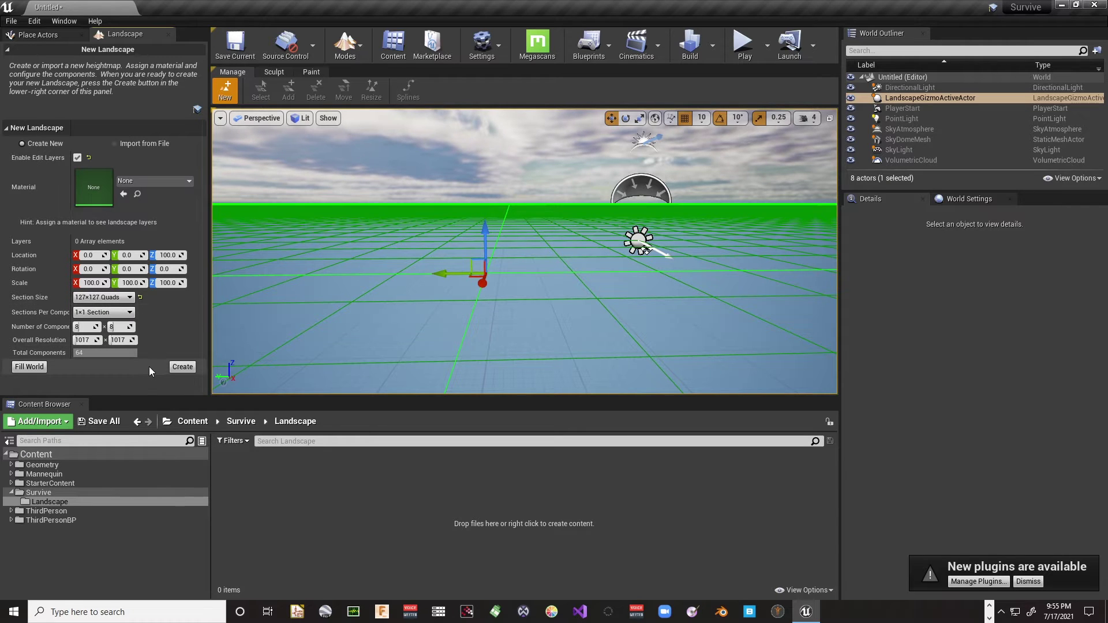
pyautogui.click(183, 367)
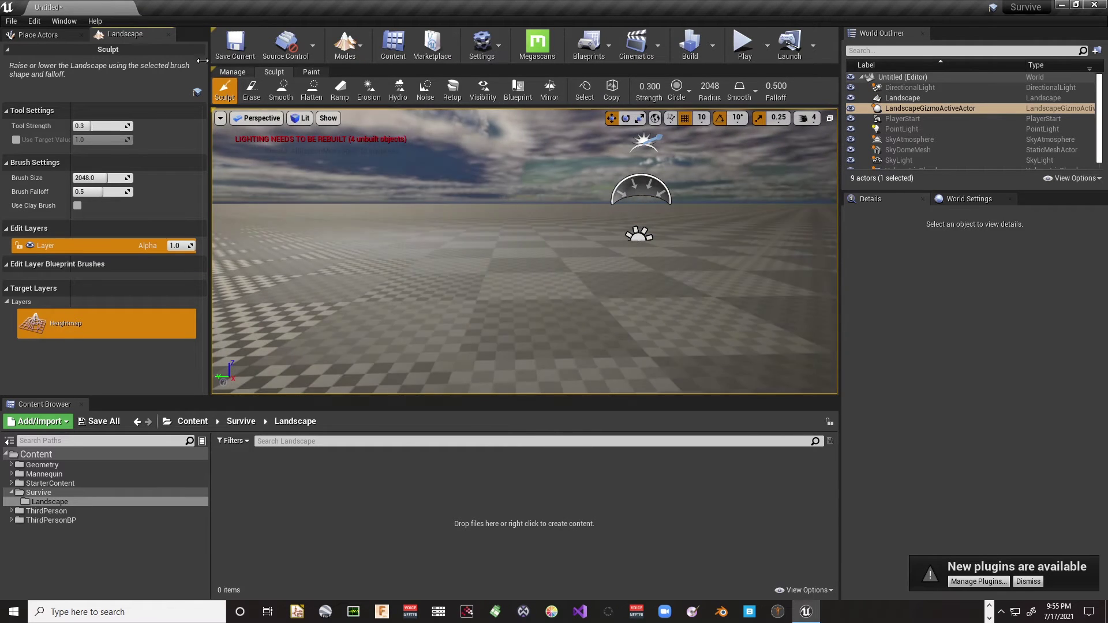
# Open the plugin browser and search the plugins for "moun".
pyautogui.click(14, 22)
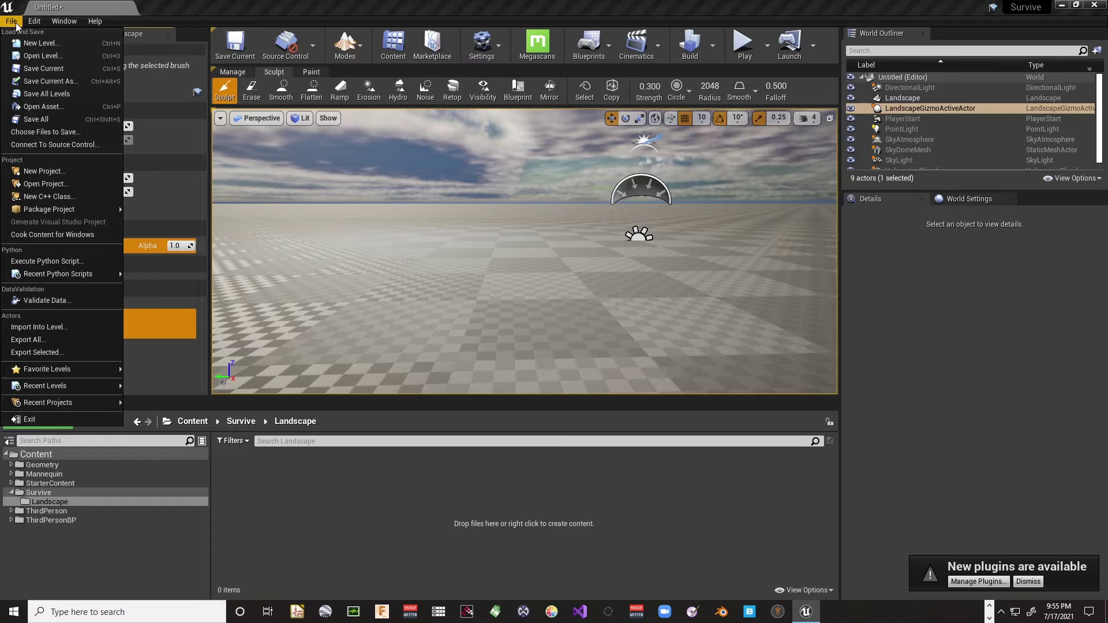
pyautogui.click(12, 22)
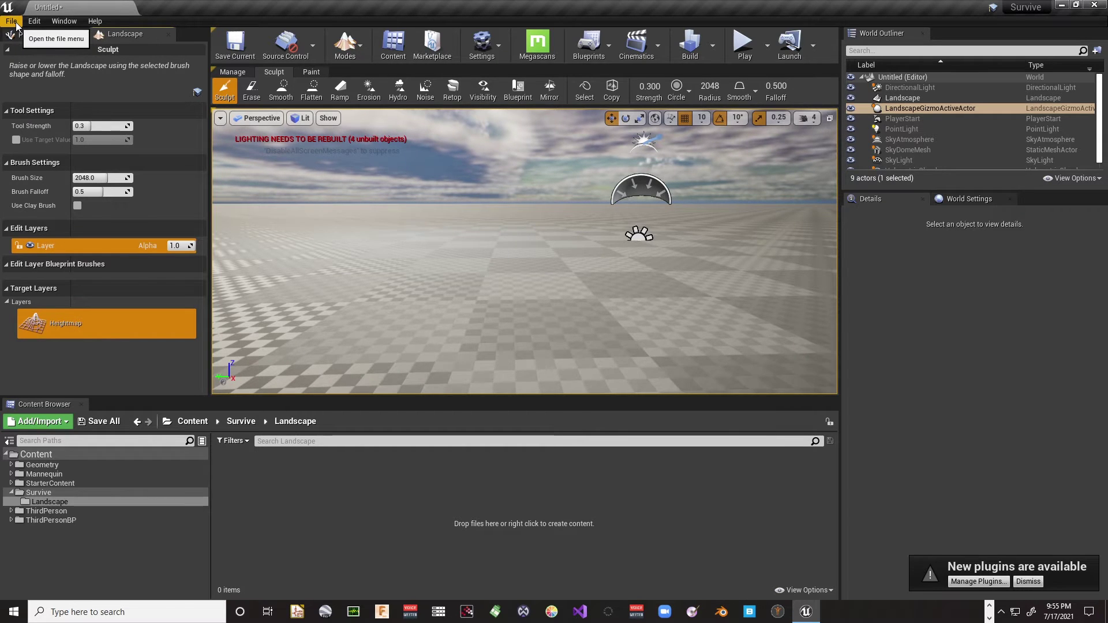
pyautogui.click(13, 22)
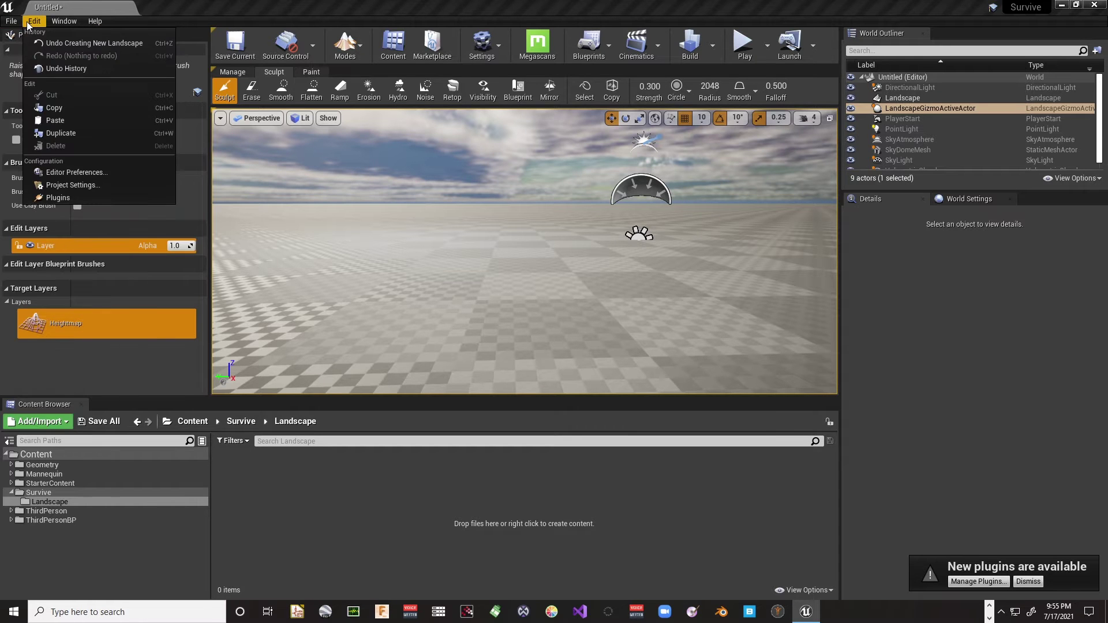
pyautogui.click(60, 197)
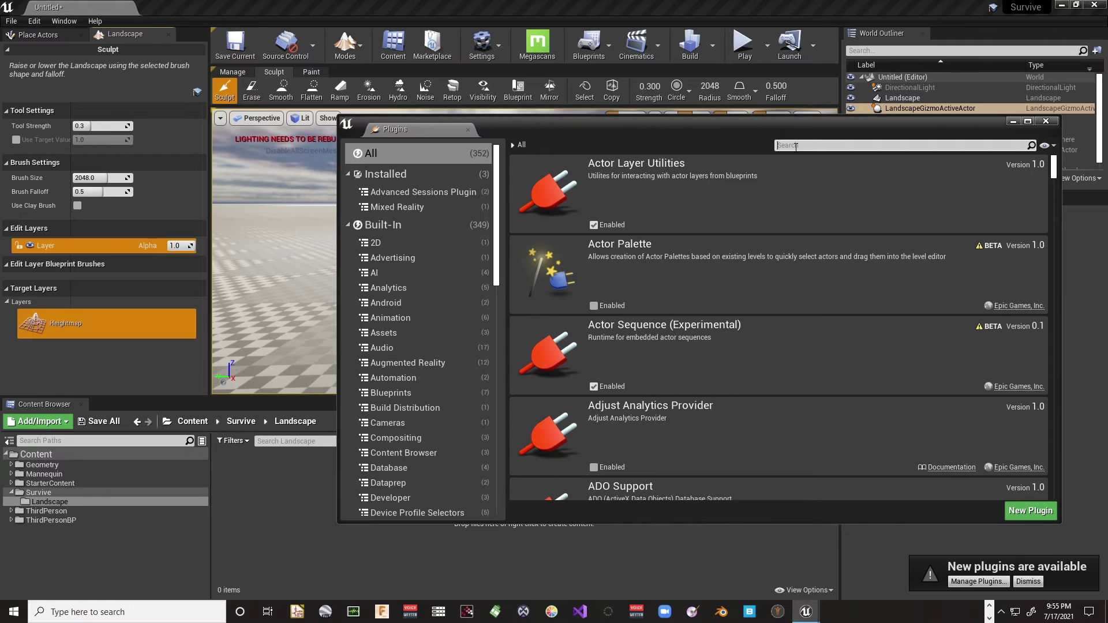
pyautogui.write('mount')
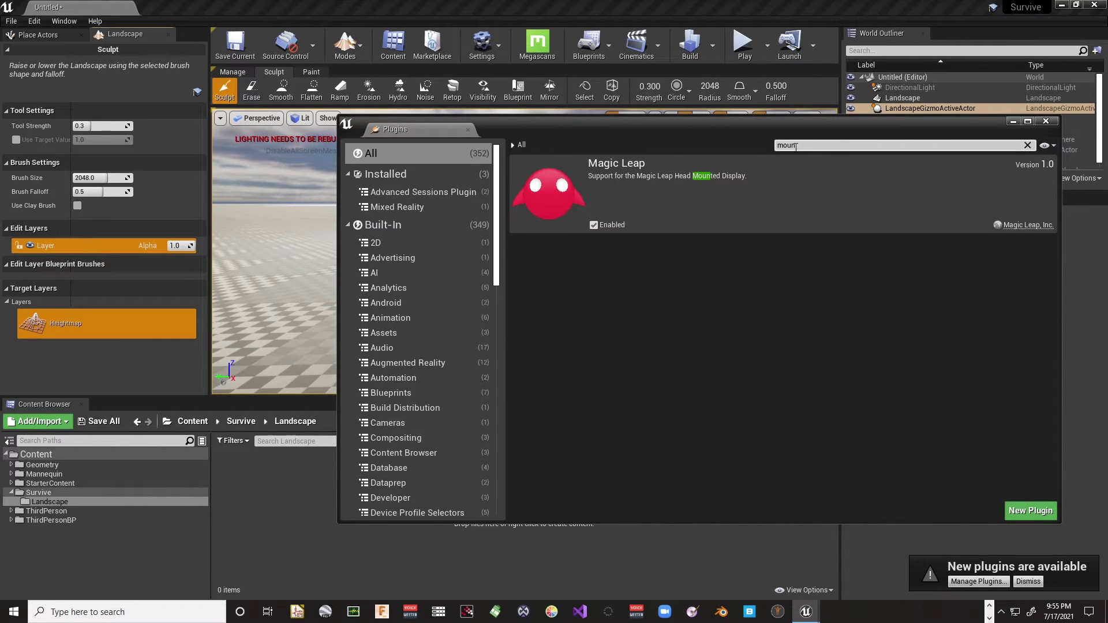
# Search the plugins for "lands" and enable the Water plugin without restarting the editor.
pyautogui.press('BackSpace')
pyautogui.press('BackSpace')
pyautogui.press('BackSpace')
pyautogui.write('lands')
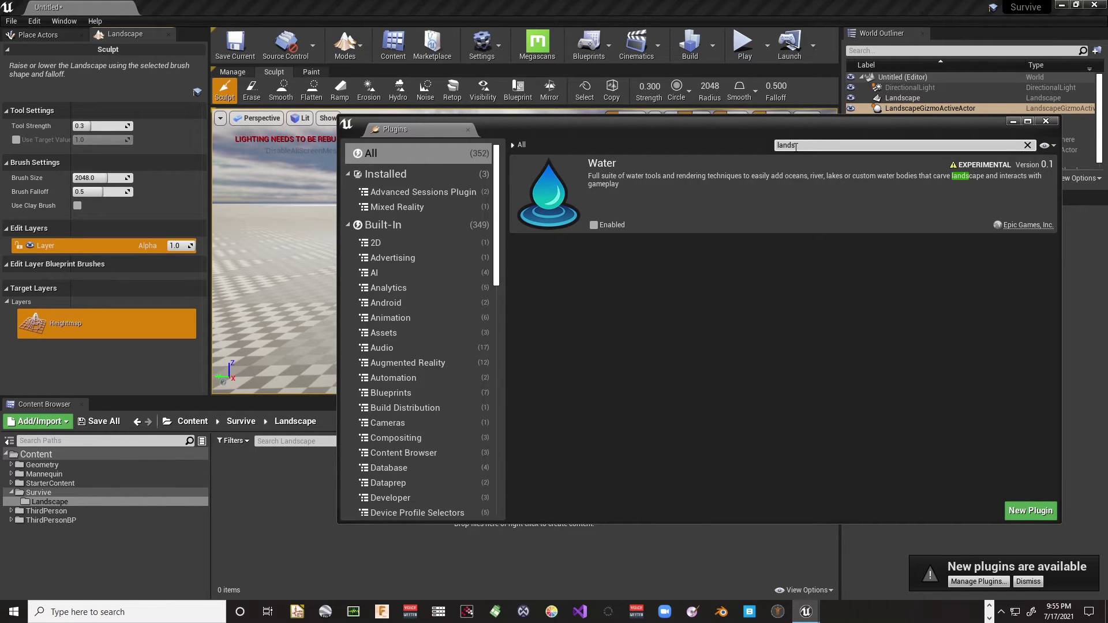
pyautogui.click(593, 224)
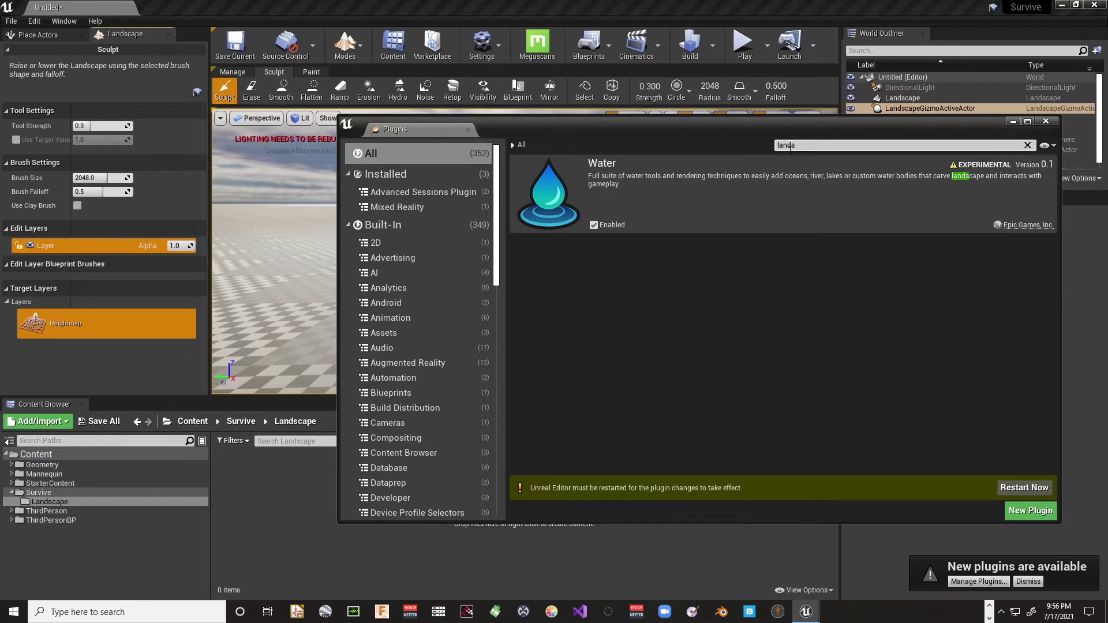
pyautogui.moveTo(816, 145); pyautogui.dragTo(759, 148)
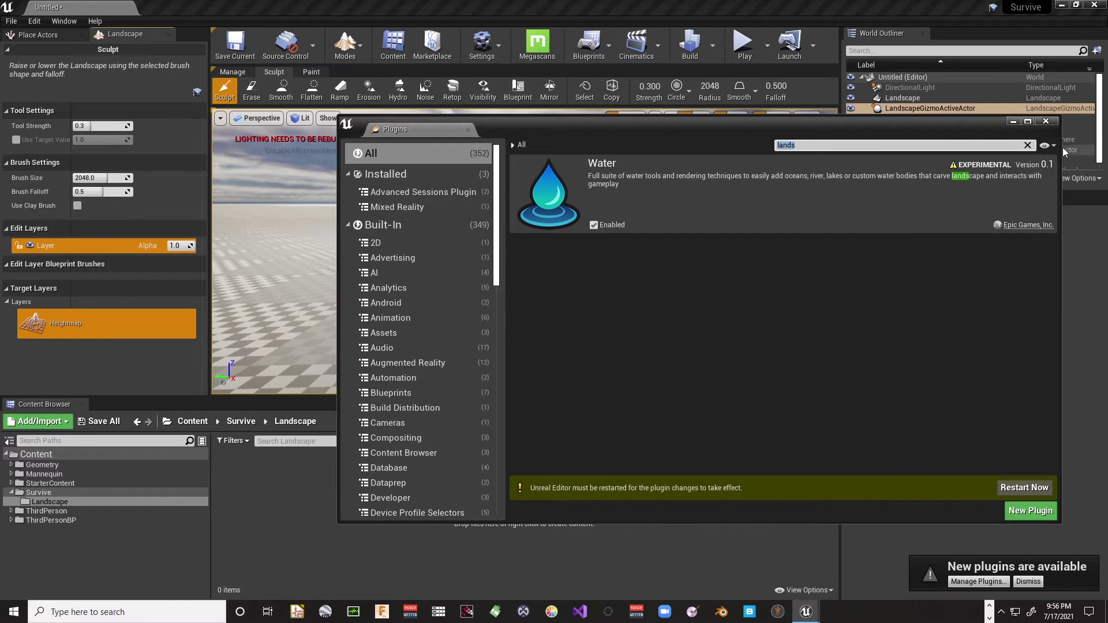
pyautogui.click(1045, 121)
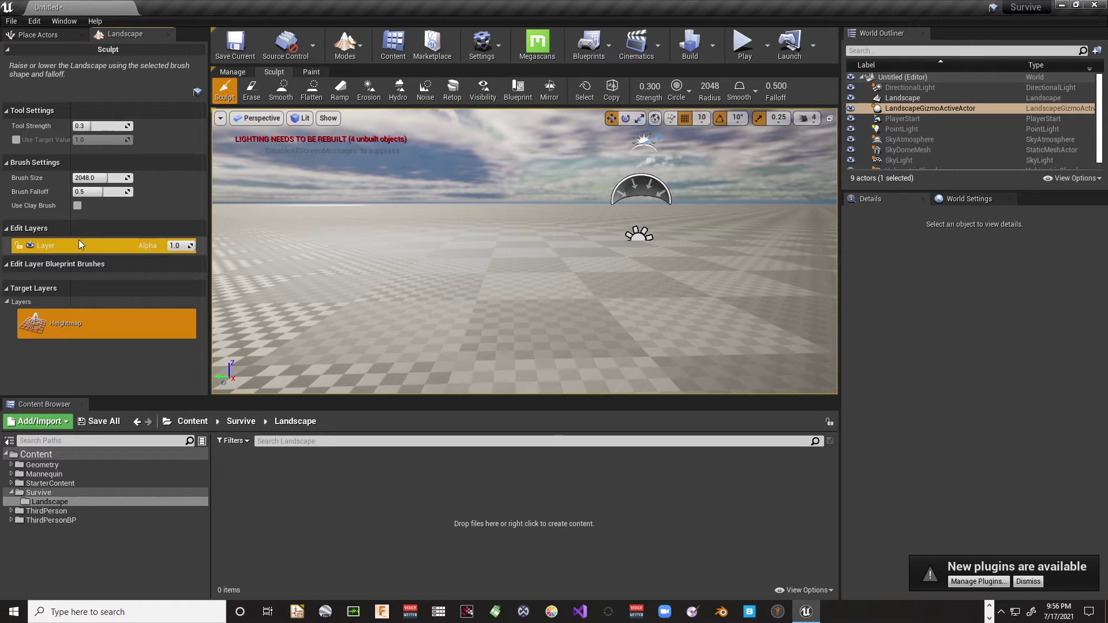
# Switch to the landscape's Blueprint sculpting tool and check its tool settings and edit layers.
pyautogui.click(357, 47)
pyautogui.click(358, 45)
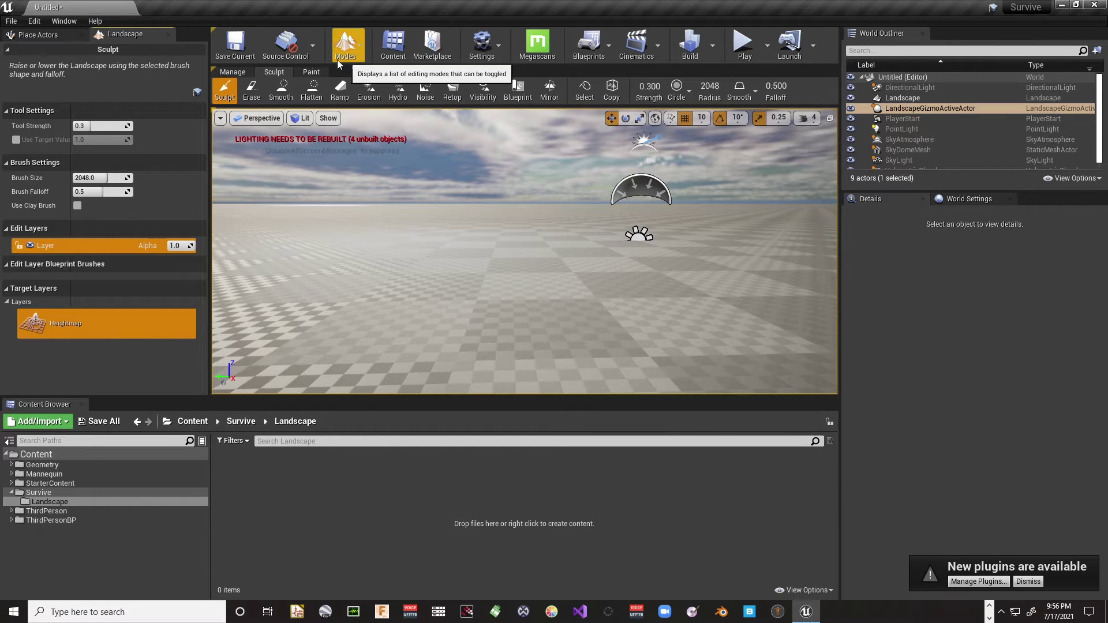
pyautogui.click(518, 91)
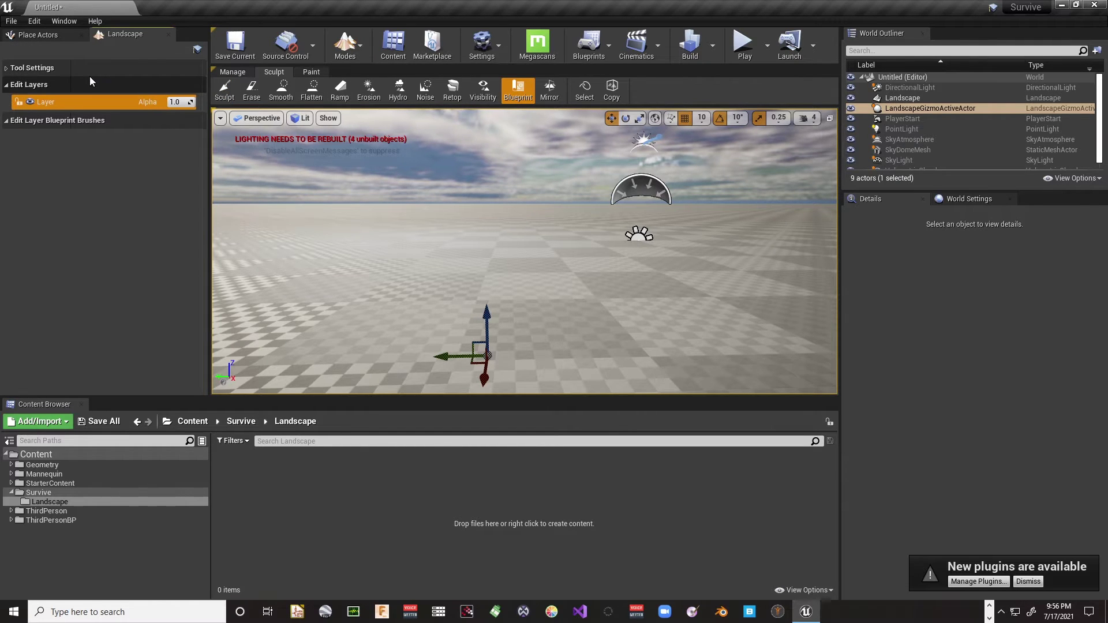
pyautogui.click(92, 85)
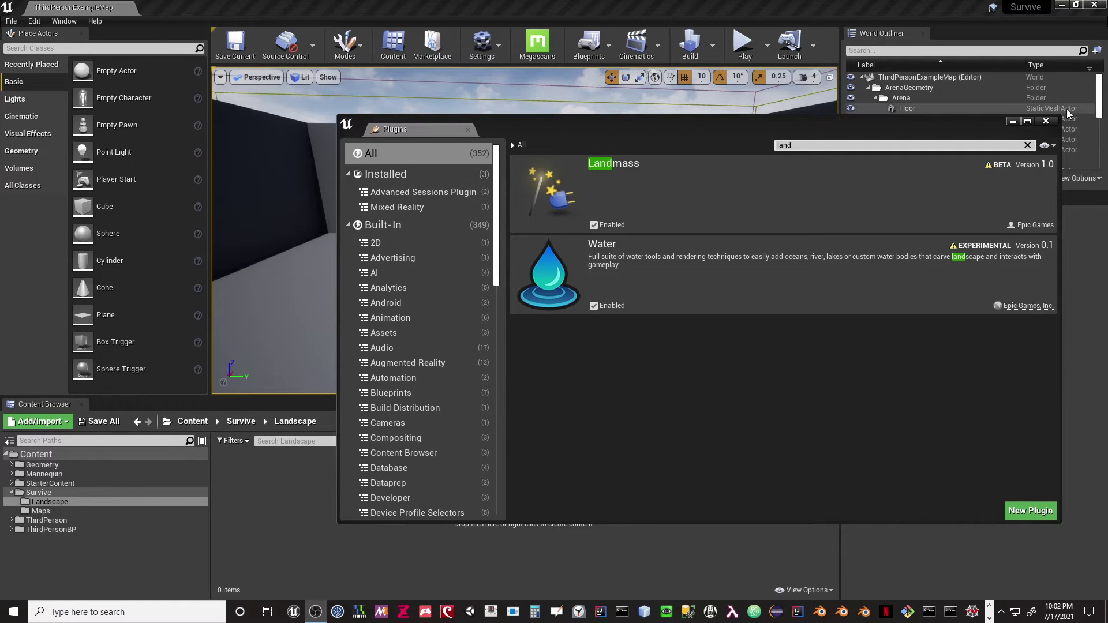
# Close the plugin browser to return to the level view.
pyautogui.click(1047, 120)
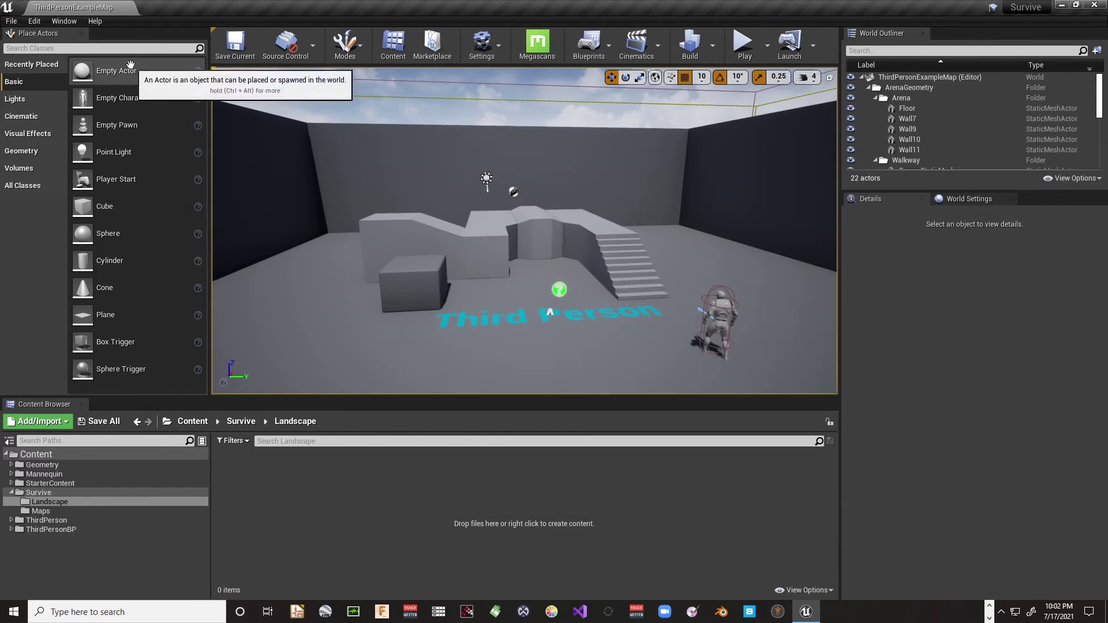
pyautogui.click(353, 51)
pyautogui.click(366, 97)
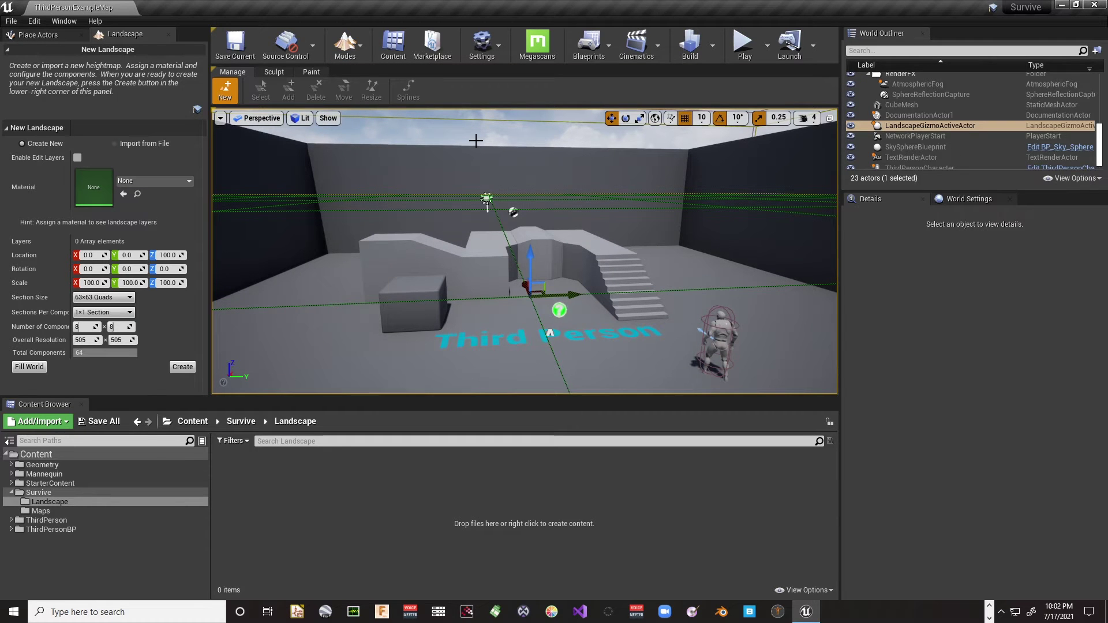
pyautogui.click(265, 71)
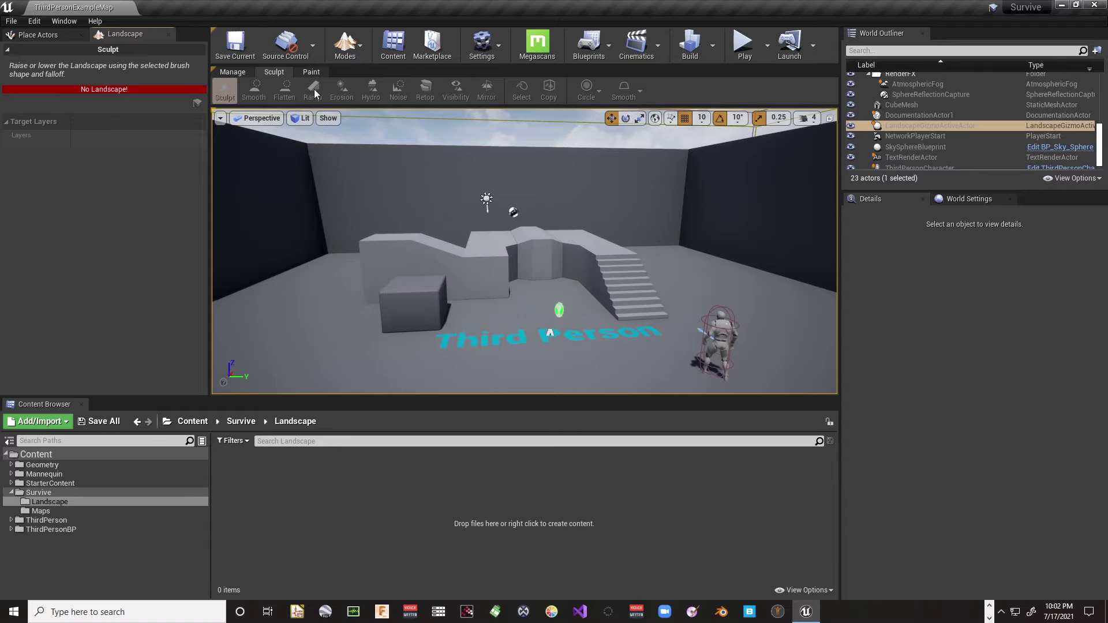
pyautogui.click(353, 48)
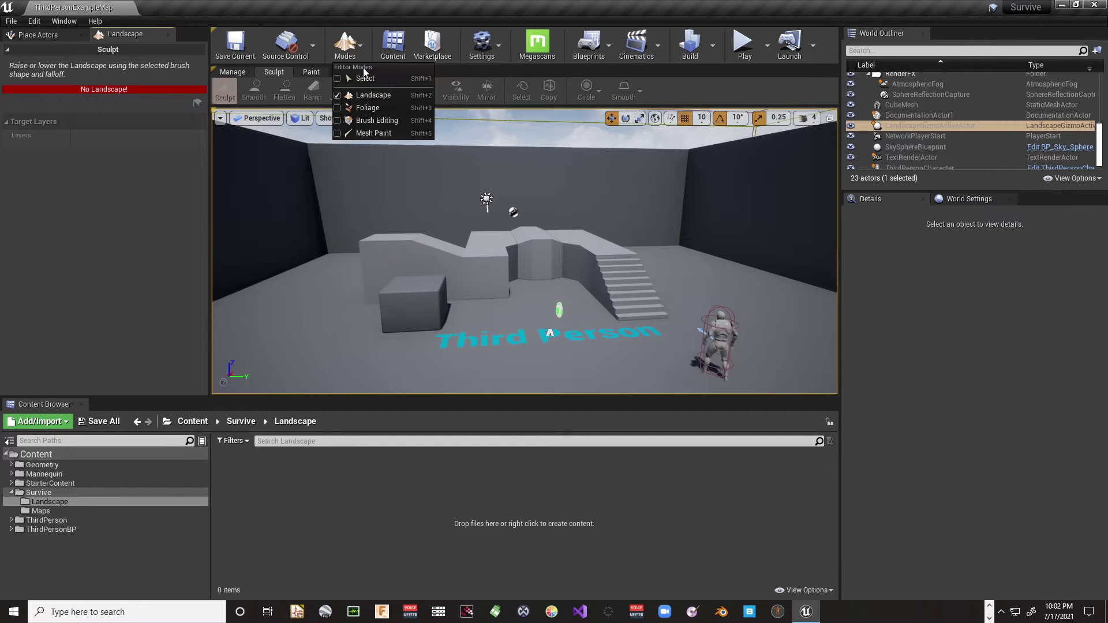
pyautogui.click(363, 76)
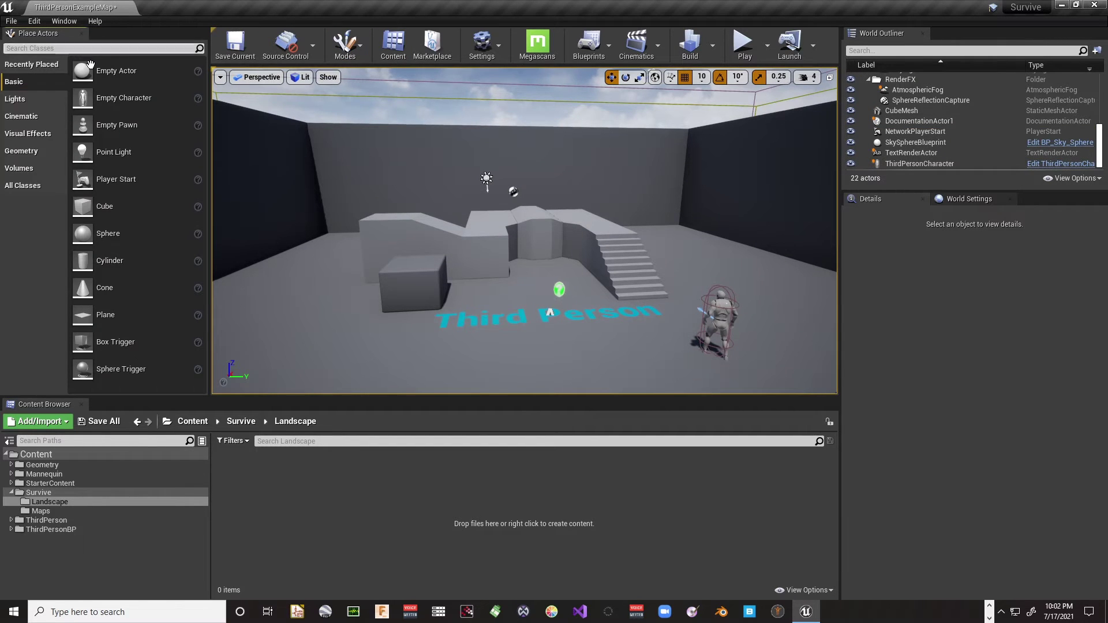
# Open the Level_Start level from the Survive Maps folder without saving the changes to ThirdPersonExampleMap.
pyautogui.click(40, 511)
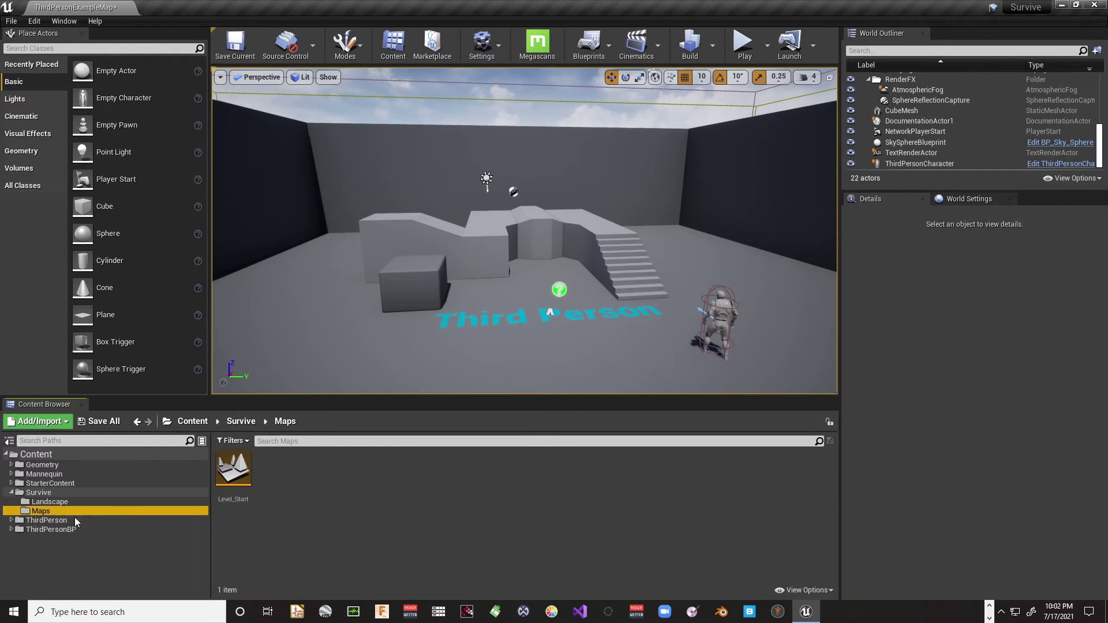
pyautogui.doubleClick(233, 472)
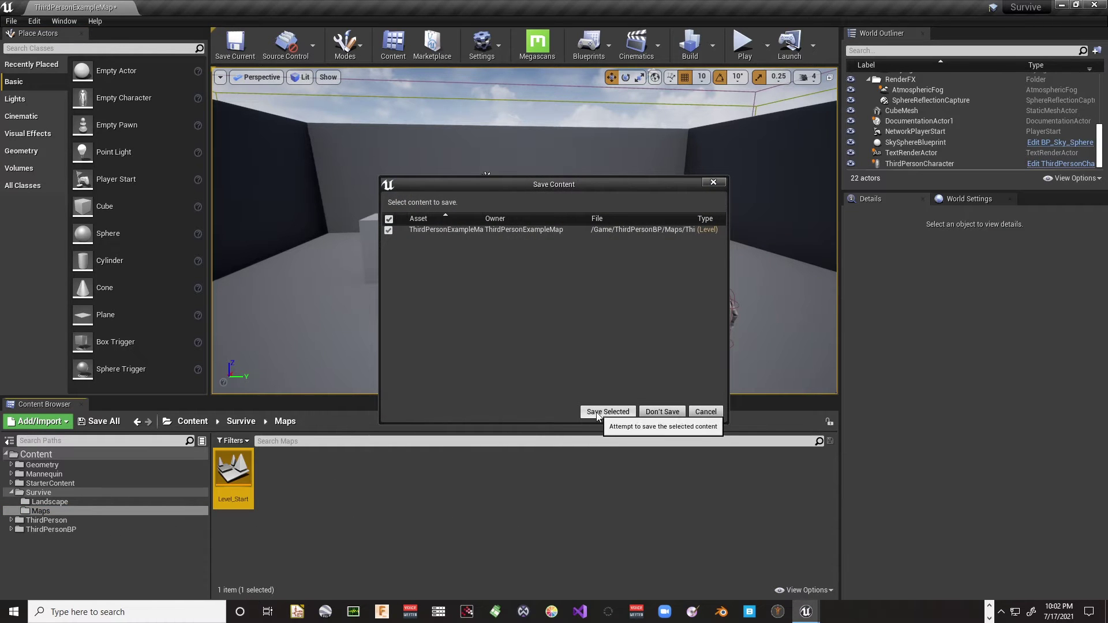
pyautogui.click(662, 412)
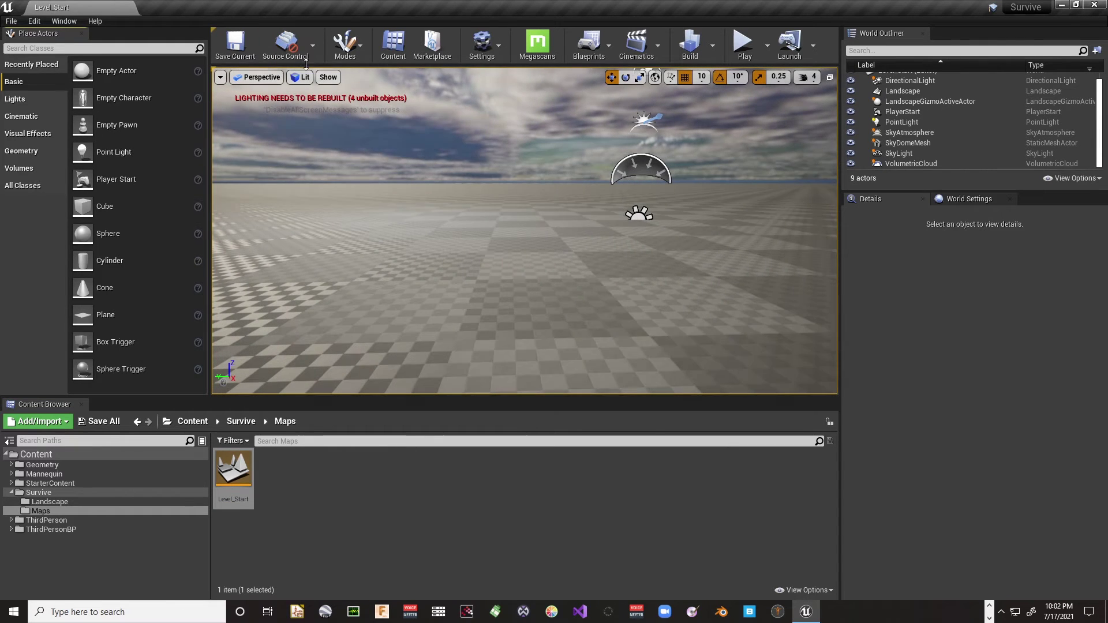
# Enter Landscape mode in Level_Start and activate the Blueprint sculpting tool.
pyautogui.click(345, 45)
pyautogui.click(371, 100)
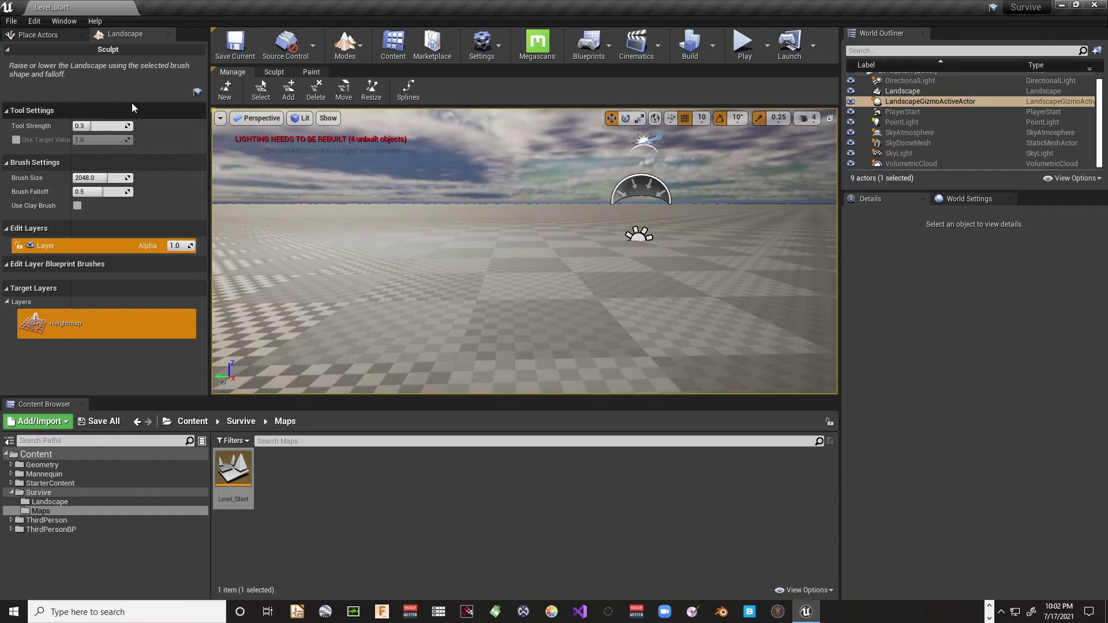
pyautogui.click(274, 72)
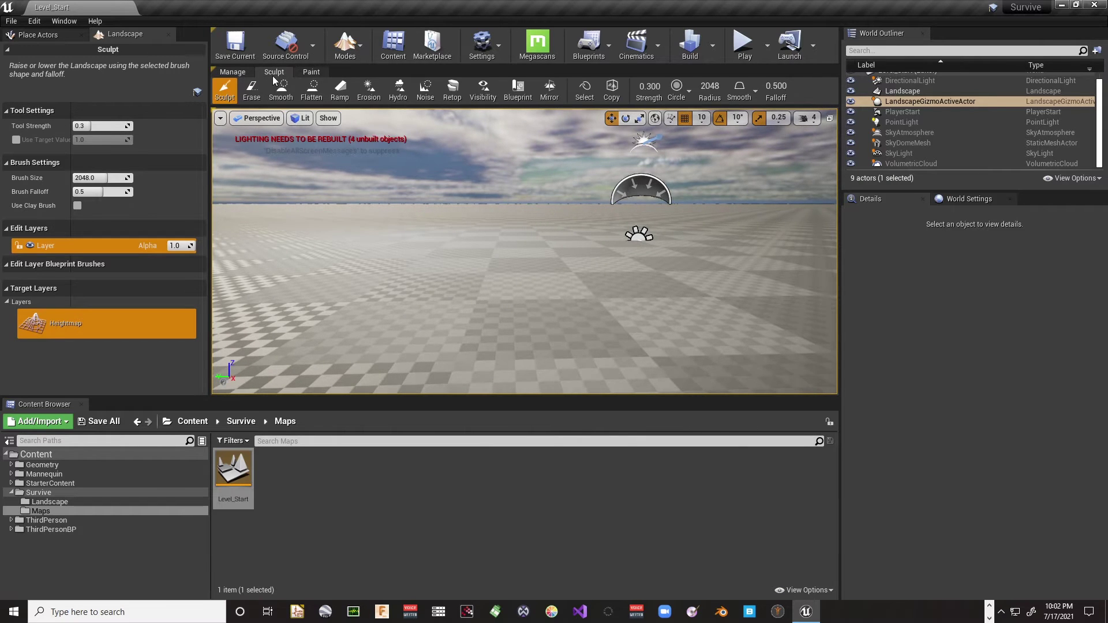
pyautogui.click(521, 97)
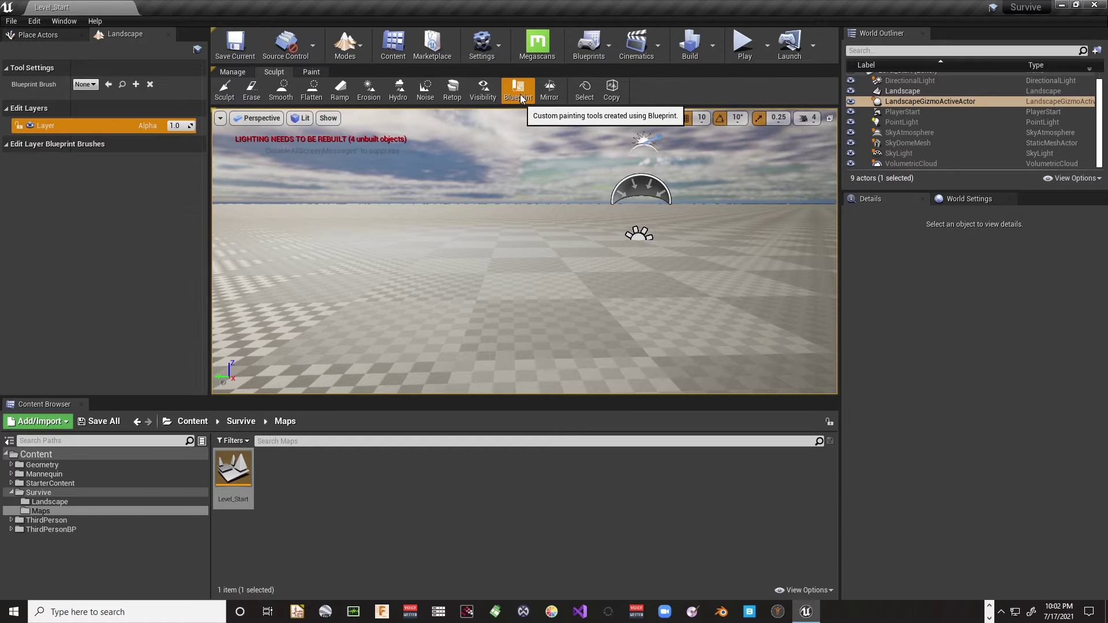
# Create a new landscape edit layer and name it Mountains.
pyautogui.click(83, 85)
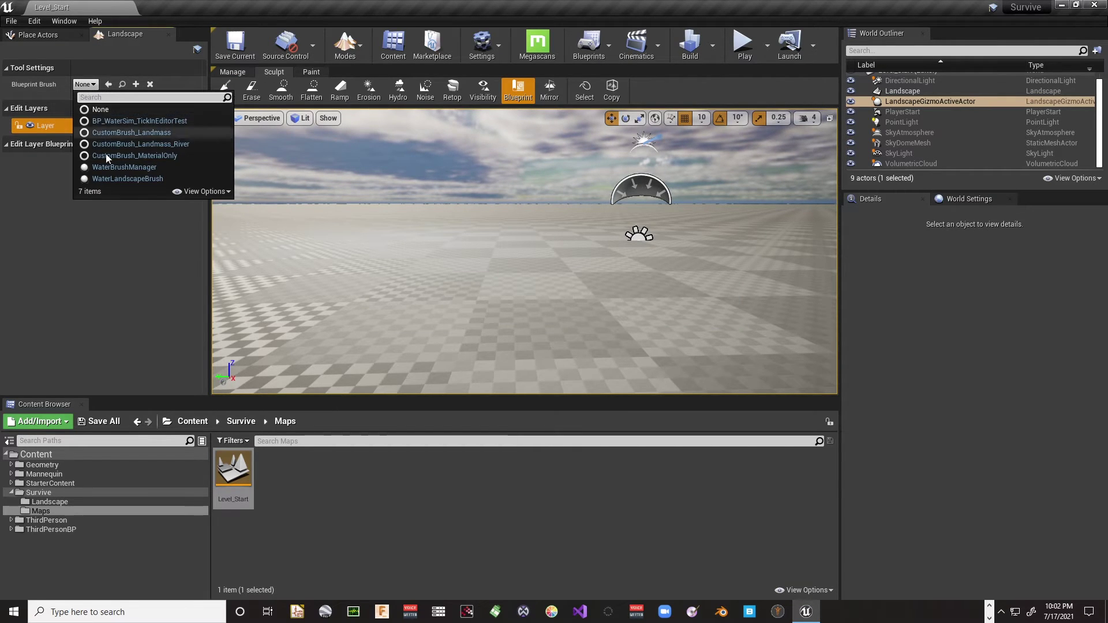
pyautogui.click(43, 217)
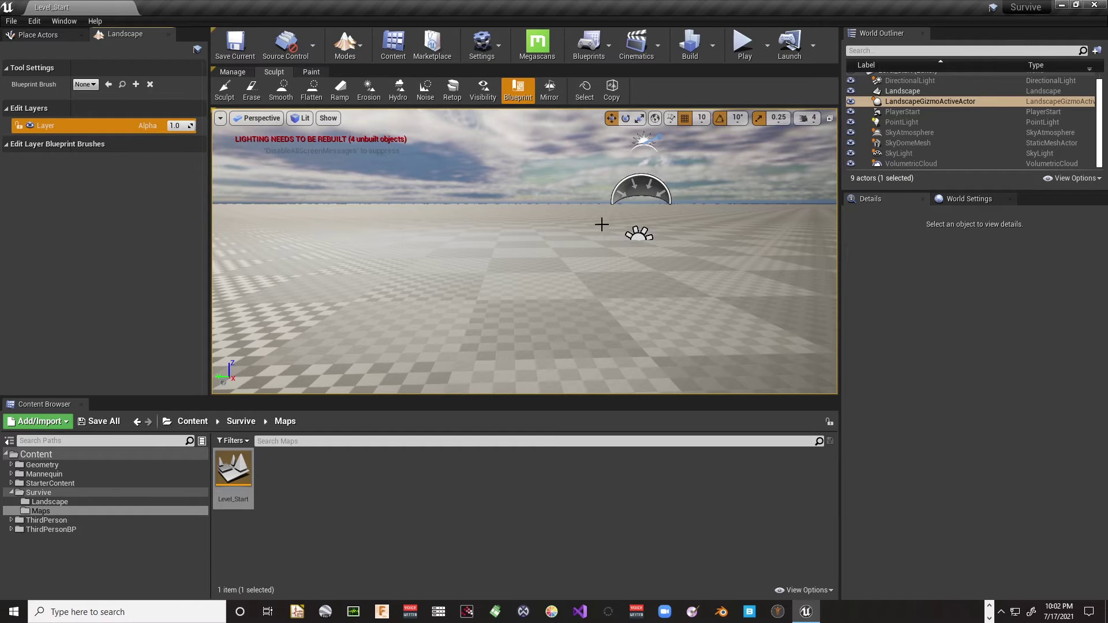
pyautogui.rightClick(94, 126)
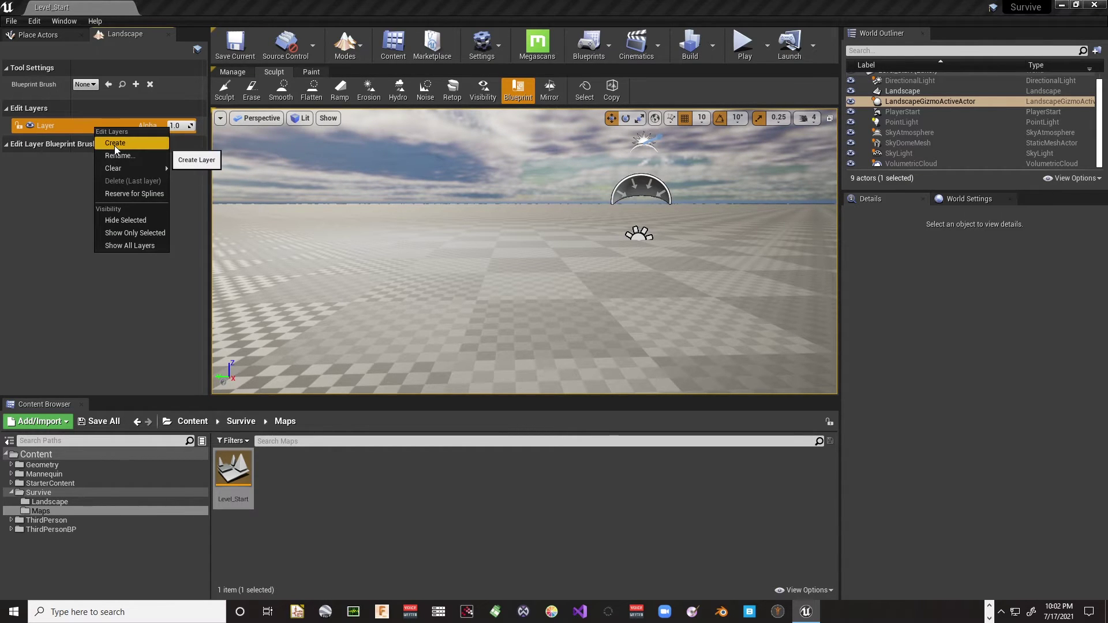
pyautogui.click(114, 146)
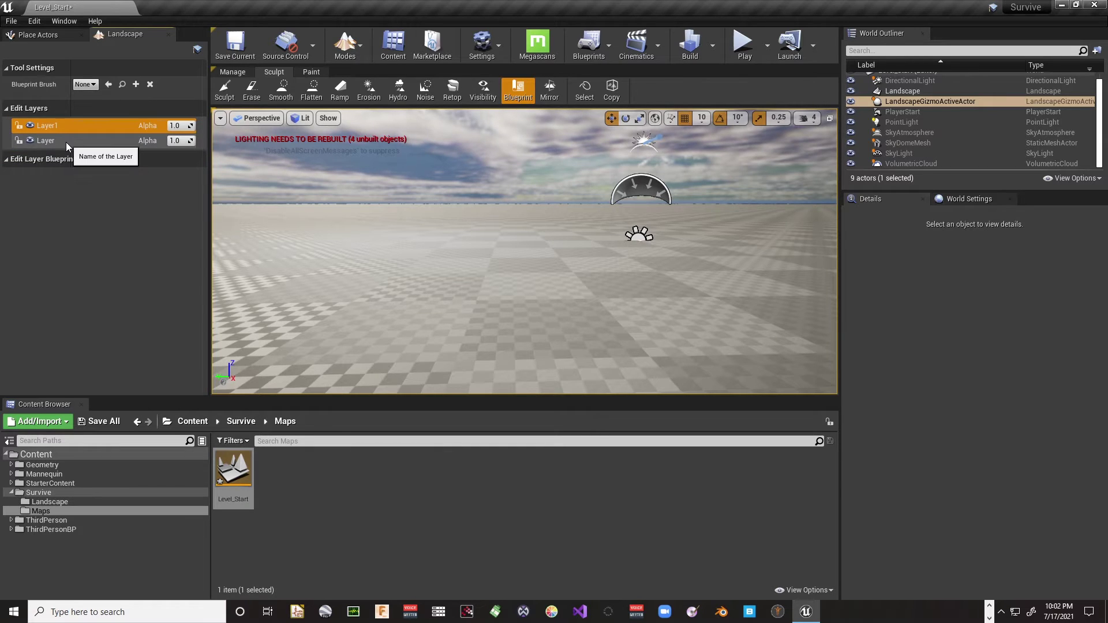
pyautogui.doubleClick(55, 127)
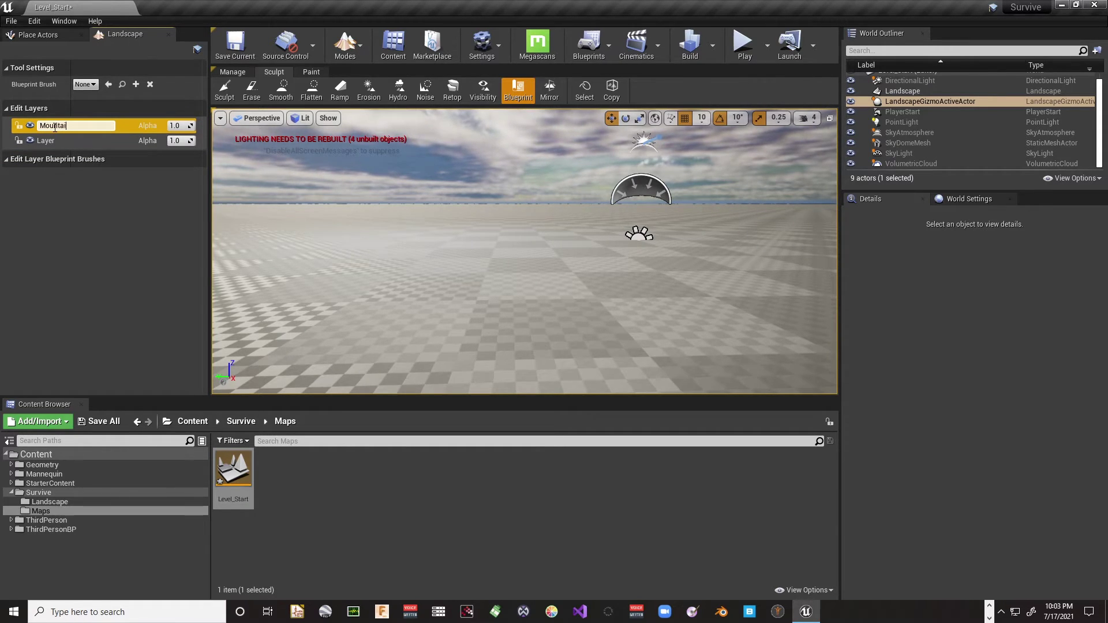
pyautogui.press('Return')
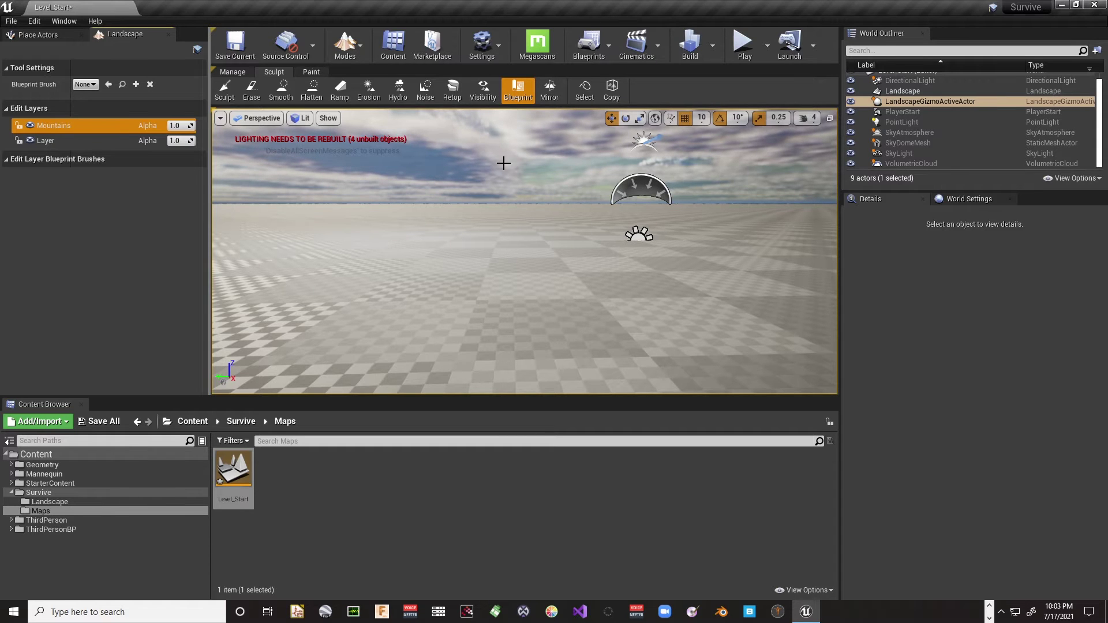
pyautogui.doubleClick(63, 127)
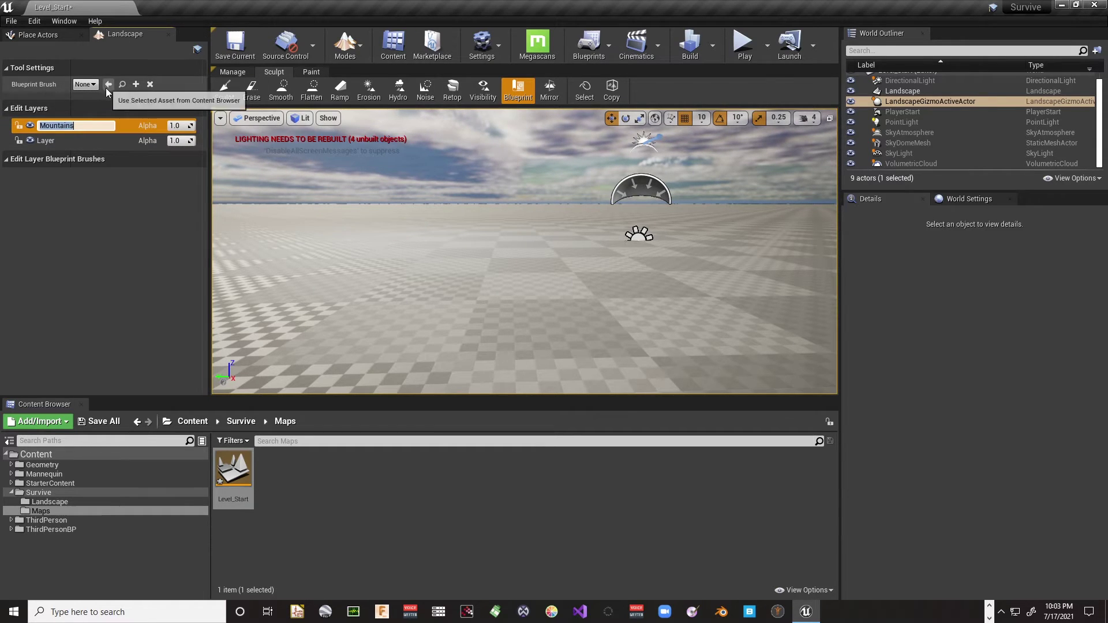
pyautogui.press('Return')
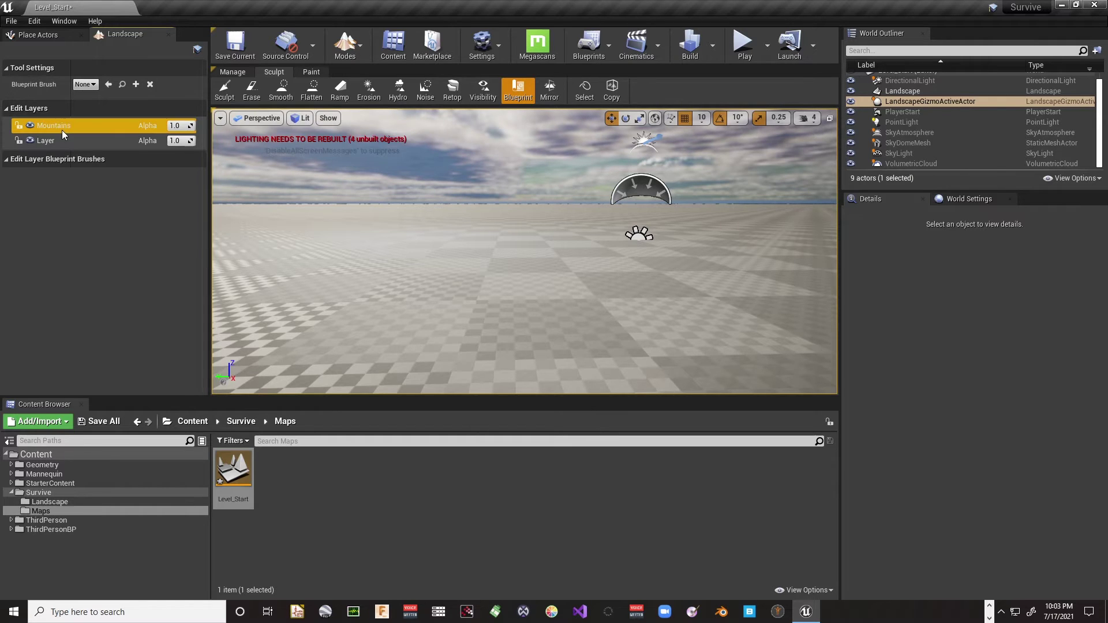
# Choose CustomBrush_Landmass as the Blueprint brush and place it on the flat landscape in the Mountains layer.
pyautogui.click(91, 84)
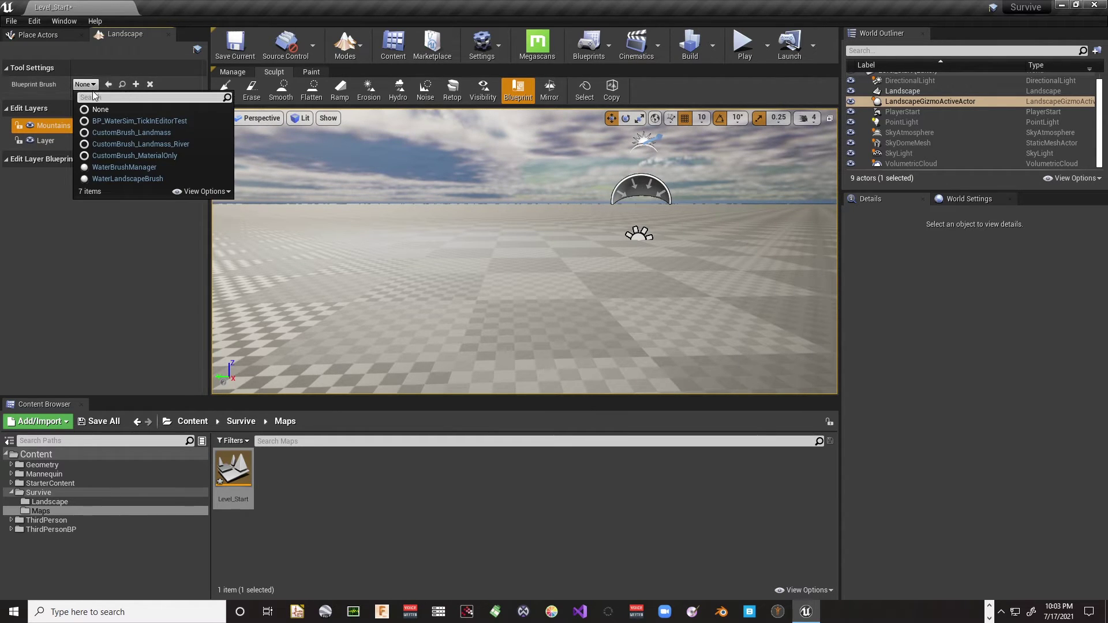
pyautogui.click(101, 132)
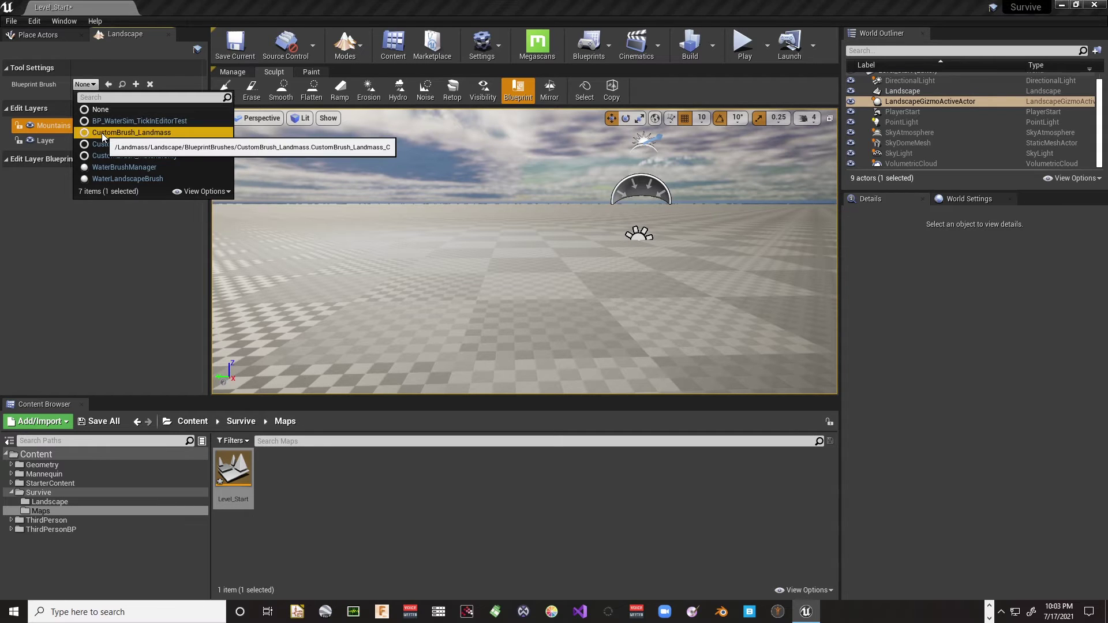
pyautogui.click(102, 133)
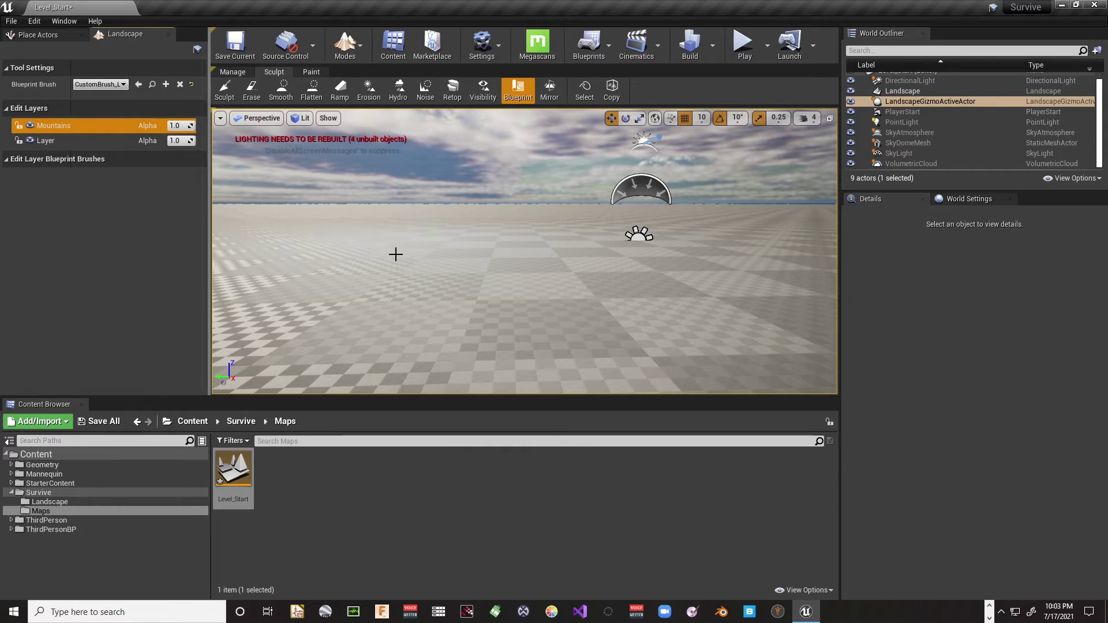
pyautogui.click(601, 240)
# Examine the placed landmass brush and its triangular outline from several angles and from above.
pyautogui.moveTo(480, 231)
pyautogui.mouseDown(button='right')
pyautogui.moveTo(493, 309)
pyautogui.moveTo(446, 270)
pyautogui.moveTo(231, 188)
pyautogui.moveTo(357, 300)
pyautogui.moveTo(404, 197)
pyautogui.moveTo(487, 161)
pyautogui.moveTo(393, 153)
pyautogui.moveTo(470, 242)
pyautogui.moveTo(476, 214)
pyautogui.moveTo(462, 216)
pyautogui.moveTo(490, 237)
pyautogui.mouseUp(button='right')
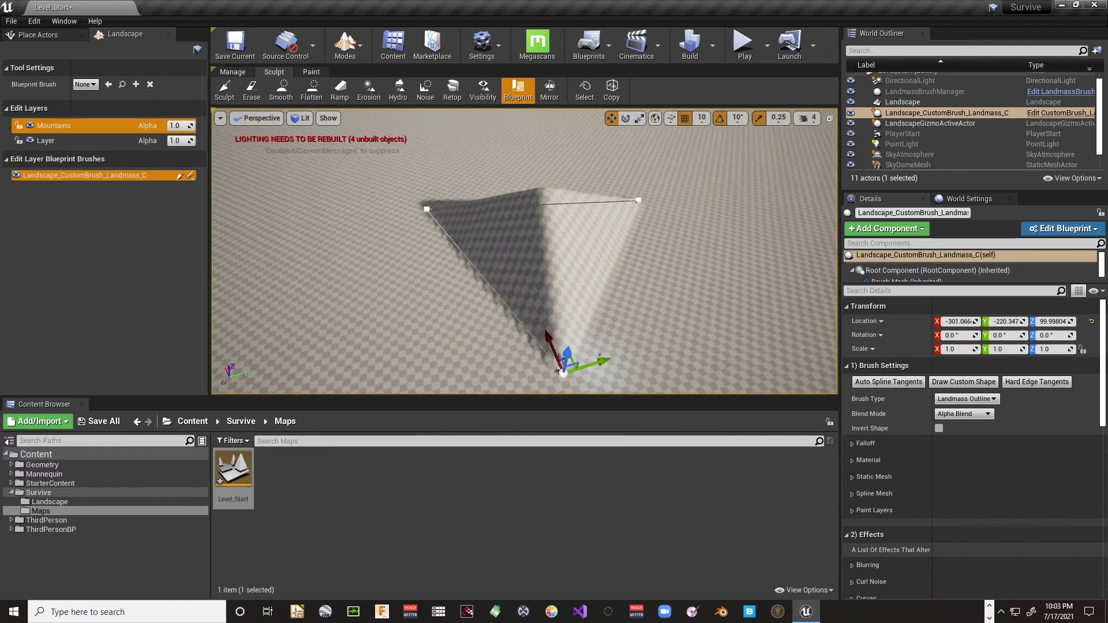
pyautogui.moveTo(491, 237)
pyautogui.mouseDown(button='right')
pyautogui.moveTo(578, 234)
pyautogui.moveTo(583, 253)
pyautogui.moveTo(490, 242)
pyautogui.moveTo(493, 185)
pyautogui.moveTo(482, 245)
pyautogui.moveTo(537, 178)
pyautogui.moveTo(551, 225)
pyautogui.moveTo(571, 254)
pyautogui.moveTo(577, 245)
pyautogui.moveTo(543, 300)
pyautogui.moveTo(467, 311)
pyautogui.moveTo(580, 300)
pyautogui.mouseUp(button='right')
pyautogui.press('w')
pyautogui.press('w')
pyautogui.press('s')
pyautogui.press('s')
pyautogui.press('s')
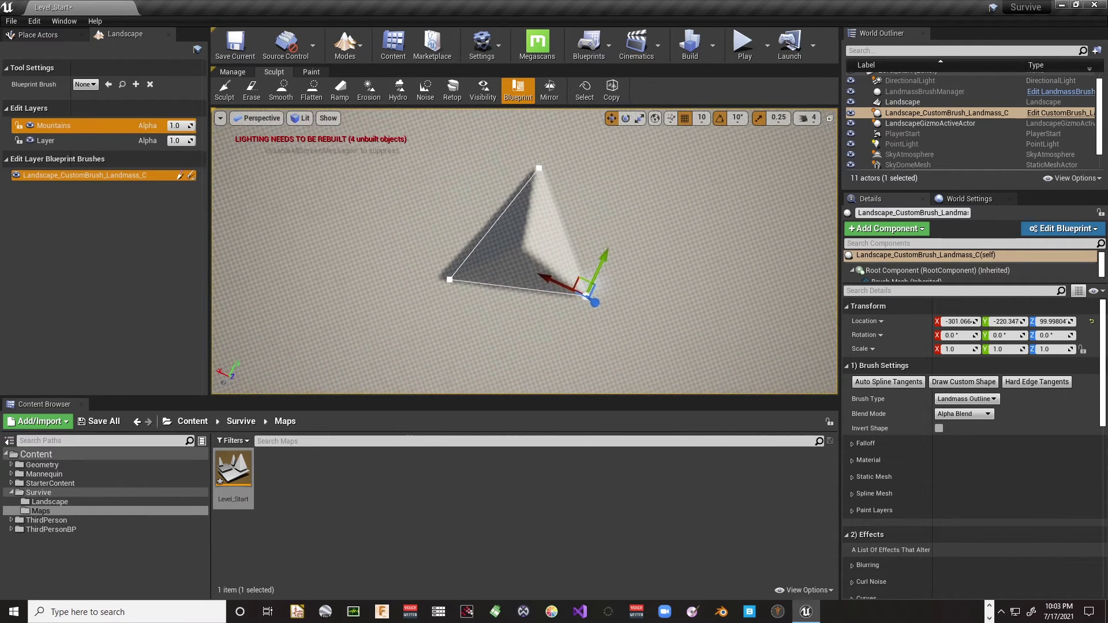
pyautogui.moveTo(520, 280); pyautogui.dragTo(522, 278, button='right')
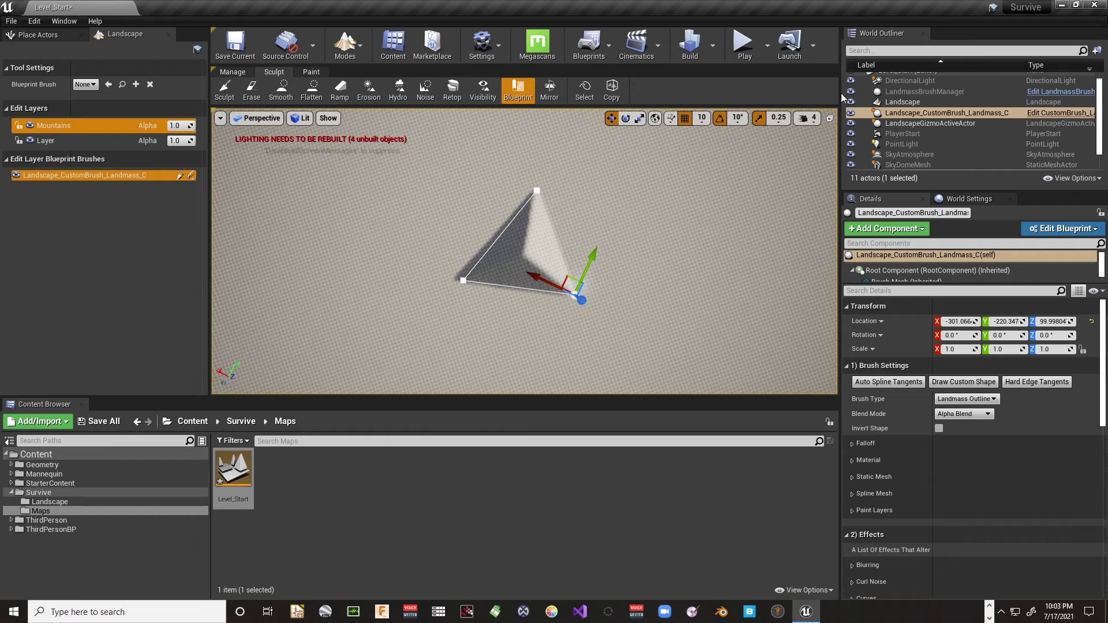
# Raise the viewport camera speed to 6 and bring the whole landscape into view from above.
pyautogui.click(816, 122)
pyautogui.click(859, 145)
pyautogui.press('s')
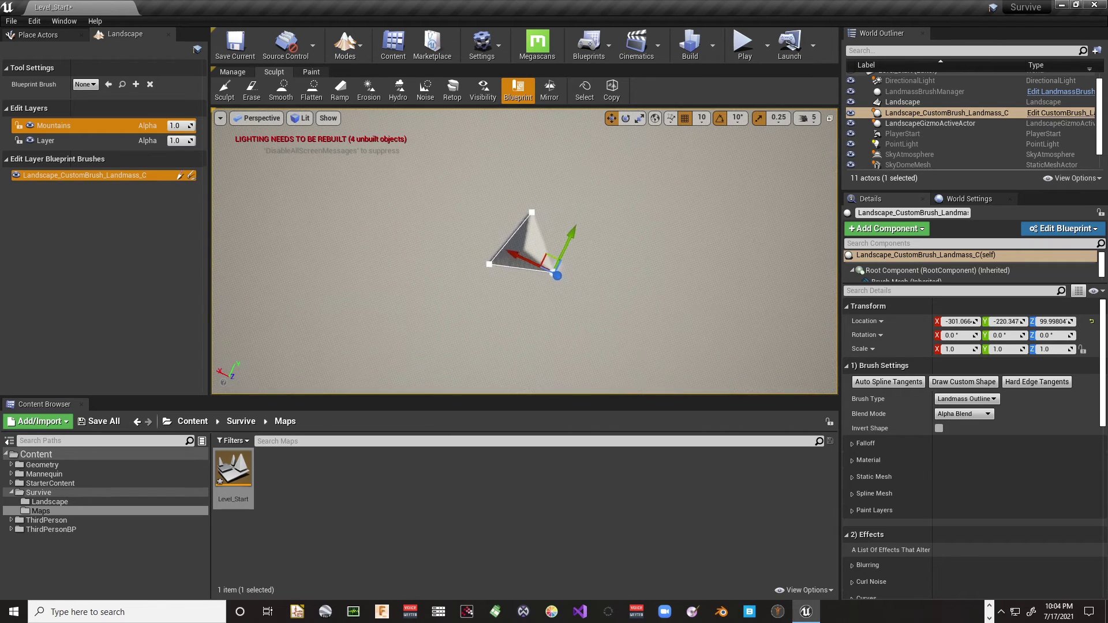
pyautogui.moveTo(551, 237); pyautogui.dragTo(551, 222, button='right')
pyautogui.press('s')
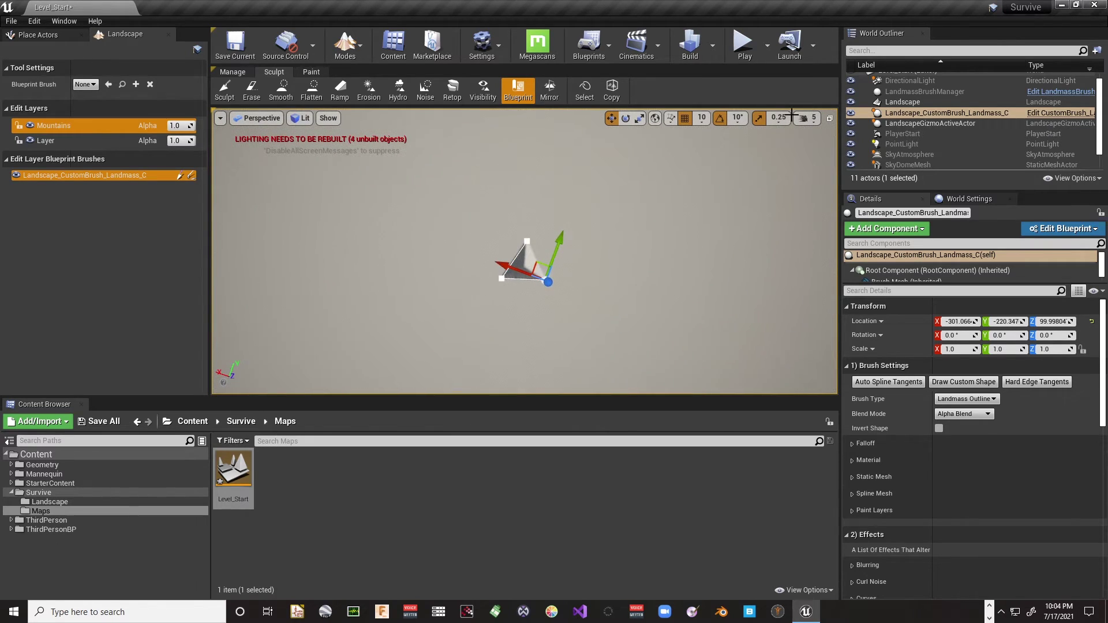
pyautogui.click(812, 119)
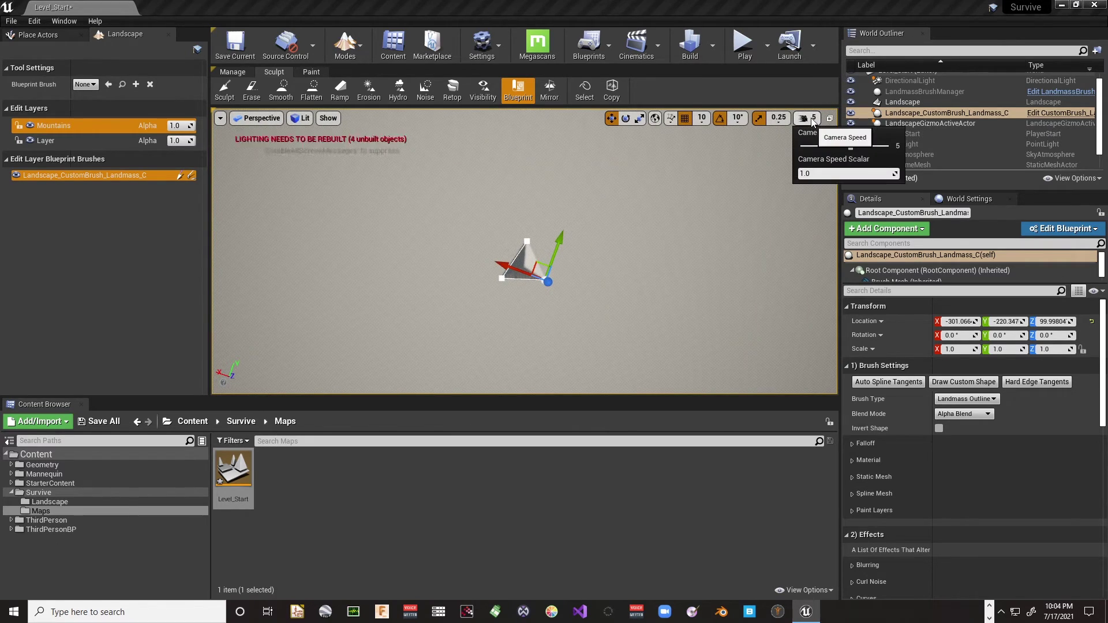
pyautogui.click(868, 144)
pyautogui.moveTo(695, 186); pyautogui.dragTo(696, 185, button='right')
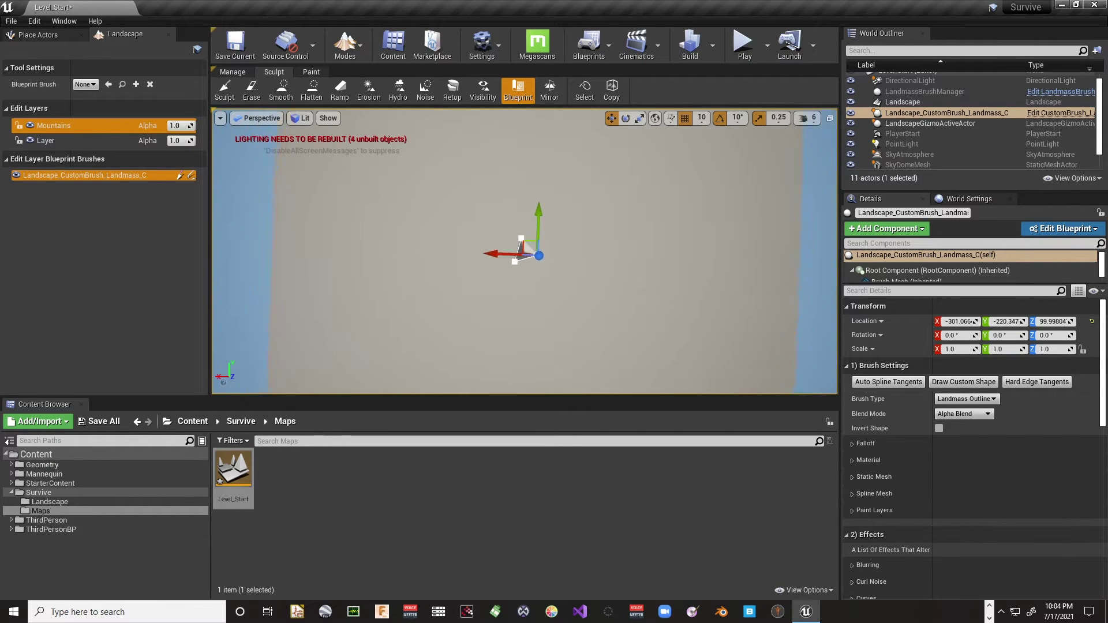
pyautogui.moveTo(696, 185); pyautogui.dragTo(739, 186, button='right')
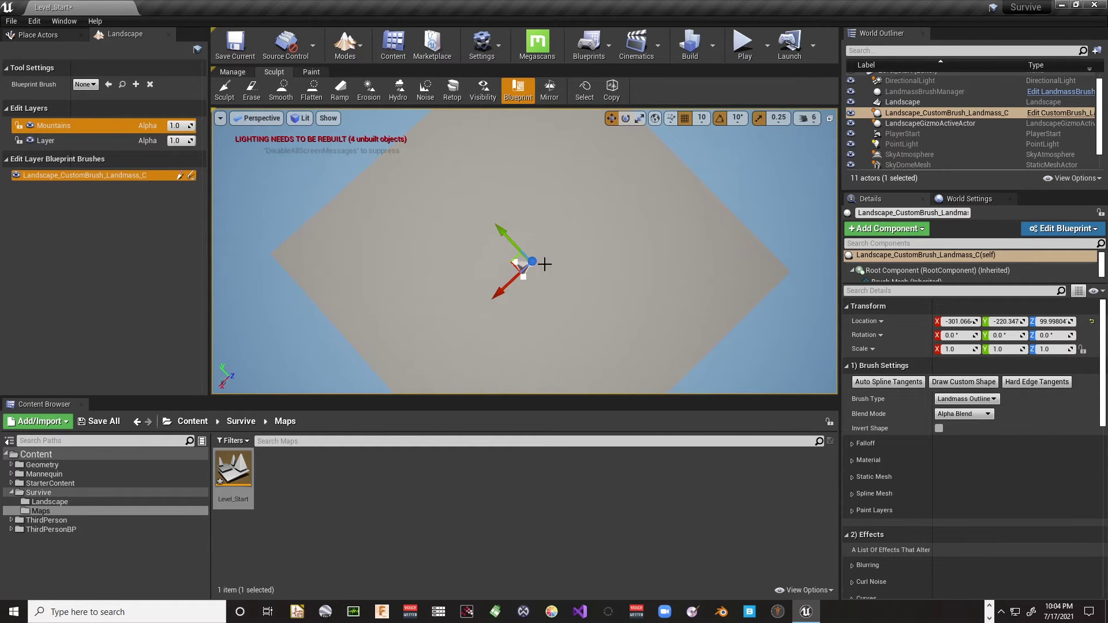
# Enlarge the landmass brush's triangle by moving its spline points outward from the center of the landscape.
pyautogui.moveTo(518, 262)
pyautogui.mouseDown()
pyautogui.moveTo(533, 235)
pyautogui.moveTo(447, 231)
pyautogui.mouseUp()
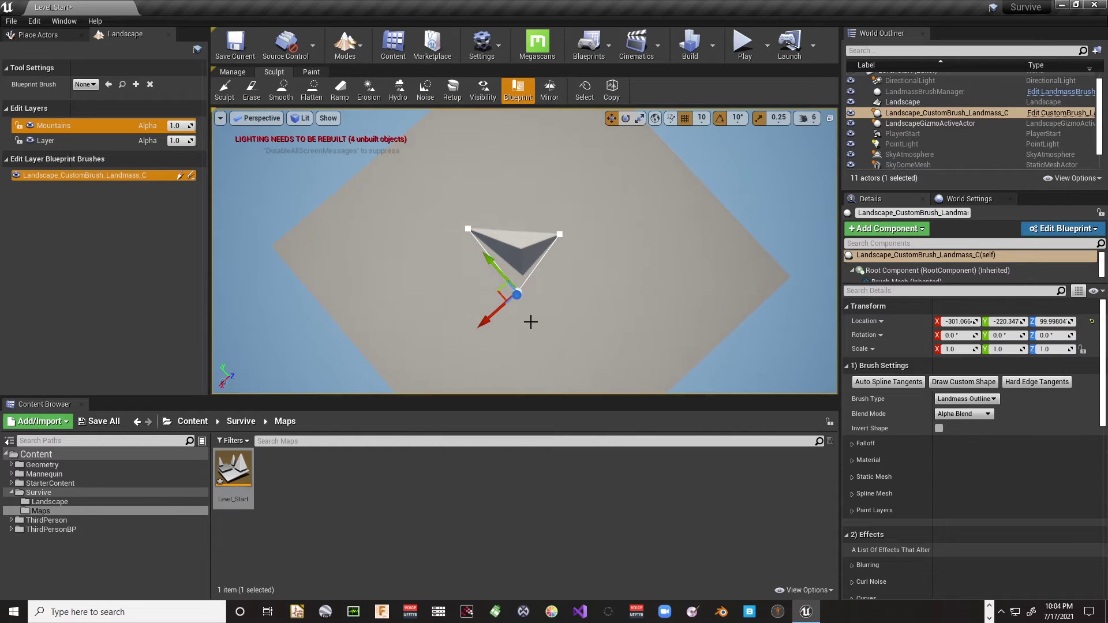
pyautogui.moveTo(494, 320); pyautogui.dragTo(519, 309, button='right')
pyautogui.moveTo(505, 316)
pyautogui.mouseDown()
pyautogui.moveTo(511, 370)
pyautogui.moveTo(530, 392)
pyautogui.moveTo(517, 369)
pyautogui.moveTo(521, 345)
pyautogui.mouseUp()
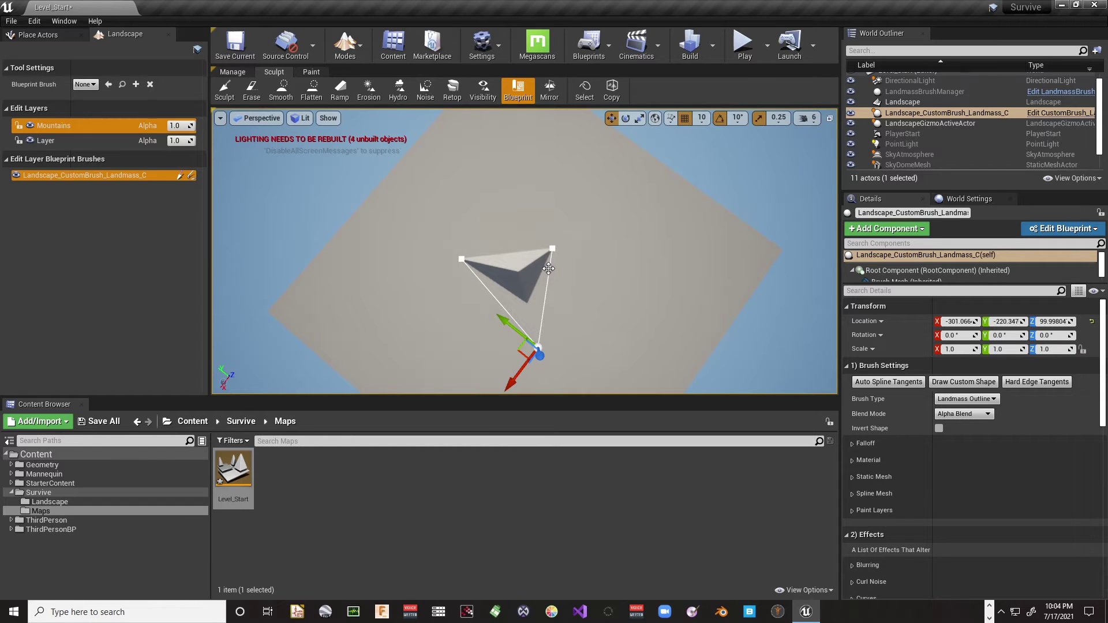
pyautogui.click(517, 270)
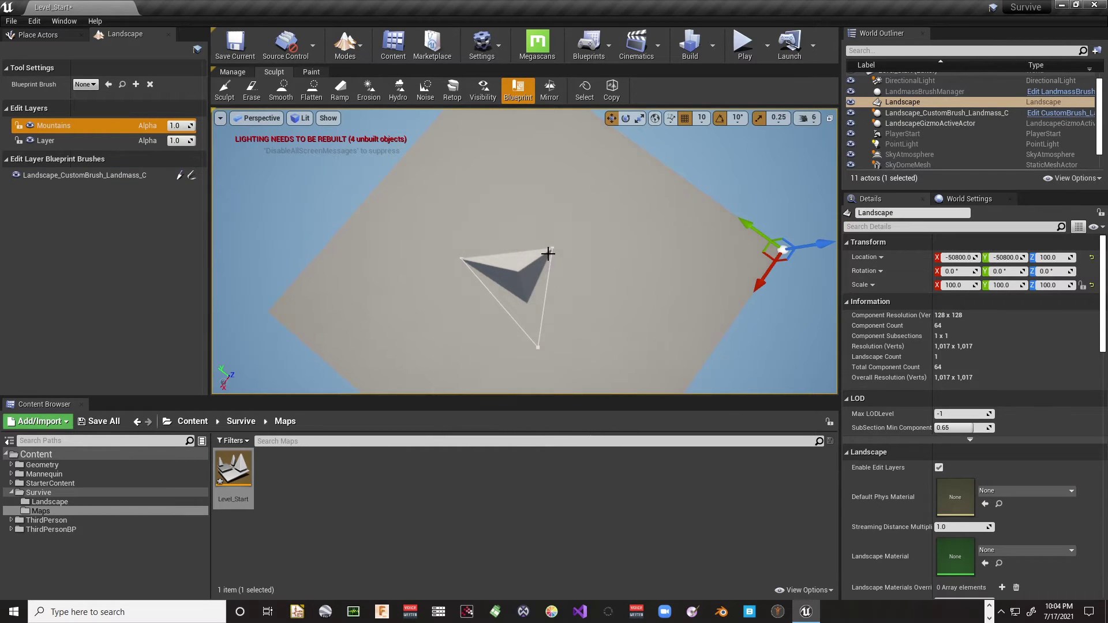
# Delete the Mountains edit layer and confirm the deletion.
pyautogui.rightClick(85, 126)
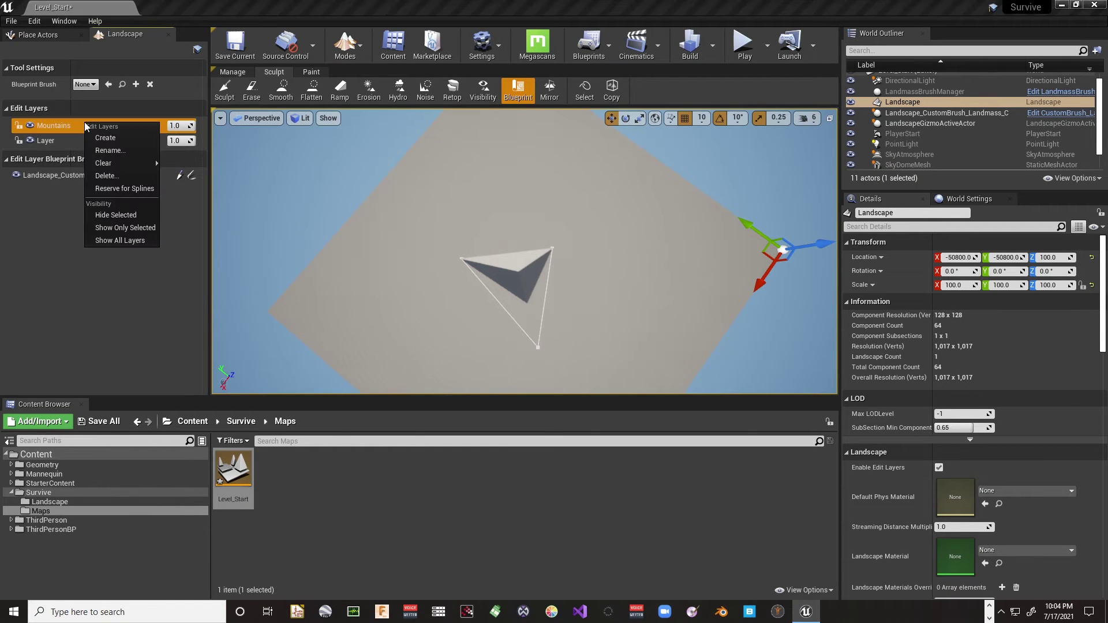
pyautogui.click(107, 175)
pyautogui.click(586, 332)
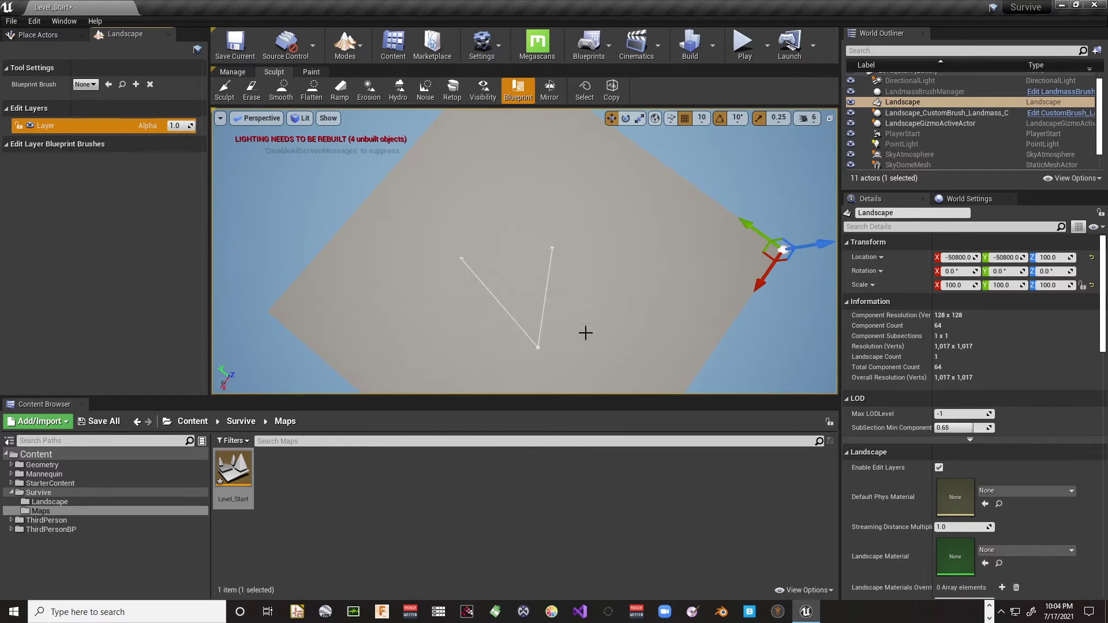
# Delete the leftover Landscape_CustomBrush_Landmass_C actor from the level.
pyautogui.click(930, 113)
pyautogui.rightClick(930, 113)
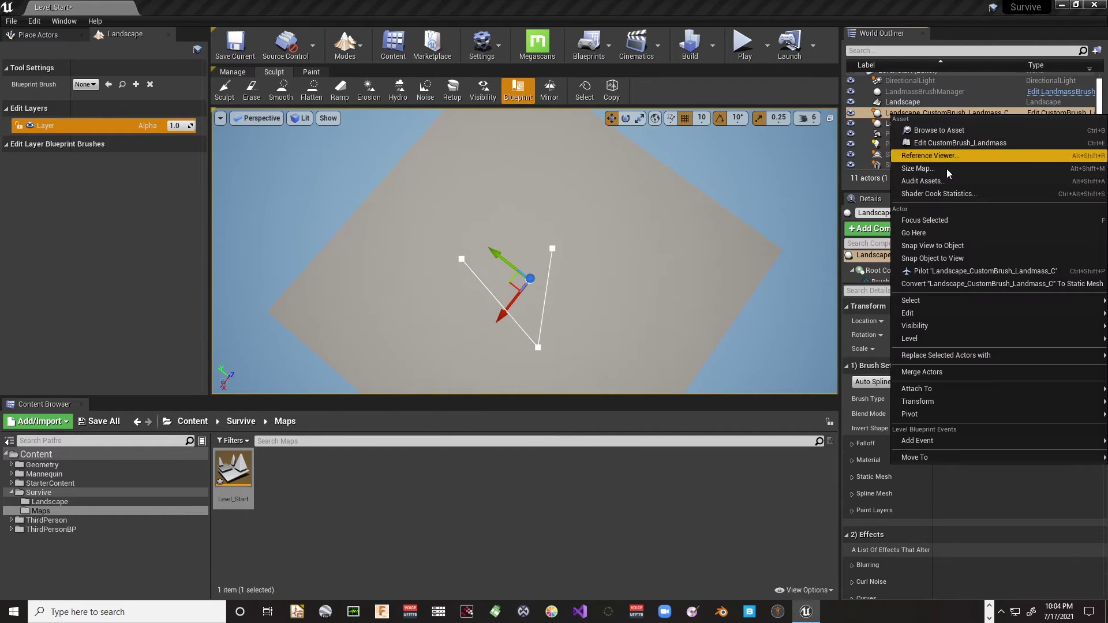
pyautogui.moveTo(929, 326)
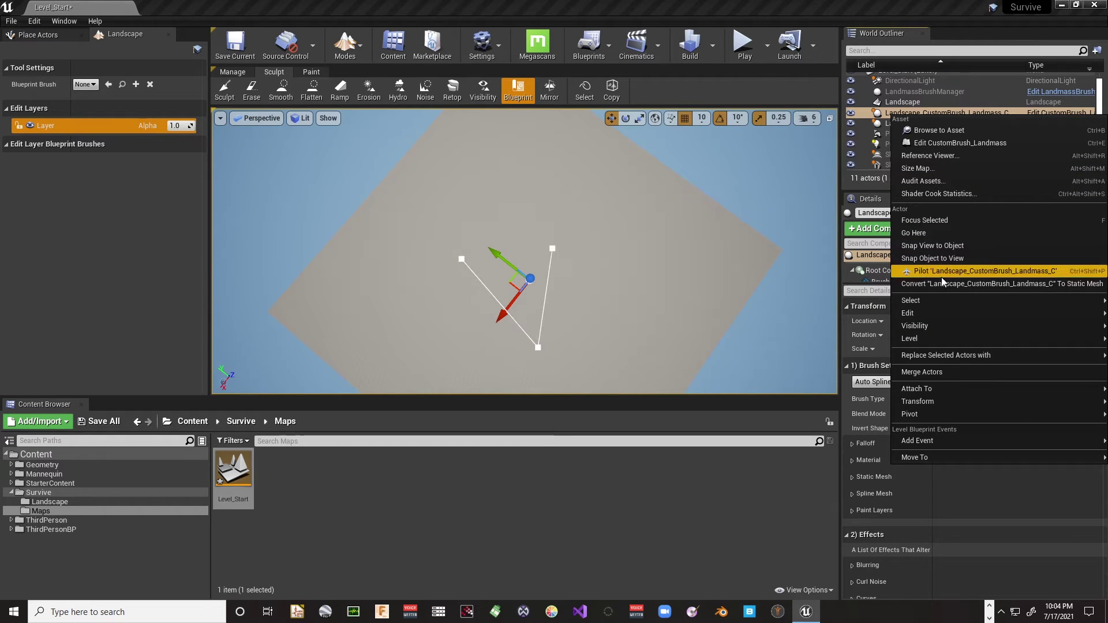
pyautogui.press('Escape')
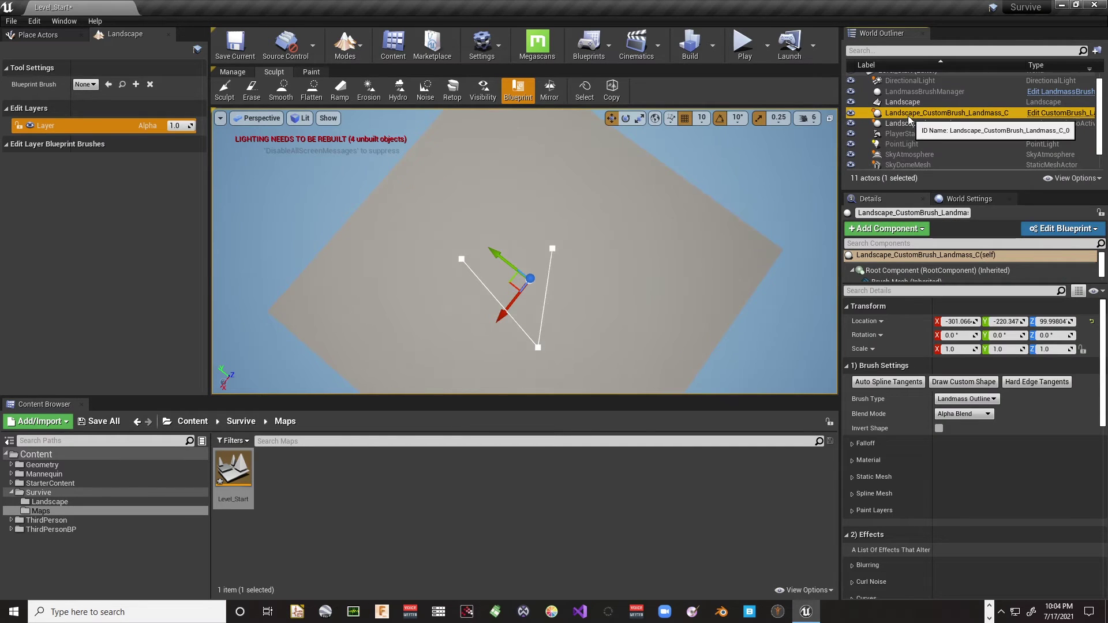
pyautogui.rightClick(891, 113)
pyautogui.moveTo(927, 311)
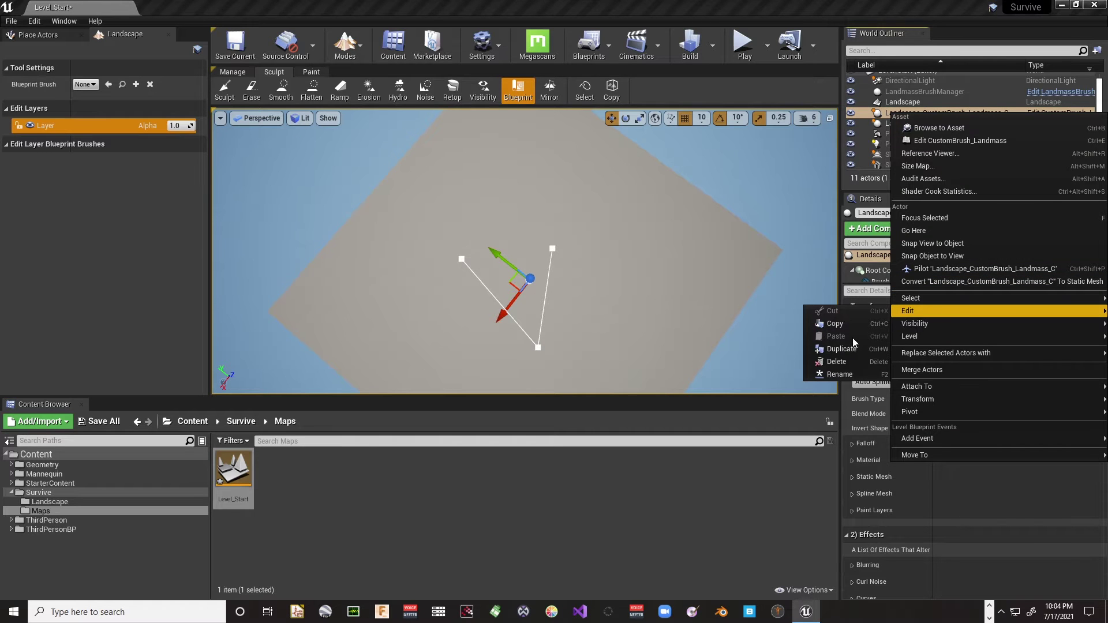
pyautogui.click(853, 360)
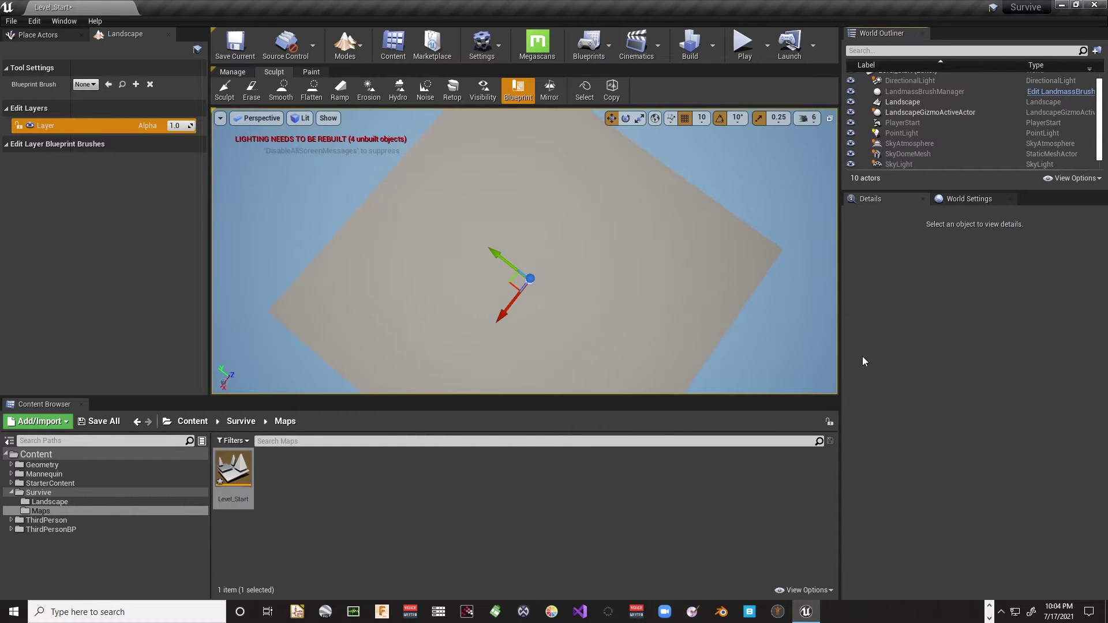
# Try to delete the LandscapeGizmoActiveActor from the level.
pyautogui.click(917, 112)
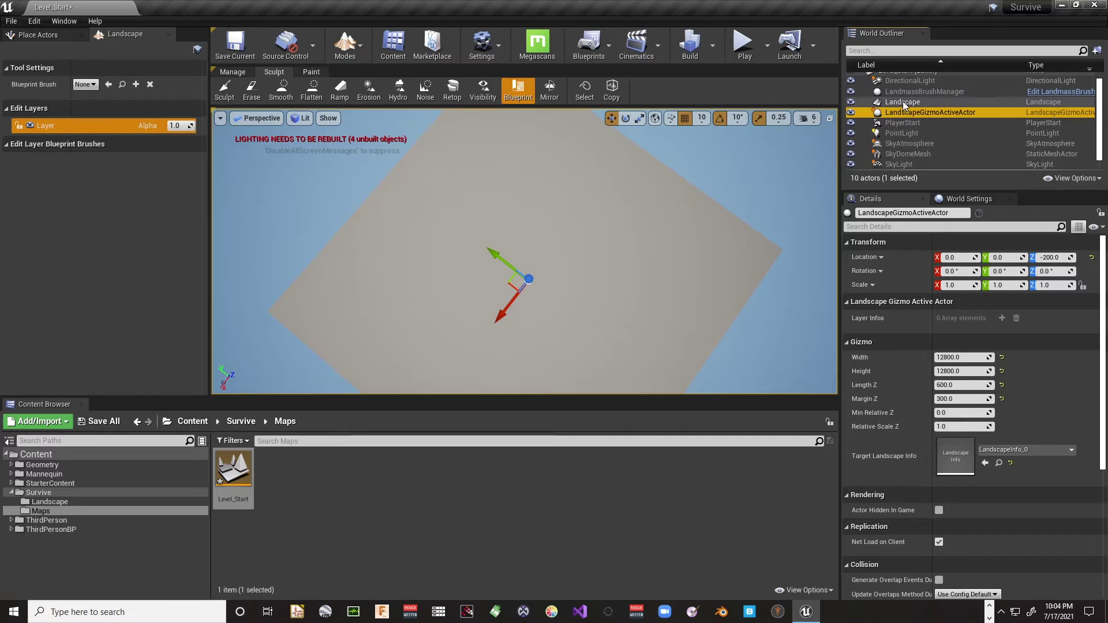
pyautogui.click(903, 102)
pyautogui.click(896, 112)
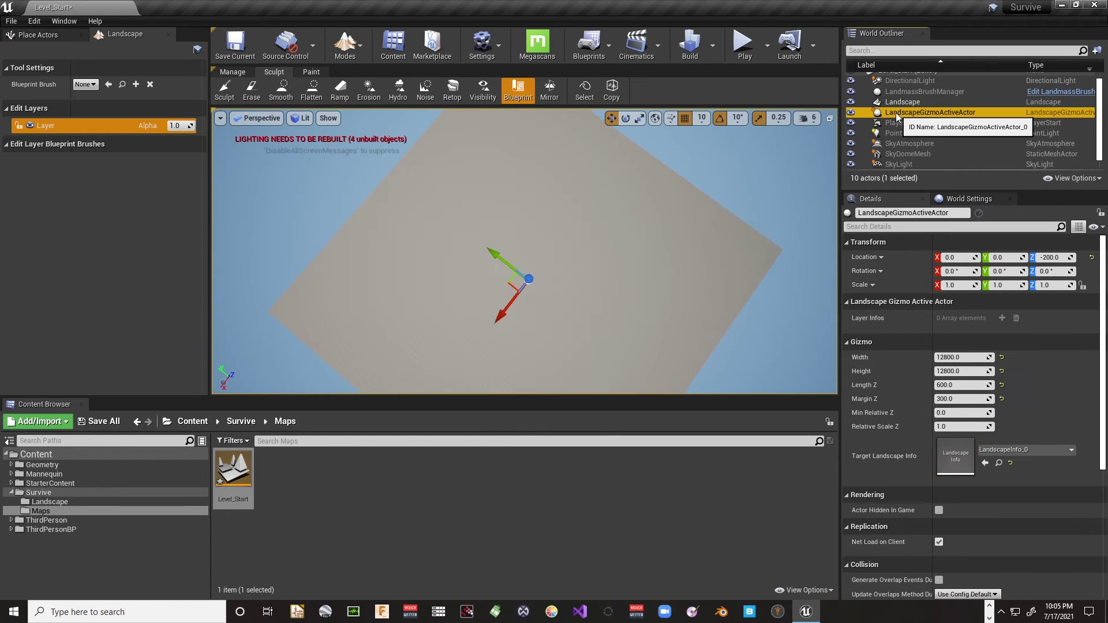
pyautogui.rightClick(896, 113)
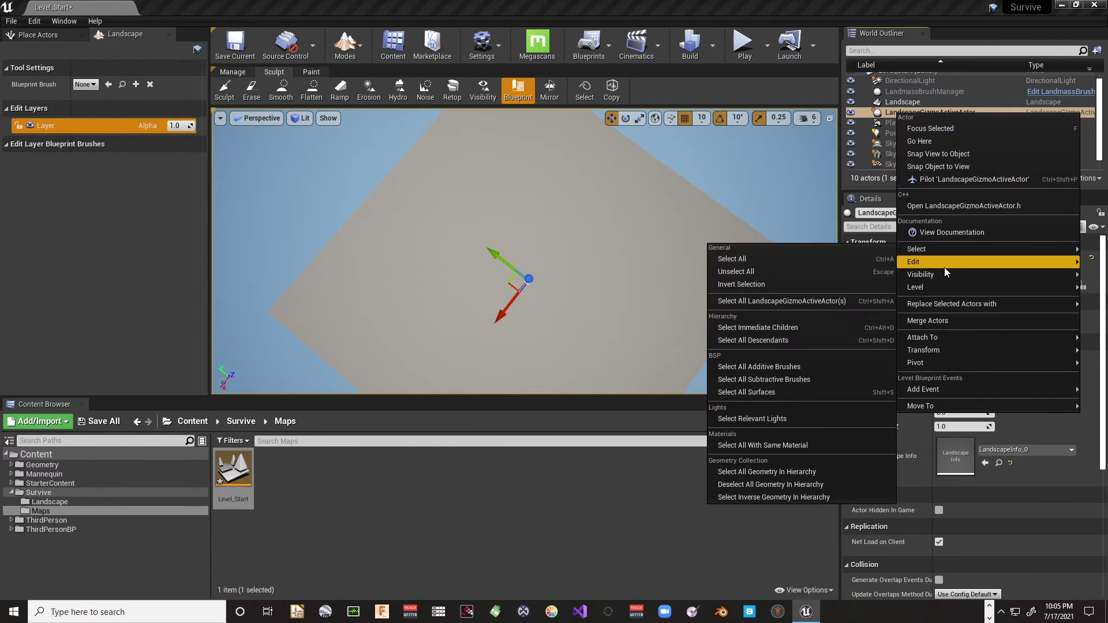
pyautogui.moveTo(942, 285)
pyautogui.moveTo(933, 261)
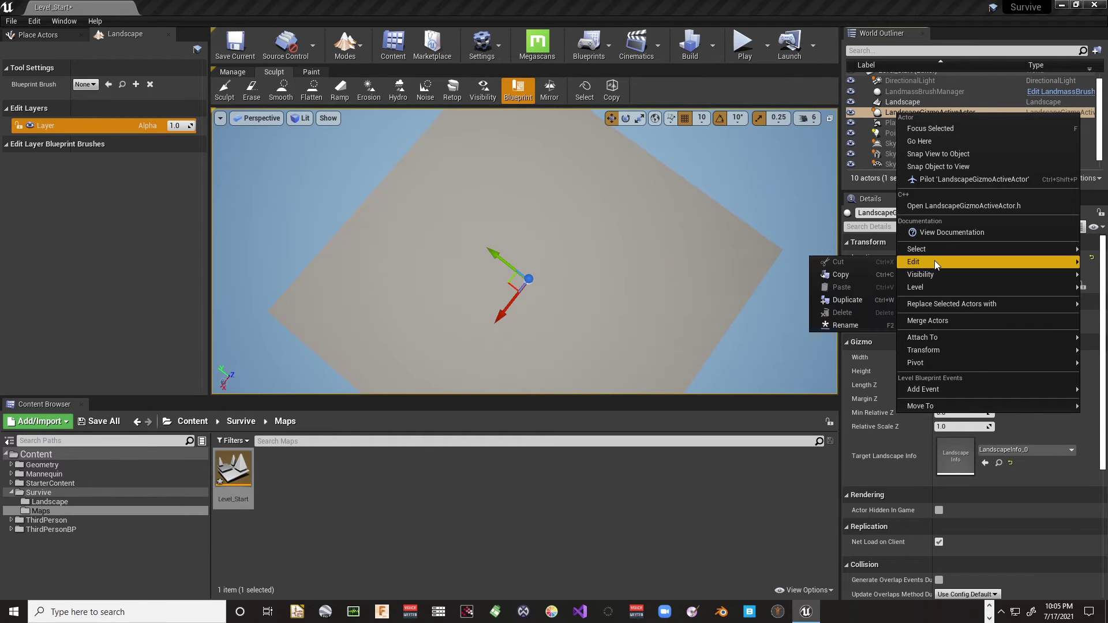
pyautogui.click(851, 312)
pyautogui.moveTo(532, 282); pyautogui.dragTo(512, 303, button='right')
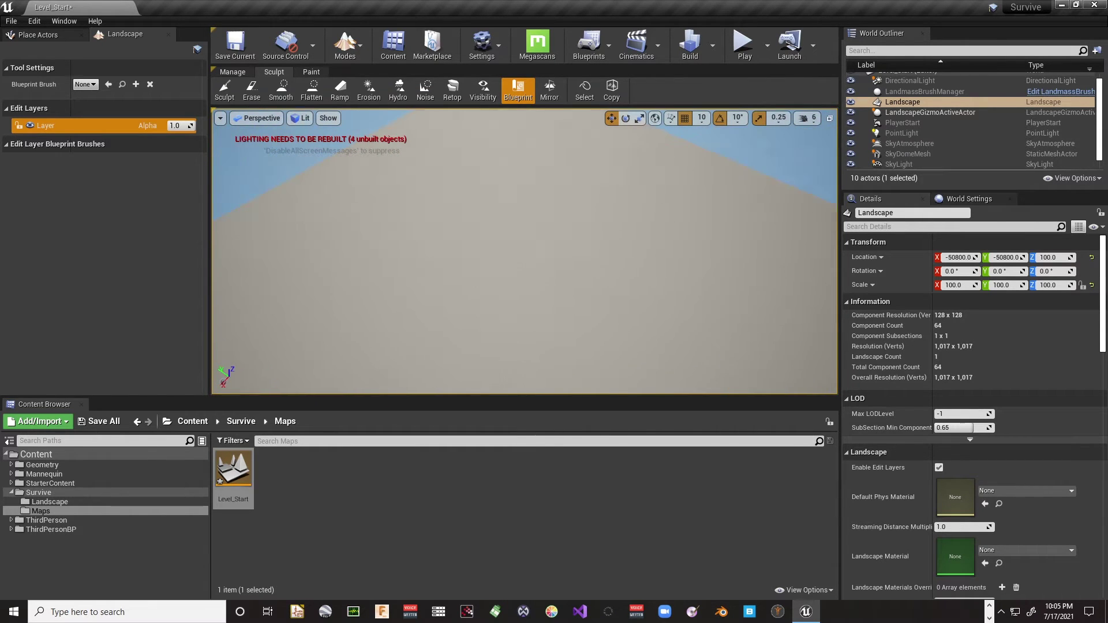
pyautogui.scroll(-1, 946, 137)
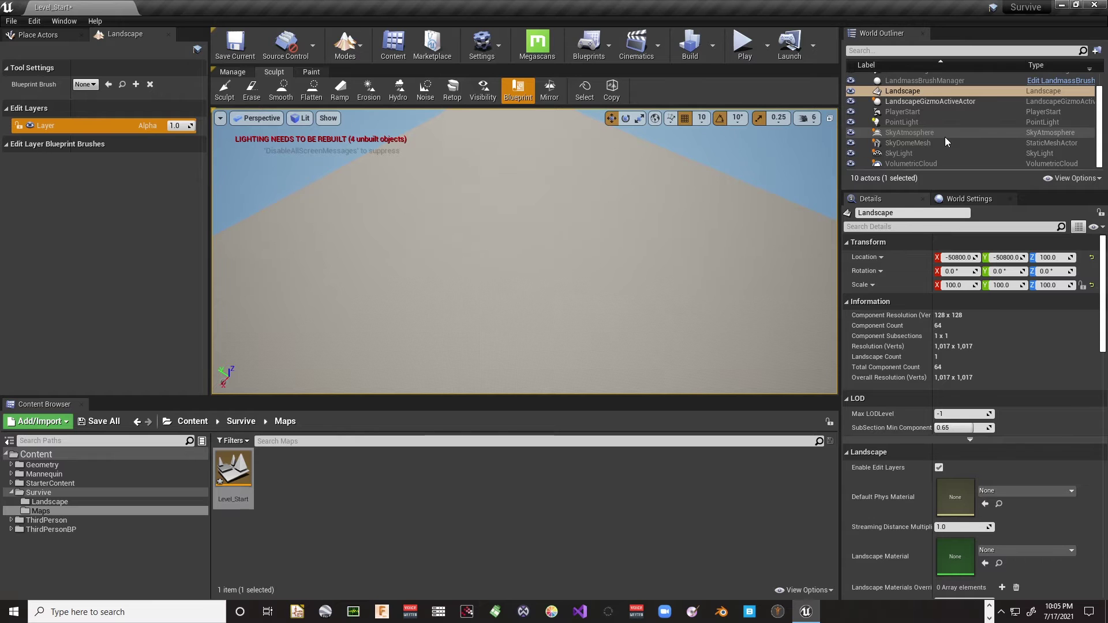
# Search the placeable actors for "water" and add a Water Body Ocean to the middle of the landscape.
pyautogui.doubleClick(905, 113)
pyautogui.moveTo(611, 176); pyautogui.dragTo(657, 213, button='right')
pyautogui.press('s')
pyautogui.moveTo(645, 171); pyautogui.dragTo(634, 164, button='right')
pyautogui.moveTo(577, 211)
pyautogui.mouseDown(button='right')
pyautogui.moveTo(578, 185)
pyautogui.moveTo(577, 210)
pyautogui.moveTo(570, 202)
pyautogui.mouseUp(button='right')
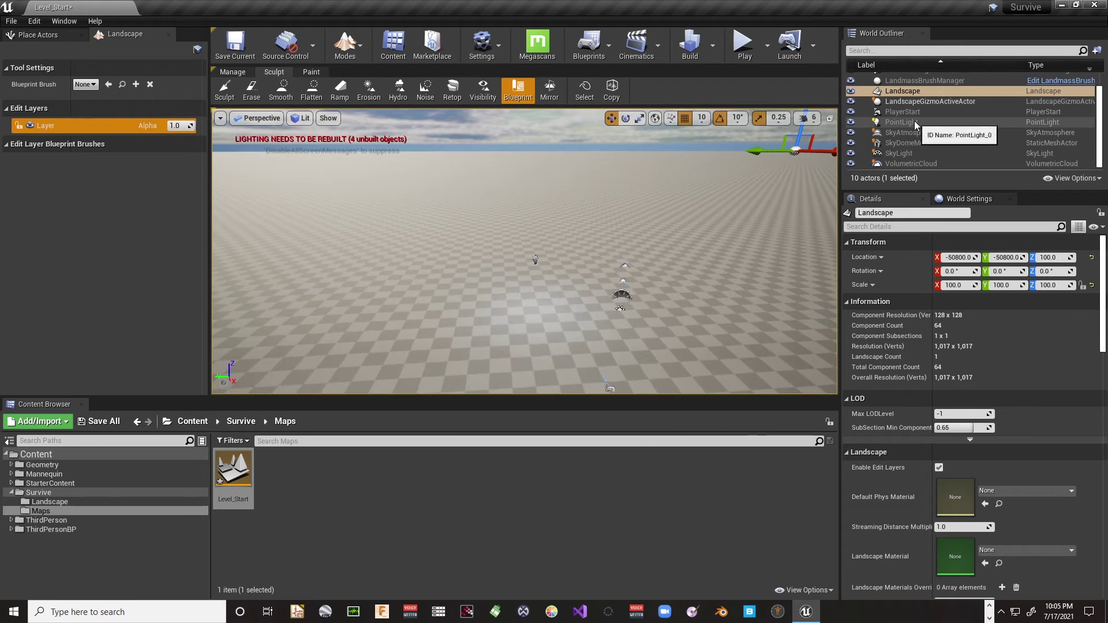
pyautogui.doubleClick(900, 112)
pyautogui.moveTo(570, 242); pyautogui.dragTo(572, 164, button='right')
pyautogui.moveTo(586, 211); pyautogui.dragTo(585, 257, button='right')
pyautogui.press('e')
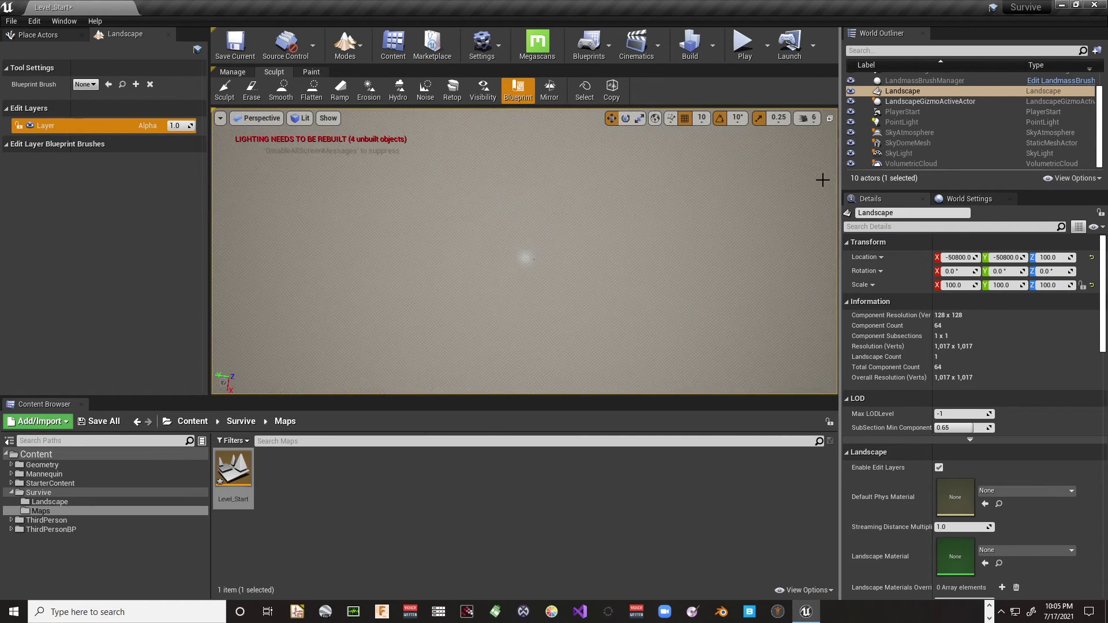
pyautogui.click(54, 34)
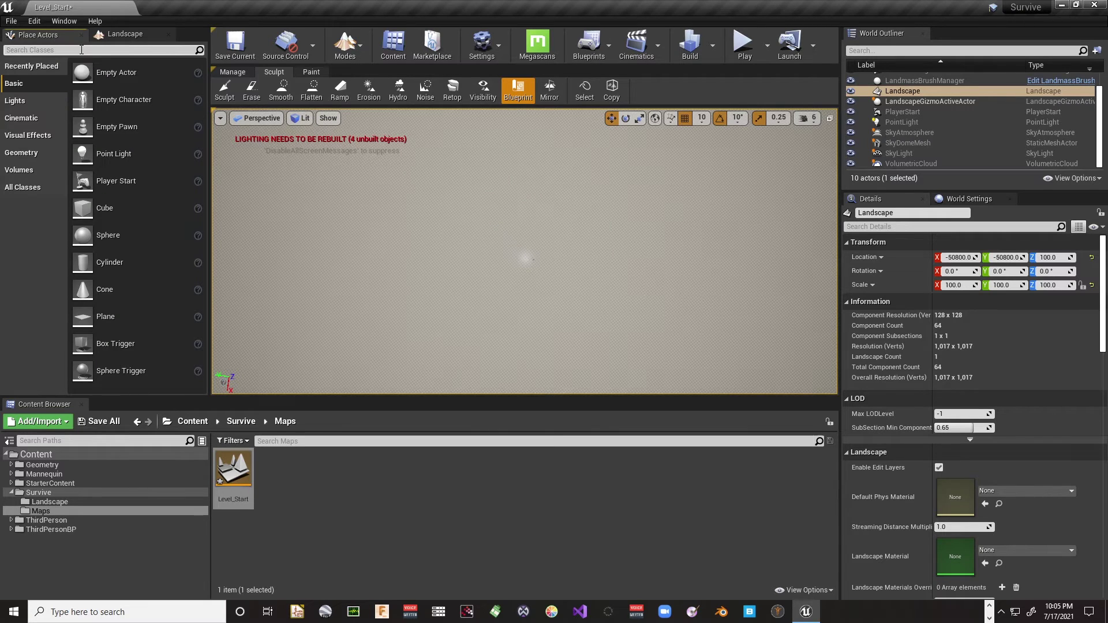
pyautogui.write('water')
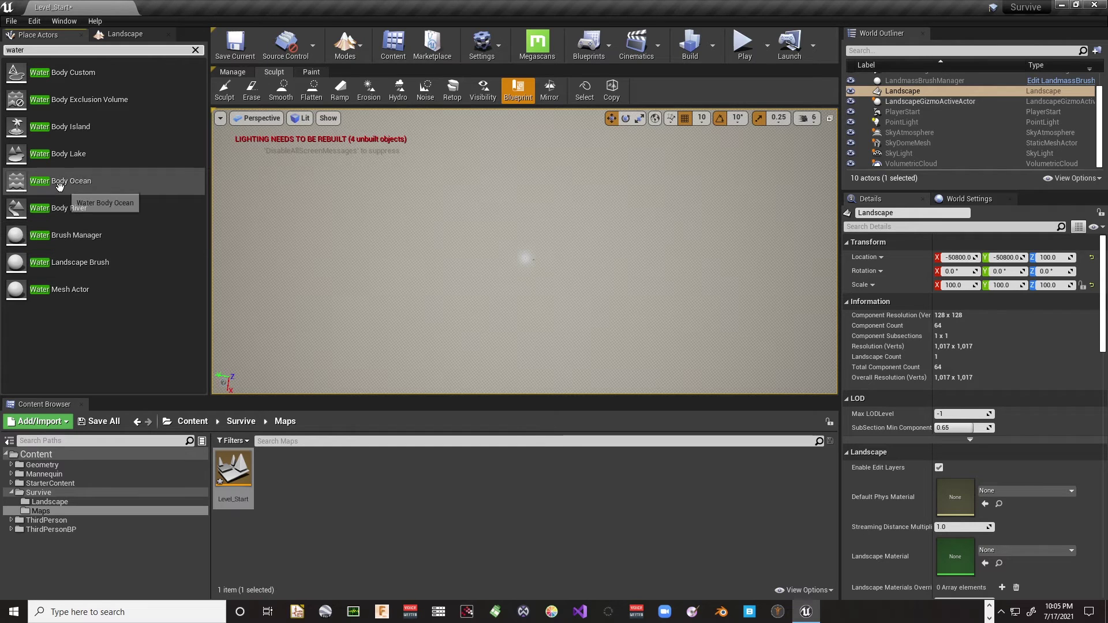
pyautogui.moveTo(60, 187); pyautogui.dragTo(532, 258)
pyautogui.moveTo(579, 267)
pyautogui.mouseDown(button='right')
pyautogui.moveTo(545, 201)
pyautogui.moveTo(479, 168)
pyautogui.moveTo(416, 202)
pyautogui.moveTo(393, 242)
pyautogui.moveTo(318, 133)
pyautogui.moveTo(427, 162)
pyautogui.moveTo(572, 312)
pyautogui.moveTo(596, 262)
pyautogui.mouseUp(button='right')
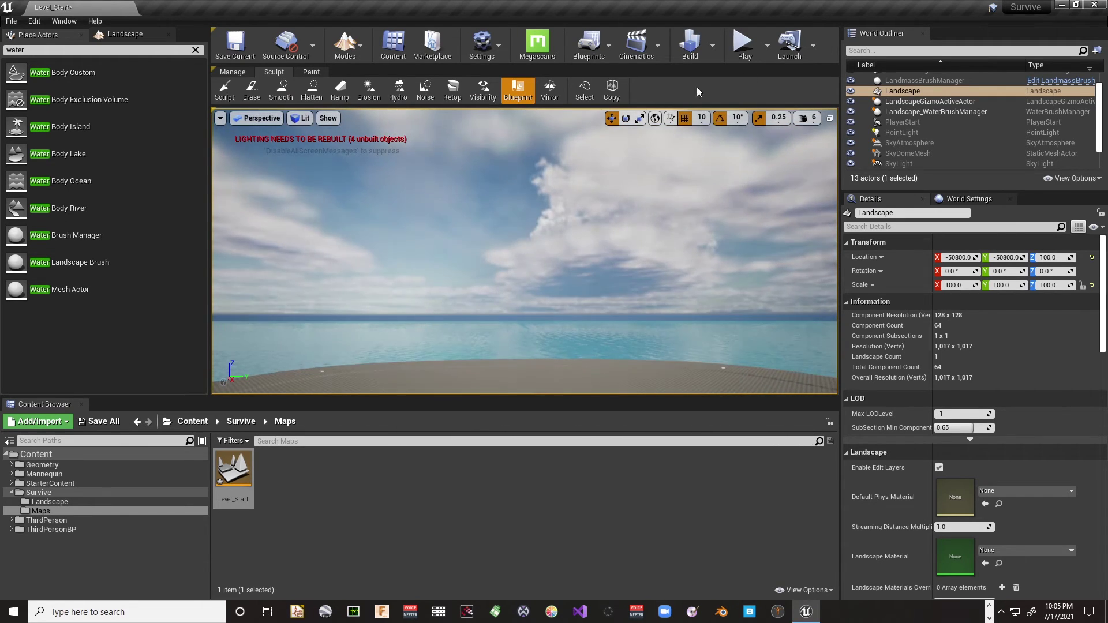
# Play-test the level briefly, and in Select mode raise the PlayerStart above the landscape to a Z location of 212.
pyautogui.click(743, 44)
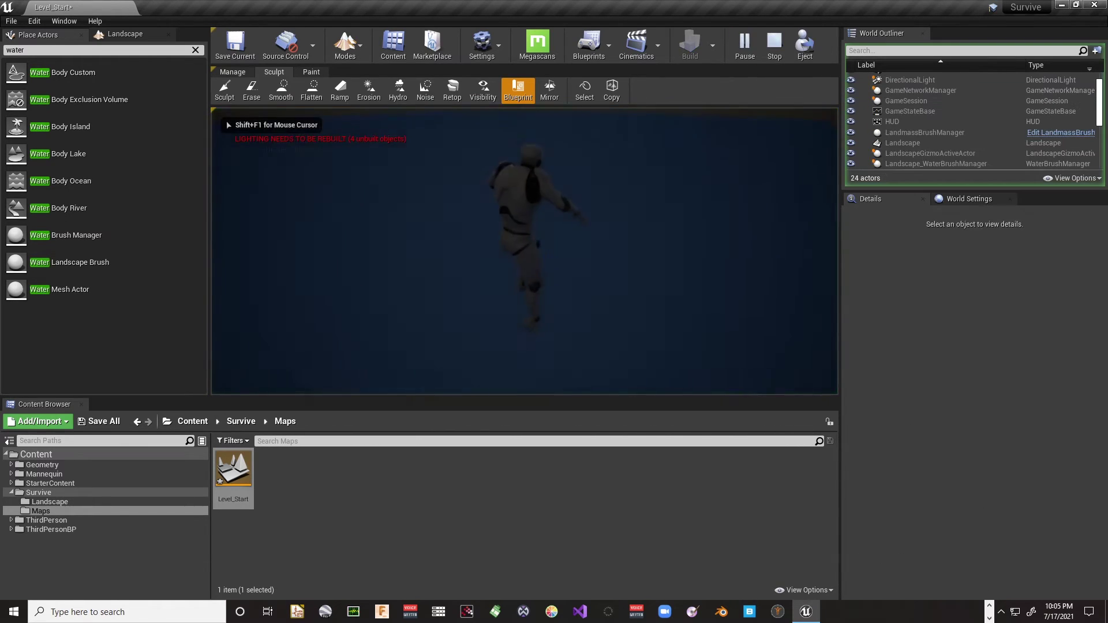
pyautogui.press('Escape')
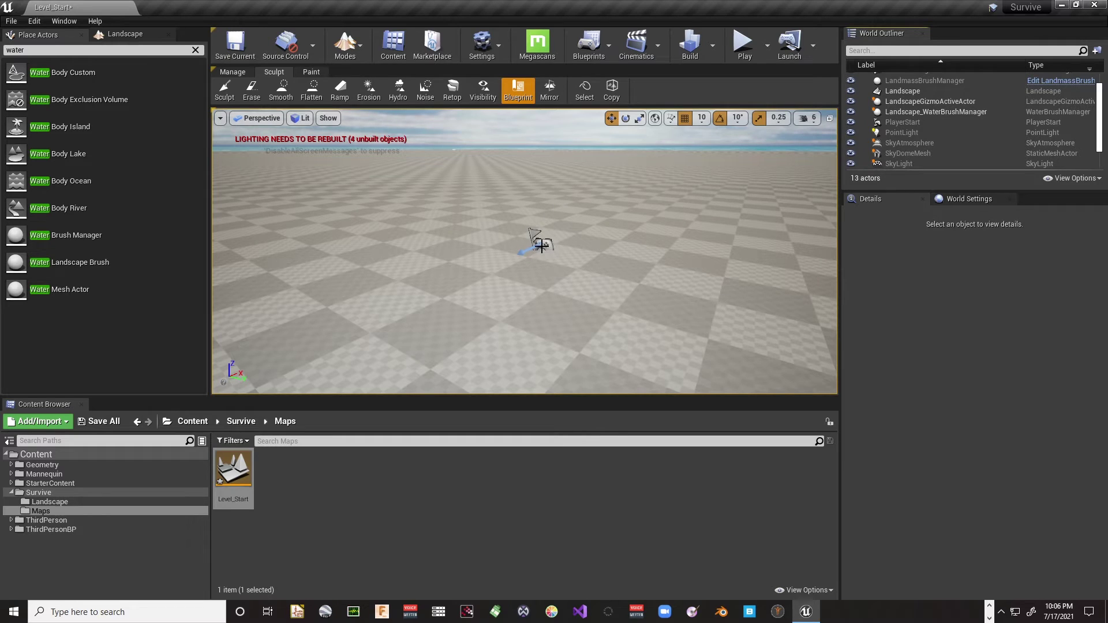
pyautogui.click(362, 39)
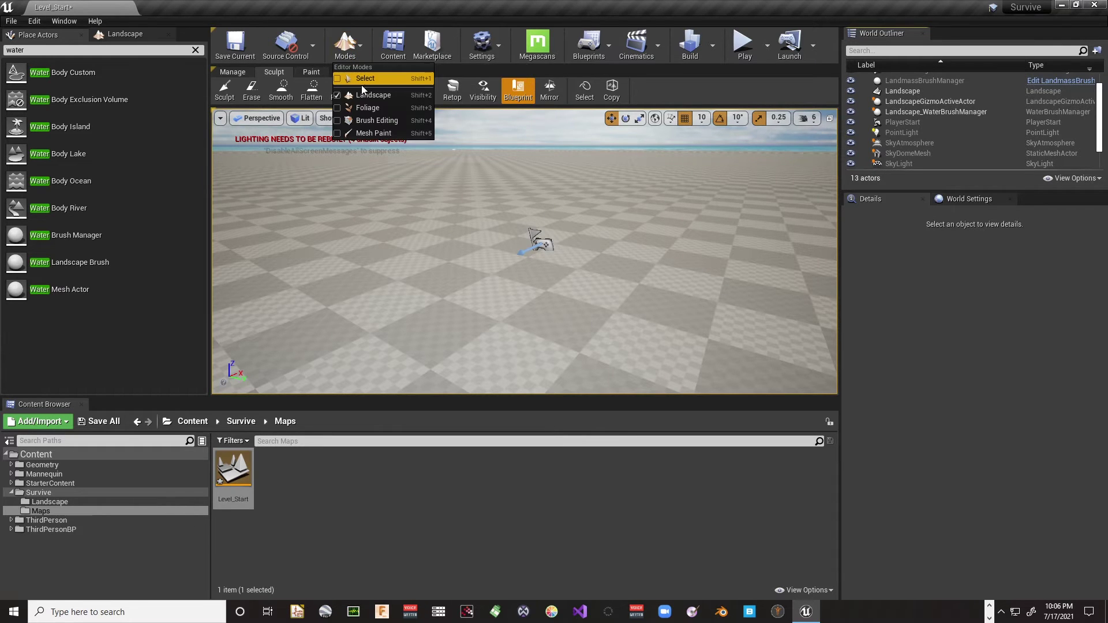
pyautogui.click(362, 76)
pyautogui.click(541, 220)
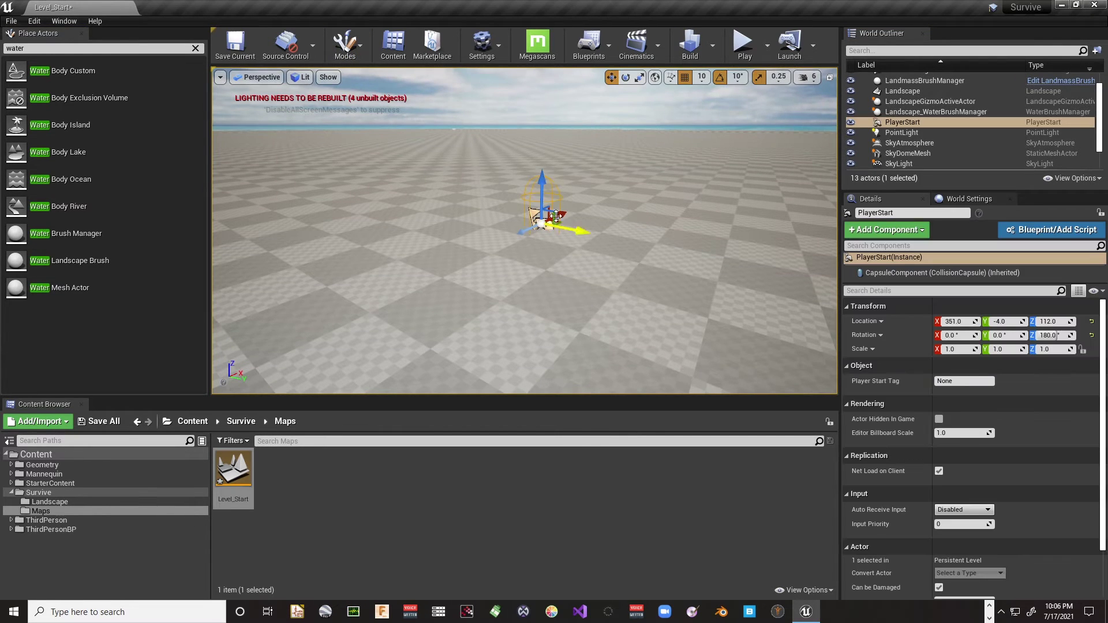
pyautogui.moveTo(542, 177); pyautogui.dragTo(545, 125)
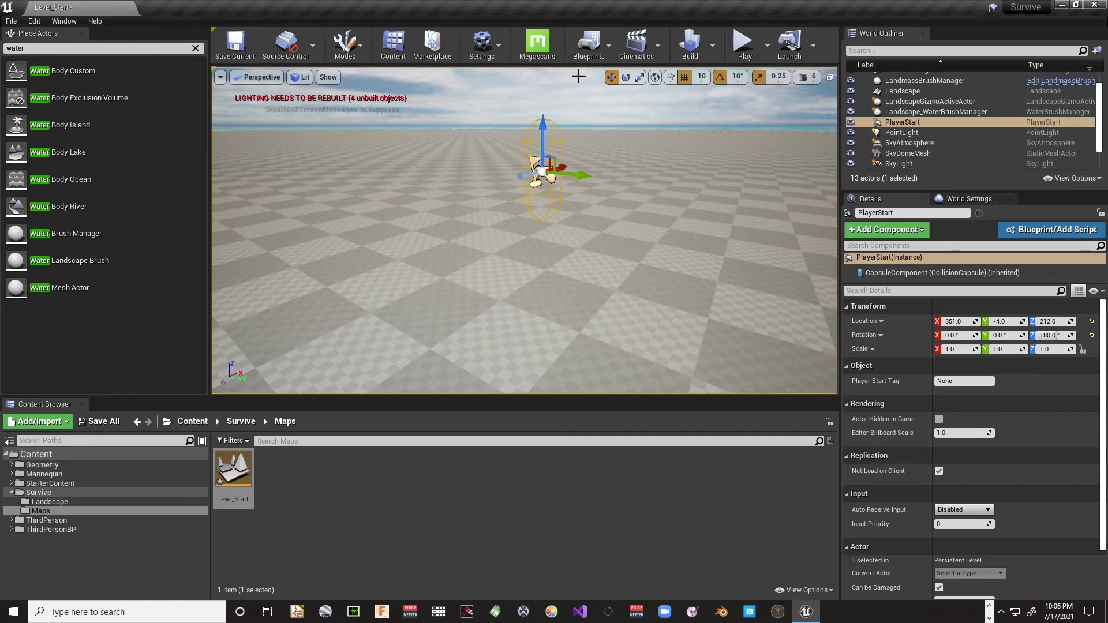
# Play the level and run the character across the landscape into the ocean to test the water, and end the play session.
pyautogui.click(743, 45)
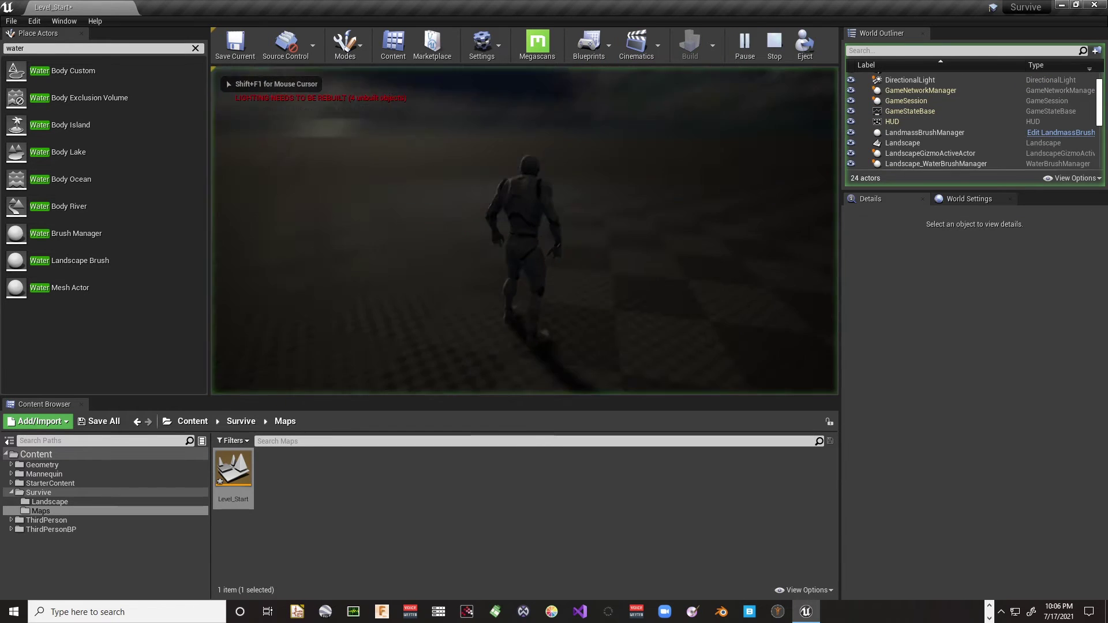
pyautogui.press('w')
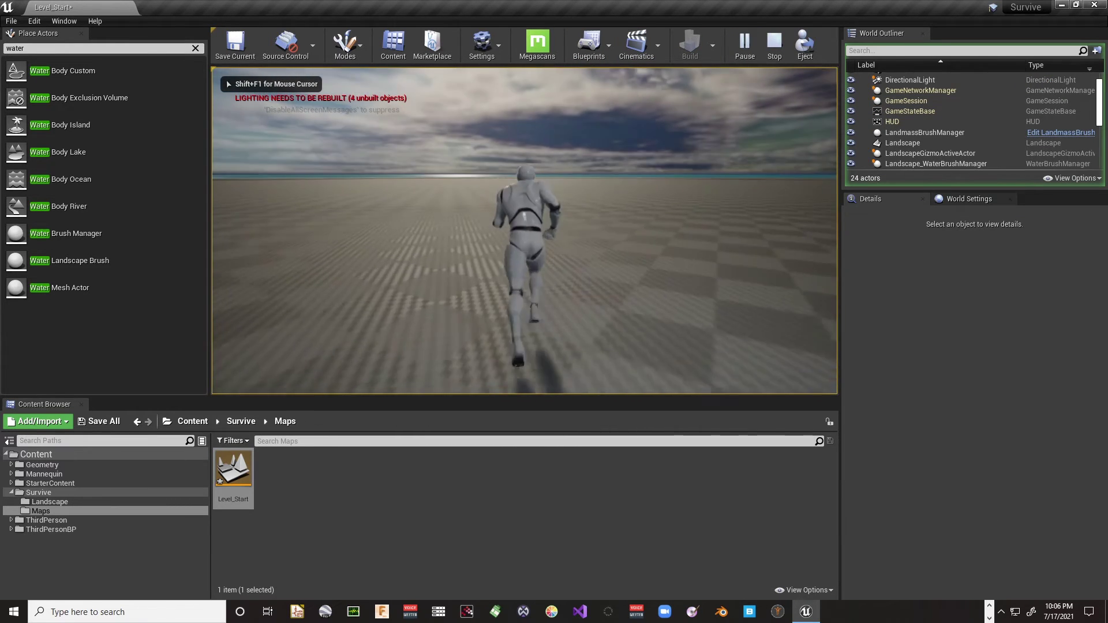
pyautogui.press('w')
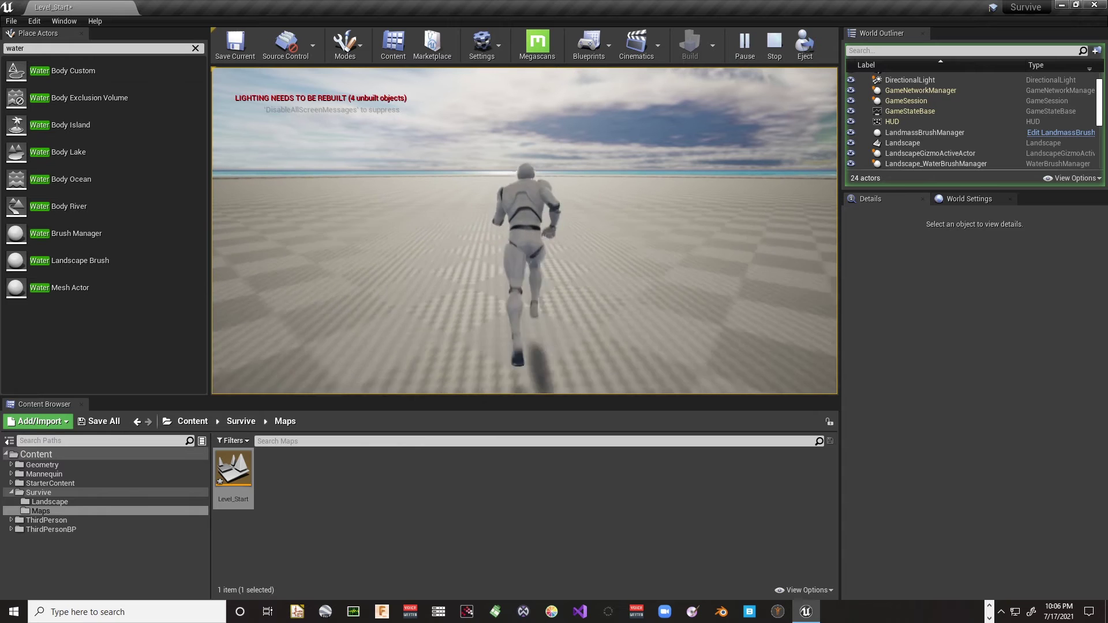
pyautogui.press('w')
pyautogui.press('w')
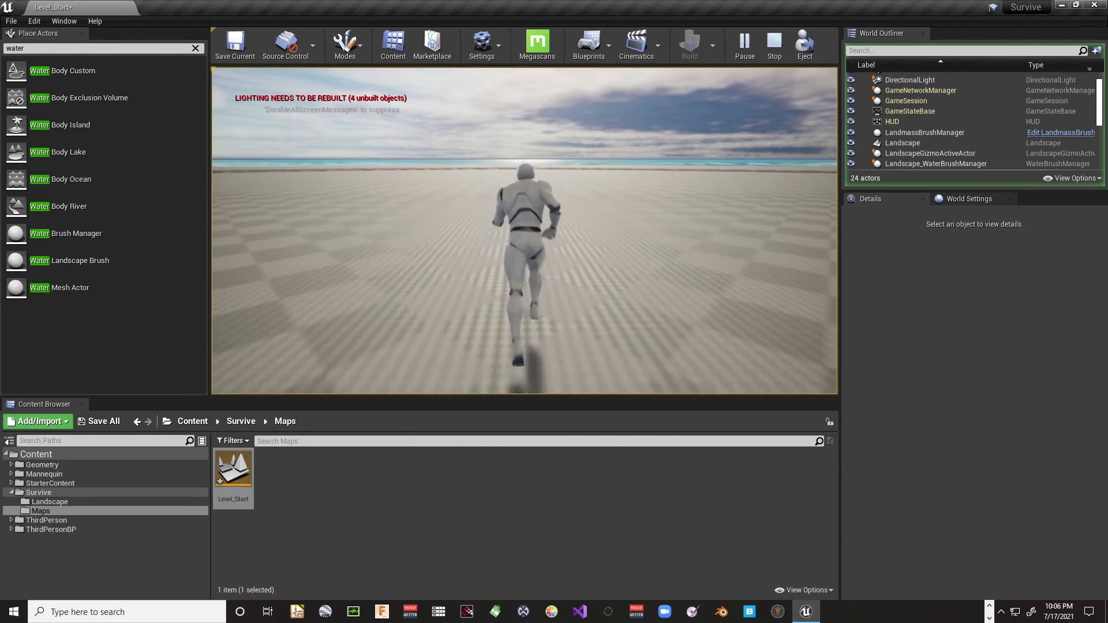
pyautogui.press('w')
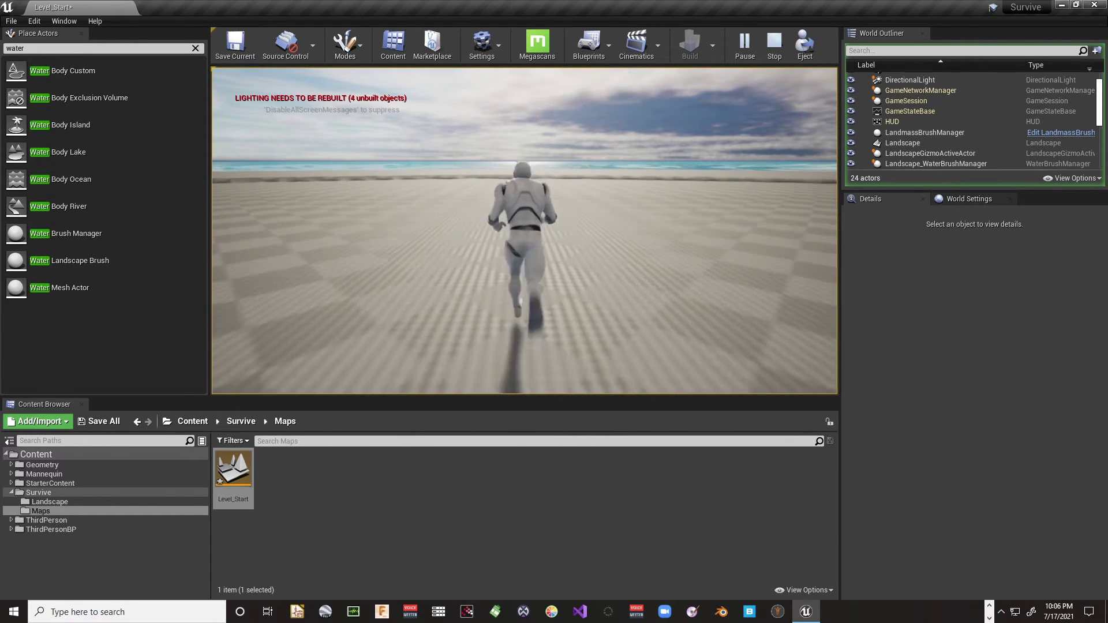
pyautogui.press('w')
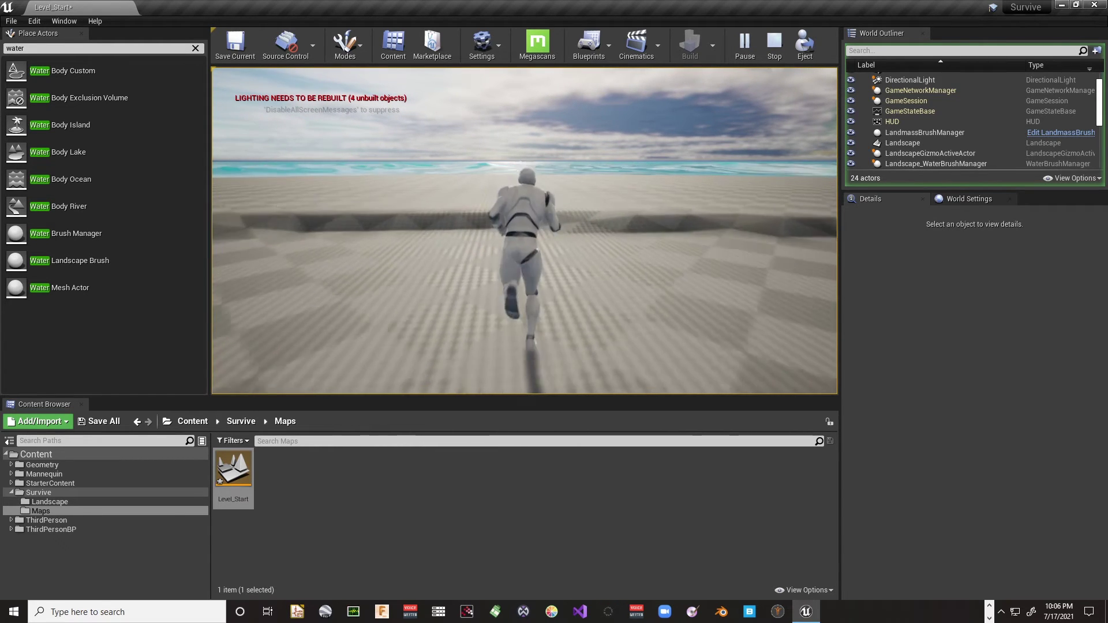
pyautogui.press('w')
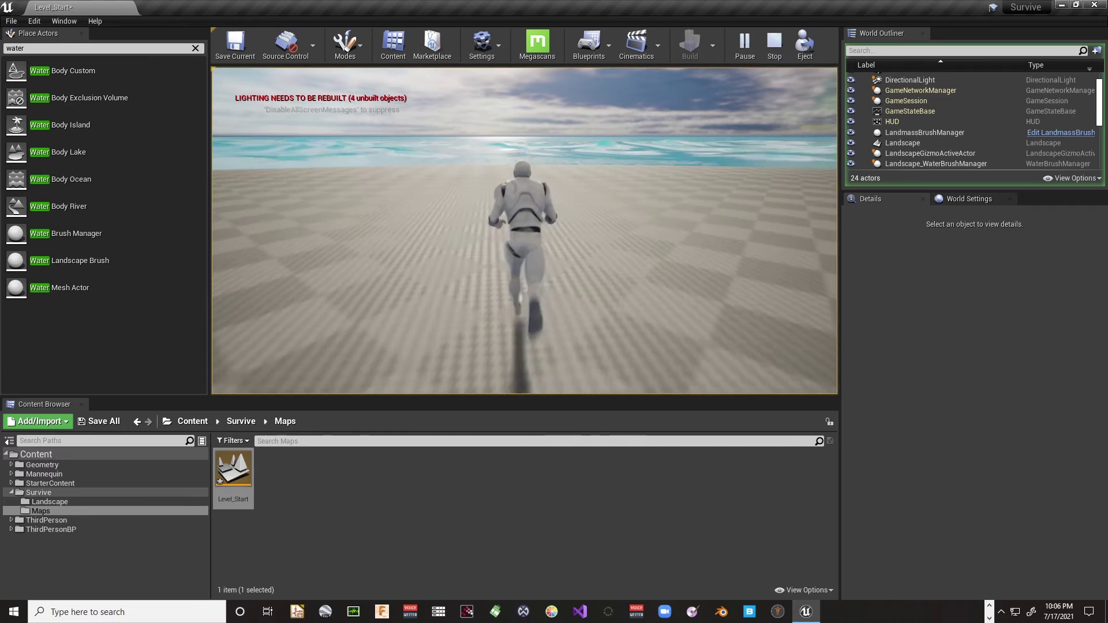
pyautogui.press('w')
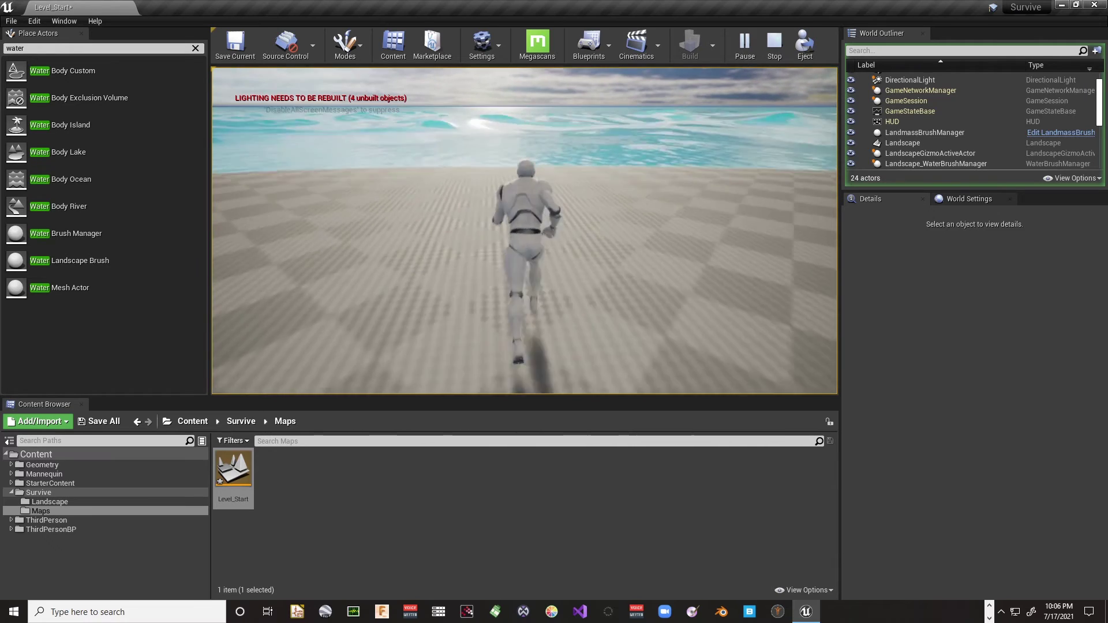
pyautogui.press('w')
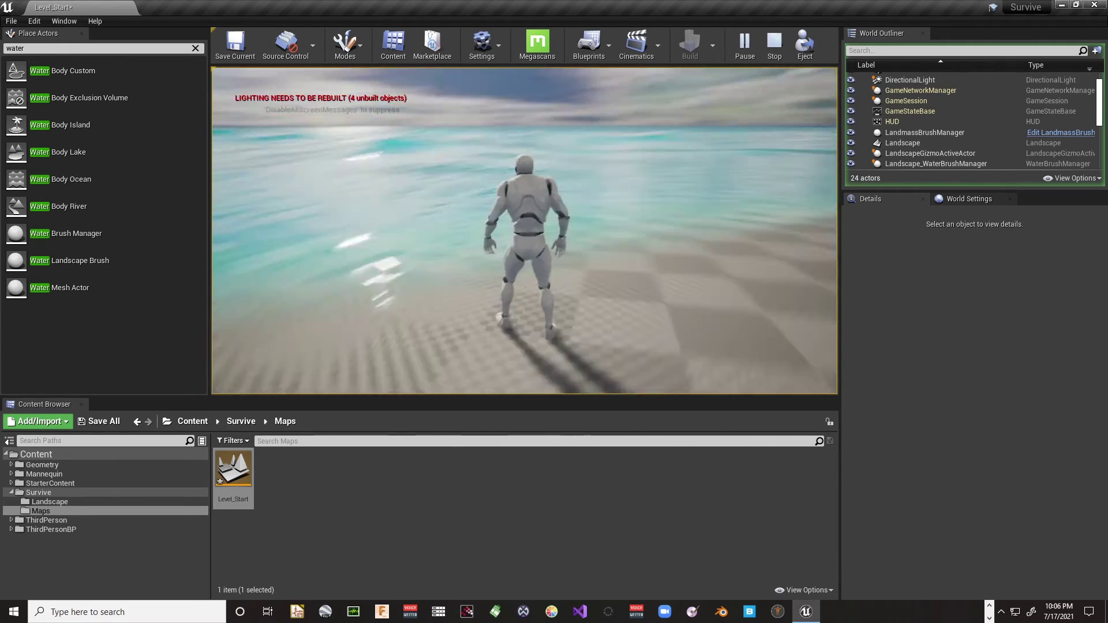
pyautogui.press('w')
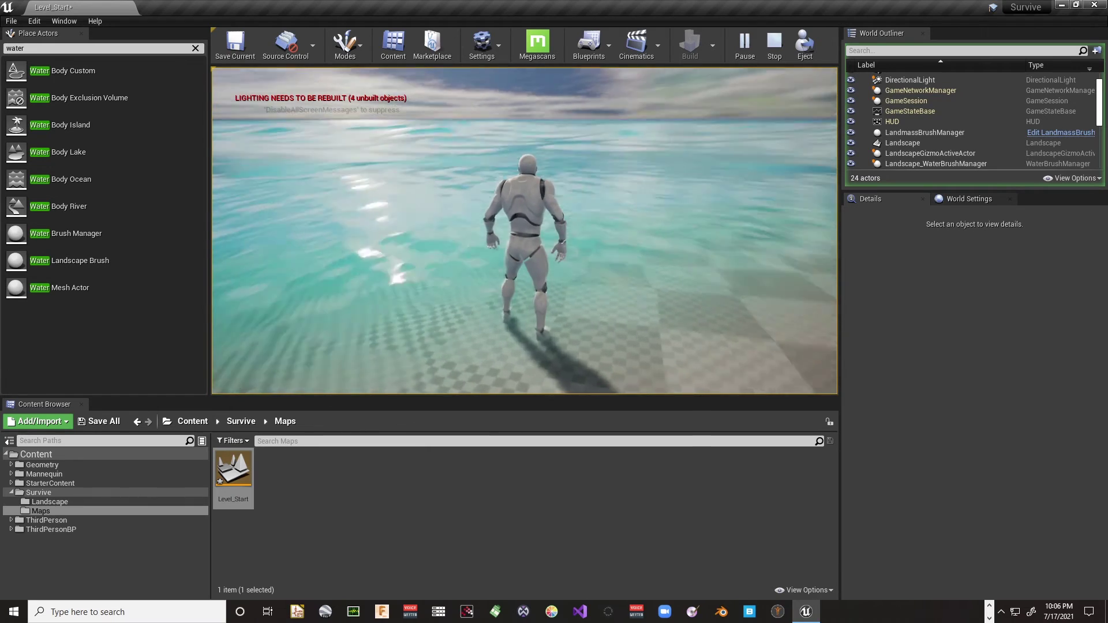
pyautogui.press('w')
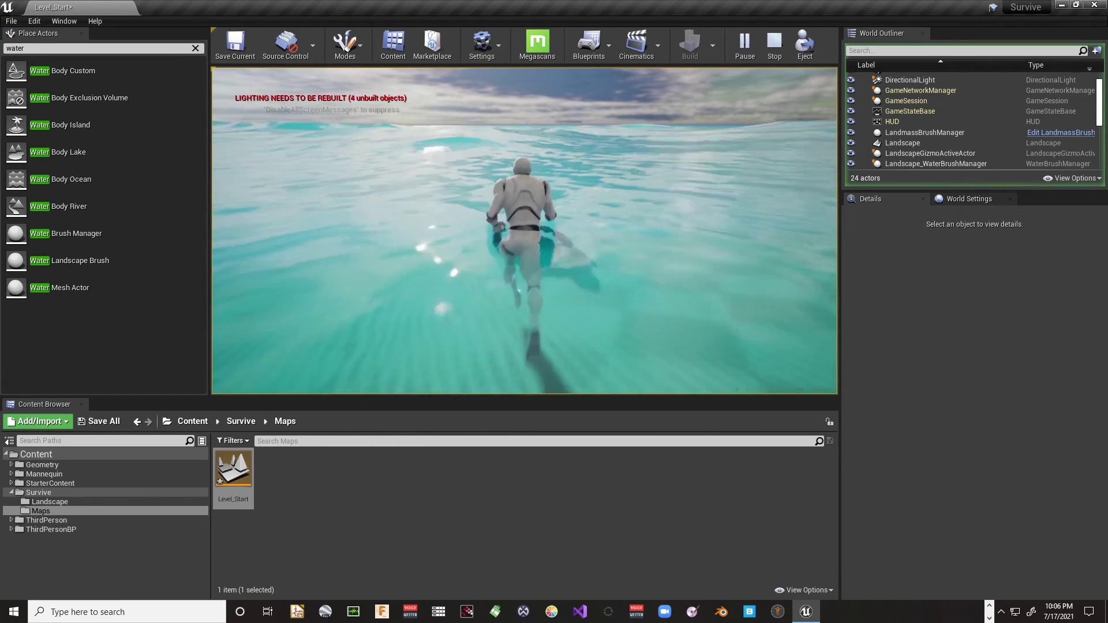
pyautogui.press('w')
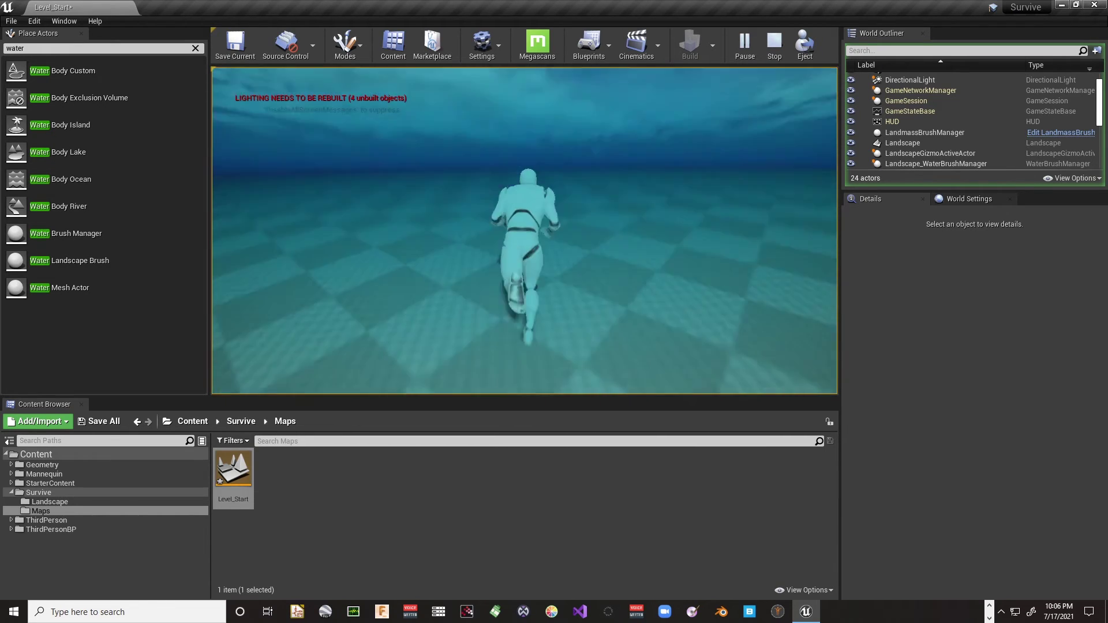
pyautogui.press('w')
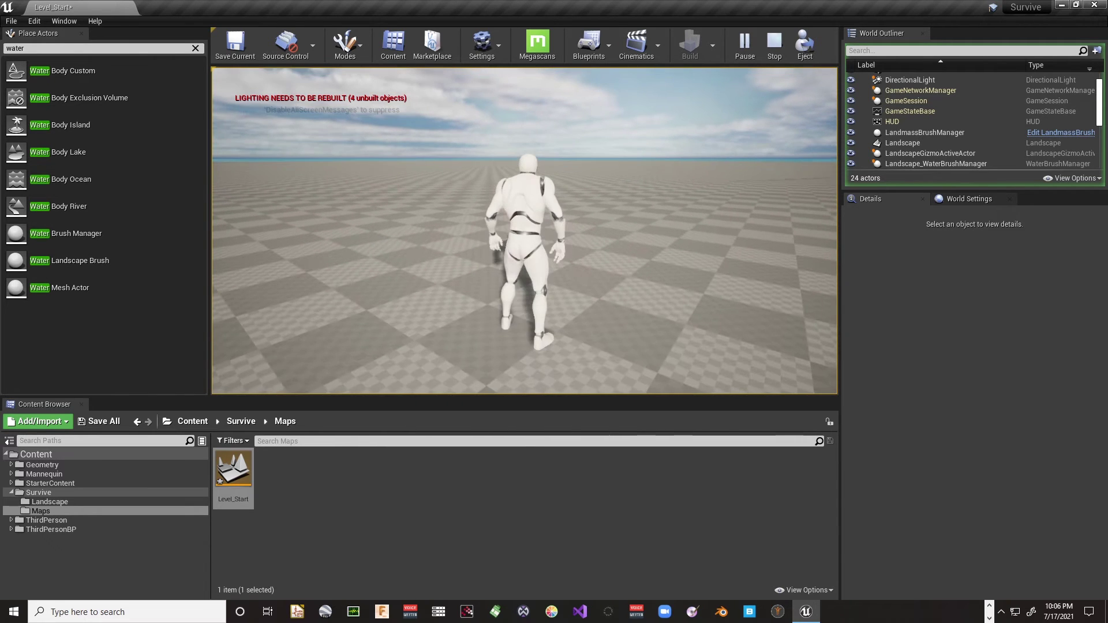
pyautogui.press('Escape')
# Examine the whole island and the surrounding ocean from high above.
pyautogui.moveTo(525, 231); pyautogui.dragTo(552, 167, button='right')
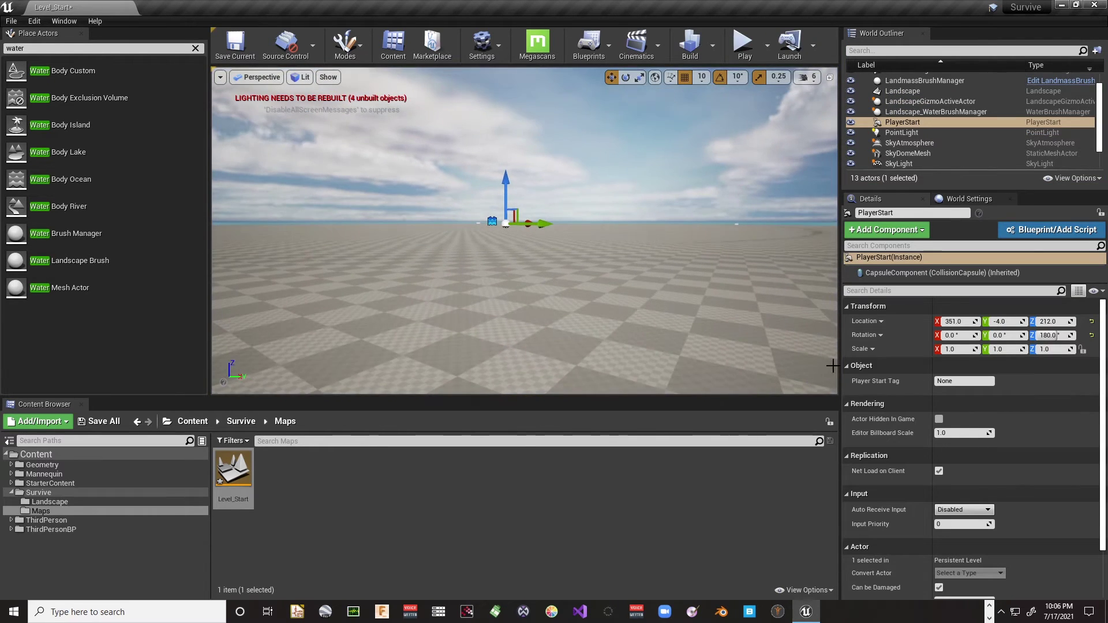
pyautogui.doubleClick(909, 122)
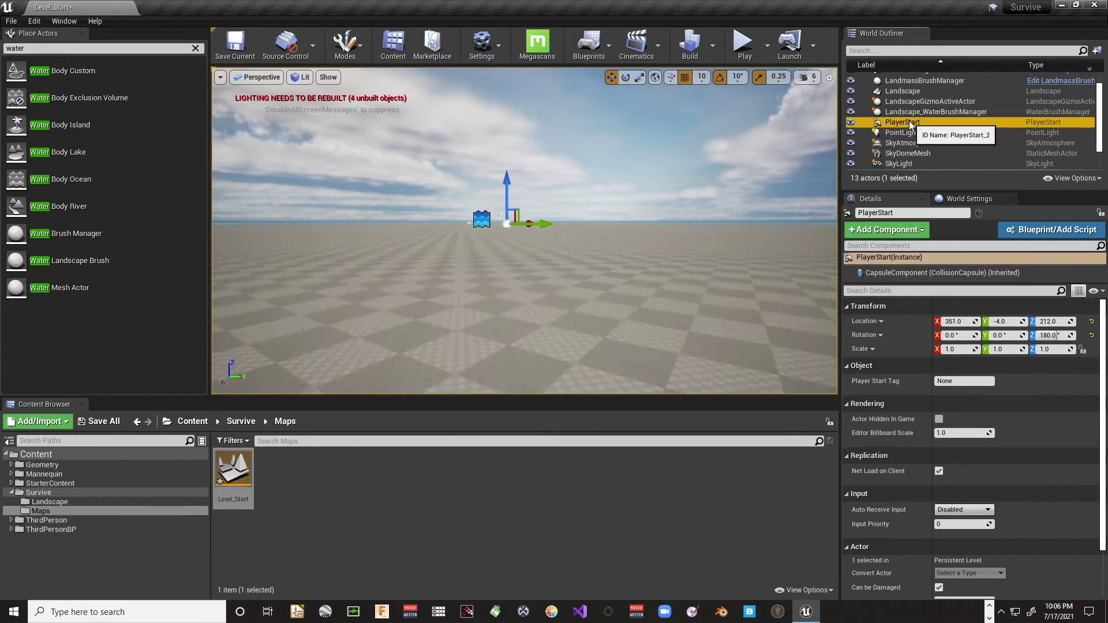
pyautogui.press('s')
pyautogui.moveTo(524, 231); pyautogui.dragTo(552, 199, button='right')
pyautogui.press('s')
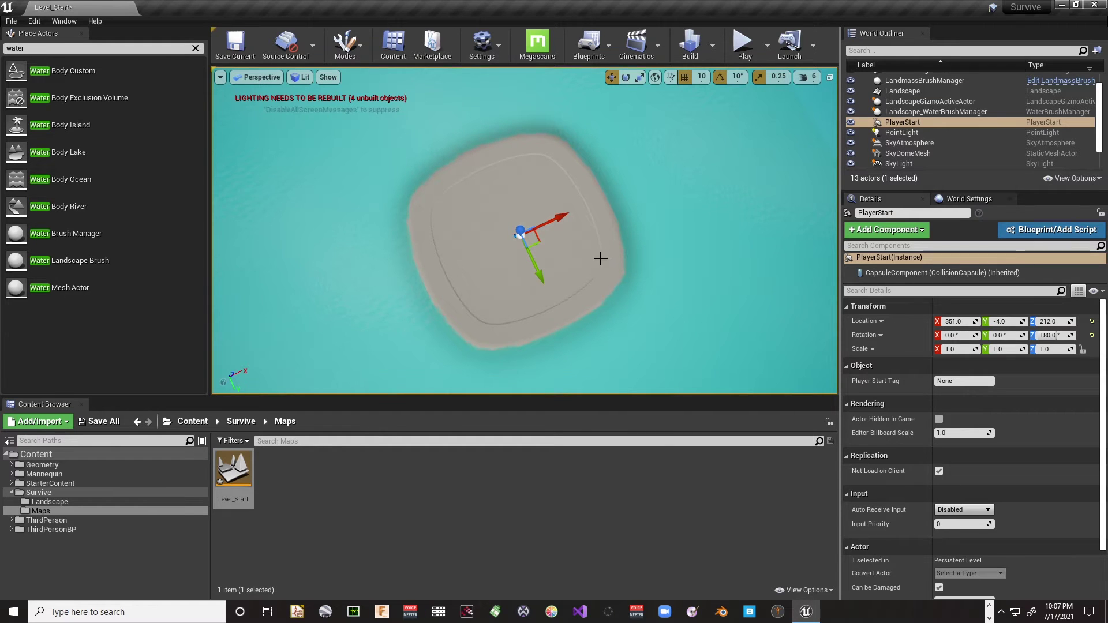
pyautogui.click(606, 238)
pyautogui.moveTo(542, 179); pyautogui.dragTo(543, 202, button='right')
pyautogui.press('w')
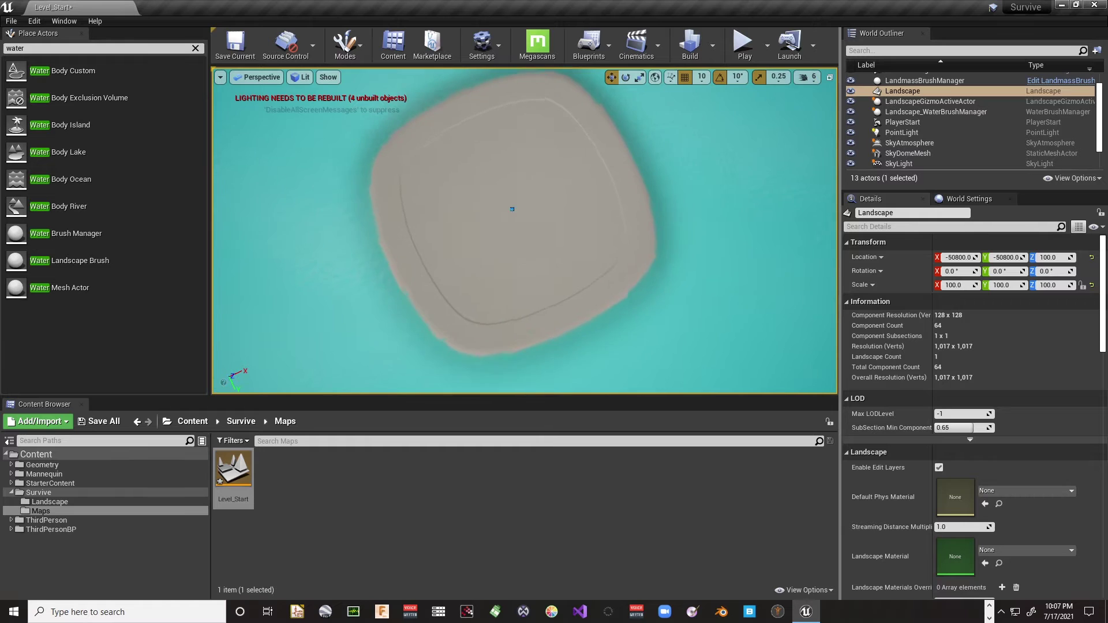
pyautogui.scroll(2, 564, 158)
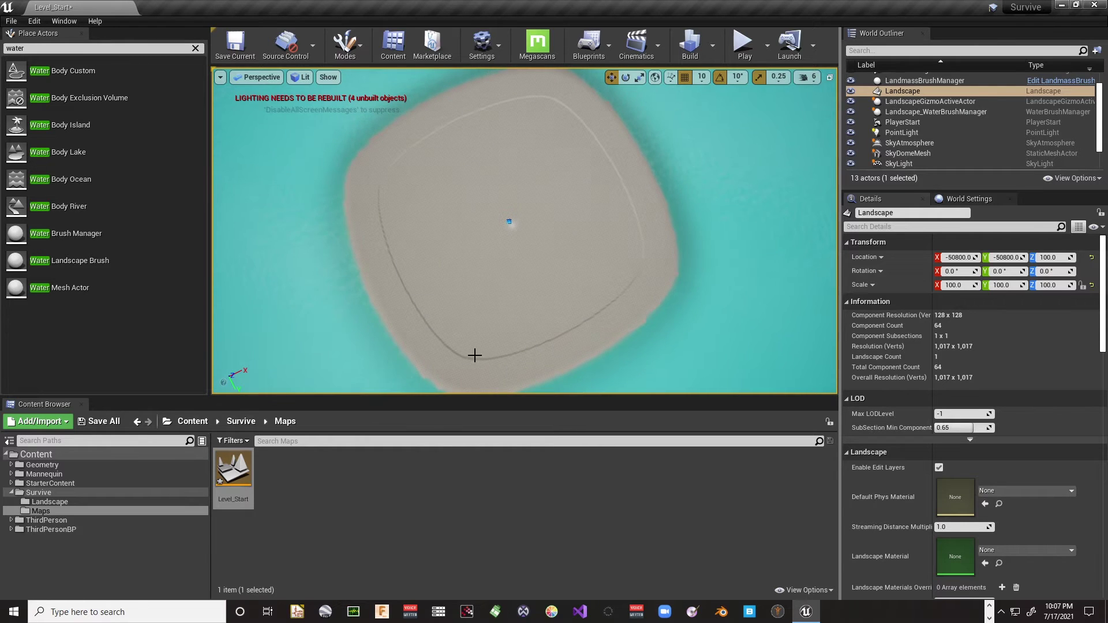
# Switch to Landscape mode and rename the edit layer holding the Landscape_WaterBrushManager brush as Water.
pyautogui.click(346, 45)
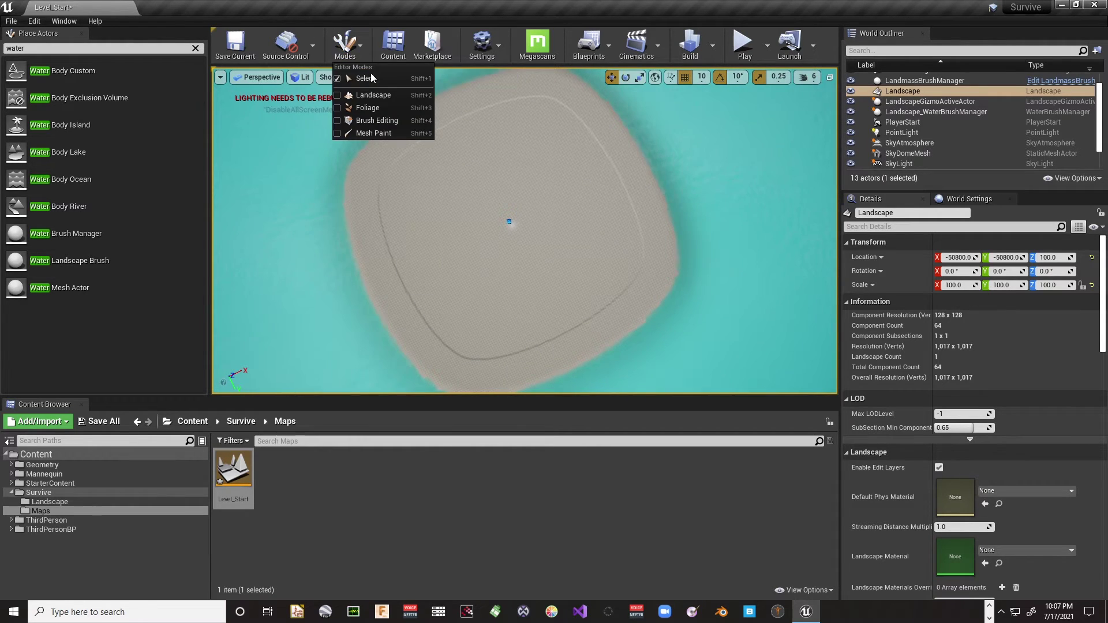
pyautogui.click(371, 96)
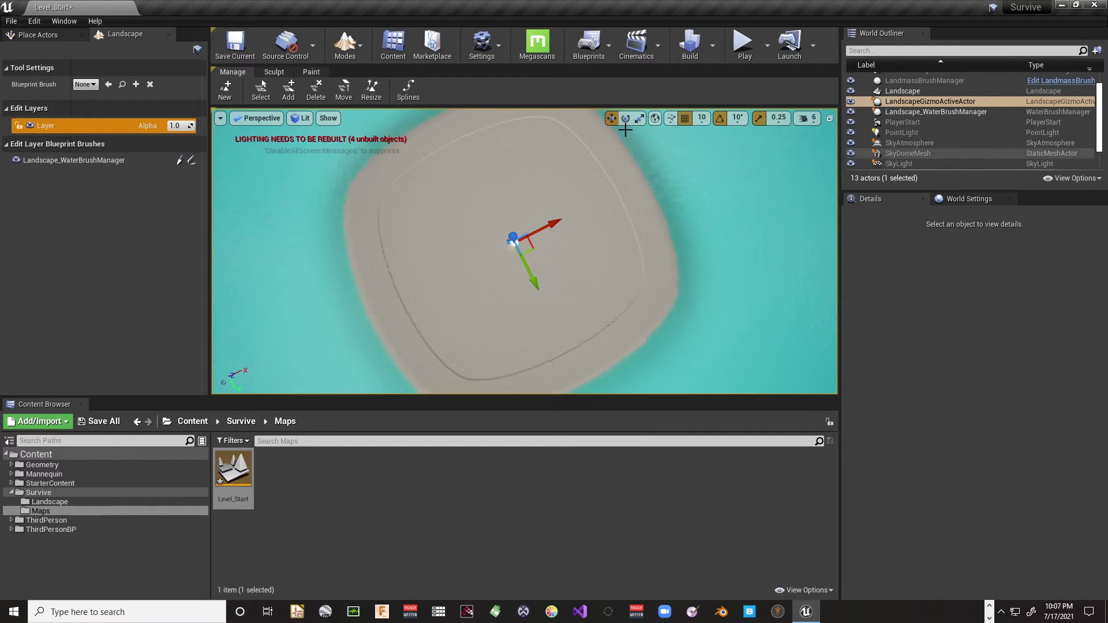
pyautogui.click(66, 161)
pyautogui.doubleClick(51, 126)
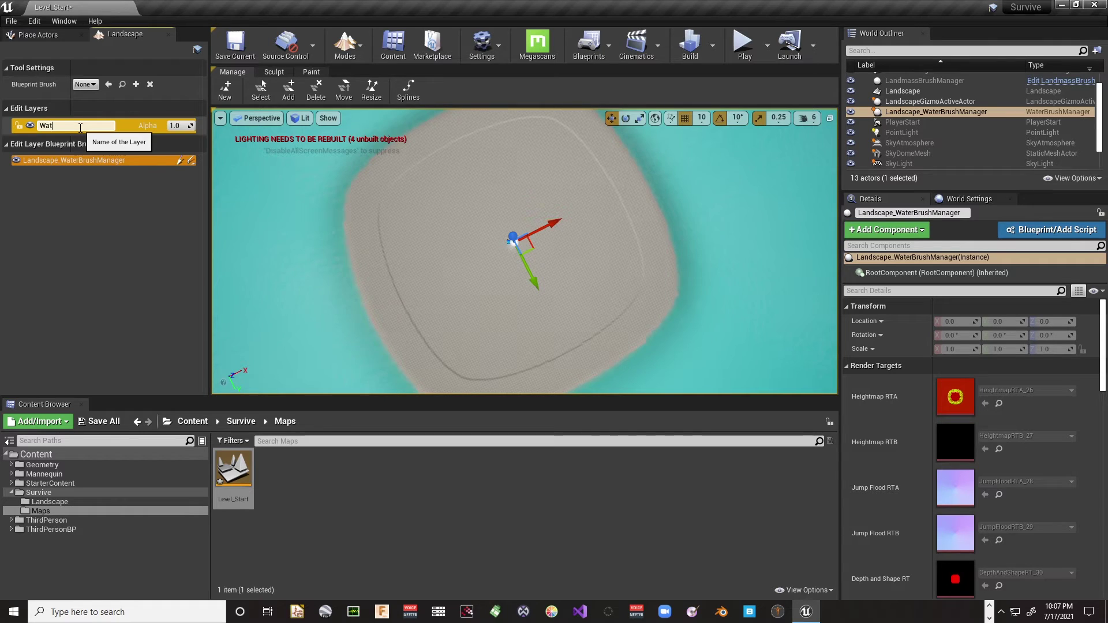
pyautogui.press('Return')
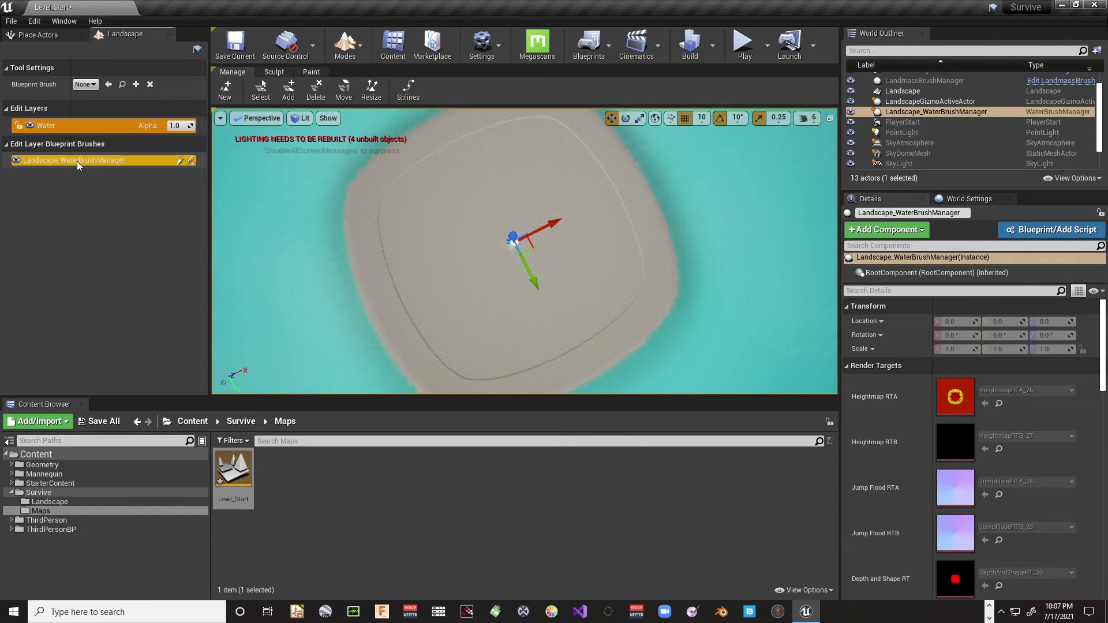
# Inspect the island's shoreline with Landscape and Landscape_WaterBrushManager selected in turn, looking for the ocean's spline points.
pyautogui.click(531, 242)
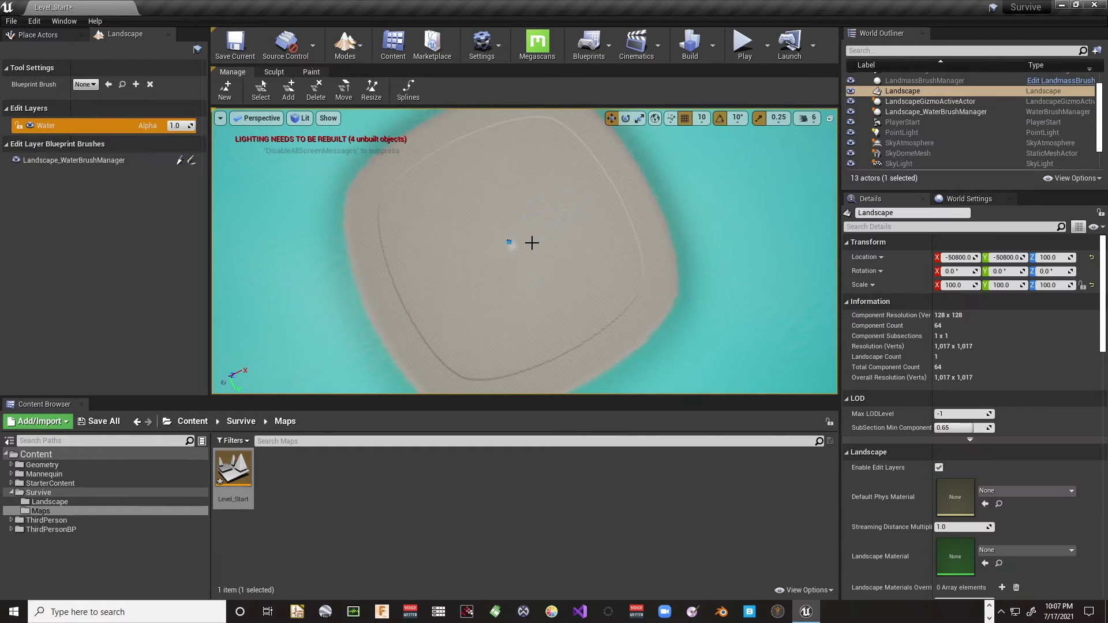
pyautogui.click(508, 242)
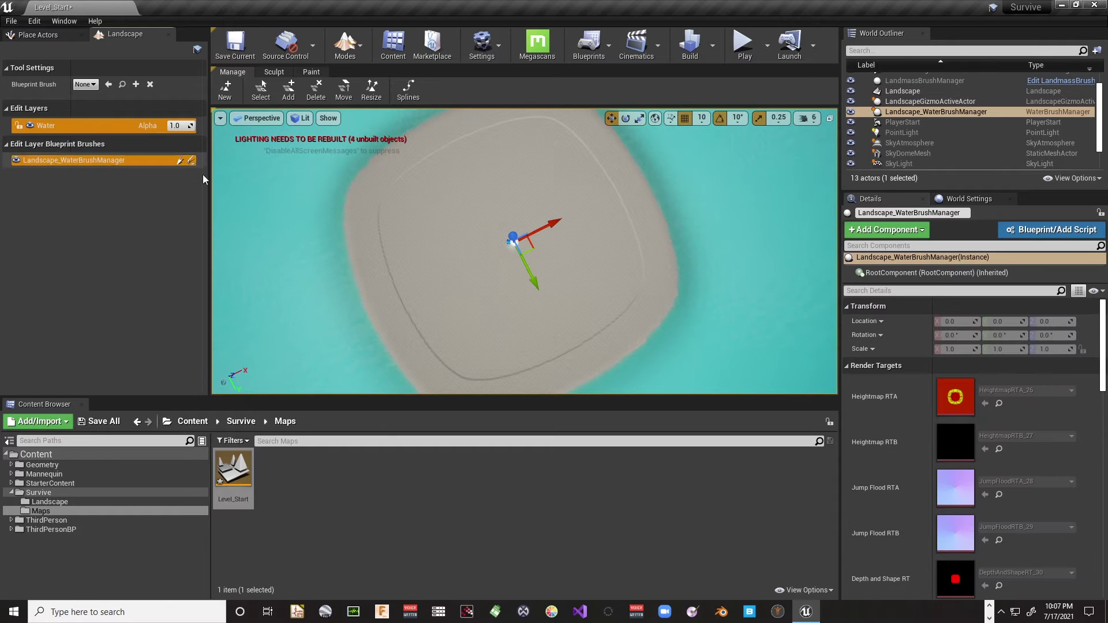
pyautogui.moveTo(634, 286); pyautogui.dragTo(559, 254, button='right')
pyautogui.press('w')
pyautogui.press('w')
pyautogui.moveTo(455, 201); pyautogui.dragTo(534, 258, button='right')
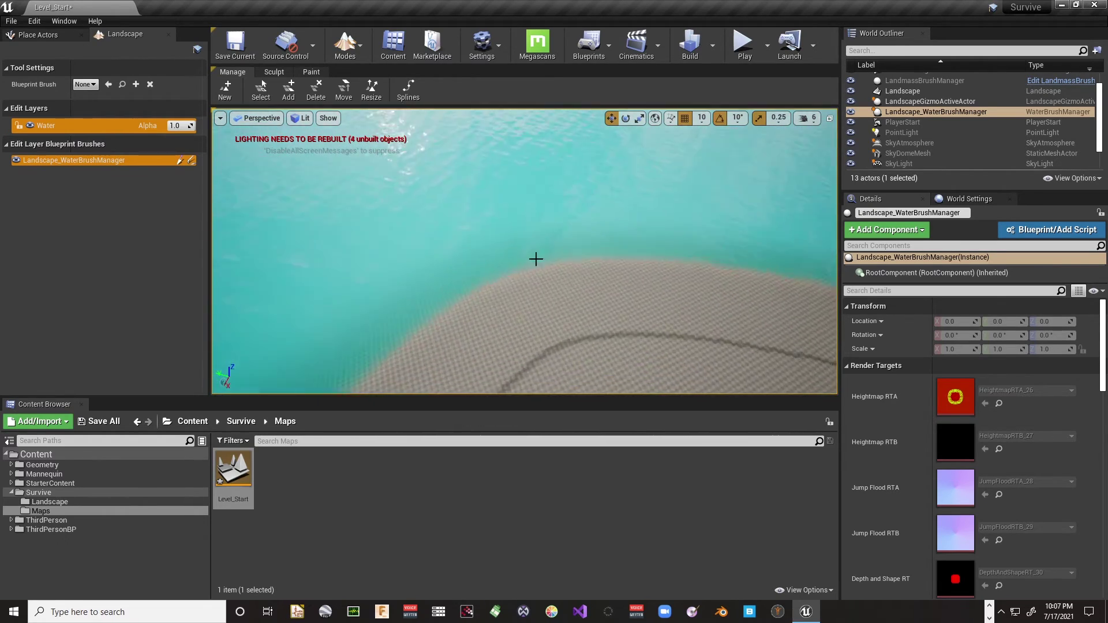
pyautogui.click(544, 325)
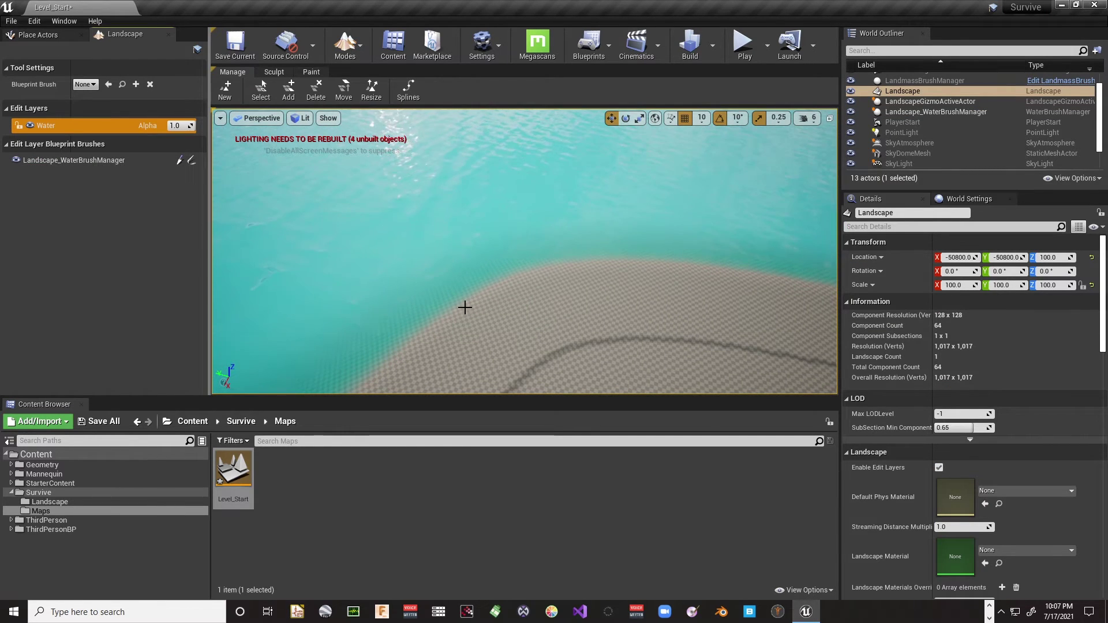
pyautogui.click(110, 161)
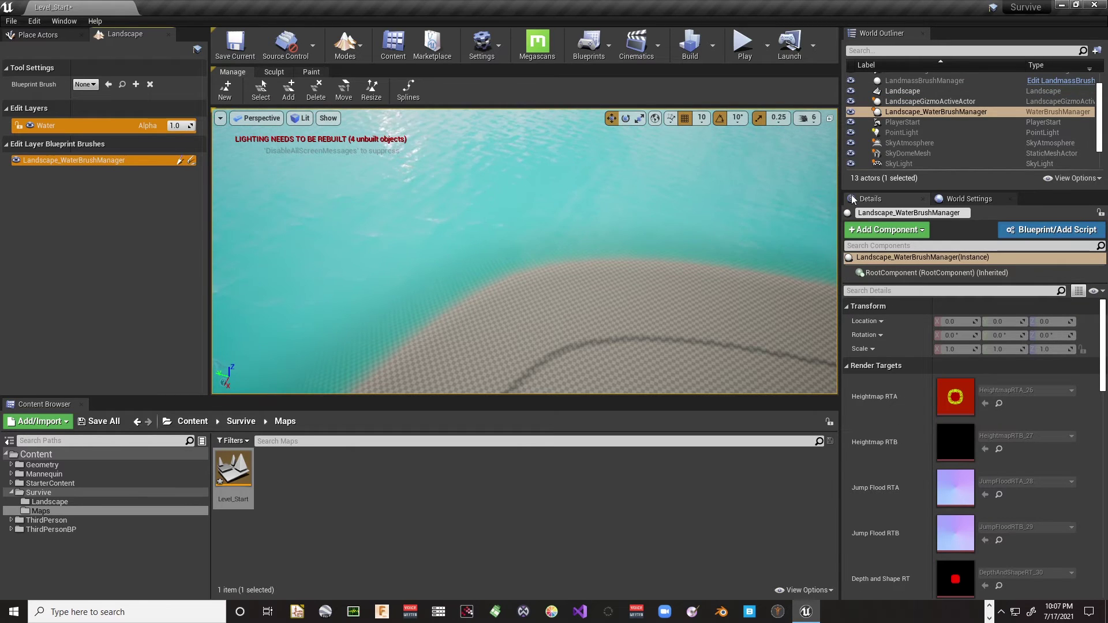
# Focus on the water brush manager and LandscapeGizmoActiveActor, and try to select the control points along the island's edge.
pyautogui.moveTo(782, 188); pyautogui.dragTo(676, 254, button='right')
pyautogui.doubleClick(926, 114)
pyautogui.moveTo(524, 251); pyautogui.dragTo(710, 254, button='right')
pyautogui.moveTo(439, 242); pyautogui.dragTo(573, 230, button='right')
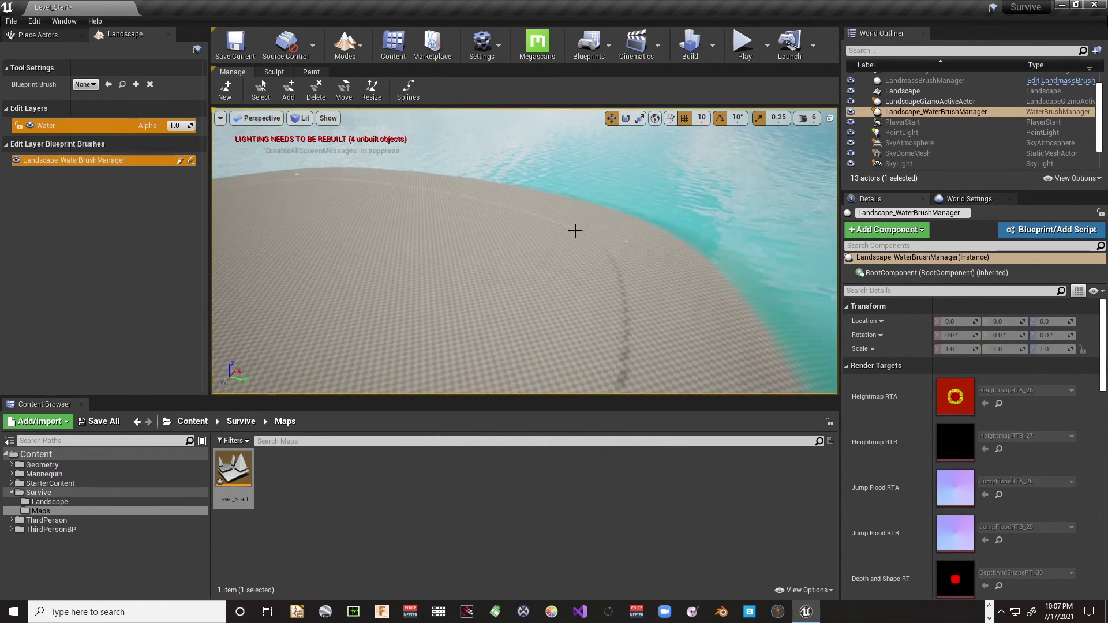
pyautogui.click(629, 240)
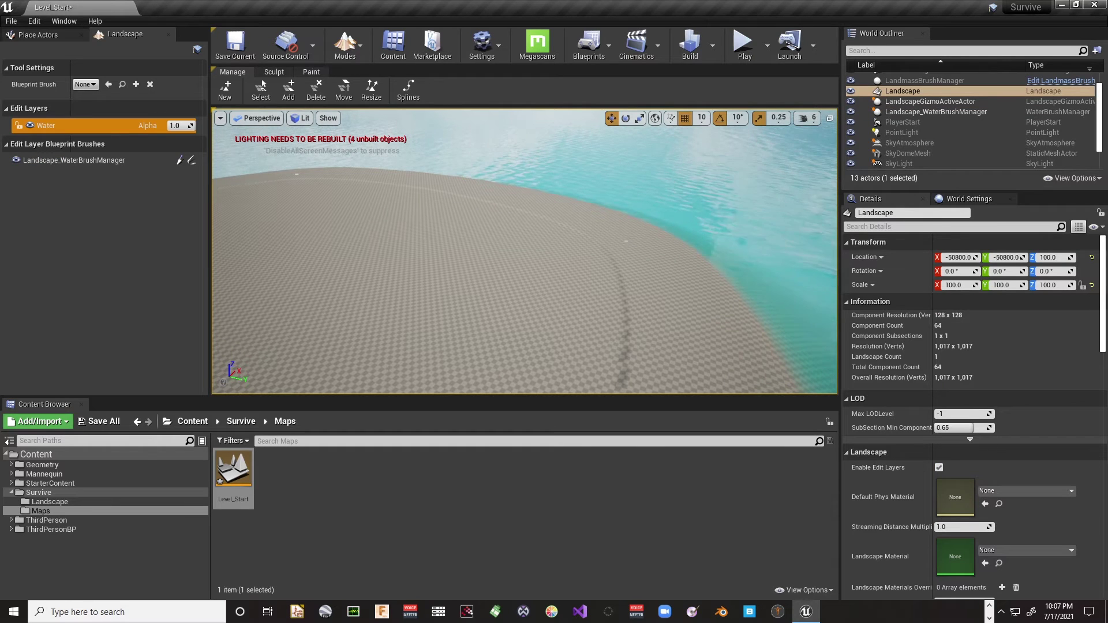
pyautogui.click(79, 161)
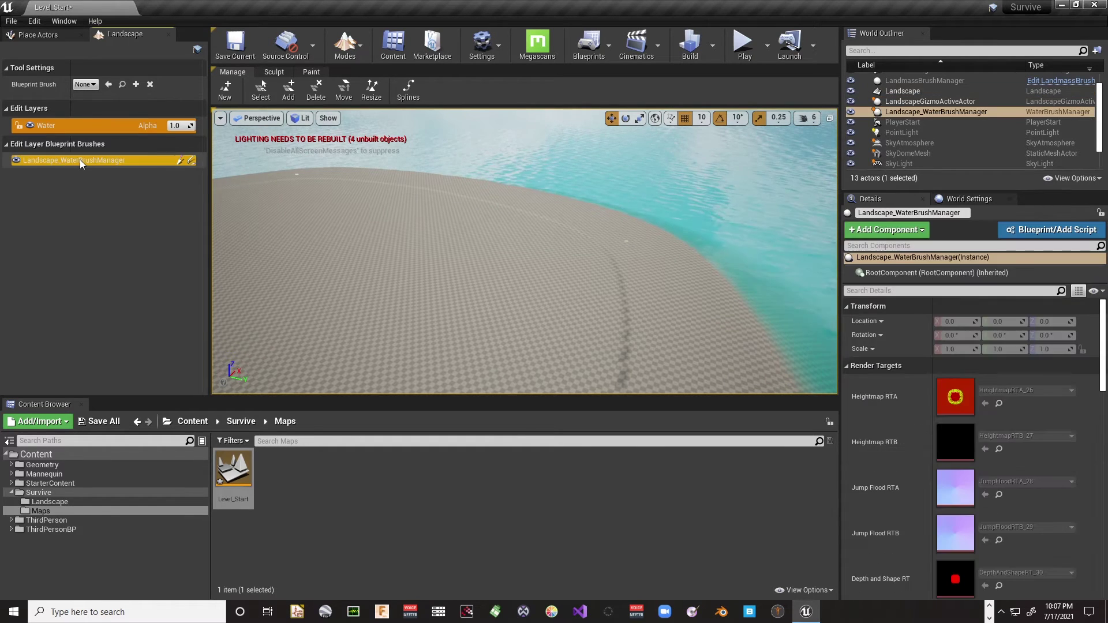
pyautogui.click(930, 102)
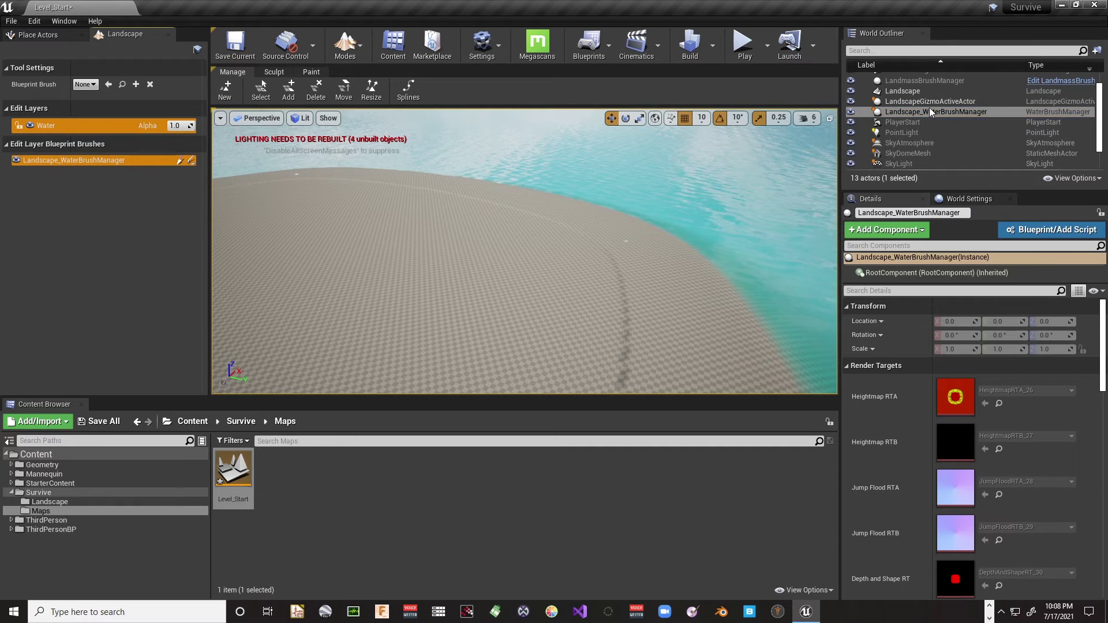
pyautogui.doubleClick(929, 102)
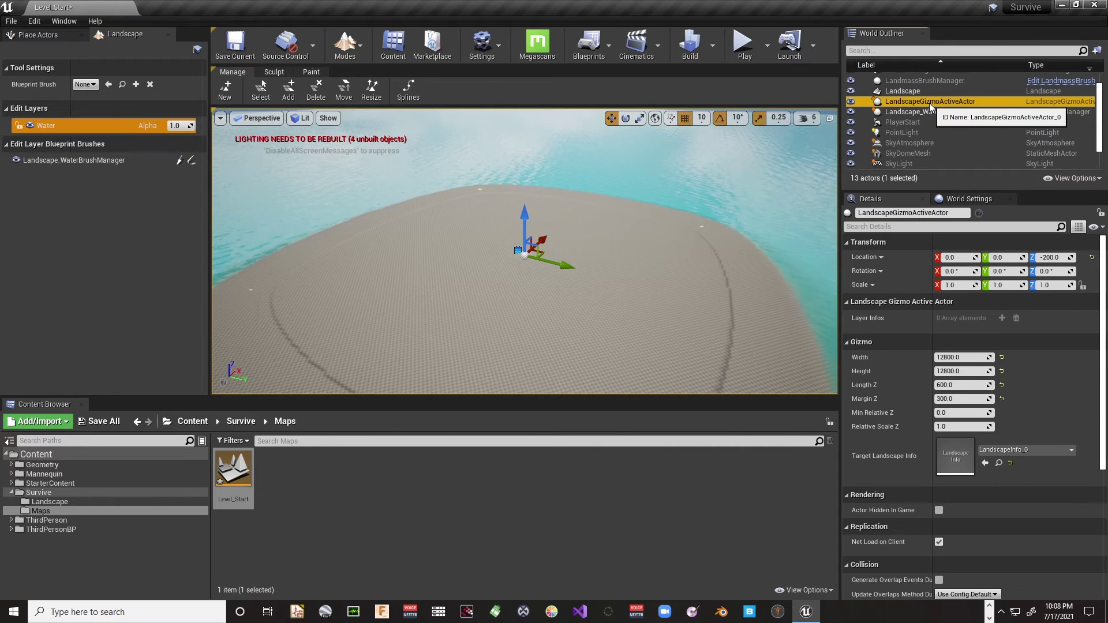
pyautogui.click(703, 226)
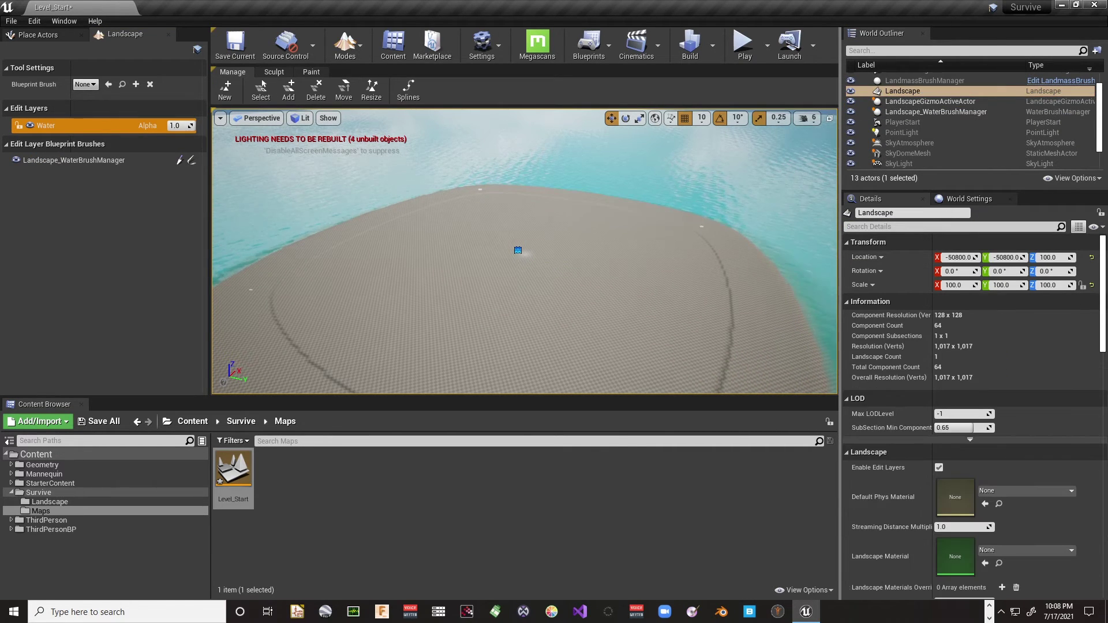
pyautogui.moveTo(559, 292)
pyautogui.mouseDown(button='right')
pyautogui.moveTo(577, 392)
pyautogui.moveTo(551, 274)
pyautogui.mouseUp(button='right')
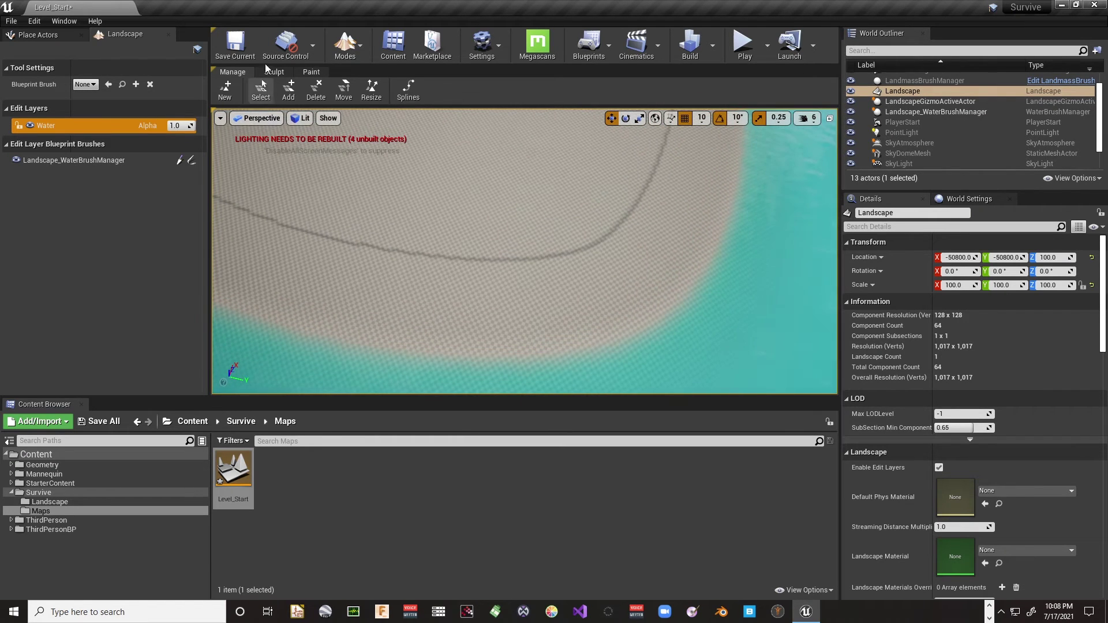
# Switch to Select mode and select the WaterBodyOcean so its whole spline is in view from above.
pyautogui.click(357, 47)
pyautogui.click(375, 82)
pyautogui.moveTo(530, 129); pyautogui.dragTo(508, 93, button='right')
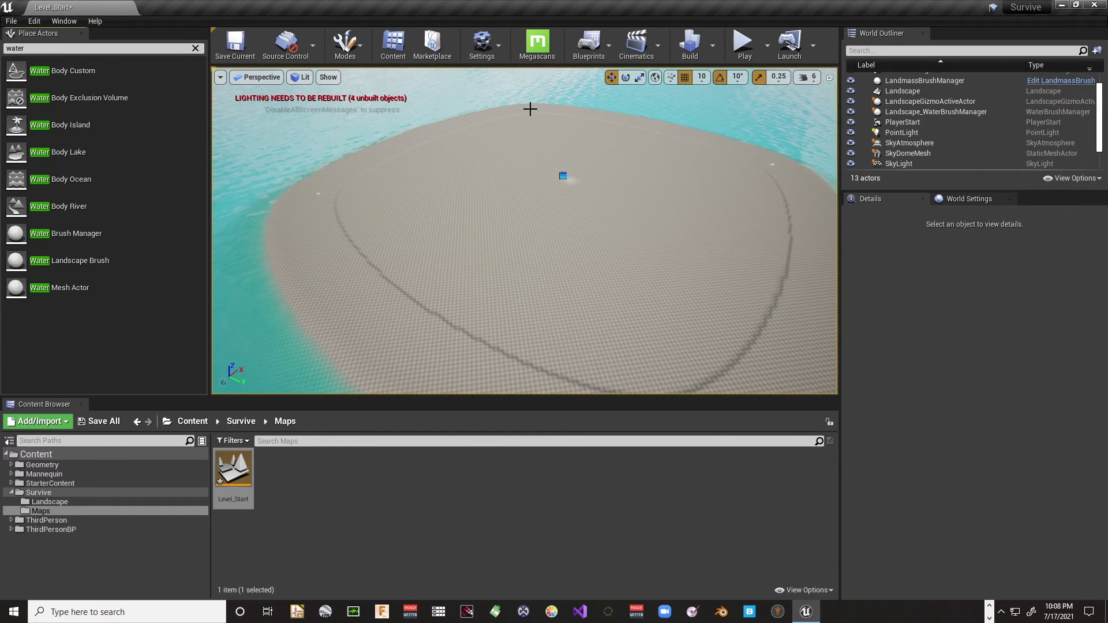
pyautogui.click(536, 109)
pyautogui.click(503, 126)
pyautogui.moveTo(522, 170); pyautogui.dragTo(548, 333, button='right')
pyautogui.press('s')
pyautogui.press('w')
pyautogui.press('s')
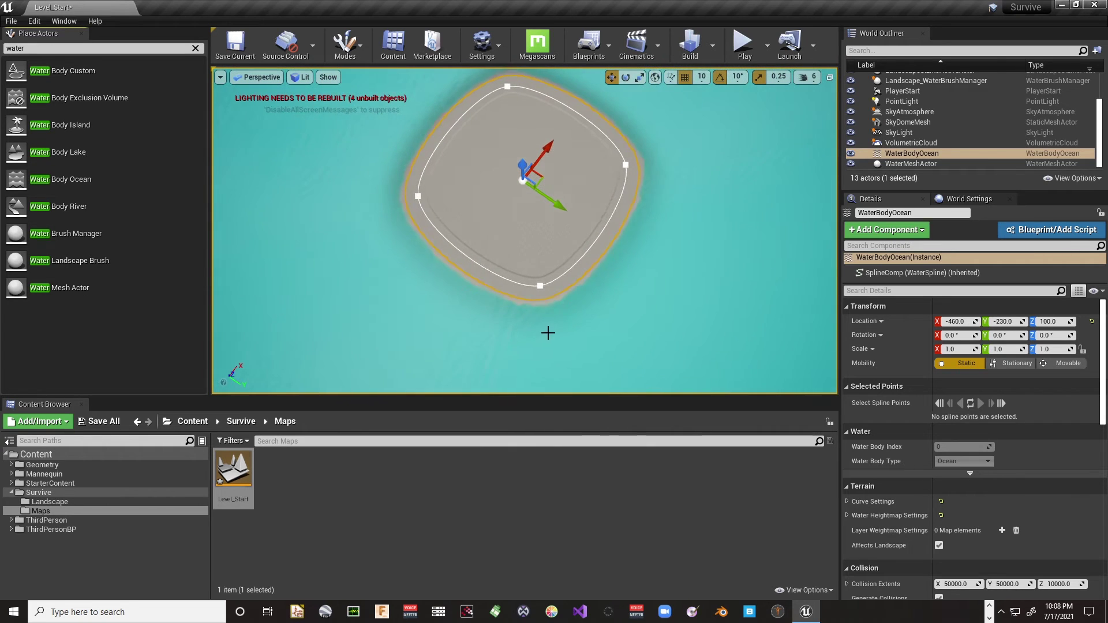
# Move two adjacent ocean spline points outward, to about X -15100, Y 18900 and X 19980, Y 16530.
pyautogui.click(541, 286)
pyautogui.moveTo(548, 285); pyautogui.dragTo(588, 366)
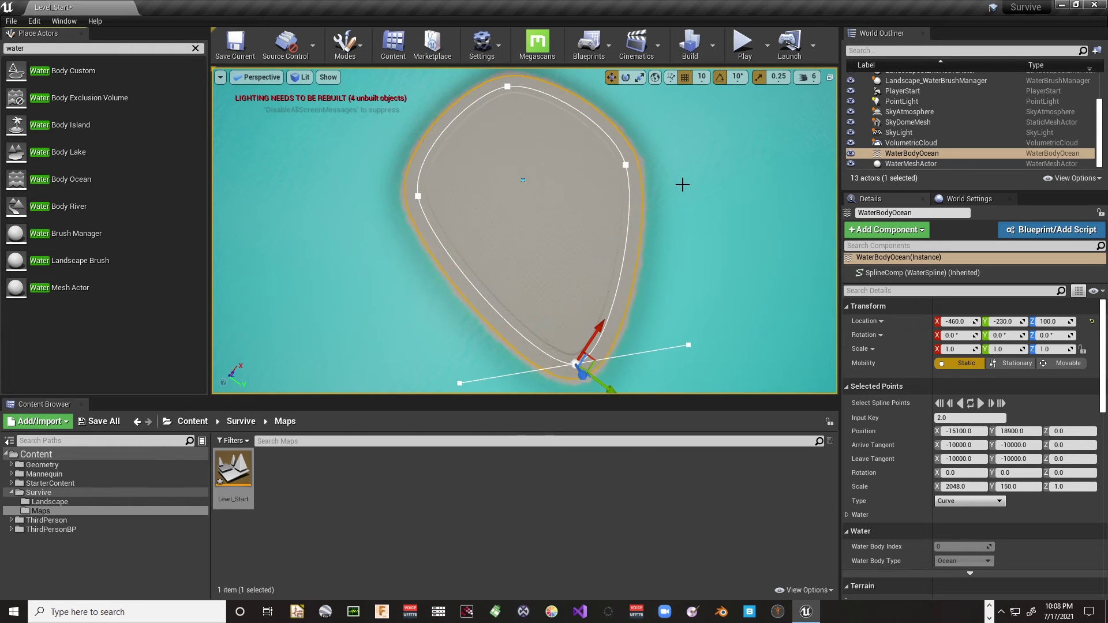
pyautogui.click(625, 164)
pyautogui.moveTo(644, 160); pyautogui.dragTo(723, 132)
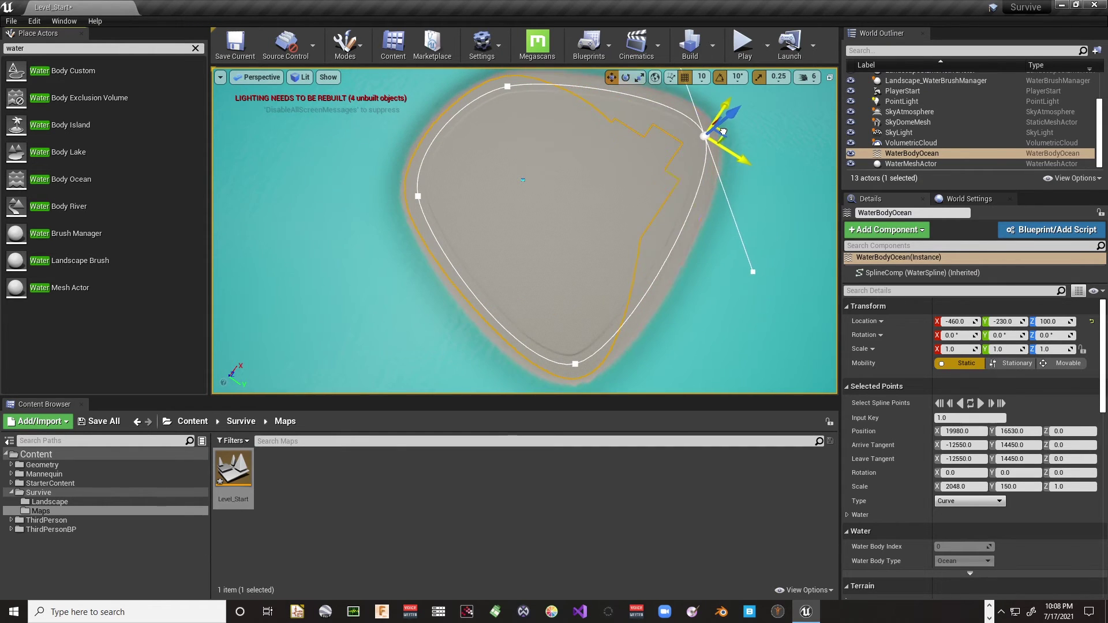
# Add two spline points between the extended corners and pull them inward as a bay, at about X 8271, Y 12327 and X -5540, Y 12892.
pyautogui.rightClick(682, 227)
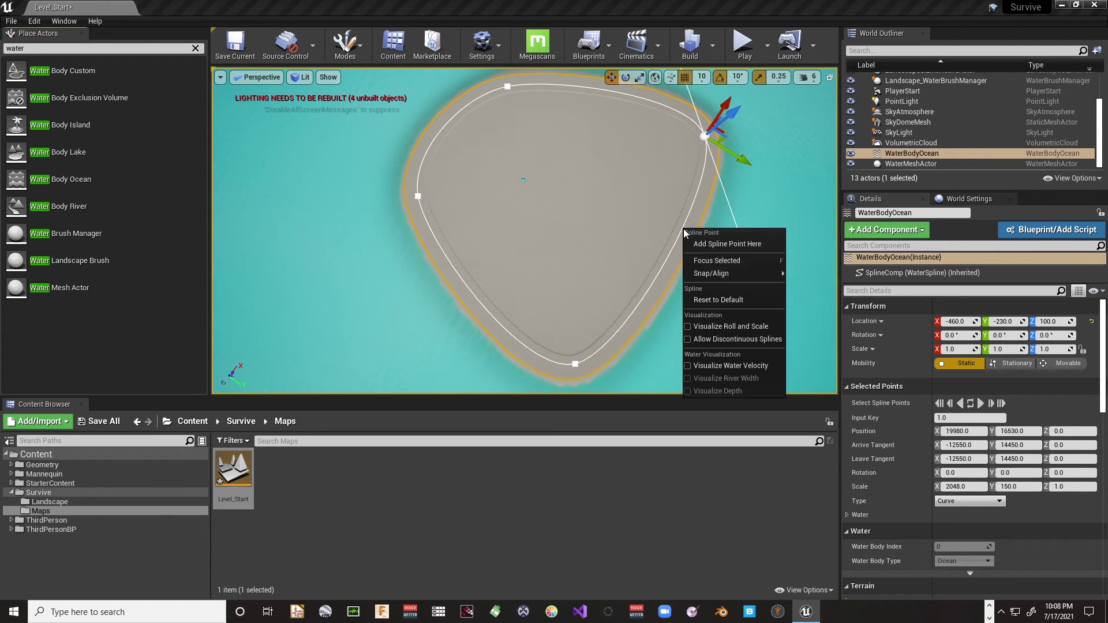
pyautogui.click(716, 245)
pyautogui.moveTo(702, 224); pyautogui.dragTo(653, 181)
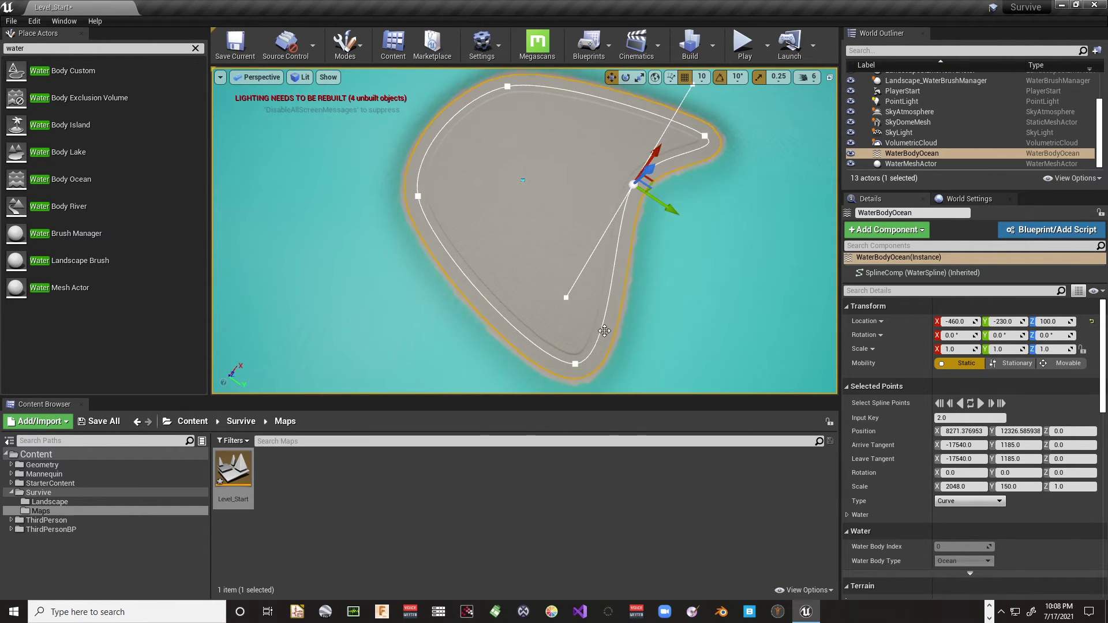
pyautogui.rightClick(602, 324)
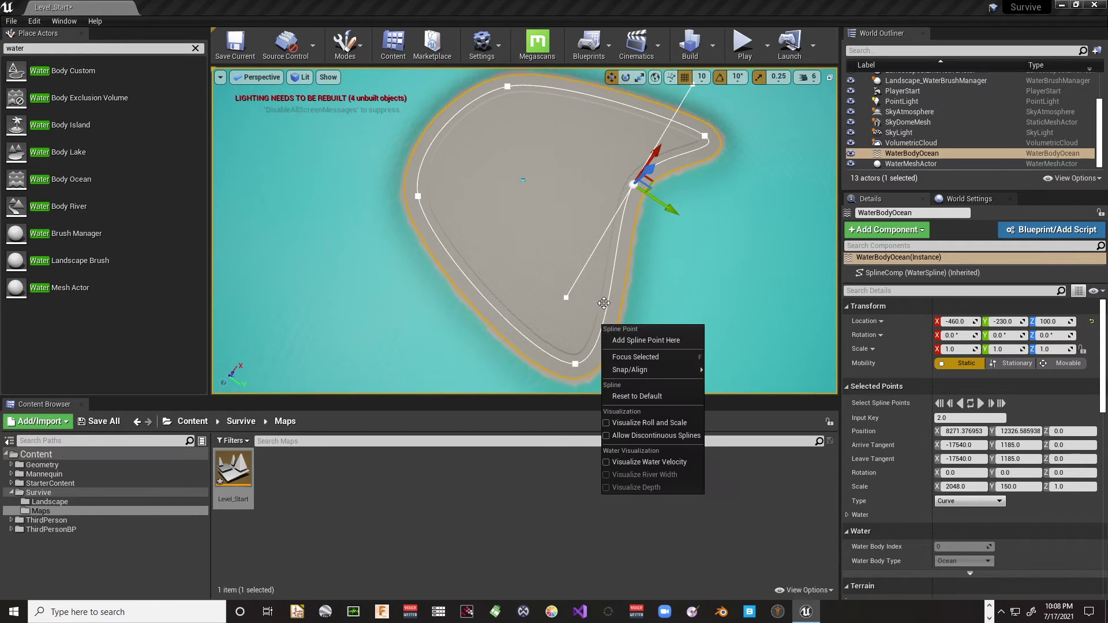
pyautogui.click(620, 339)
pyautogui.moveTo(618, 321); pyautogui.dragTo(588, 208)
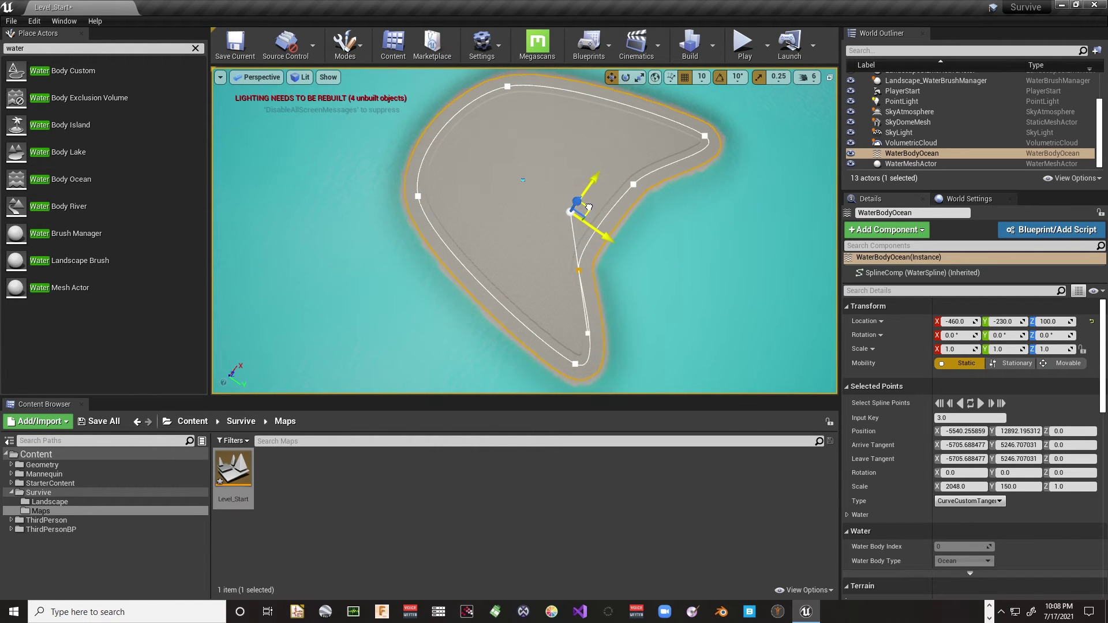
# Shorten the tangent of the spline point at X -10000, Y -10000 to about X 9800, Y -6890.
pyautogui.click(420, 197)
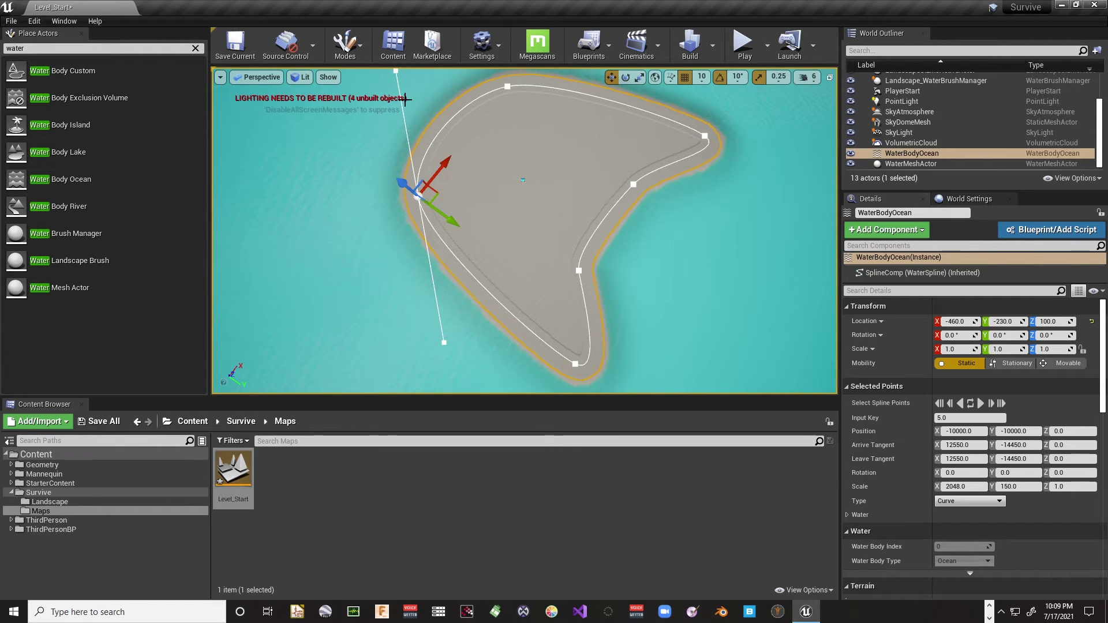
pyautogui.moveTo(398, 72); pyautogui.dragTo(398, 76)
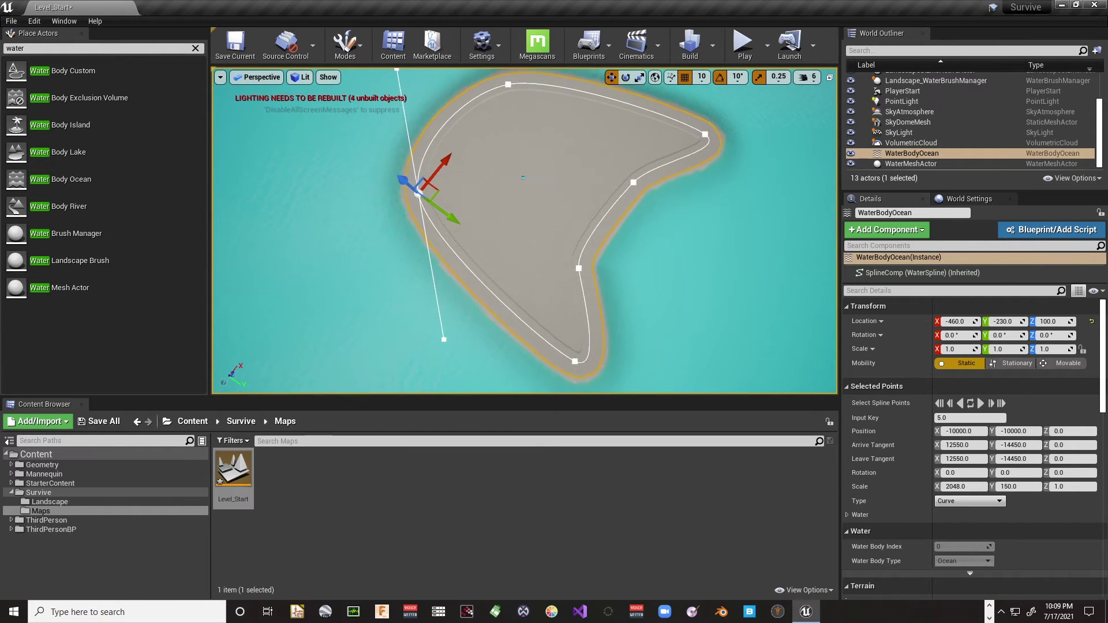
pyautogui.moveTo(443, 342); pyautogui.dragTo(445, 345)
pyautogui.click(444, 340)
pyautogui.moveTo(458, 342); pyautogui.dragTo(419, 287)
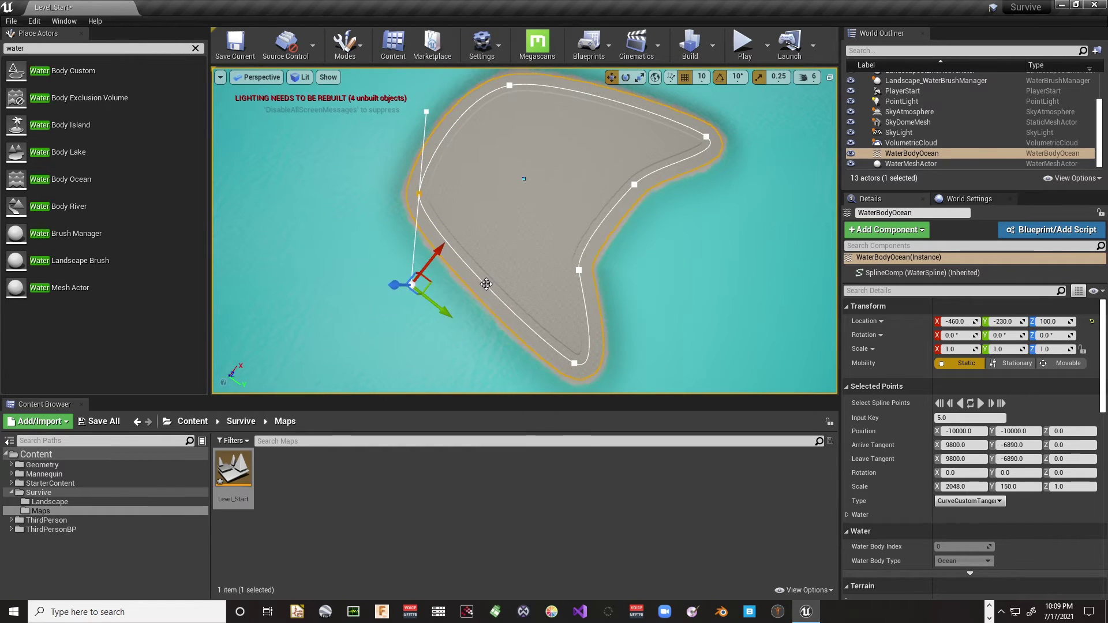
# Add a spline point on the shore opposite the bay, pull it outward to about X -22423, Y 1901, and shorten its tangent to about X 750, Y -7460.
pyautogui.rightClick(487, 284)
pyautogui.click(502, 299)
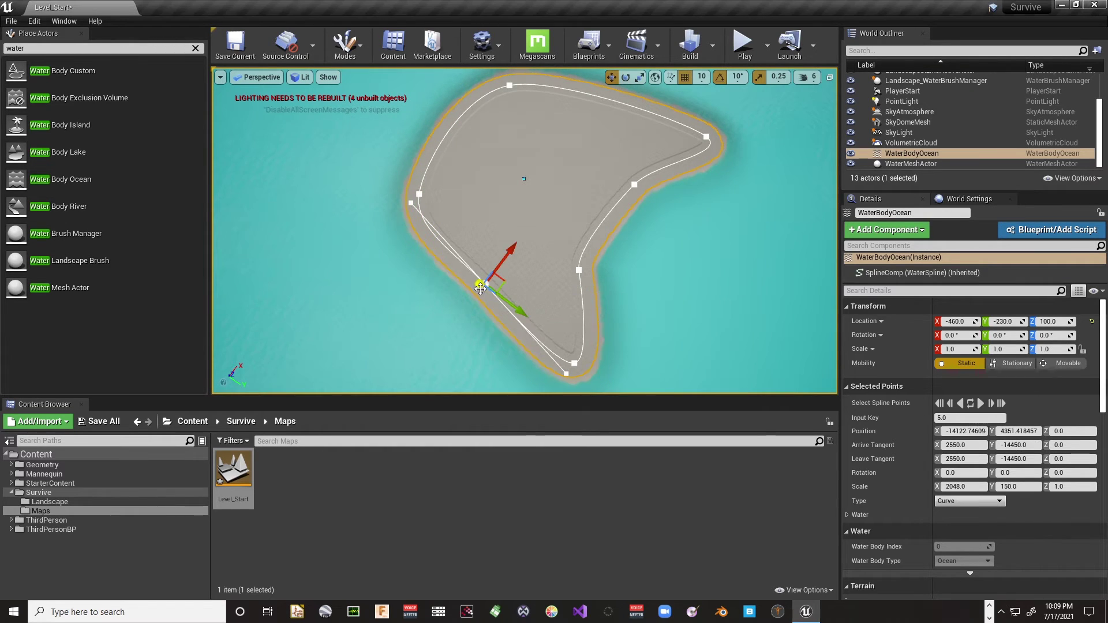
pyautogui.moveTo(496, 284); pyautogui.dragTo(445, 319)
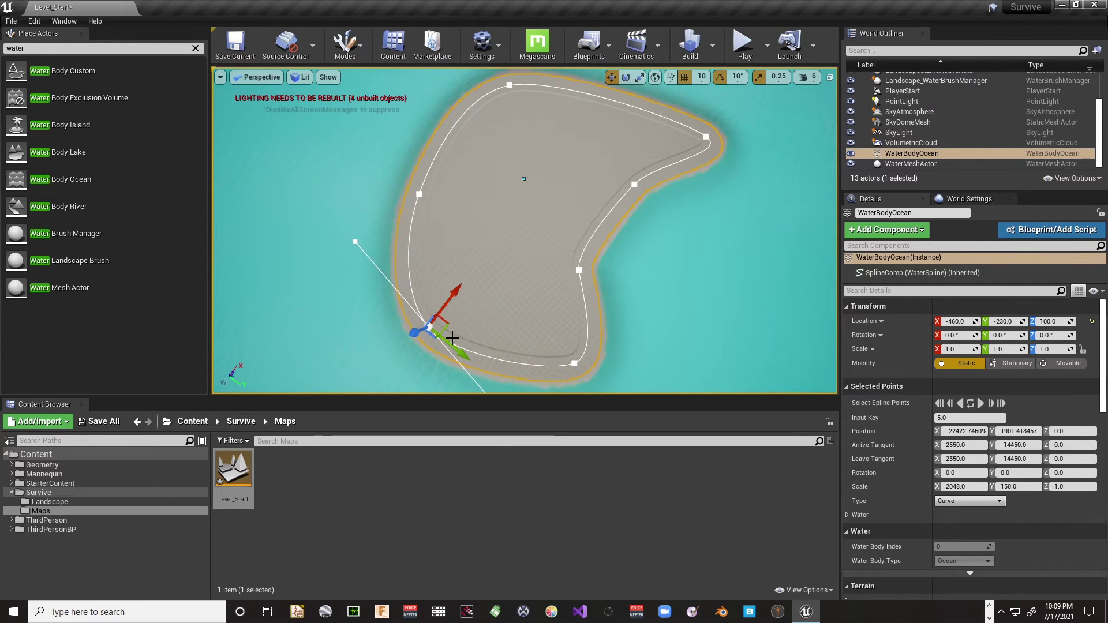
pyautogui.click(356, 242)
pyautogui.moveTo(356, 241); pyautogui.dragTo(478, 298)
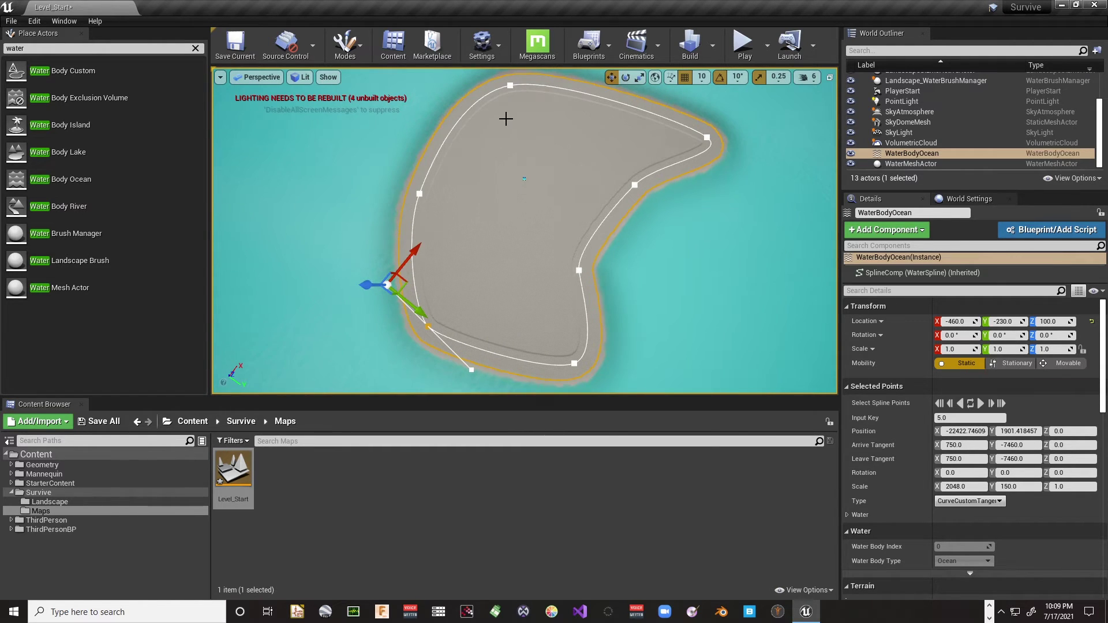
# Switch to Landscape mode's sculpting tools and place a CustomBrush_Landmass Blueprint brush near the island's centre.
pyautogui.moveTo(513, 131); pyautogui.dragTo(550, 95, button='right')
pyautogui.moveTo(493, 146); pyautogui.dragTo(516, 141, button='right')
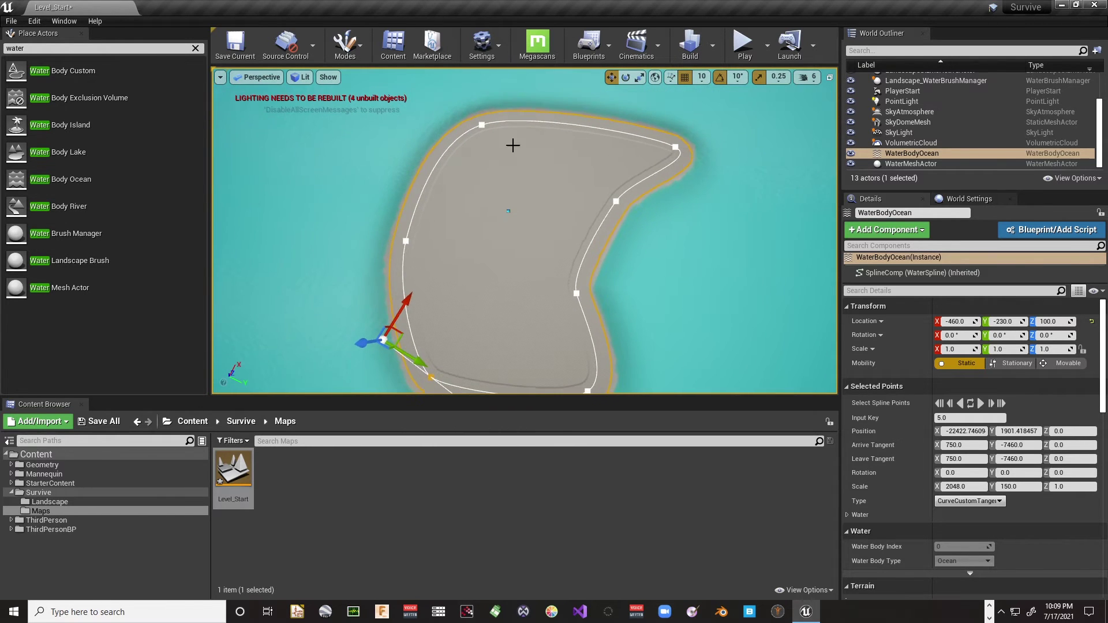
pyautogui.moveTo(503, 253); pyautogui.dragTo(460, 185, button='right')
pyautogui.press('w')
pyautogui.press('s')
pyautogui.press('w')
pyautogui.press('w')
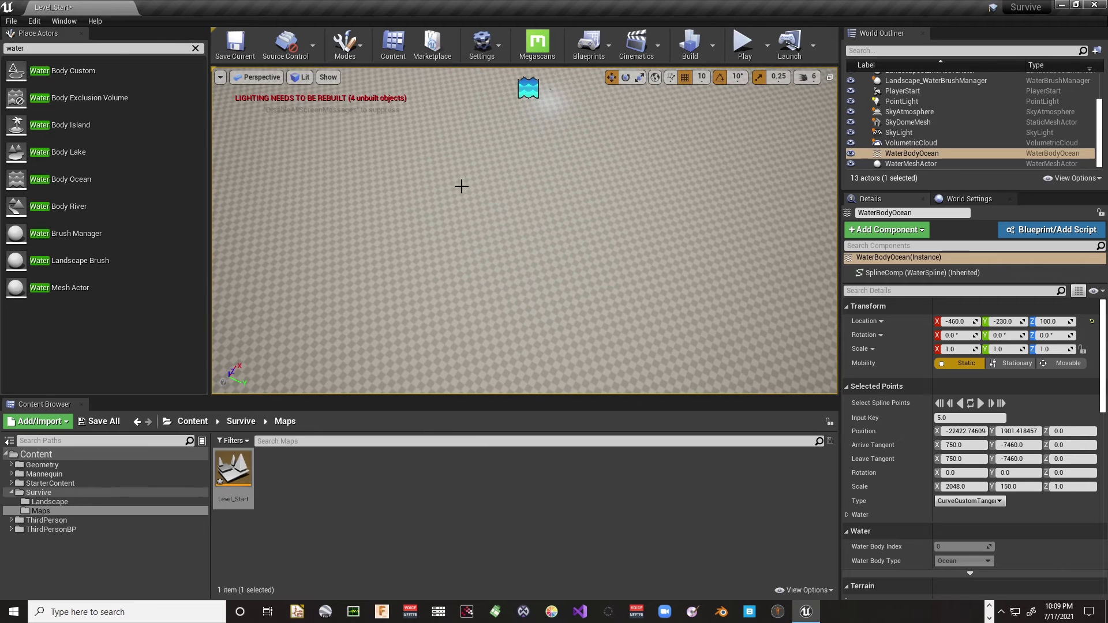
pyautogui.click(364, 47)
pyautogui.click(374, 98)
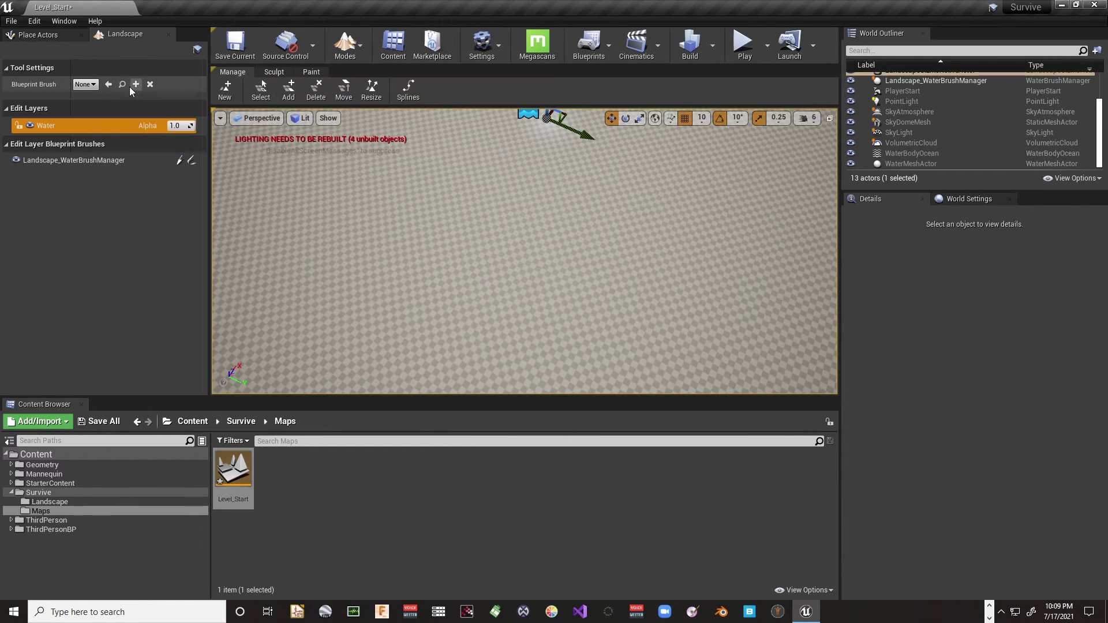
pyautogui.click(275, 72)
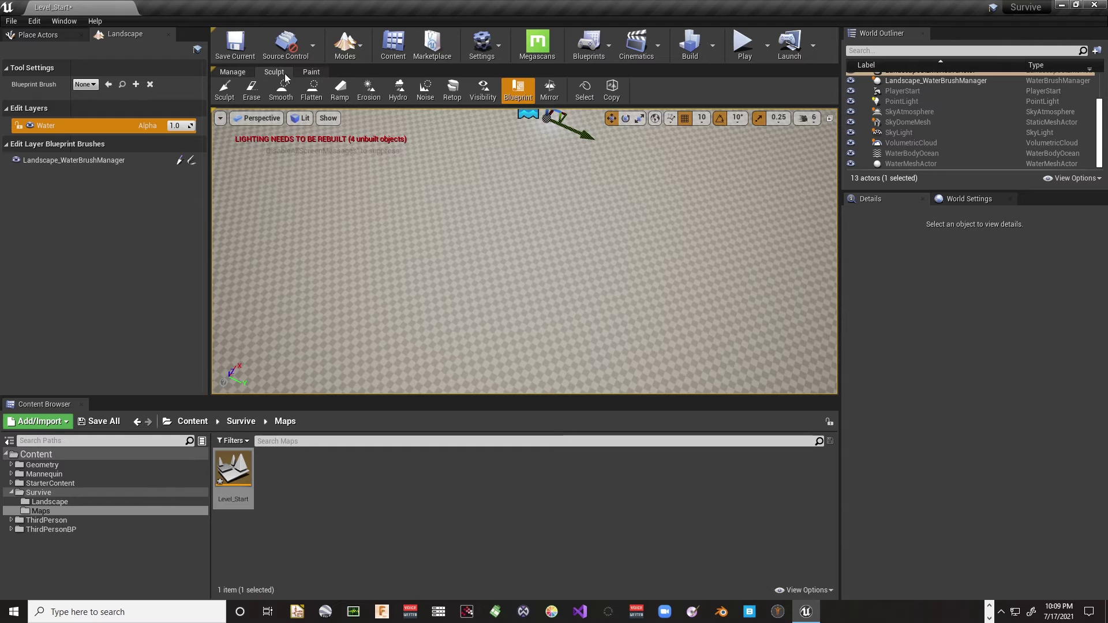
pyautogui.click(86, 84)
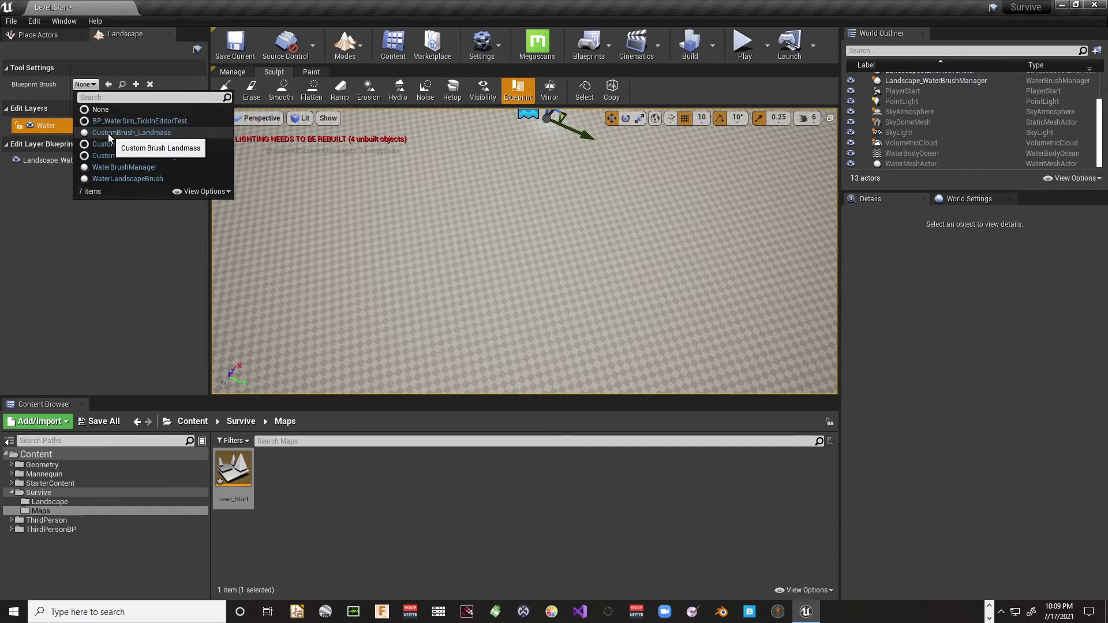
pyautogui.click(108, 133)
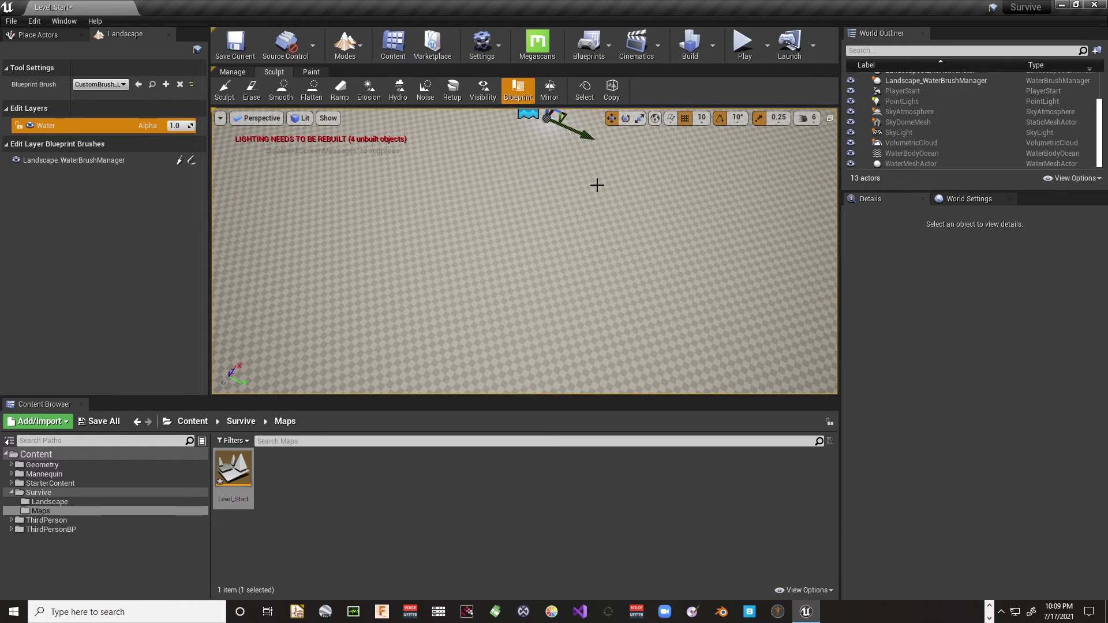
pyautogui.click(597, 186)
# Move the custom Landmass brush across the island to about X -7357, Y 1207.
pyautogui.moveTo(560, 206)
pyautogui.mouseDown(button='right')
pyautogui.moveTo(559, 167)
pyautogui.moveTo(600, 119)
pyautogui.moveTo(606, 196)
pyautogui.moveTo(658, 243)
pyautogui.moveTo(710, 139)
pyautogui.moveTo(768, 248)
pyautogui.moveTo(773, 234)
pyautogui.moveTo(545, 205)
pyautogui.moveTo(542, 193)
pyautogui.moveTo(551, 236)
pyautogui.moveTo(620, 222)
pyautogui.mouseUp(button='right')
pyautogui.press('s')
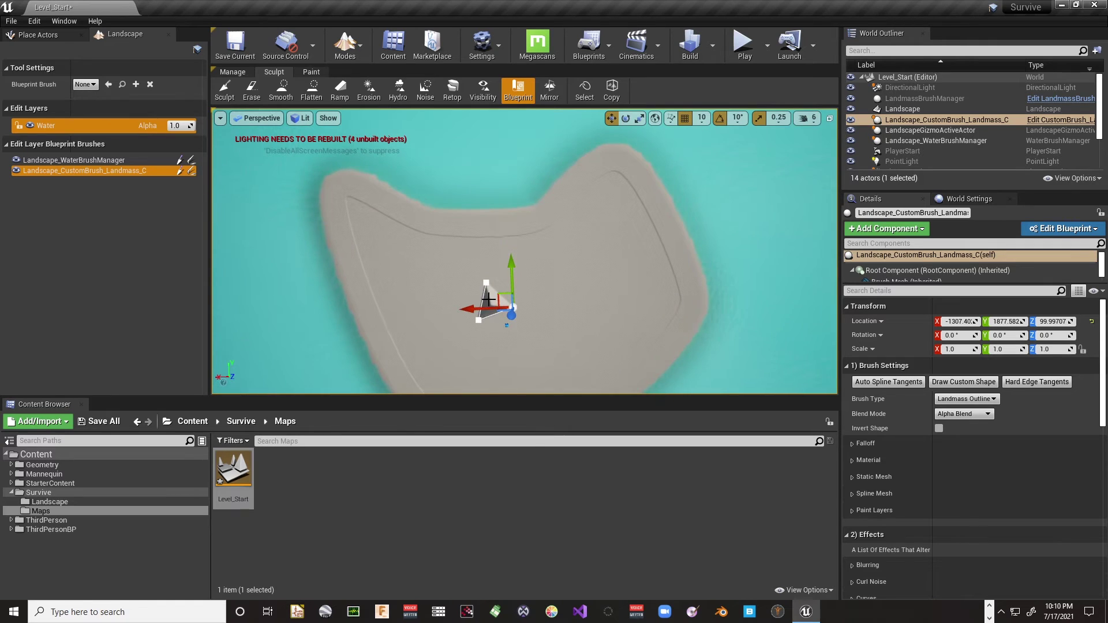
pyautogui.moveTo(505, 295); pyautogui.dragTo(552, 298)
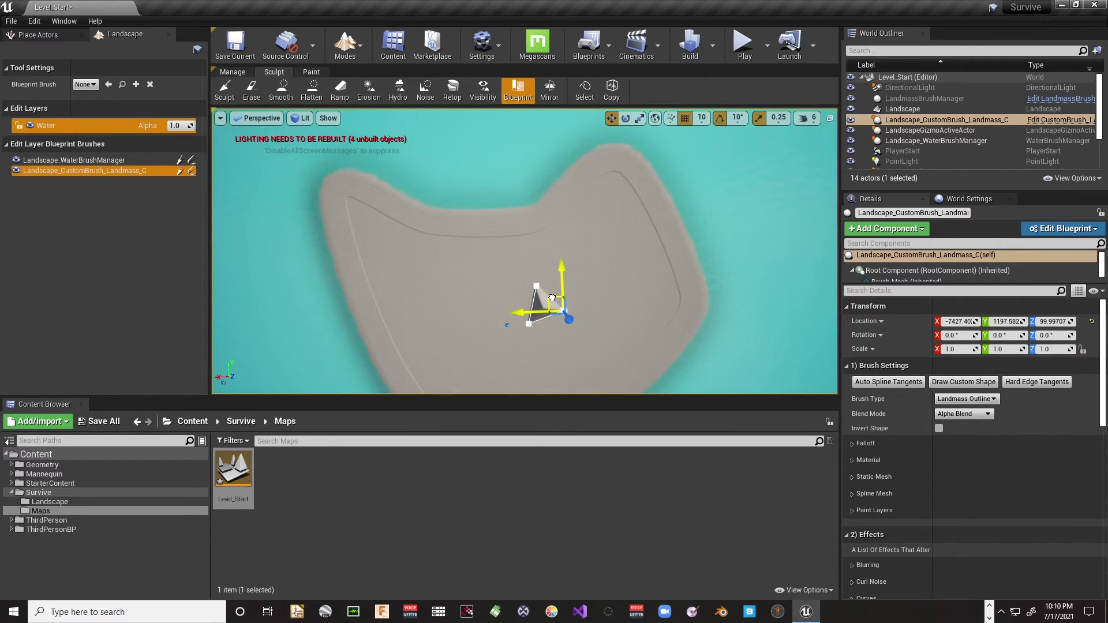
# Pull the Landmass brush's three spline points outward to widen the triangular mound.
pyautogui.click(537, 288)
pyautogui.moveTo(529, 276); pyautogui.dragTo(525, 263)
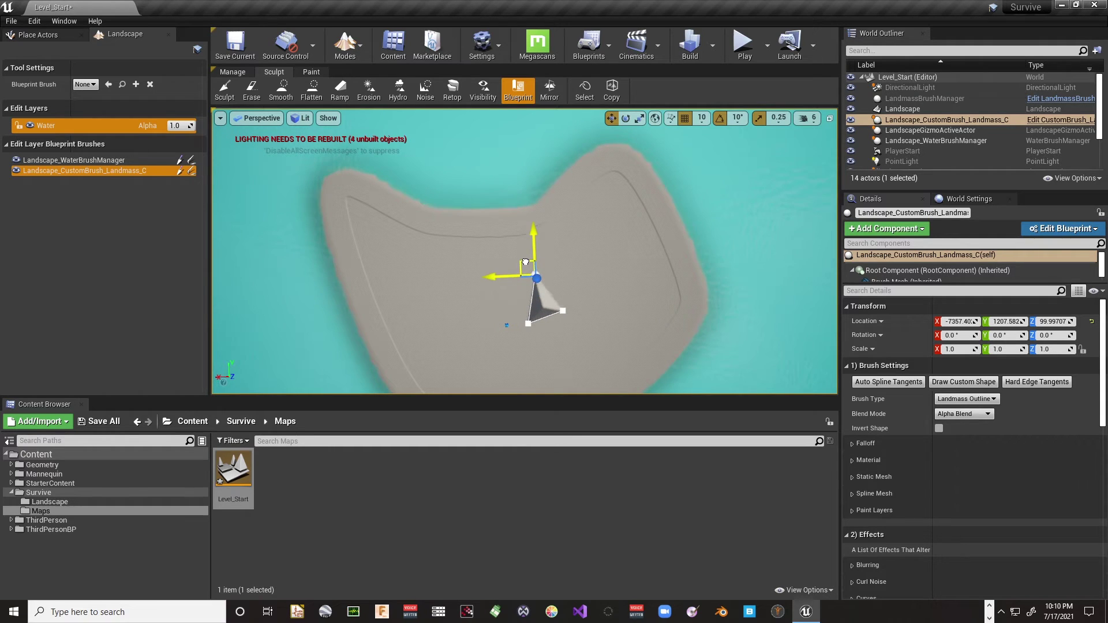
pyautogui.click(528, 325)
pyautogui.moveTo(515, 316); pyautogui.dragTo(477, 342)
pyautogui.click(561, 312)
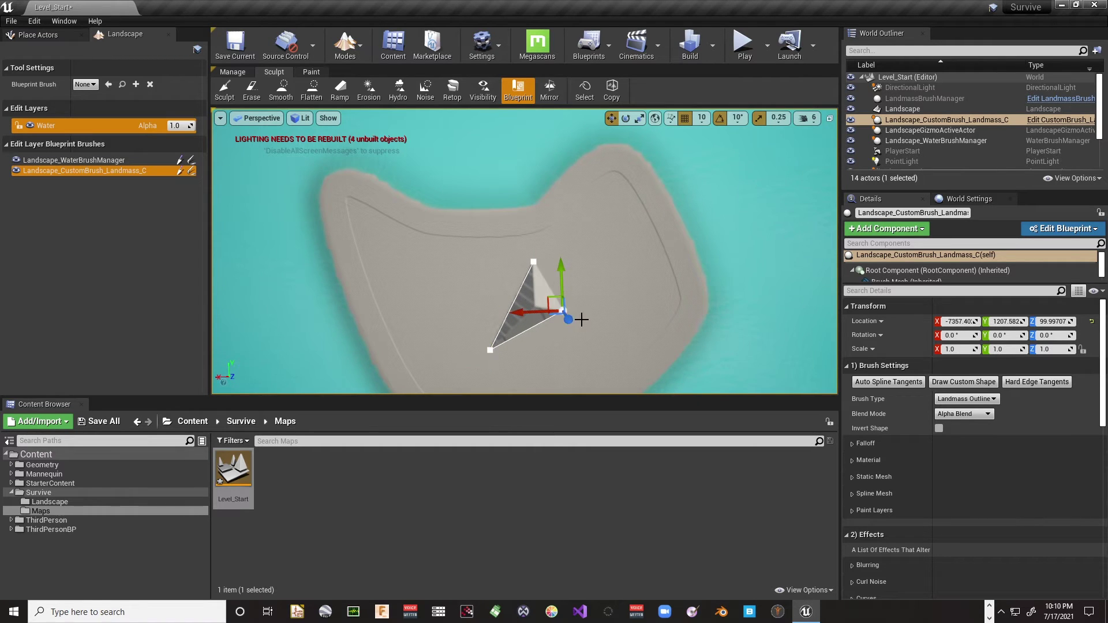
pyautogui.moveTo(552, 299); pyautogui.dragTo(592, 319)
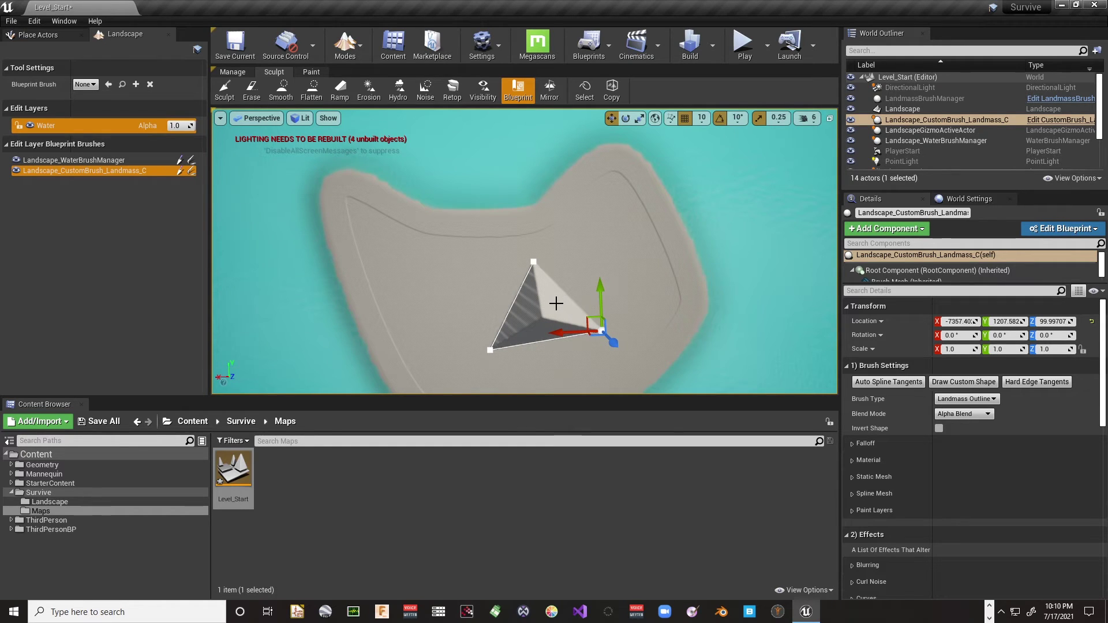
# Add a spline point on each of two sides of the brush outline and pull both outward.
pyautogui.rightClick(548, 340)
pyautogui.click(577, 356)
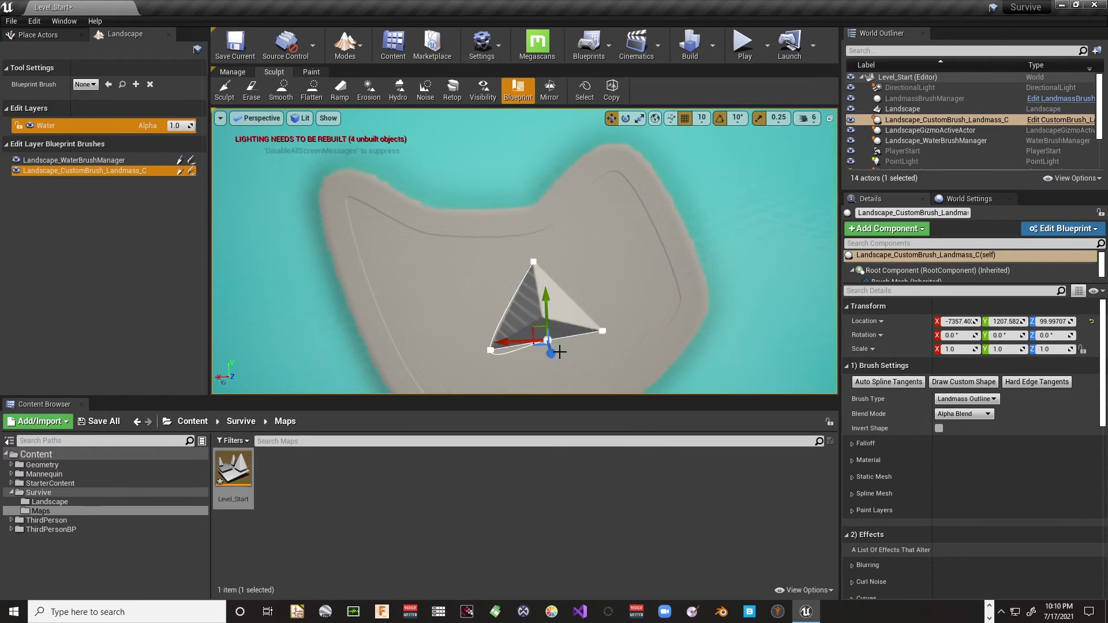
pyautogui.moveTo(539, 330); pyautogui.dragTo(546, 349)
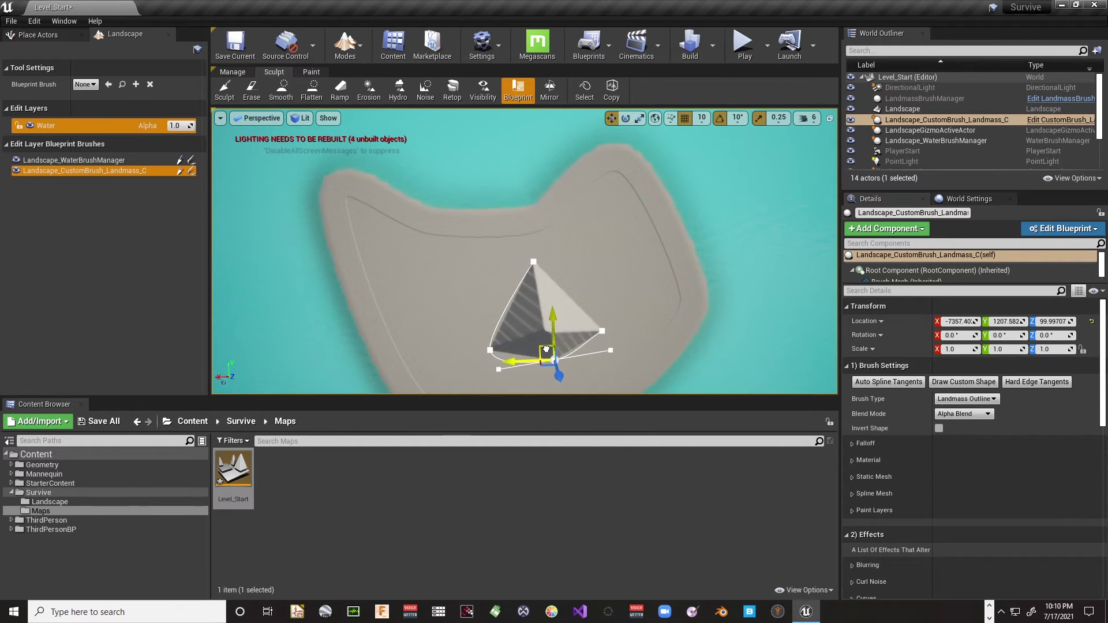
pyautogui.rightClick(510, 296)
pyautogui.click(527, 313)
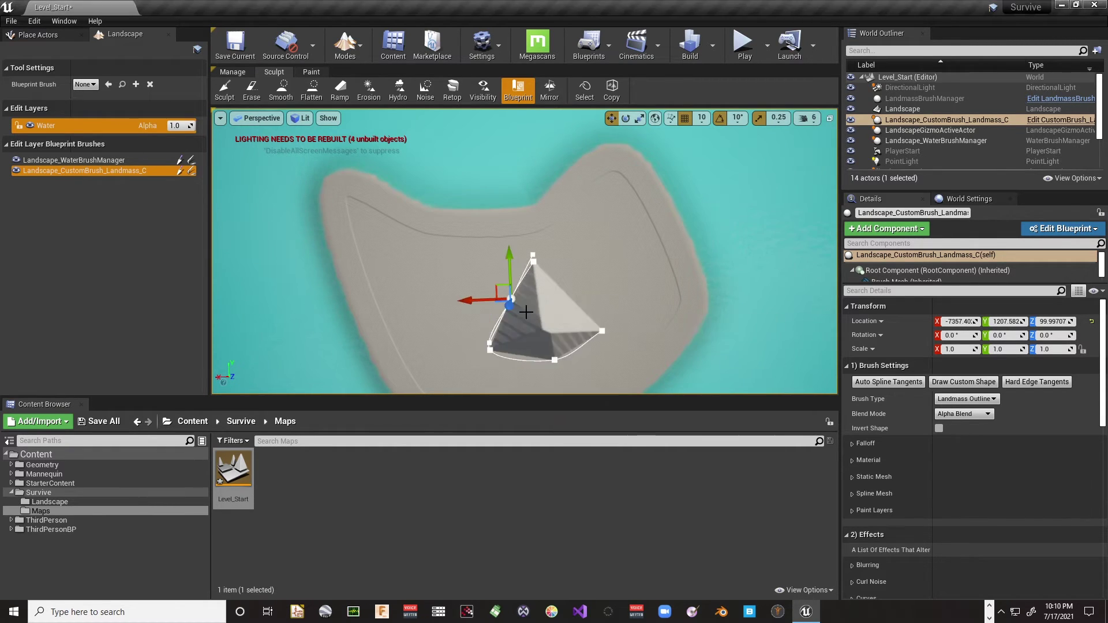
pyautogui.moveTo(497, 287); pyautogui.dragTo(467, 267)
pyautogui.rightClick(564, 295)
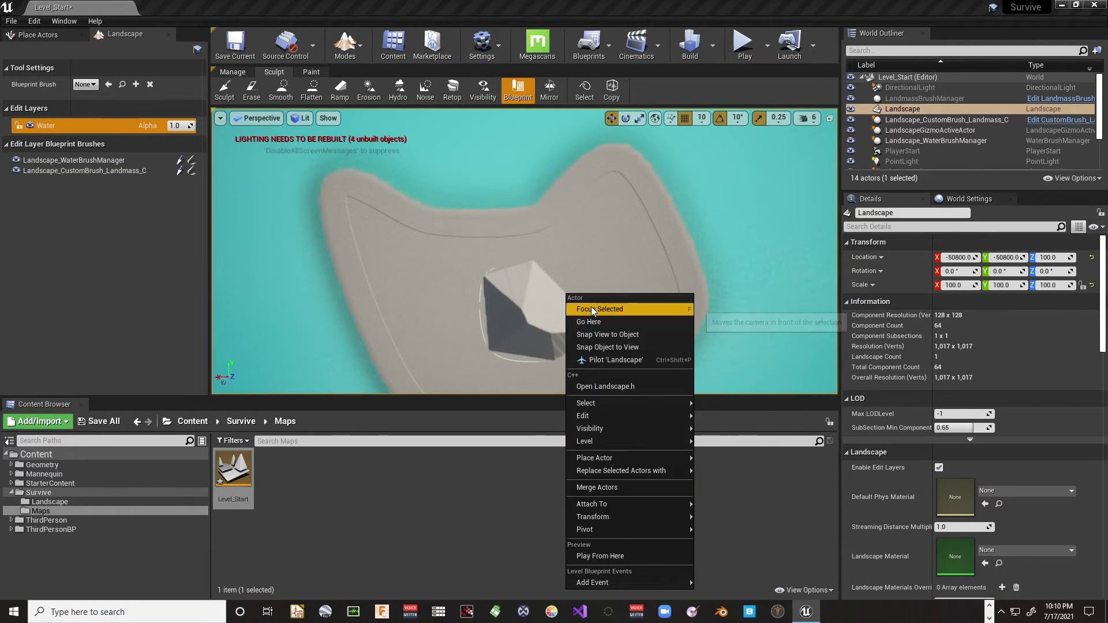
pyautogui.click(591, 307)
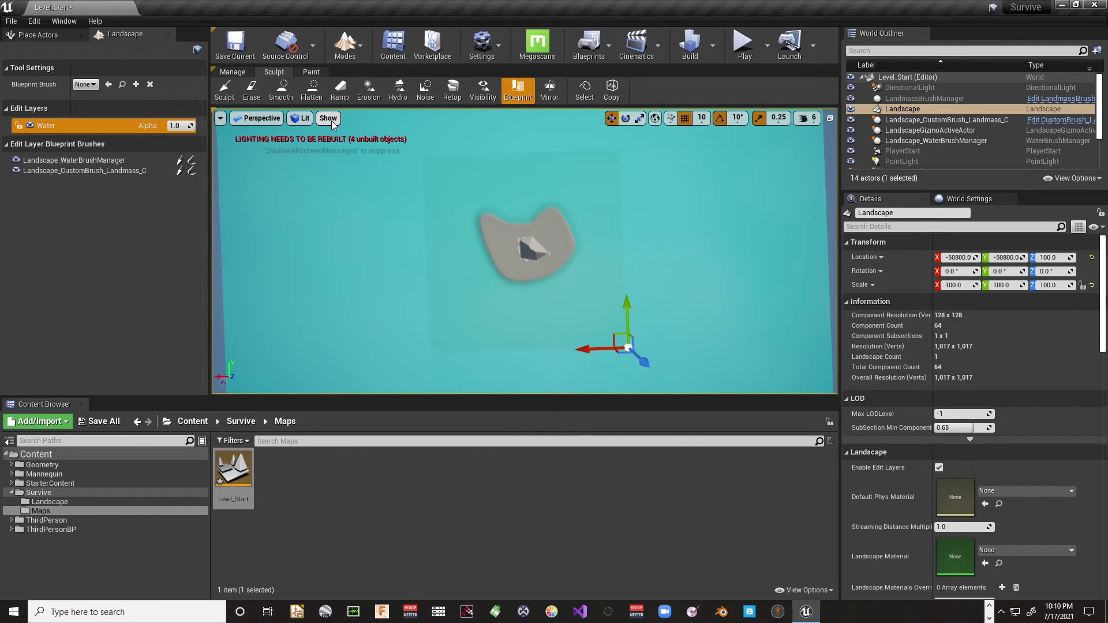
pyautogui.click(905, 109)
pyautogui.moveTo(595, 195)
pyautogui.mouseDown(button='right')
pyautogui.moveTo(599, 179)
pyautogui.moveTo(595, 195)
pyautogui.mouseUp(button='right')
pyautogui.press('w')
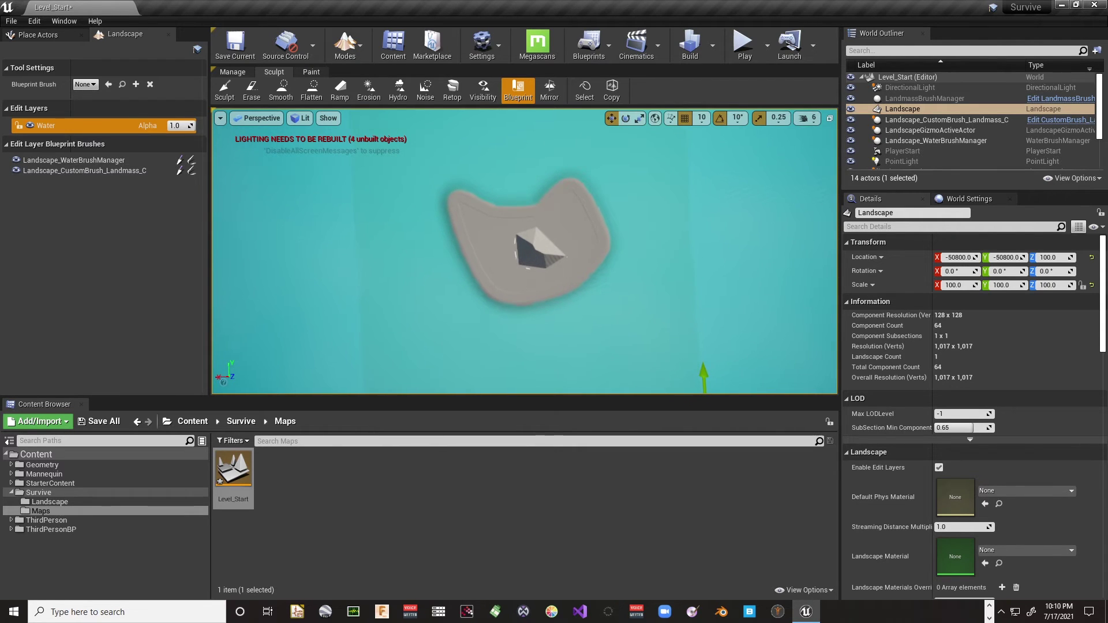
# Reselect the custom Landmass brush and pull two of its corner spline points outward toward the bay side of the island.
pyautogui.click(68, 170)
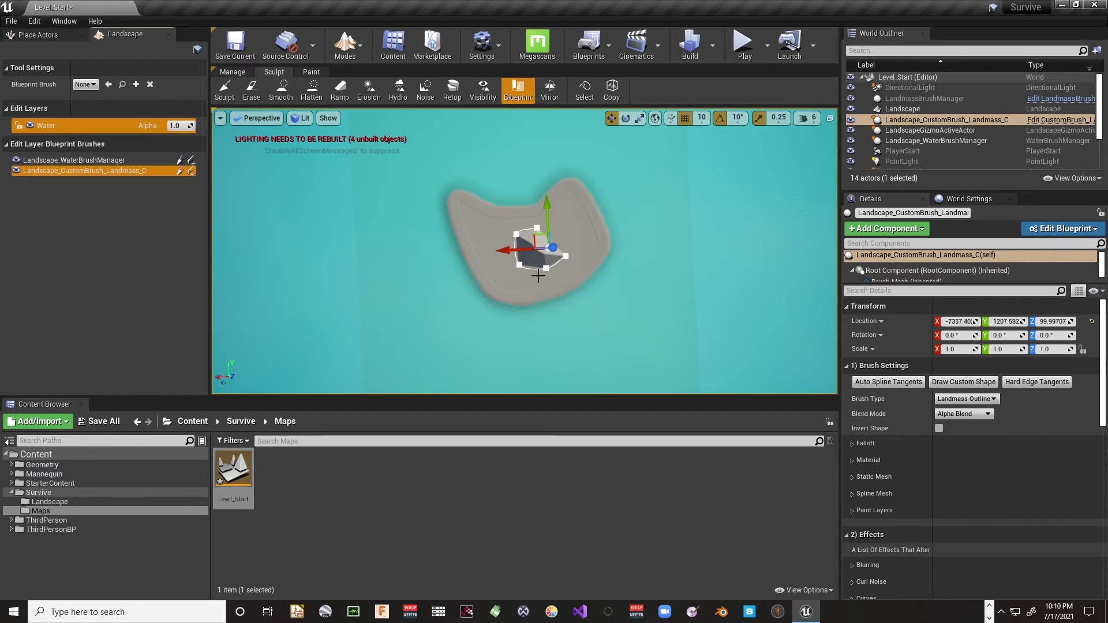
pyautogui.press('w')
pyautogui.moveTo(525, 251); pyautogui.dragTo(559, 259, button='right')
pyautogui.press('w')
pyautogui.press('w')
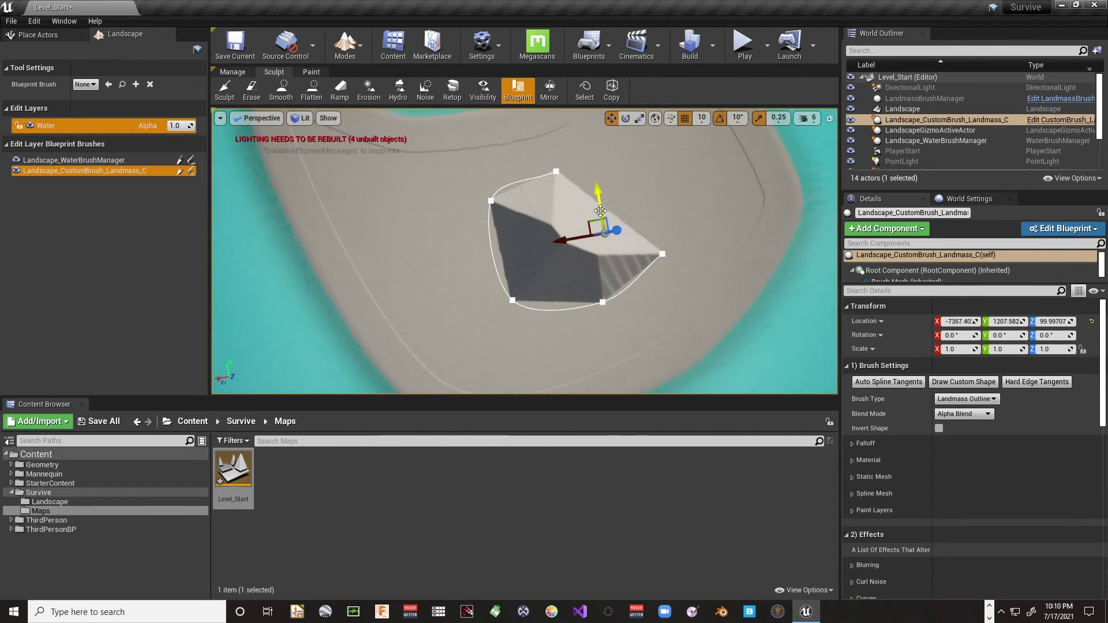
pyautogui.click(557, 173)
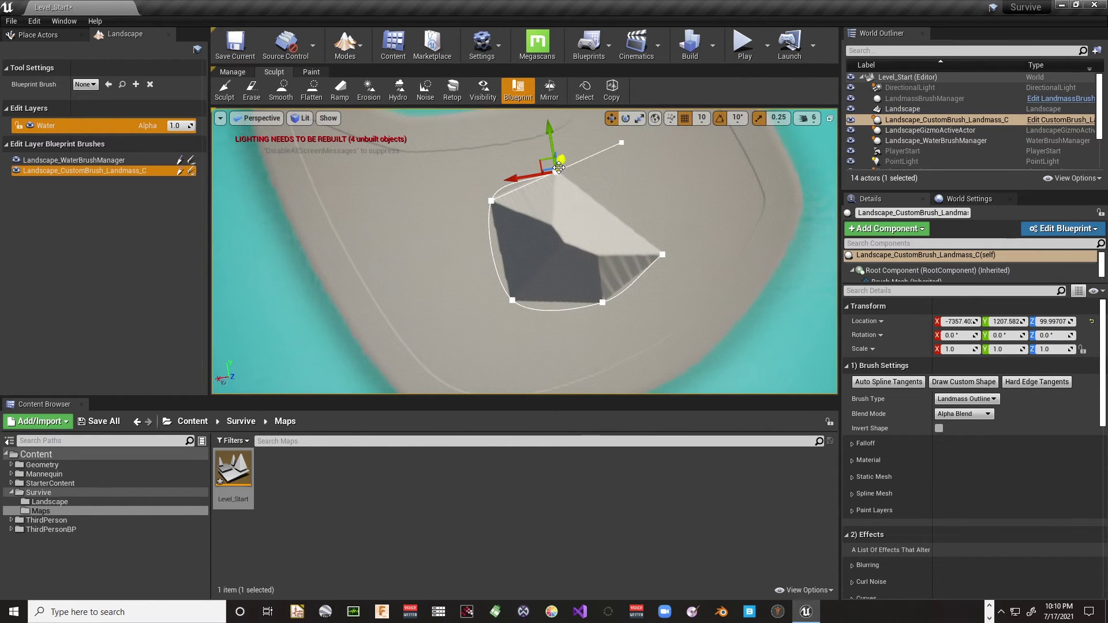
pyautogui.moveTo(542, 157); pyautogui.dragTo(578, 132)
pyautogui.moveTo(662, 257); pyautogui.dragTo(676, 254, button='right')
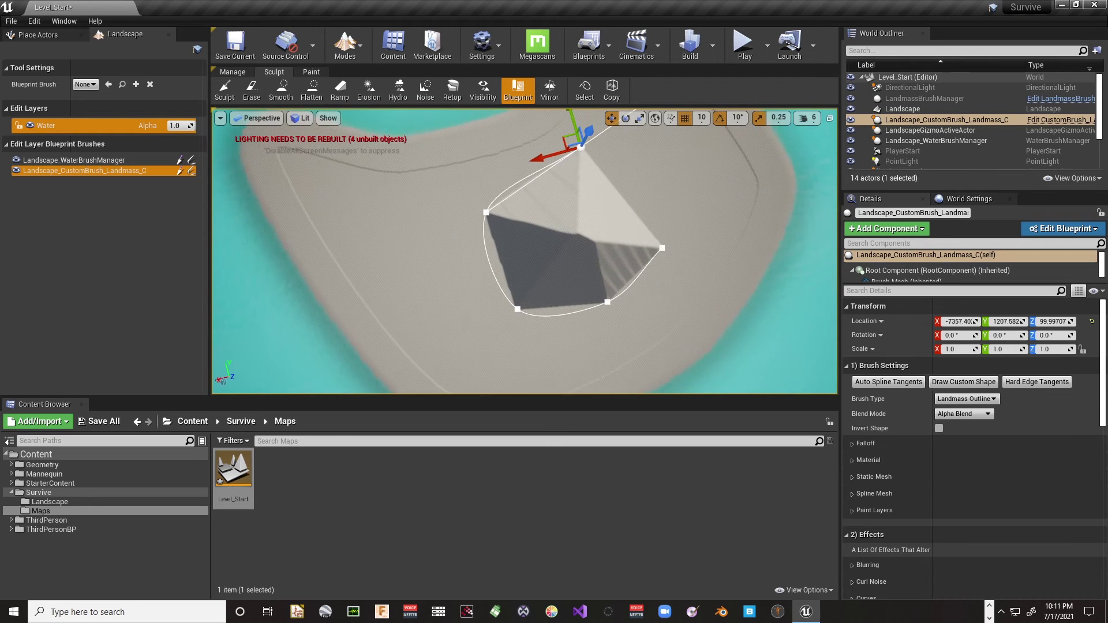
pyautogui.click(661, 250)
pyautogui.moveTo(669, 239)
pyautogui.mouseDown()
pyautogui.moveTo(710, 168)
pyautogui.moveTo(690, 179)
pyautogui.mouseUp()
# Add a spline point beside the extended corner of the brush outline and reposition that corner to round the edge.
pyautogui.rightClick(665, 222)
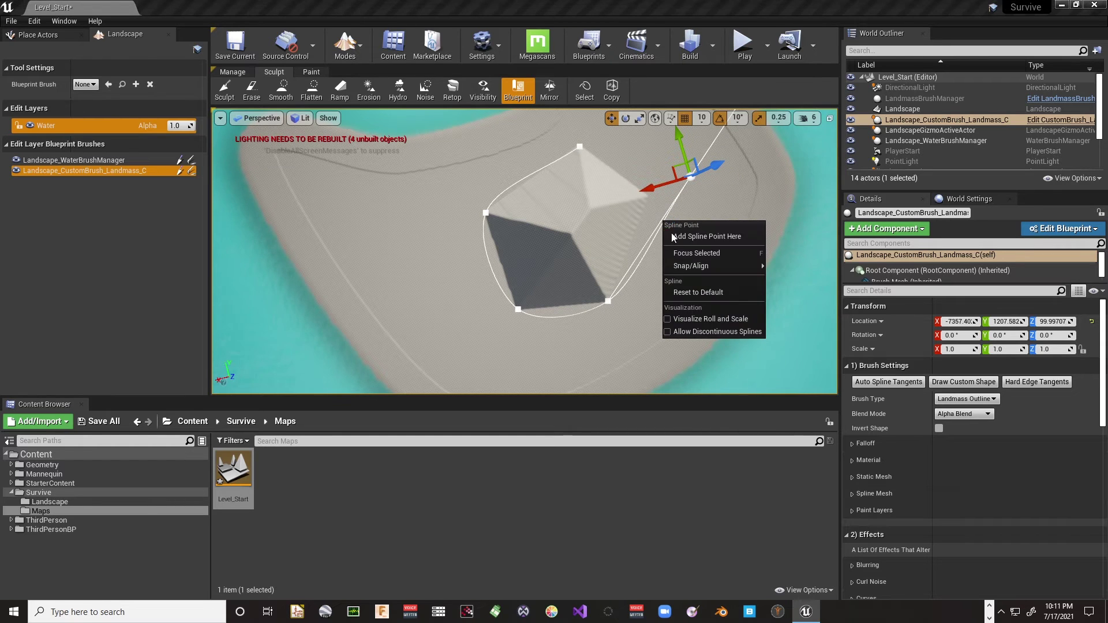
pyautogui.click(698, 236)
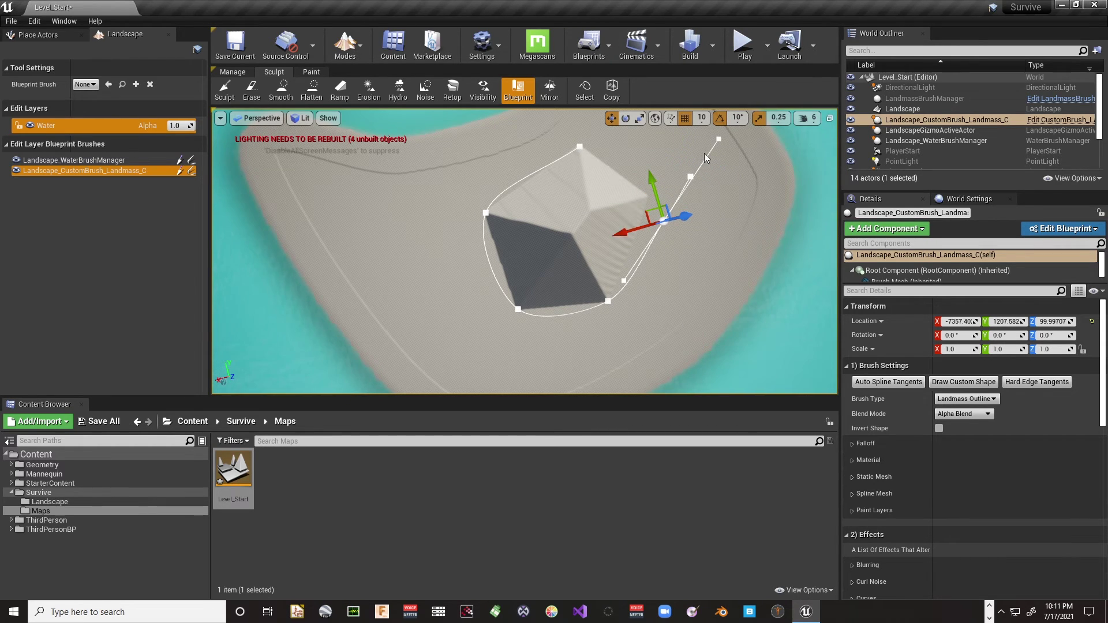
pyautogui.moveTo(692, 175)
pyautogui.mouseDown()
pyautogui.moveTo(600, 156)
pyautogui.moveTo(629, 152)
pyautogui.moveTo(631, 135)
pyautogui.mouseUp()
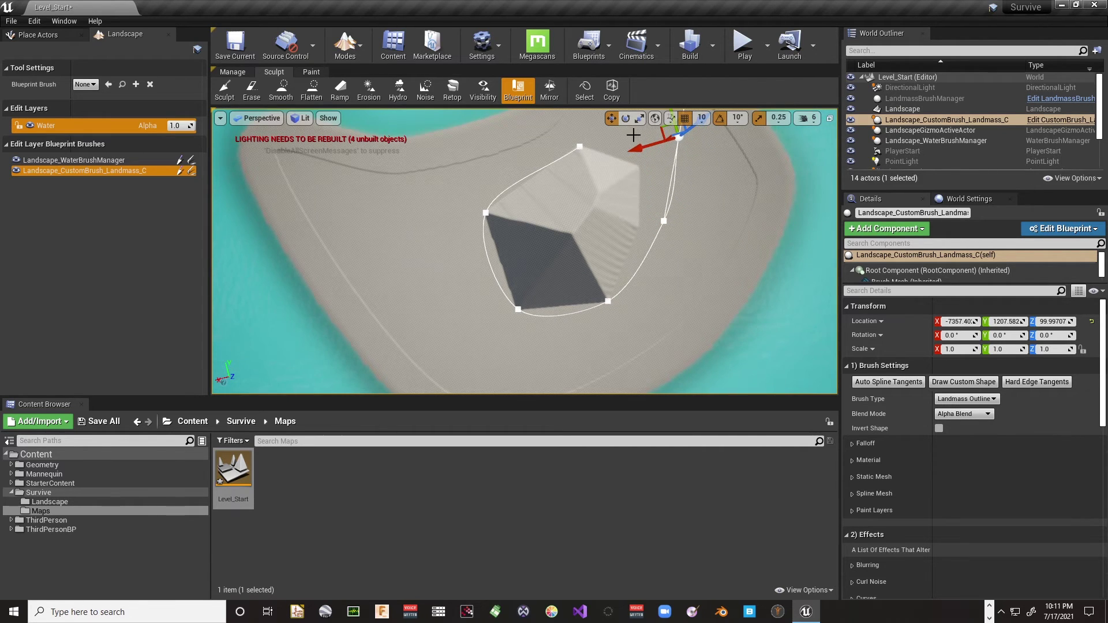
pyautogui.moveTo(629, 134); pyautogui.dragTo(663, 124, button='right')
pyautogui.moveTo(669, 130); pyautogui.dragTo(637, 133)
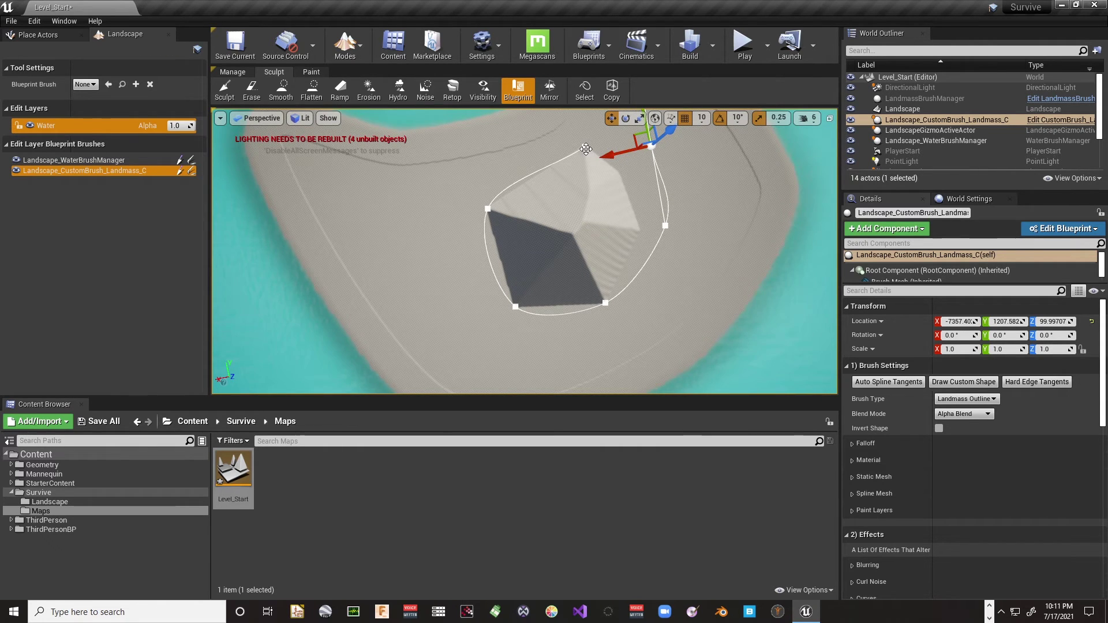
# Pull three more spline points of the brush outline outward so the mound covers more of the island.
pyautogui.moveTo(521, 322)
pyautogui.mouseDown()
pyautogui.moveTo(500, 258)
pyautogui.moveTo(524, 295)
pyautogui.moveTo(520, 322)
pyautogui.mouseUp()
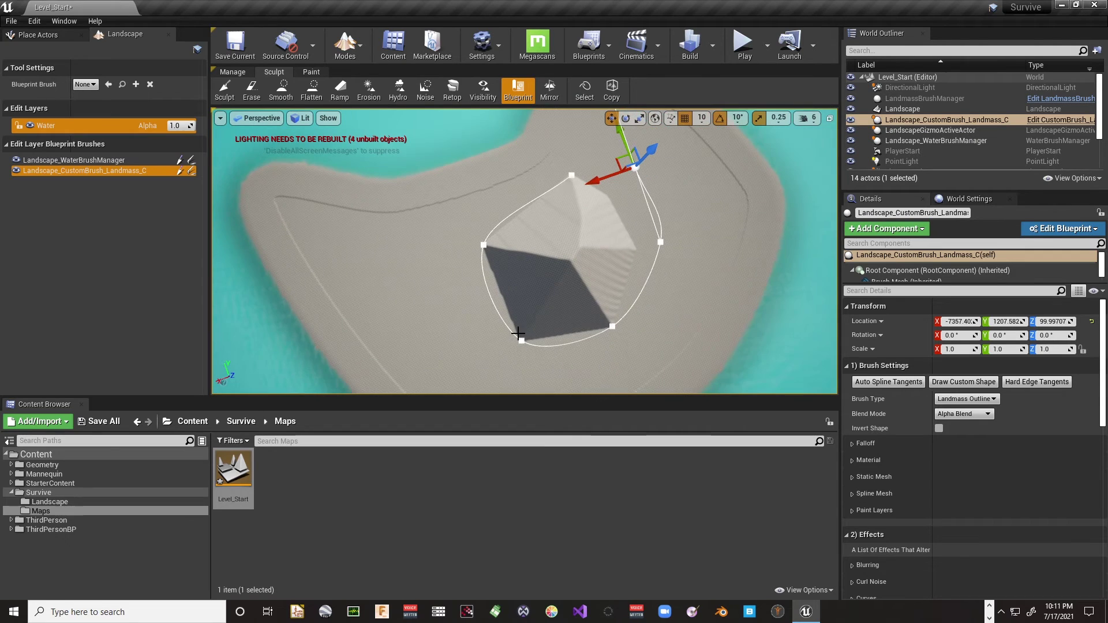
pyautogui.click(483, 249)
pyautogui.moveTo(471, 246); pyautogui.dragTo(401, 243)
pyautogui.moveTo(532, 317); pyautogui.dragTo(631, 334, button='right')
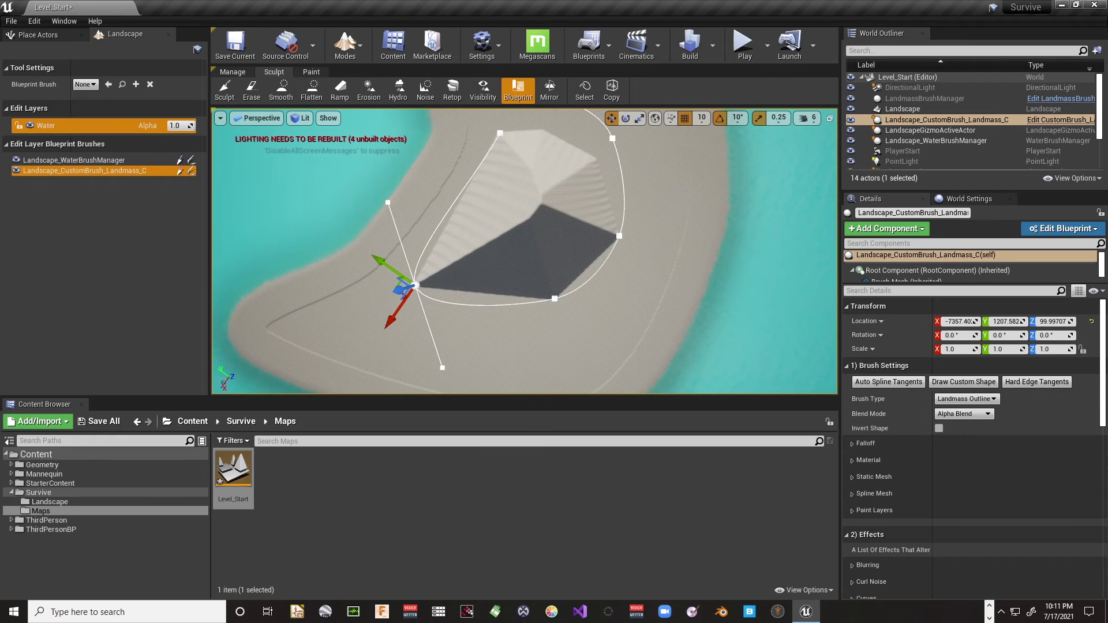
pyautogui.click(555, 299)
pyautogui.moveTo(541, 298); pyautogui.dragTo(551, 345)
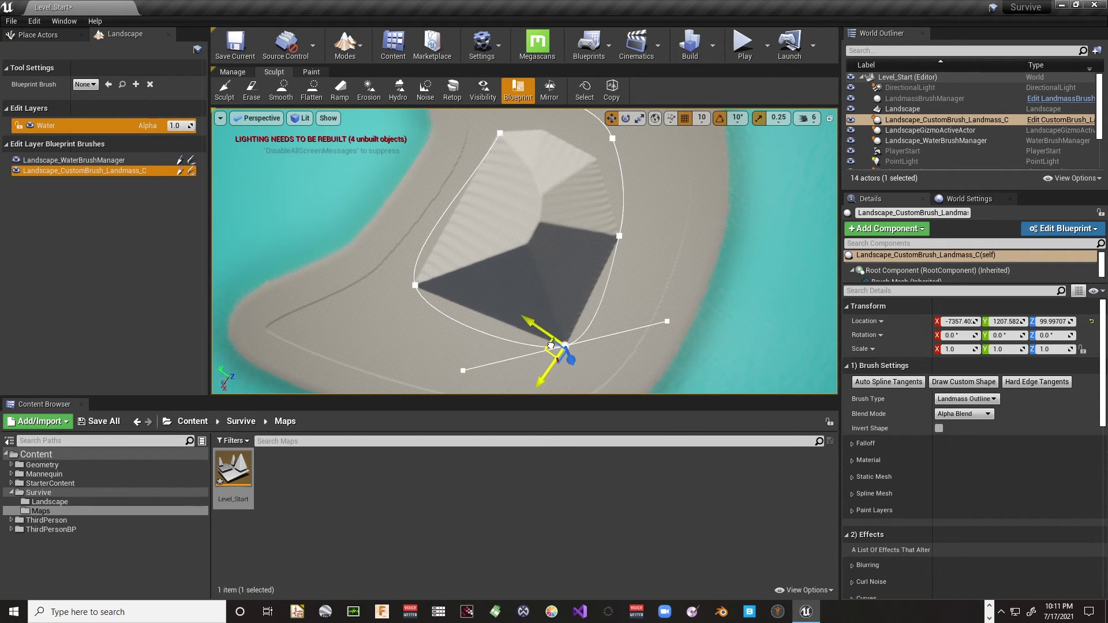
pyautogui.click(614, 139)
pyautogui.moveTo(596, 141); pyautogui.dragTo(619, 132)
# Select the whole Landmass brush and raise it to about Z 3880 to make a taller mountain.
pyautogui.moveTo(619, 132); pyautogui.dragTo(715, 132, button='right')
pyautogui.press('w')
pyautogui.scroll(-10, 524, 251)
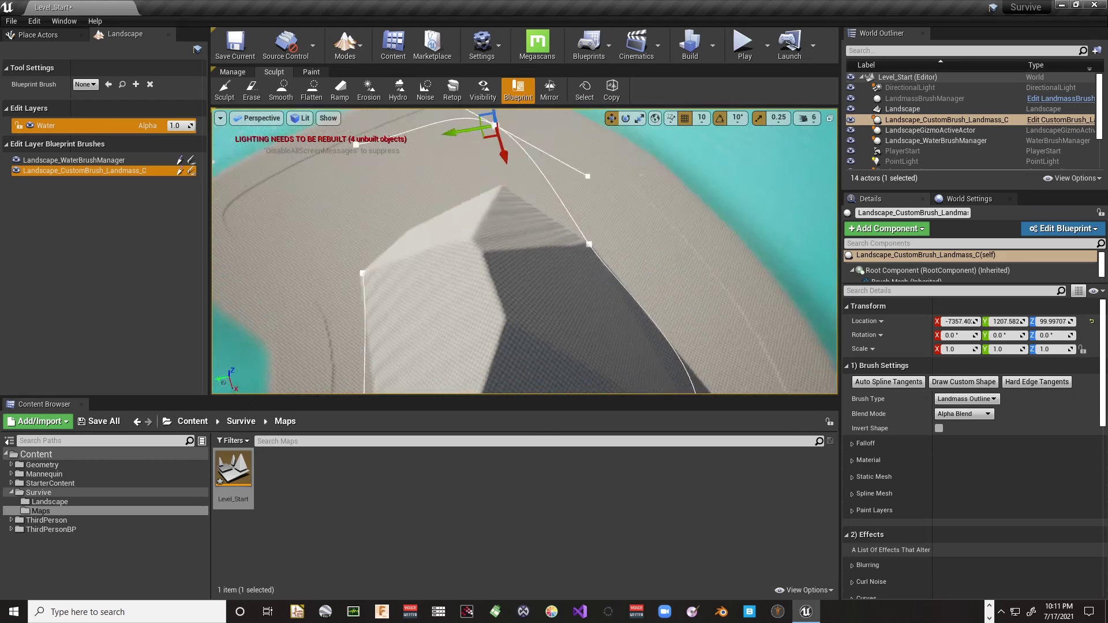
pyautogui.moveTo(581, 200)
pyautogui.mouseDown(button='right')
pyautogui.moveTo(582, 286)
pyautogui.moveTo(582, 199)
pyautogui.mouseUp(button='right')
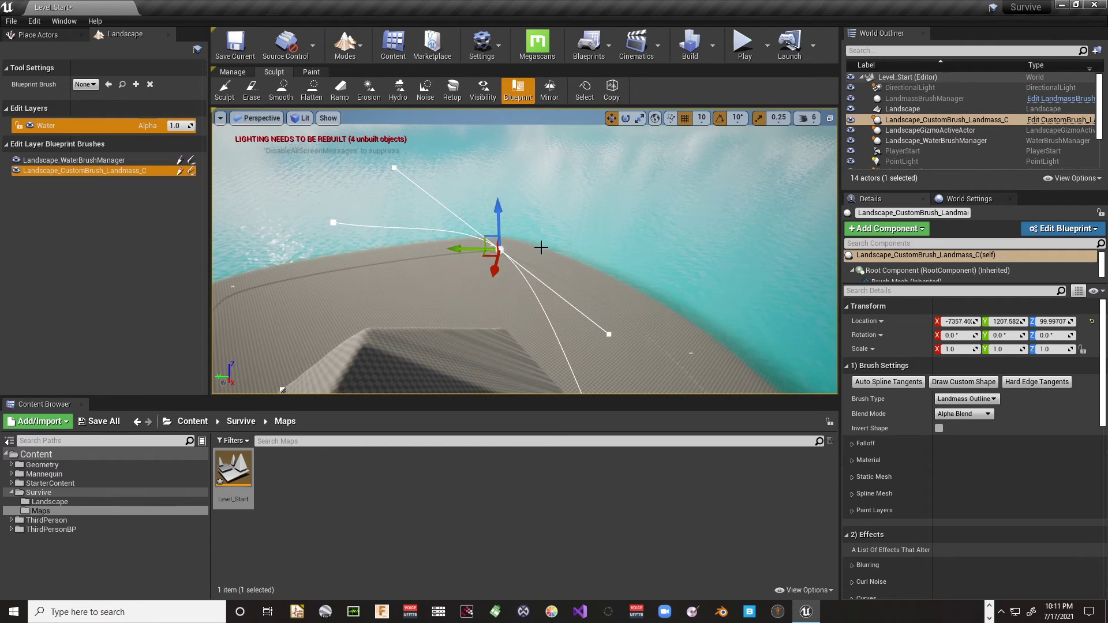
pyautogui.doubleClick(109, 171)
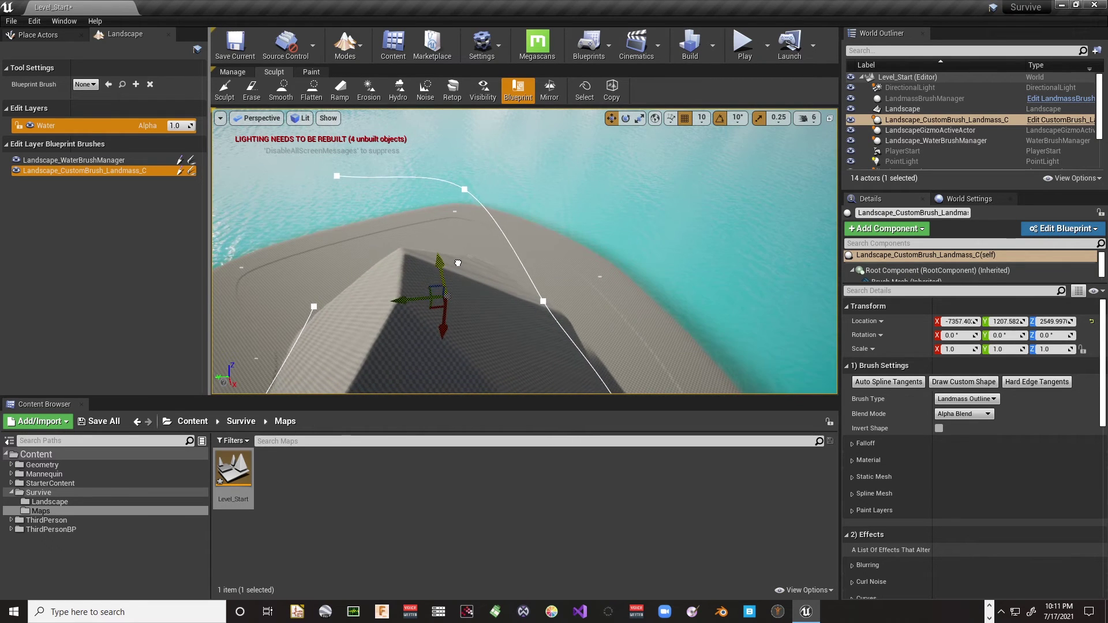
pyautogui.moveTo(460, 257); pyautogui.dragTo(460, 252)
pyautogui.moveTo(460, 252); pyautogui.dragTo(400, 275, button='right')
pyautogui.press('s')
pyautogui.press('w')
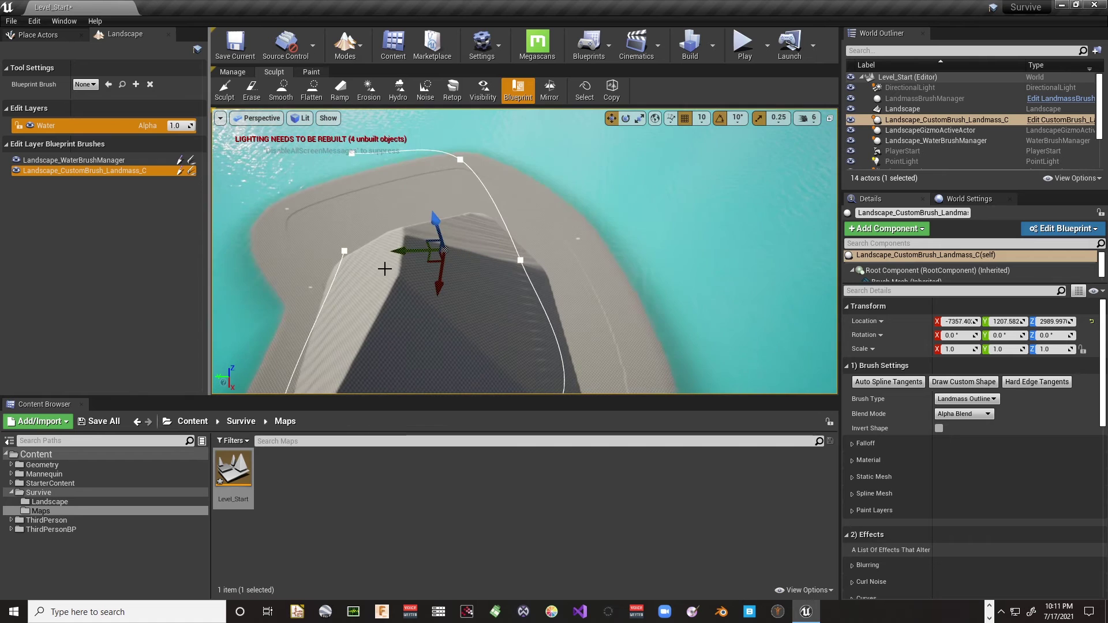
pyautogui.moveTo(441, 223); pyautogui.dragTo(442, 212)
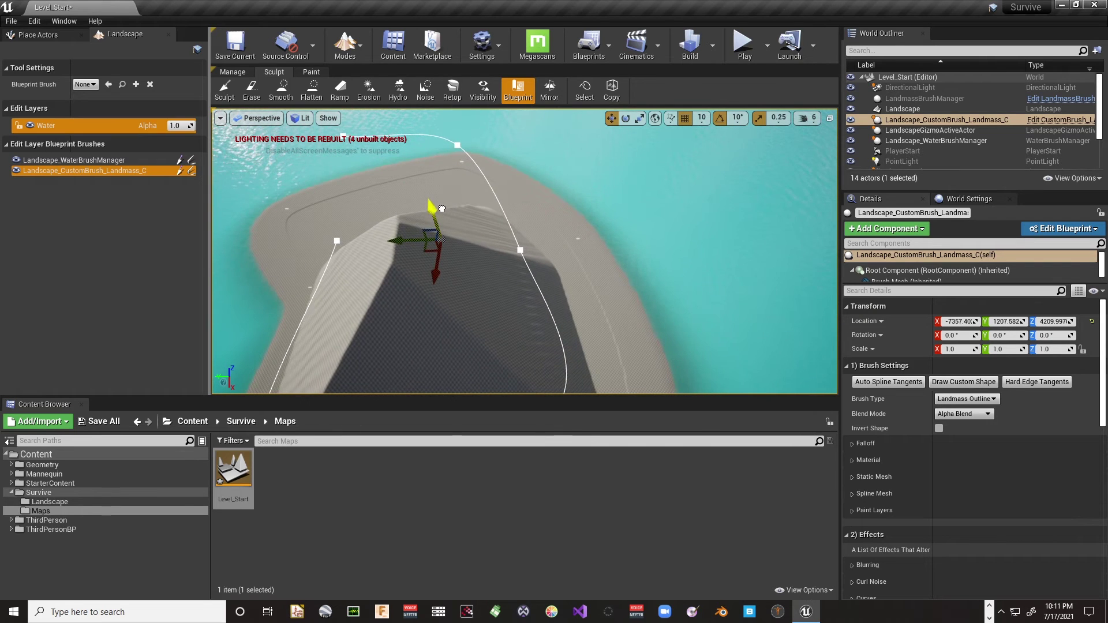
pyautogui.moveTo(326, 183); pyautogui.dragTo(326, 183, button='right')
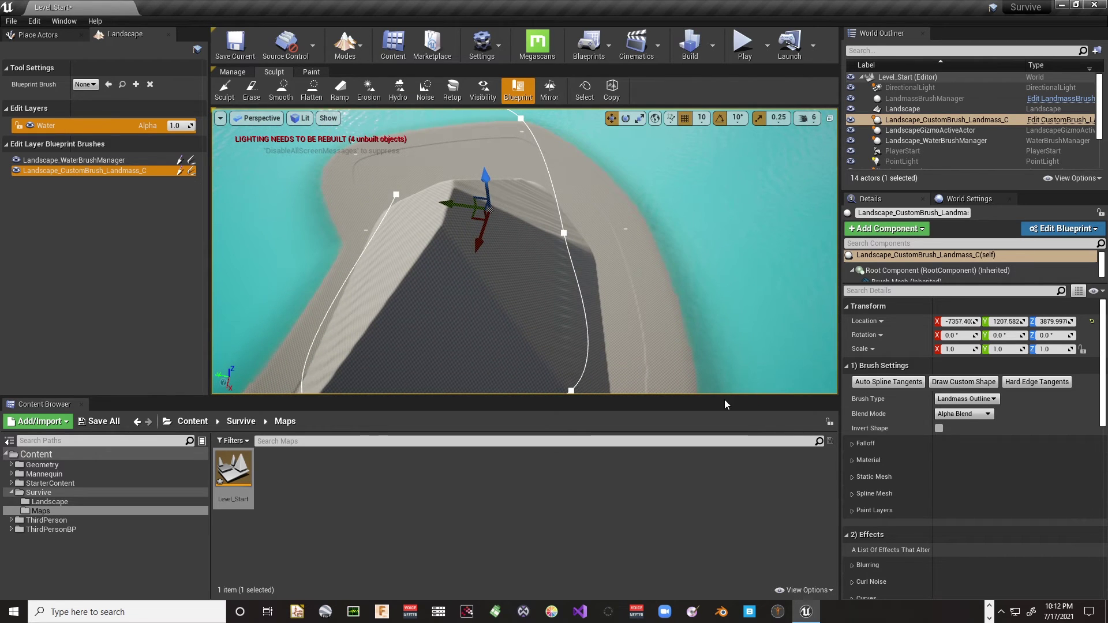
# Enable Cap Shape in the Landmass brush's falloff settings and raise the brush slightly.
pyautogui.click(84, 173)
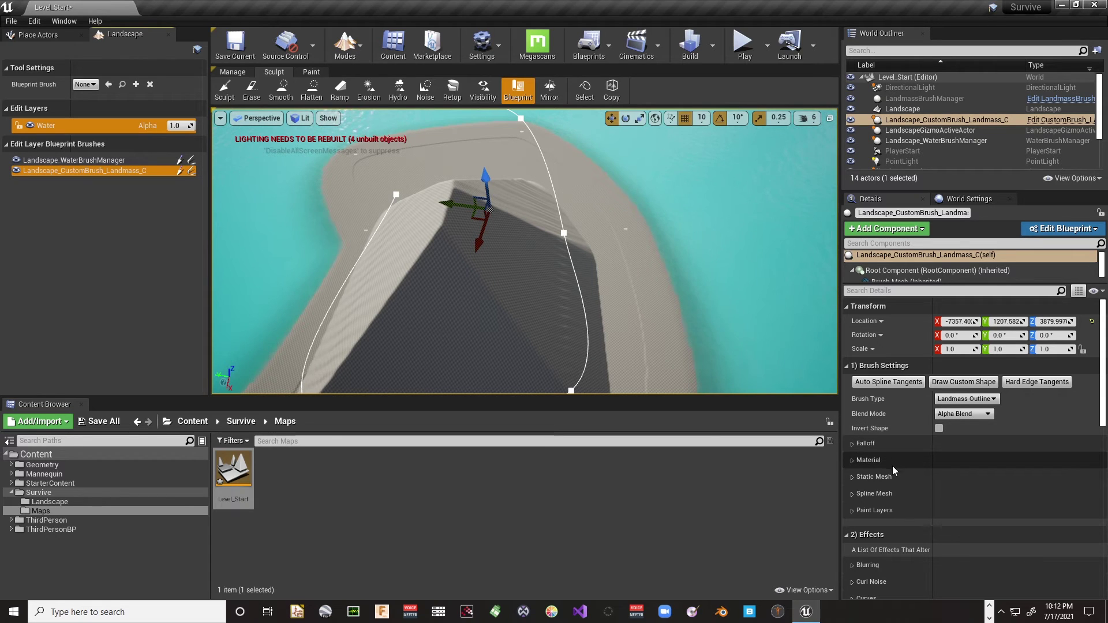
pyautogui.click(853, 444)
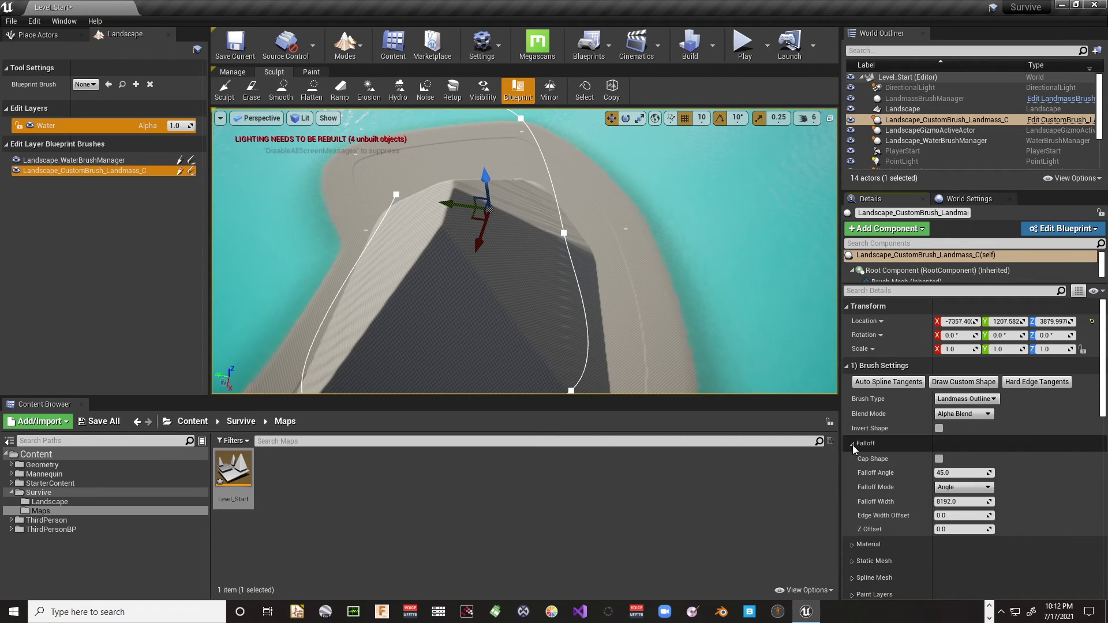
pyautogui.scroll(-3, 886, 478)
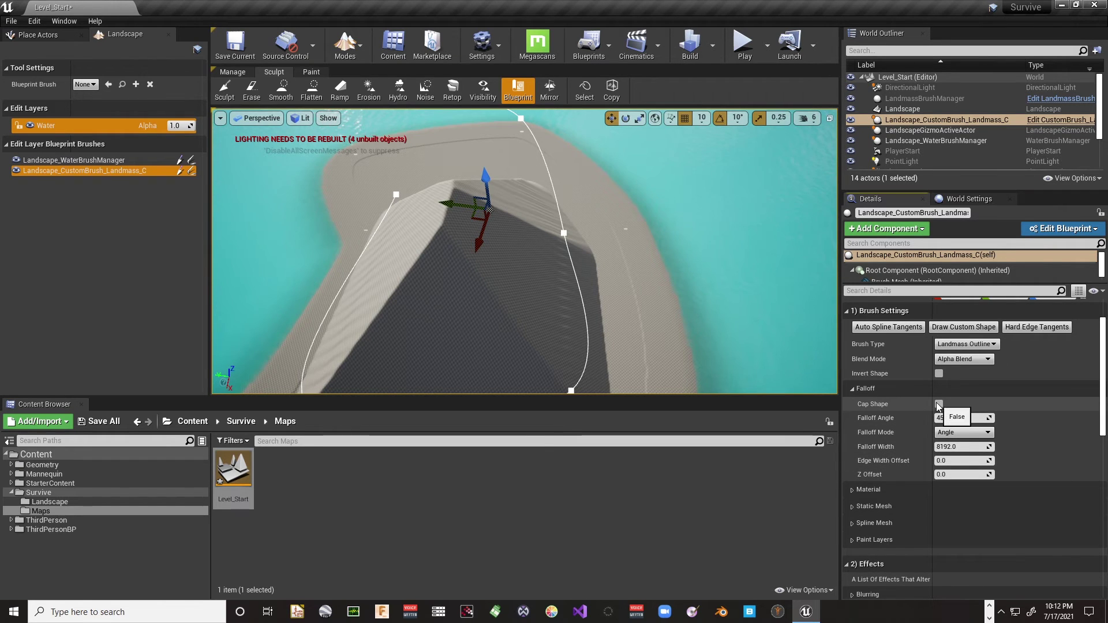
pyautogui.click(939, 404)
pyautogui.moveTo(608, 321); pyautogui.dragTo(564, 296, button='right')
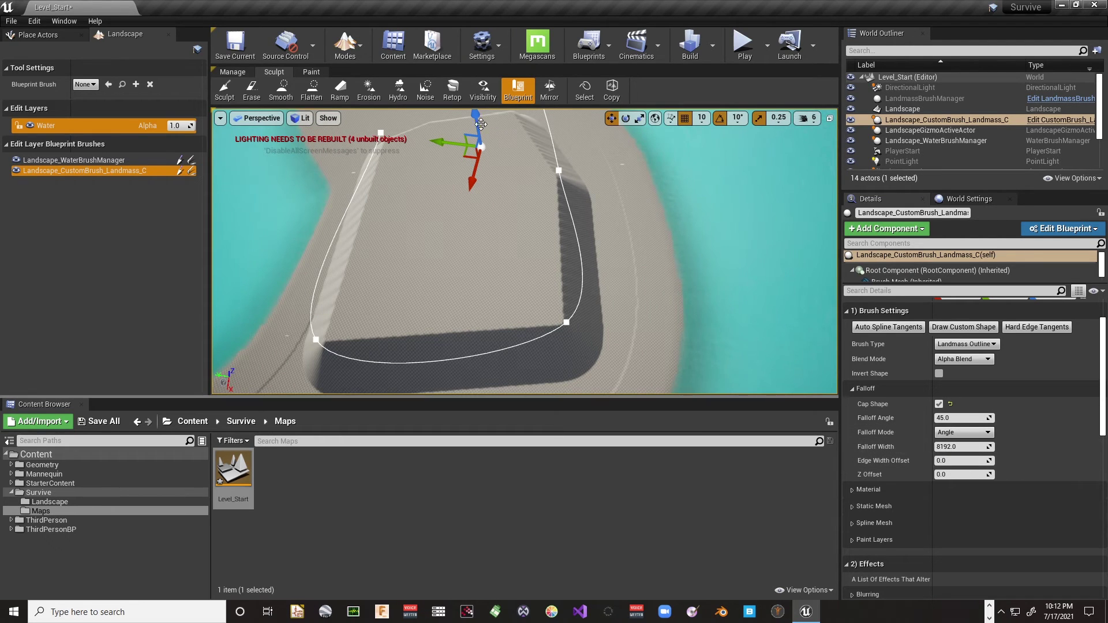
pyautogui.moveTo(483, 126); pyautogui.dragTo(482, 126, button='right')
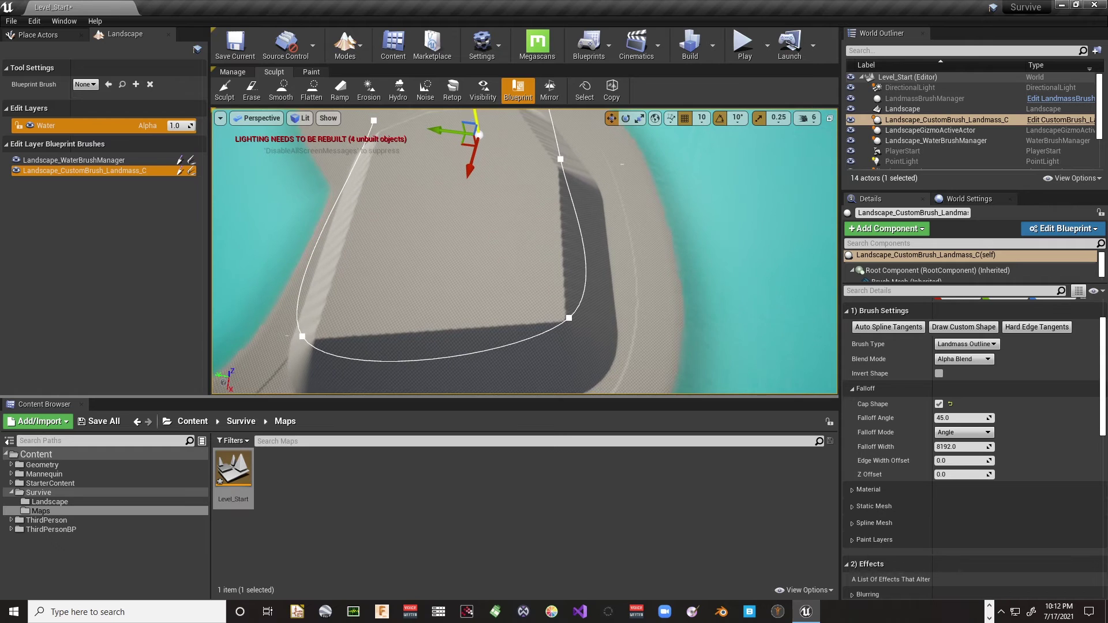
# Disable Cap Shape for the Landmass brush and reduce its Falloff Width to about 5639.
pyautogui.click(939, 404)
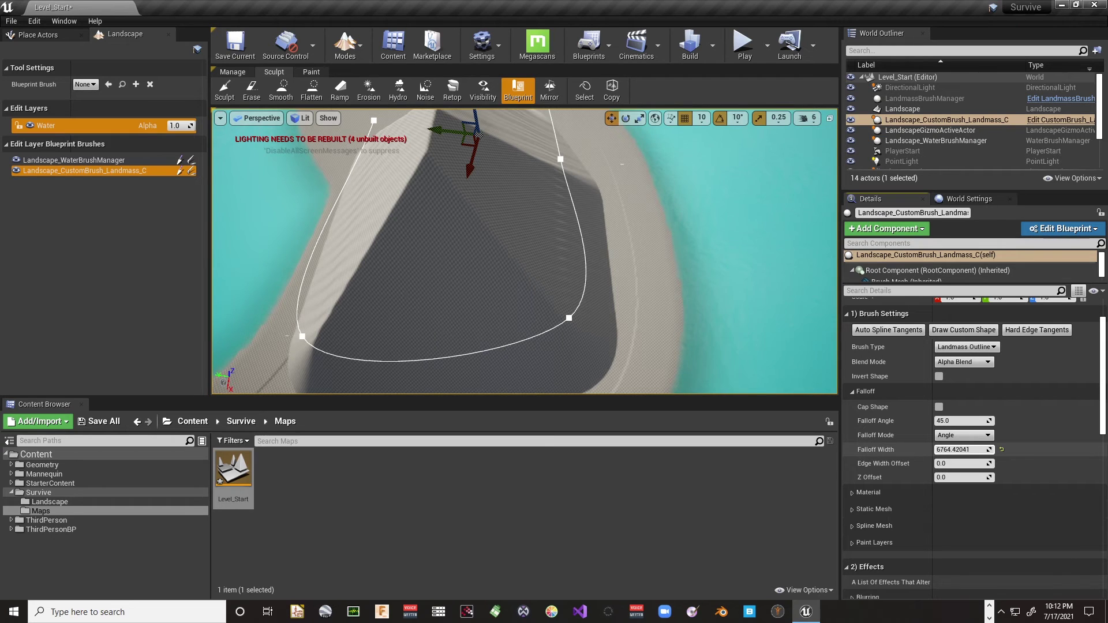
pyautogui.moveTo(961, 450); pyautogui.dragTo(952, 450)
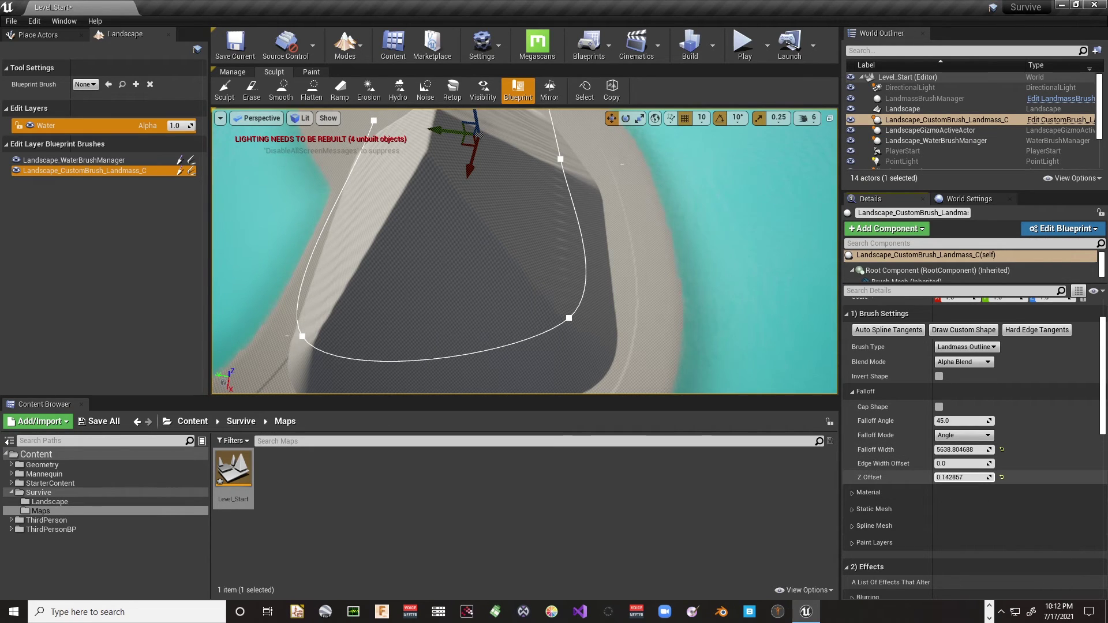
# Set the Landmass brush's Z Offset to about 168 and its Blur Size to 9, keeping Blur Shape enabled.
pyautogui.moveTo(961, 477)
pyautogui.mouseDown()
pyautogui.moveTo(996, 477)
pyautogui.moveTo(967, 478)
pyautogui.mouseUp()
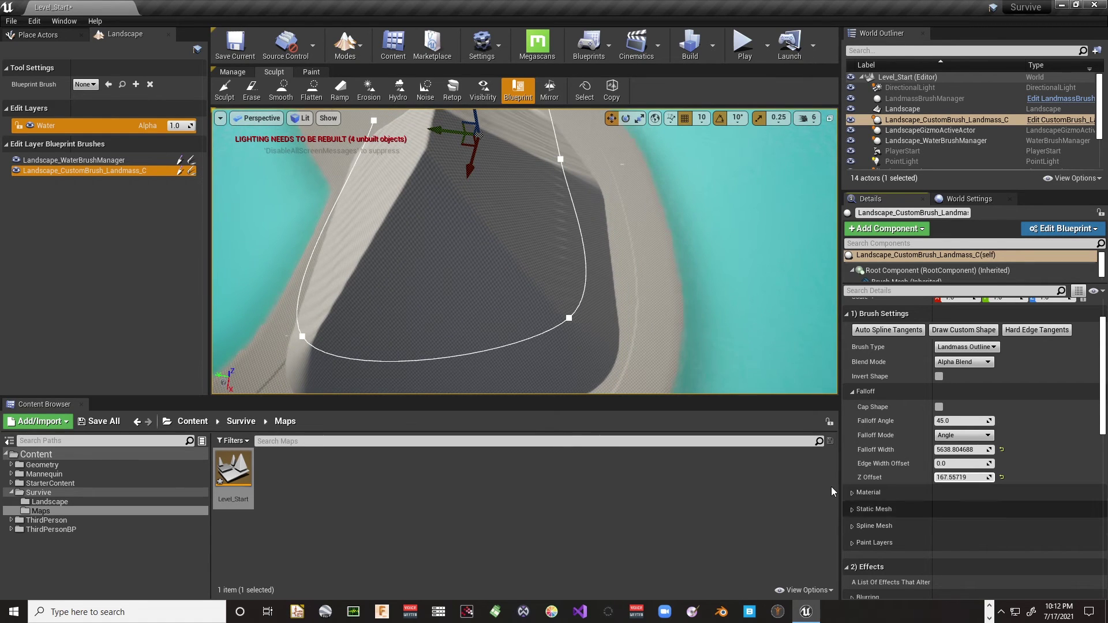
pyautogui.scroll(-2, 875, 477)
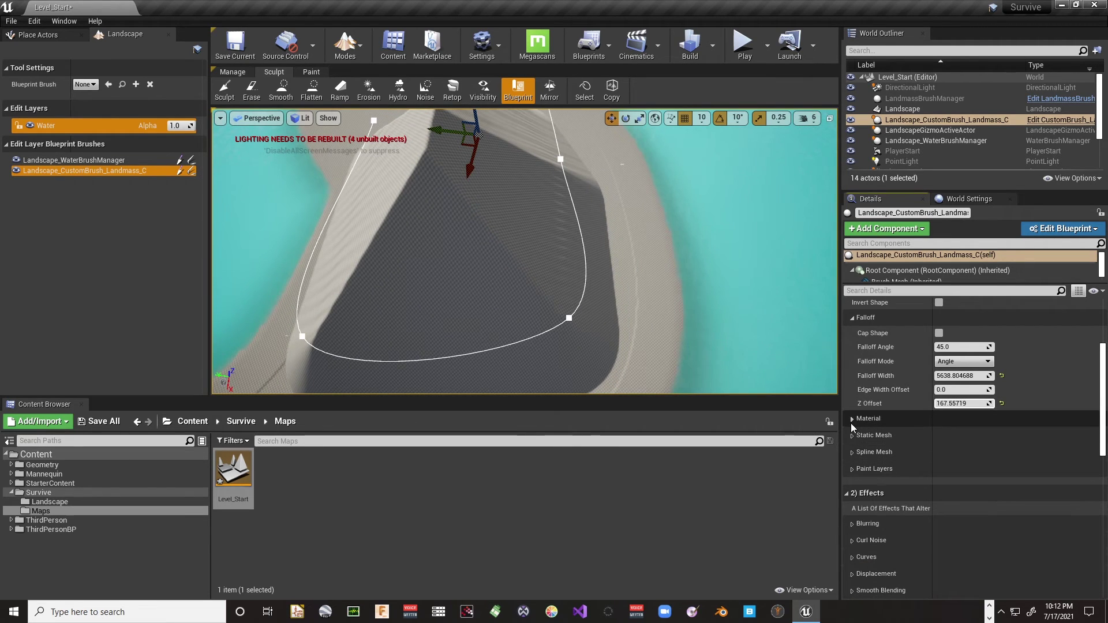
pyautogui.scroll(-2, 863, 479)
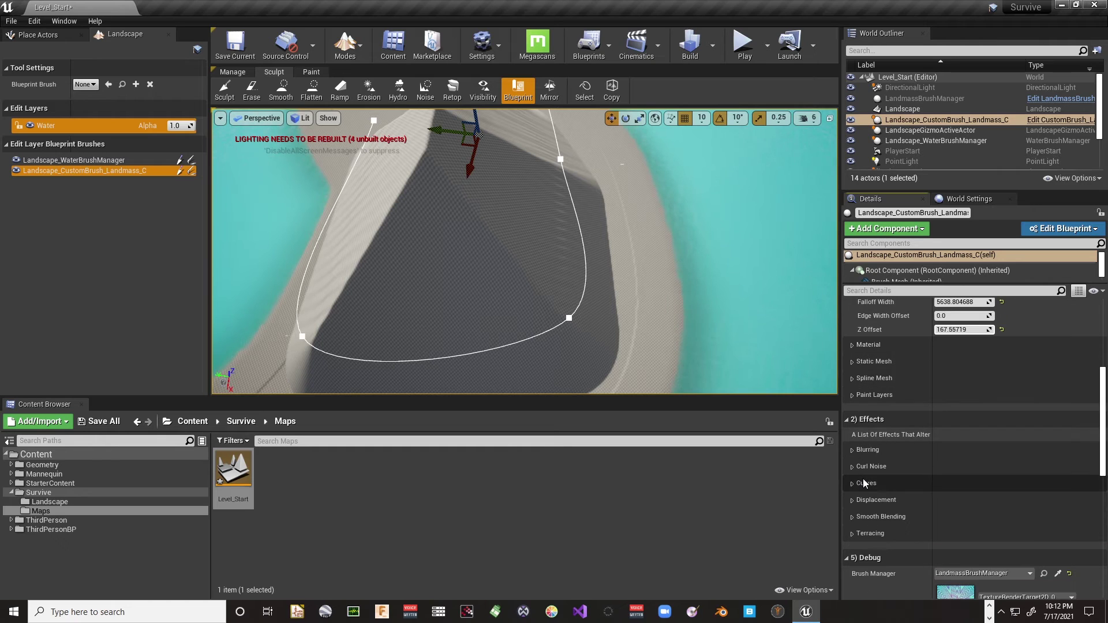
pyautogui.scroll(-2, 863, 479)
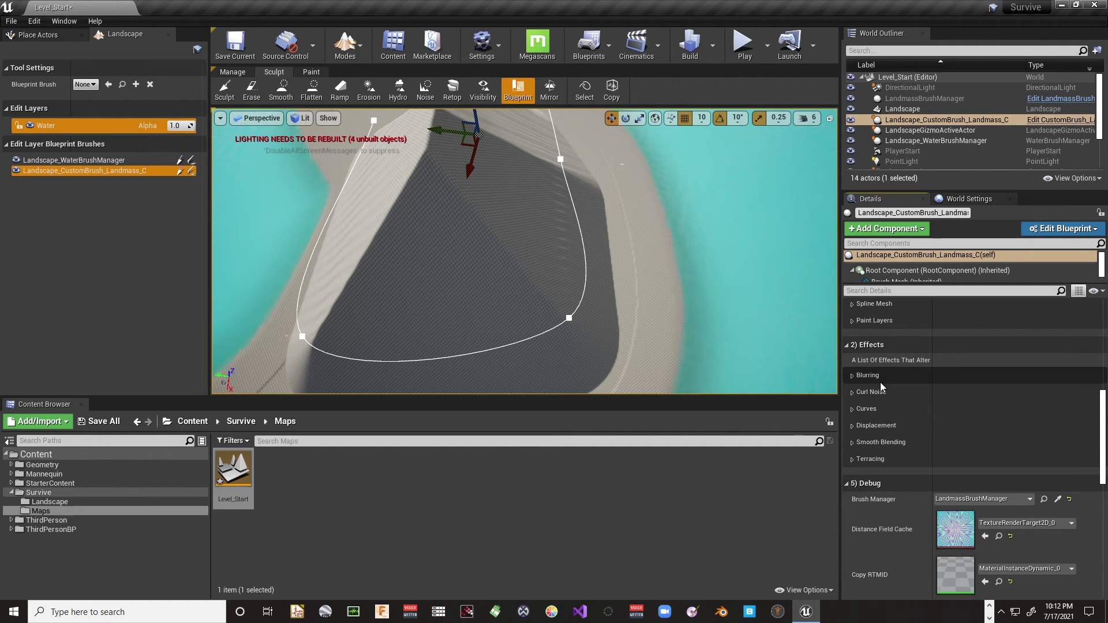
pyautogui.click(851, 376)
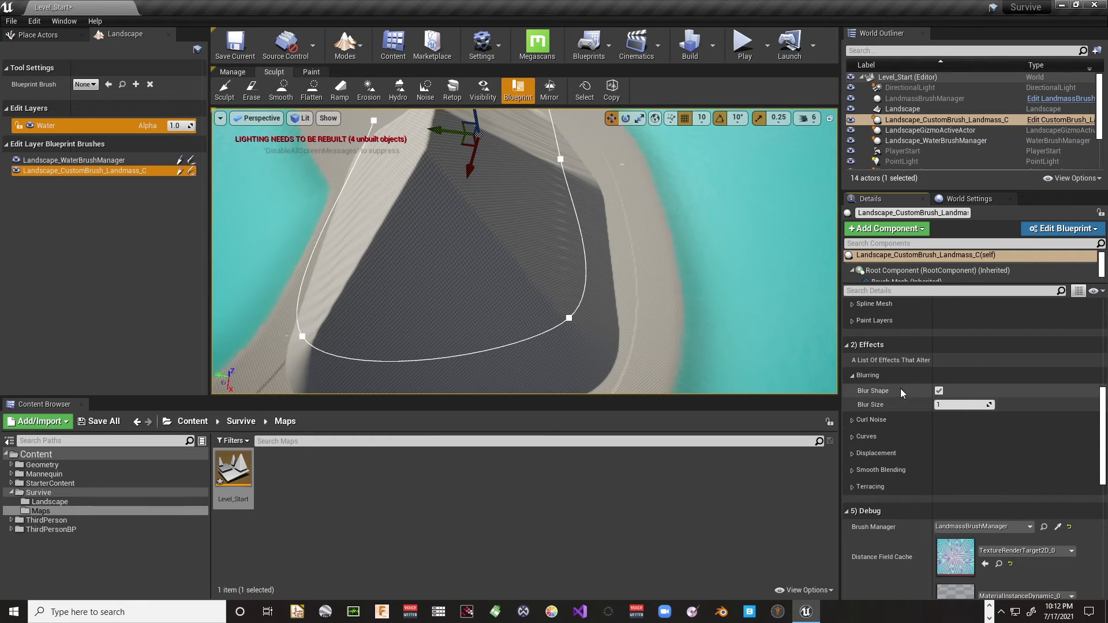
pyautogui.click(938, 391)
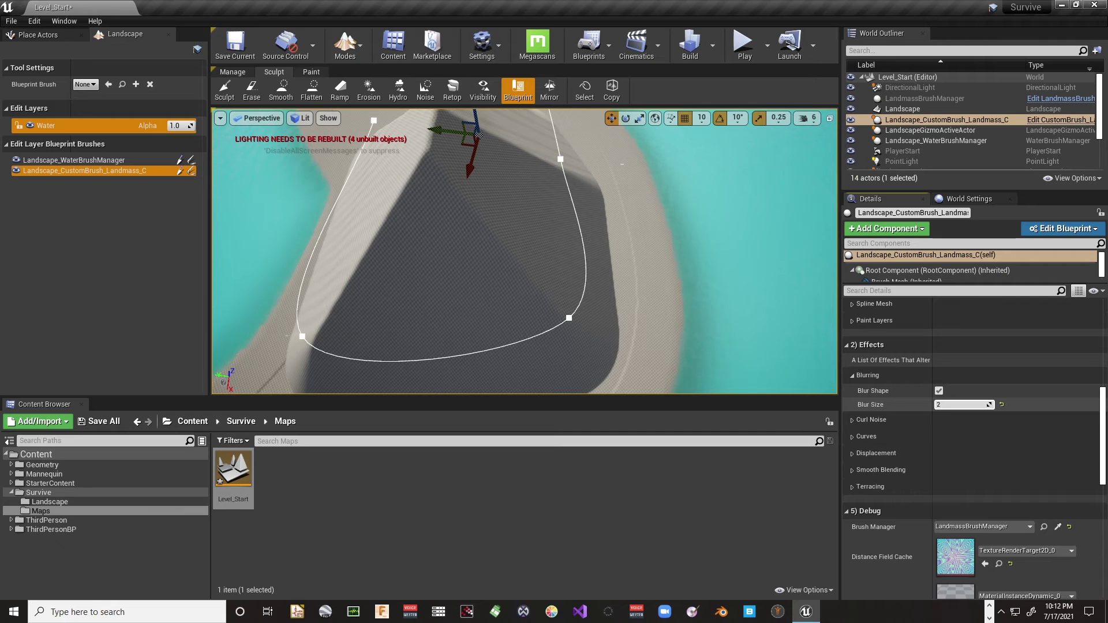
pyautogui.moveTo(952, 404); pyautogui.dragTo(976, 405)
# Set the brush's Curl Noise to about 0.438 for Curl 1 Strength, 0.038 for Curl 2 Strength and 15.97 for Curl 1 Tiling.
pyautogui.click(851, 426)
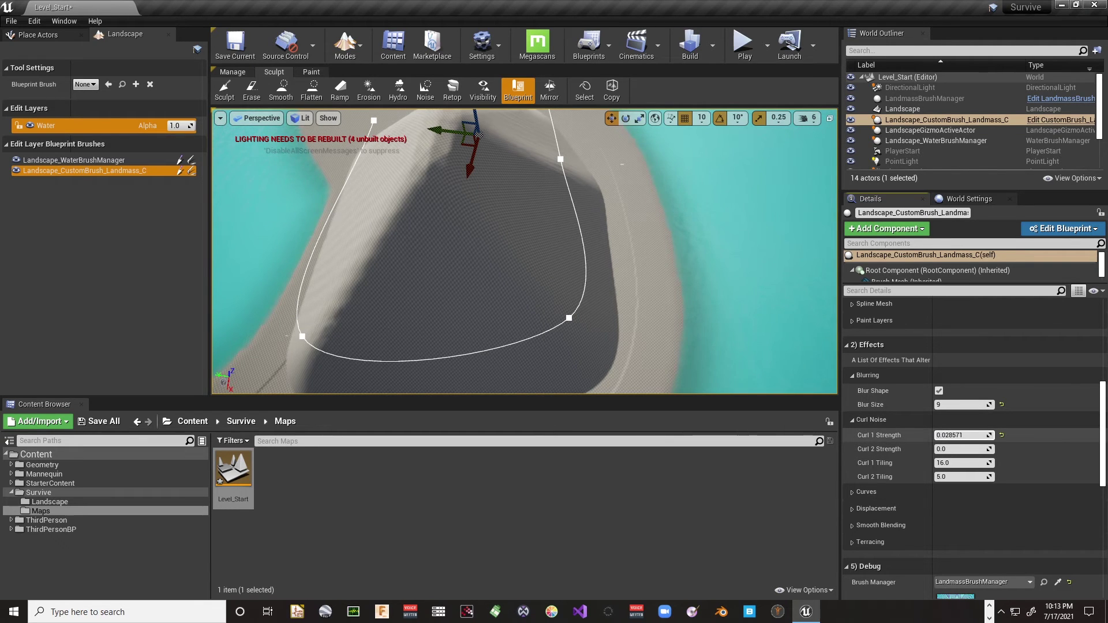
pyautogui.moveTo(960, 435); pyautogui.dragTo(981, 435)
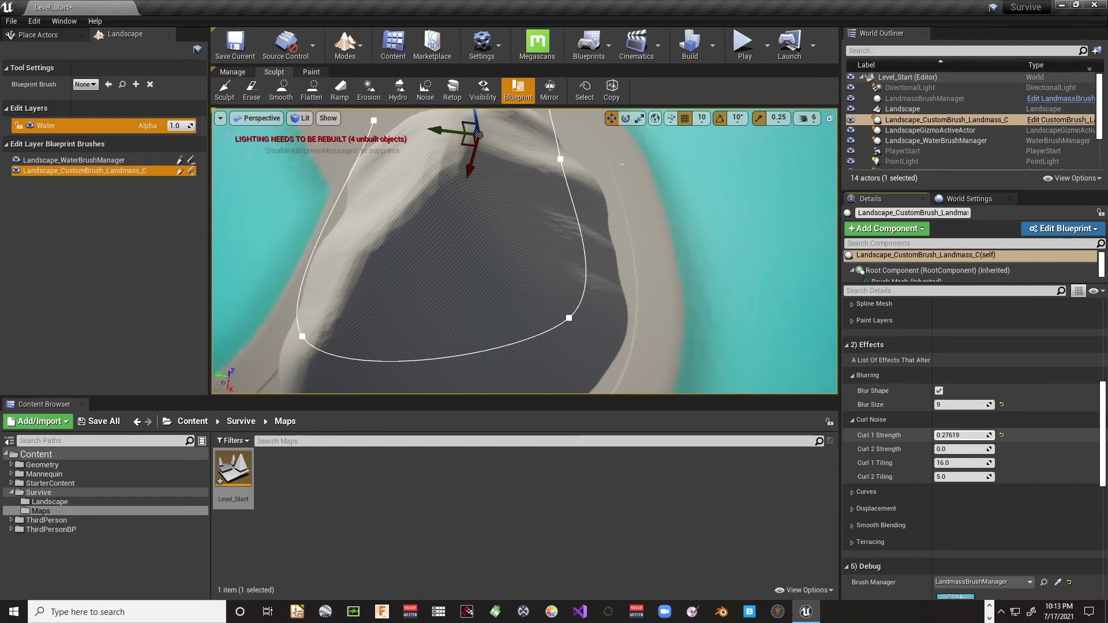
pyautogui.moveTo(984, 435); pyautogui.dragTo(991, 435)
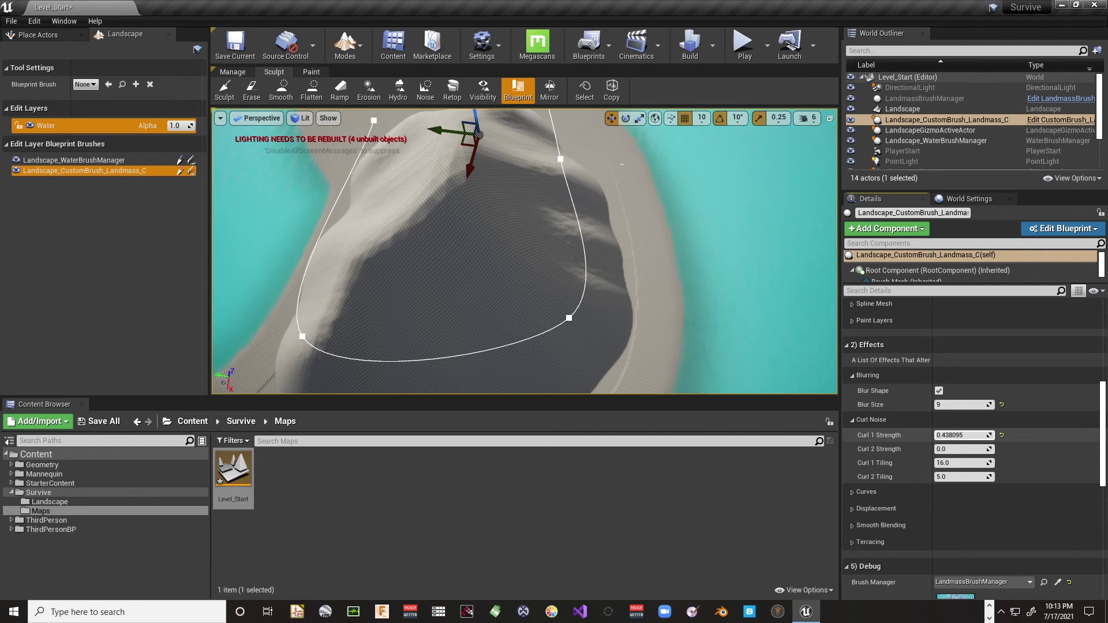
pyautogui.moveTo(952, 449)
pyautogui.mouseDown()
pyautogui.moveTo(994, 449)
pyautogui.moveTo(945, 463)
pyautogui.mouseUp()
# Raise the Landmass brush's Displacement Height to about 4836 to give the mountain a rocky surface.
pyautogui.scroll(-3, 902, 500)
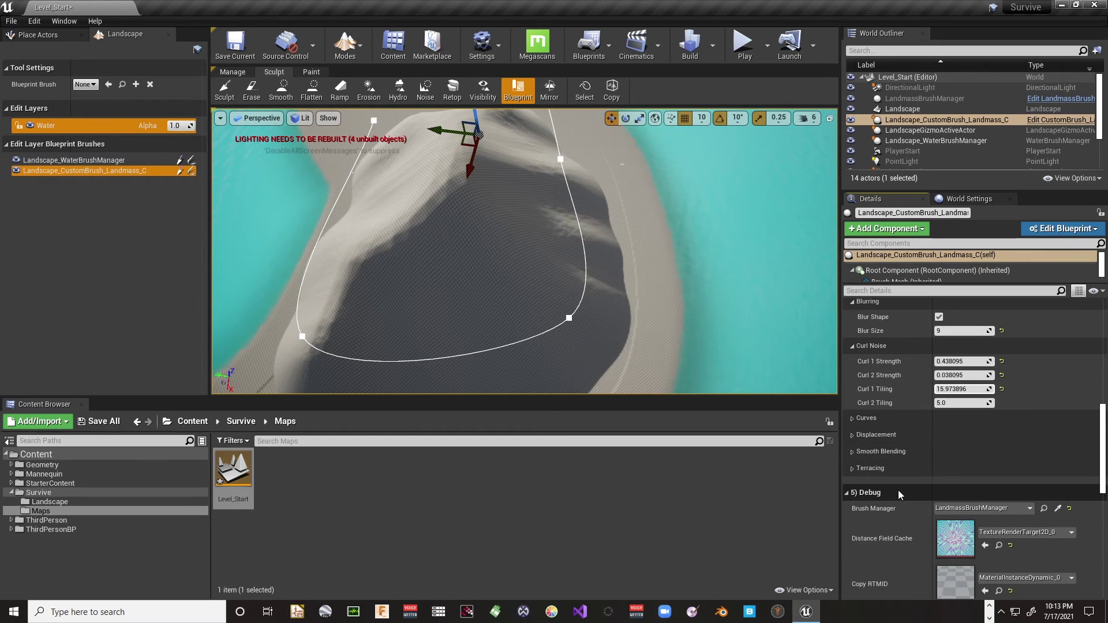
pyautogui.click(852, 436)
pyautogui.scroll(-2, 883, 455)
pyautogui.scroll(-2, 883, 455)
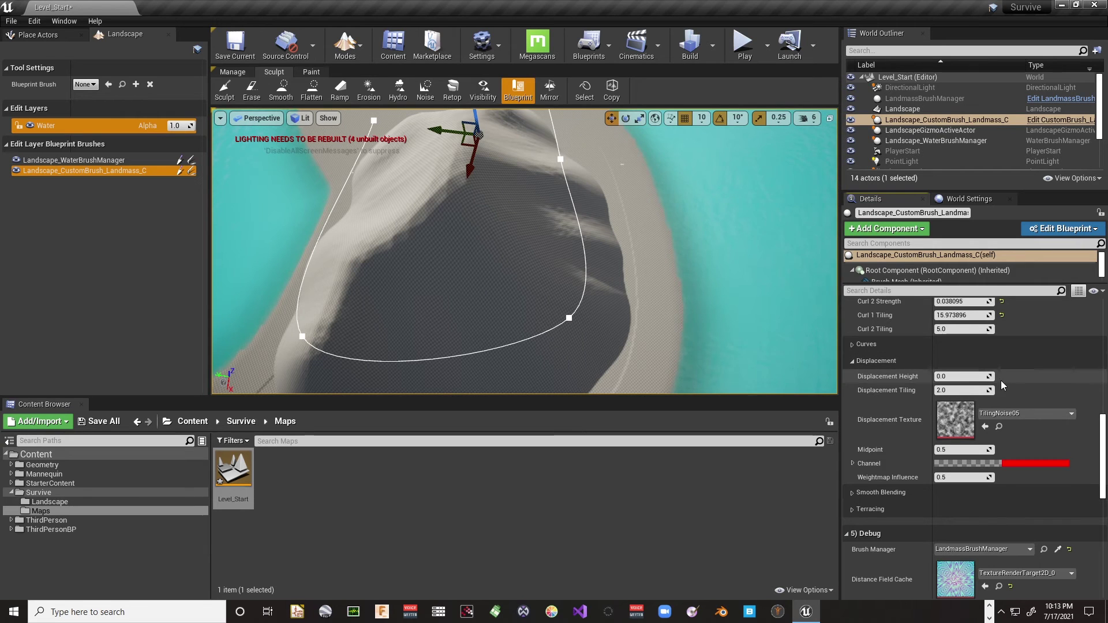
pyautogui.moveTo(962, 376); pyautogui.dragTo(993, 377)
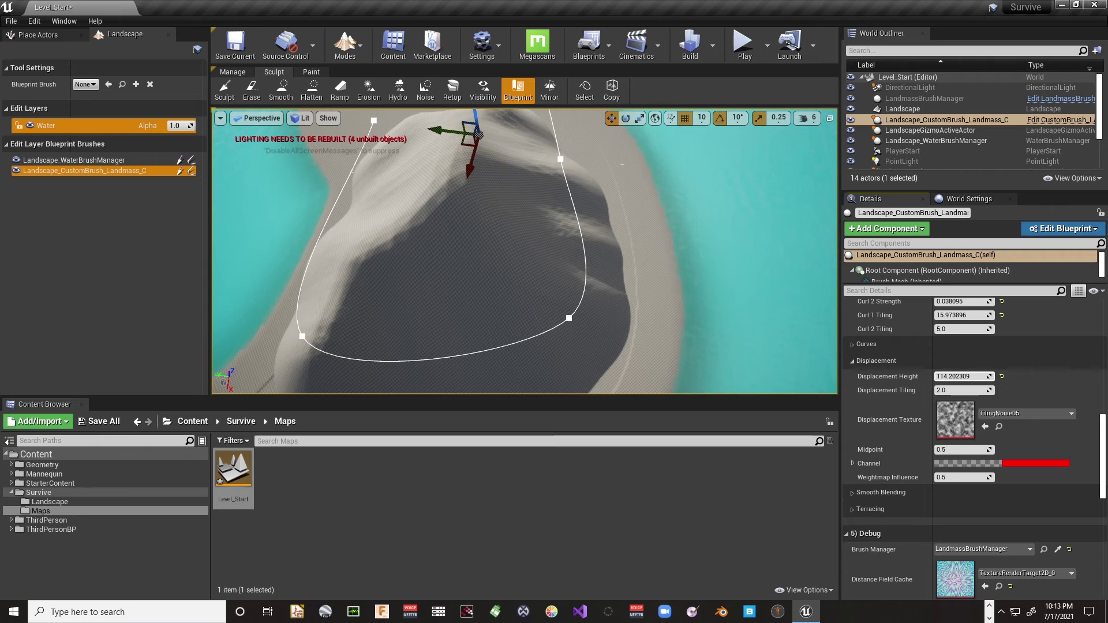
pyautogui.moveTo(962, 377); pyautogui.dragTo(1033, 377)
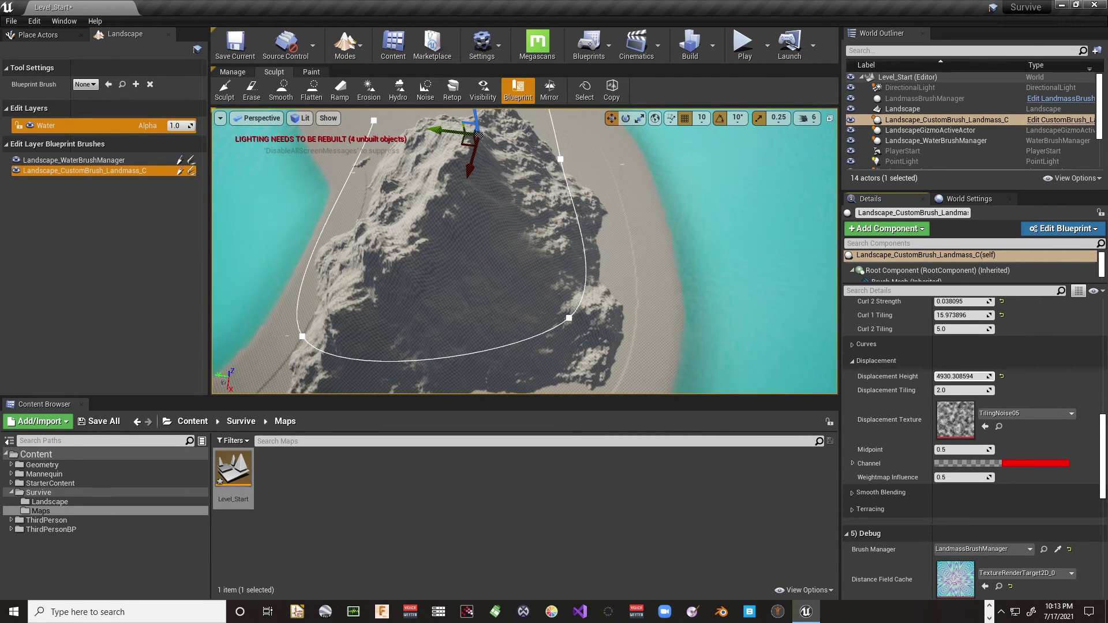
pyautogui.moveTo(437, 235); pyautogui.dragTo(381, 185, button='right')
pyautogui.keyDown('alt'); pyautogui.moveTo(346, 223); pyautogui.dragTo(323, 219); pyautogui.keyUp('alt')
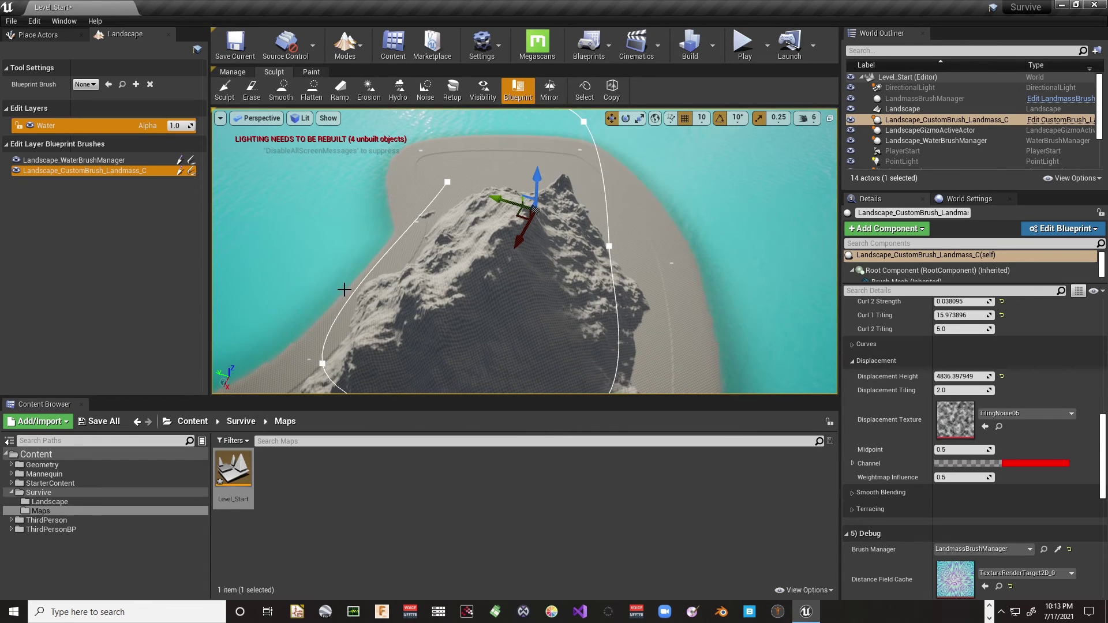
# Switch to Select mode and raise the PlayerStart from below the landscape to above the mountain.
pyautogui.doubleClick(893, 152)
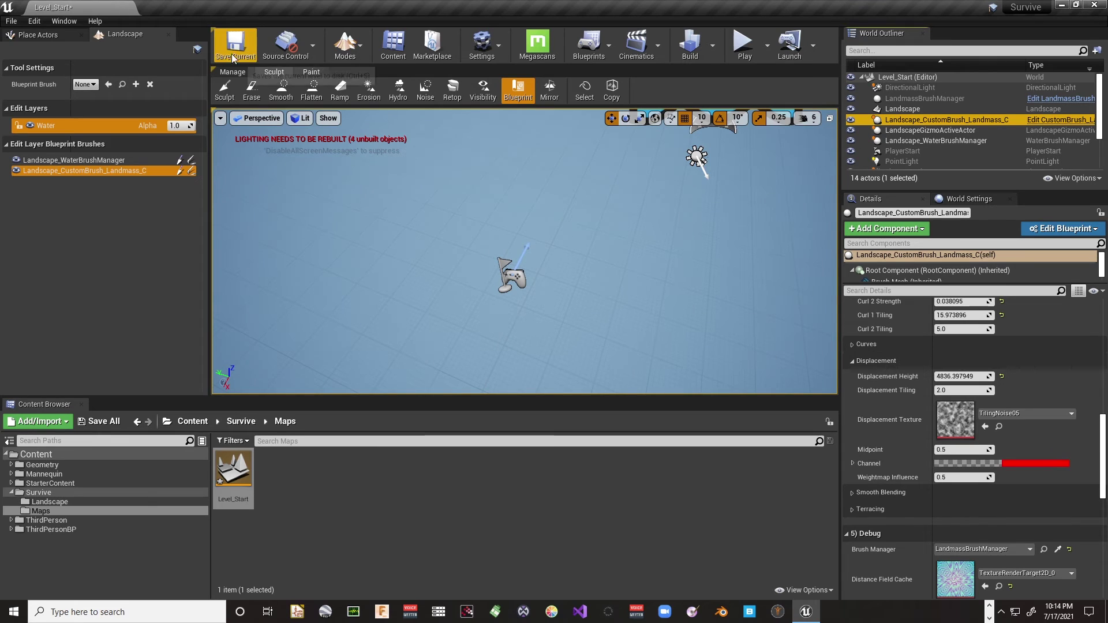
pyautogui.click(358, 56)
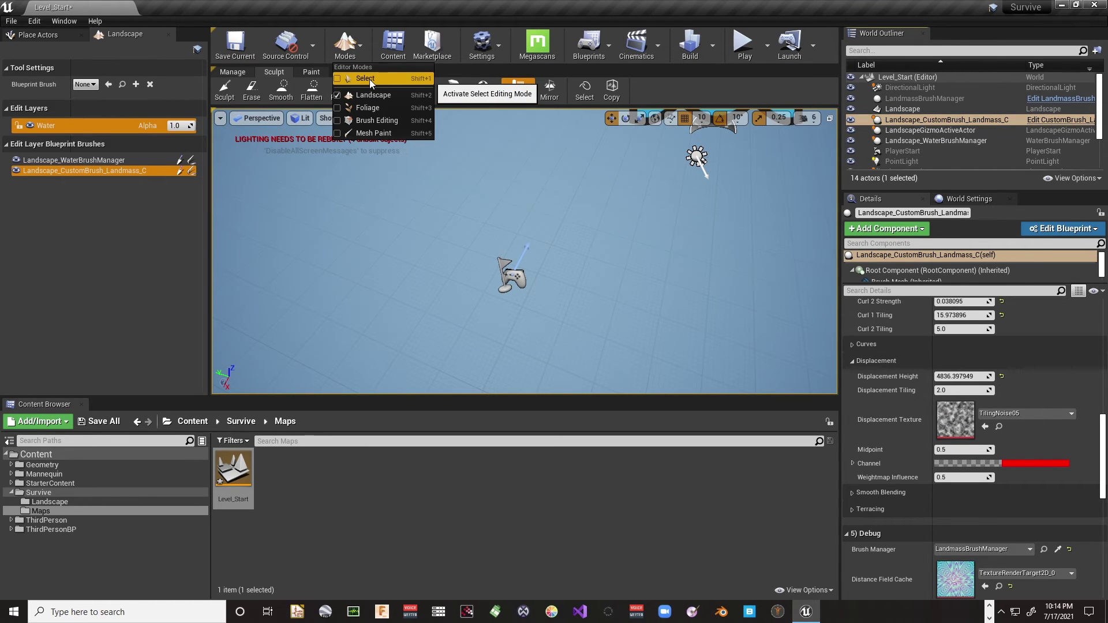
pyautogui.click(369, 79)
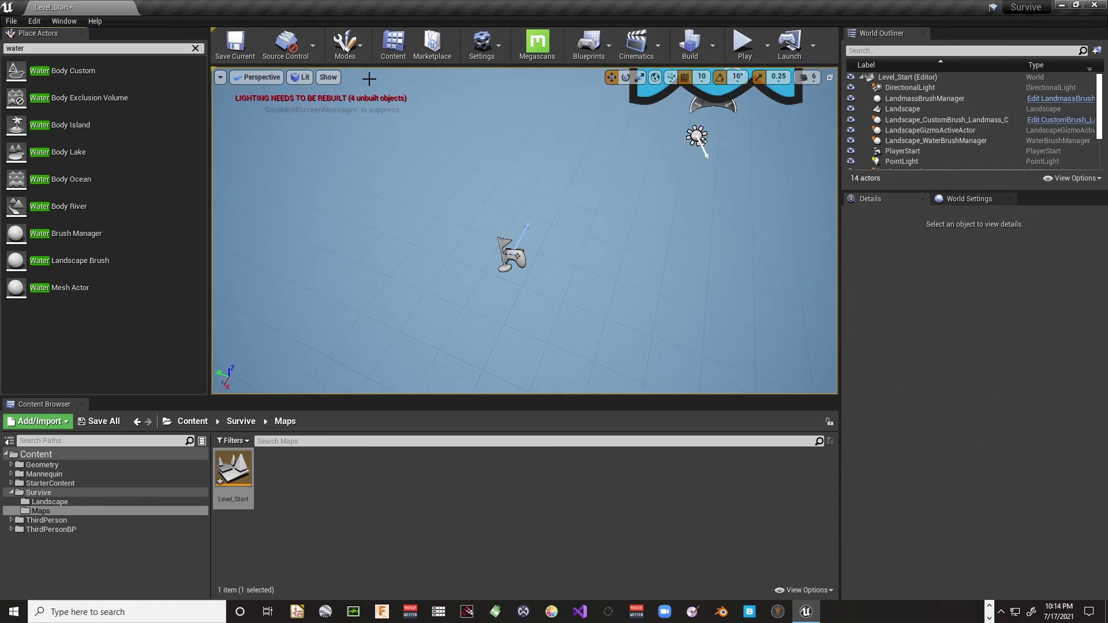
pyautogui.click(909, 152)
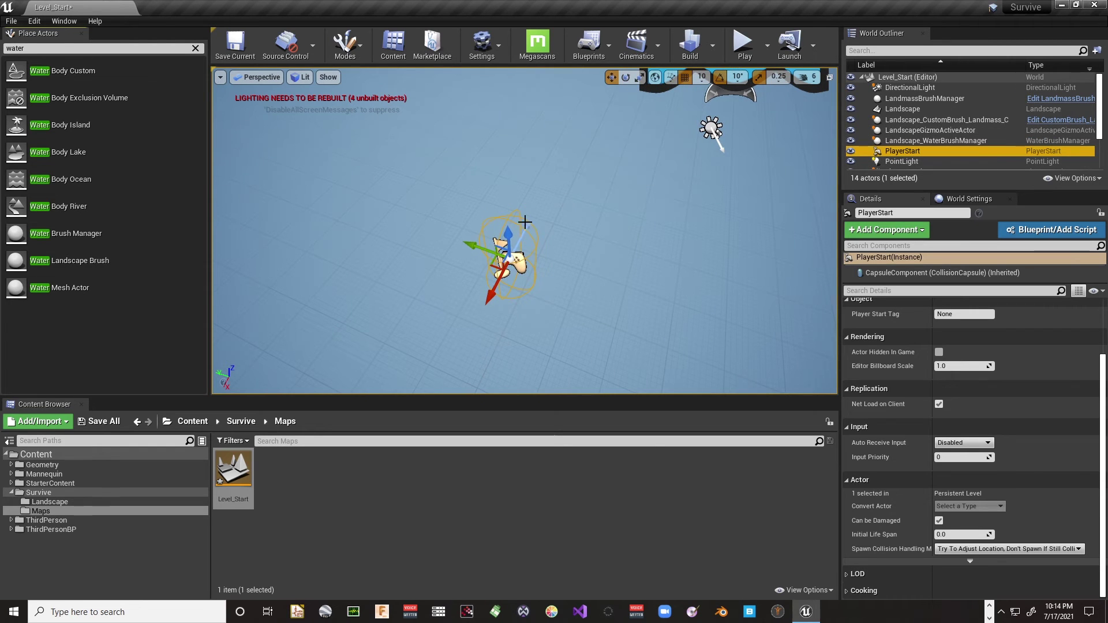
pyautogui.moveTo(503, 238); pyautogui.dragTo(508, 98)
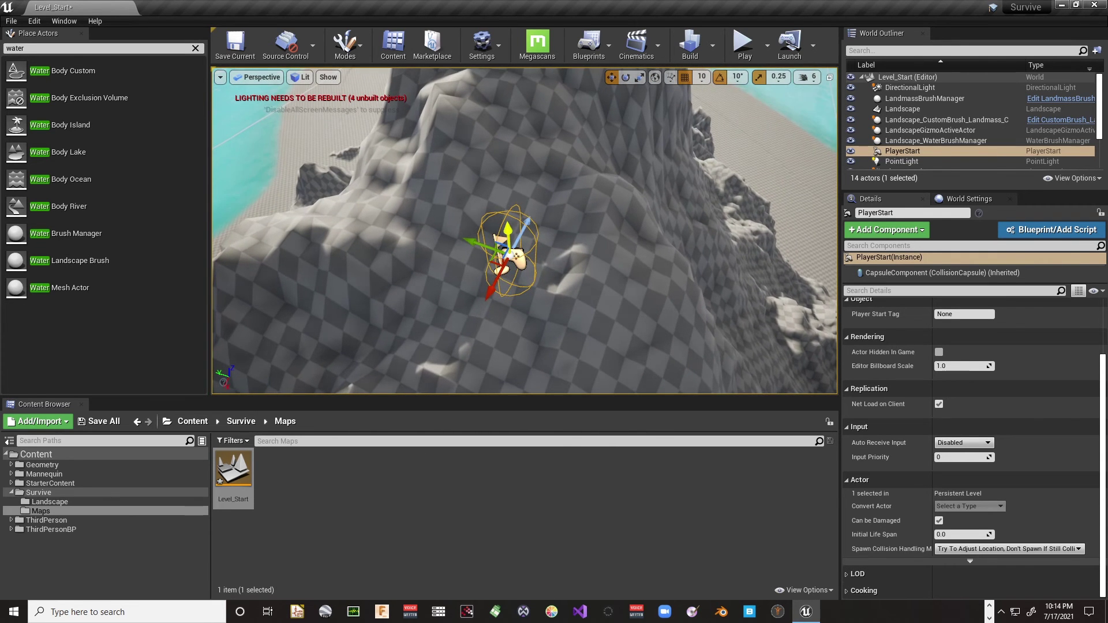
# Move the PlayerStart horizontally off the mountain to a spot over the flat sand near the shore.
pyautogui.moveTo(472, 247); pyautogui.dragTo(271, 181)
pyautogui.keyDown('shift'); pyautogui.moveTo(409, 219); pyautogui.dragTo(294, 181); pyautogui.keyUp('shift')
pyautogui.keyDown('alt'); pyautogui.moveTo(439, 132); pyautogui.dragTo(544, 279); pyautogui.keyUp('alt')
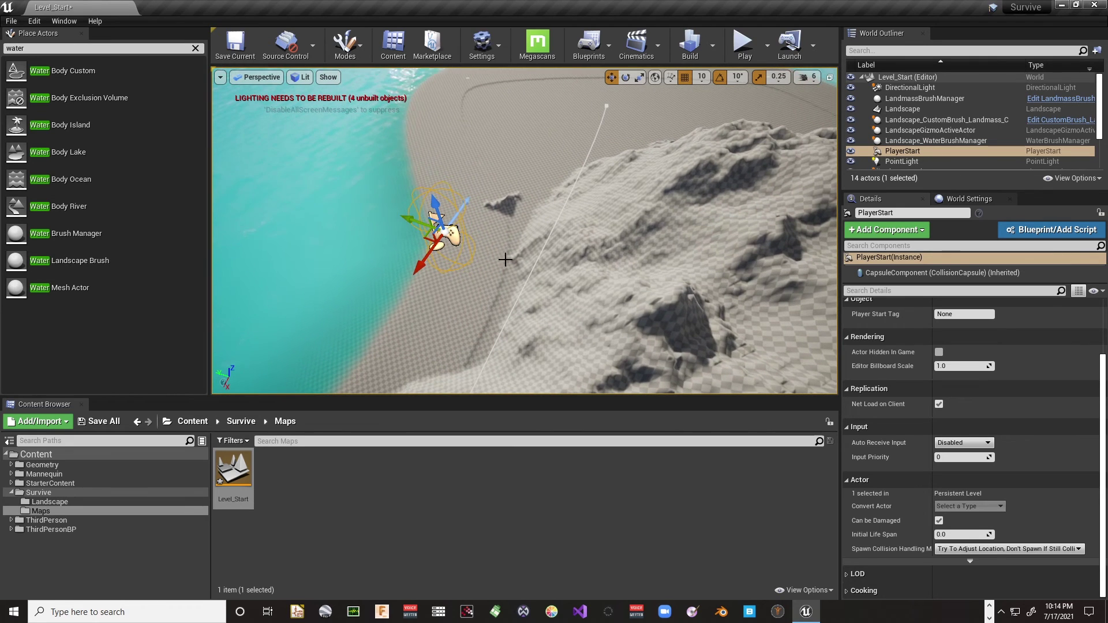
pyautogui.moveTo(397, 281); pyautogui.dragTo(456, 220)
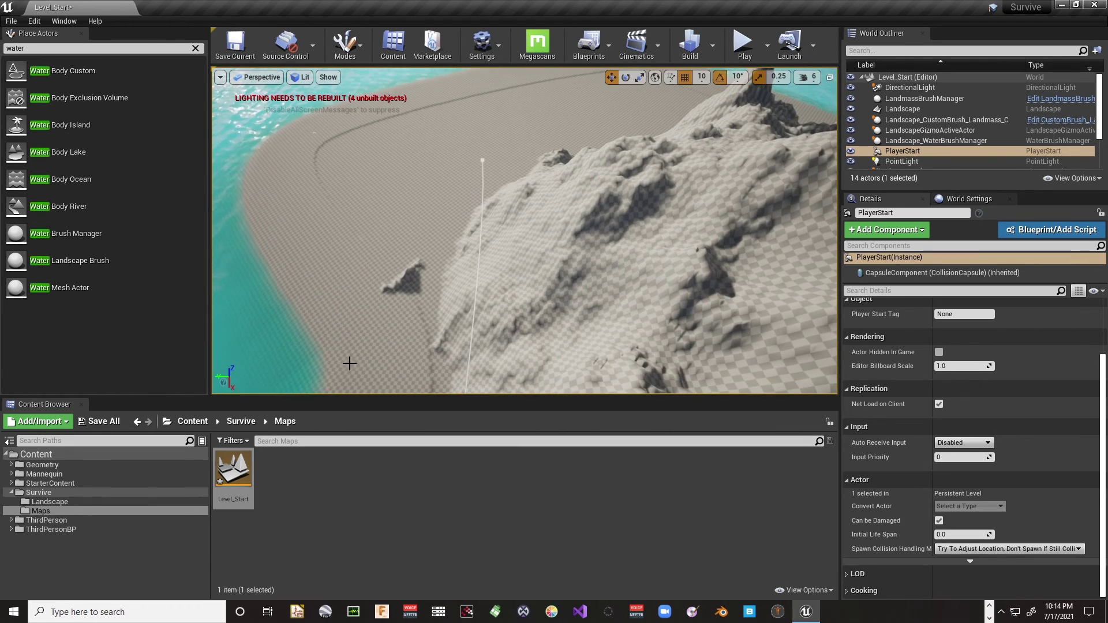
pyautogui.keyDown('alt'); pyautogui.moveTo(384, 275); pyautogui.dragTo(384, 271); pyautogui.keyUp('alt')
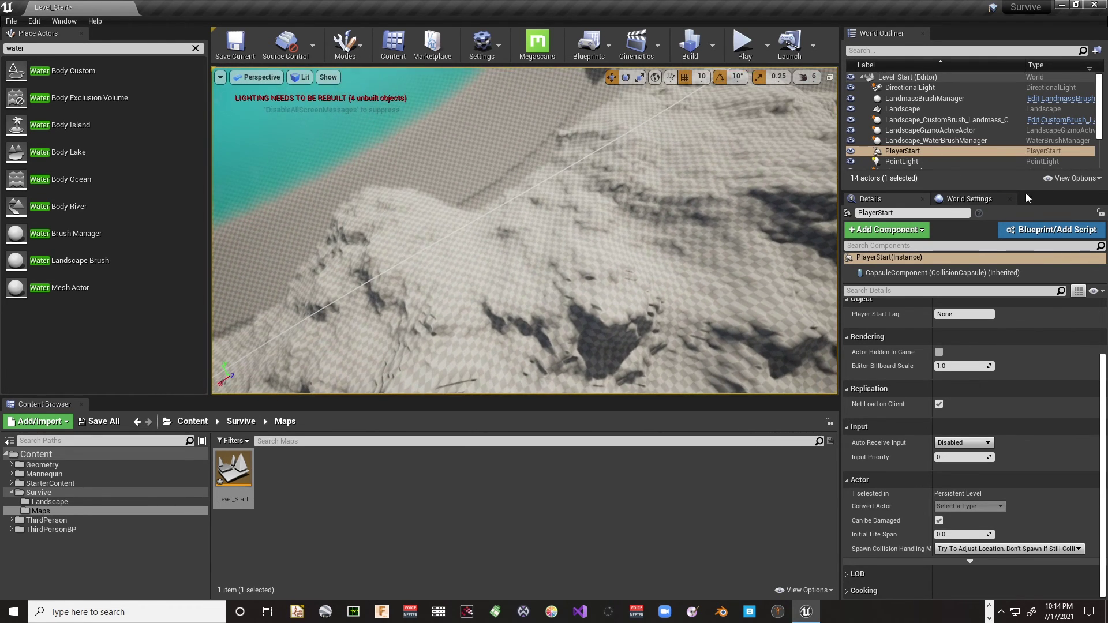
pyautogui.doubleClick(930, 151)
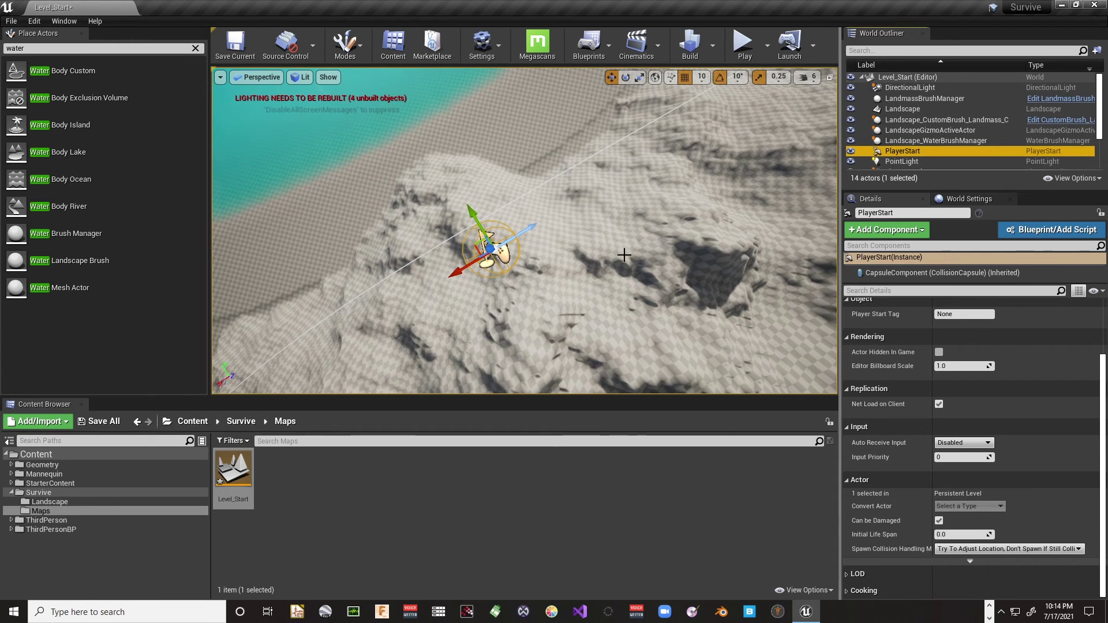
pyautogui.keyDown('shift'); pyautogui.moveTo(453, 272); pyautogui.dragTo(569, 204); pyautogui.keyUp('shift')
pyautogui.keyDown('alt'); pyautogui.moveTo(488, 271); pyautogui.dragTo(242, 349); pyautogui.keyUp('alt')
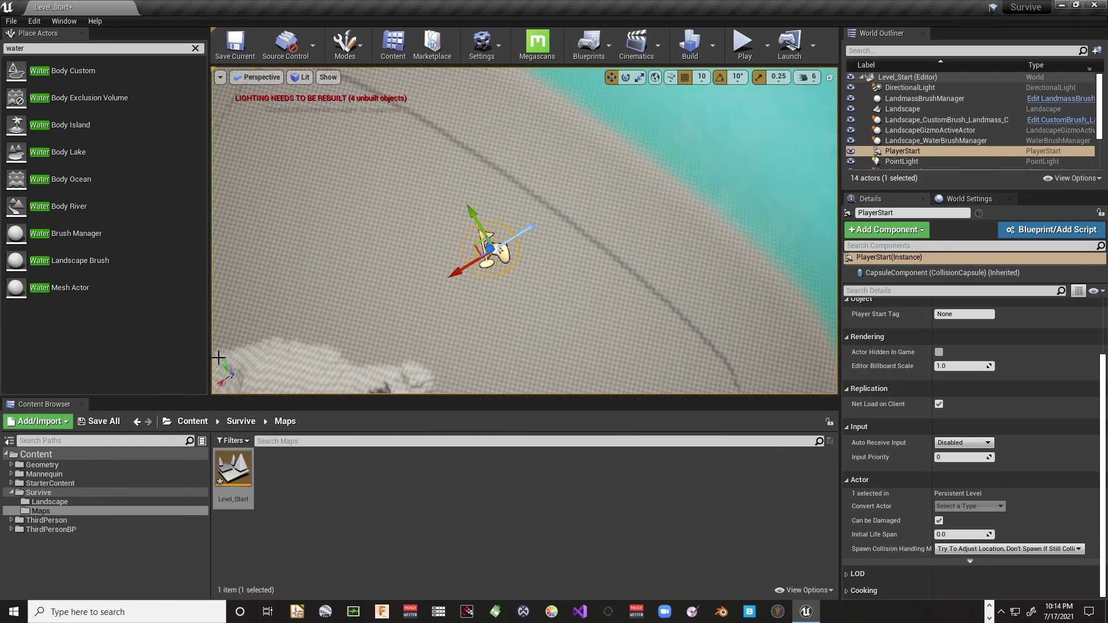
# Lower the PlayerStart until it rests just above the flat ground beside the mountain.
pyautogui.moveTo(592, 195); pyautogui.dragTo(429, 223, button='right')
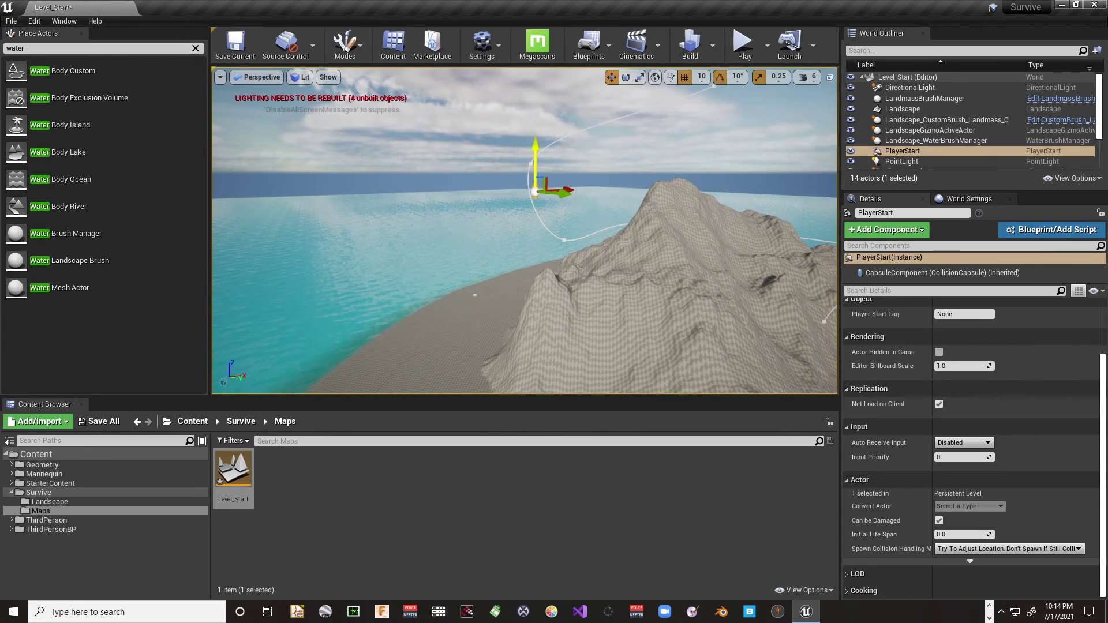
pyautogui.keyDown('shift'); pyautogui.moveTo(535, 155); pyautogui.dragTo(535, 263); pyautogui.keyUp('shift')
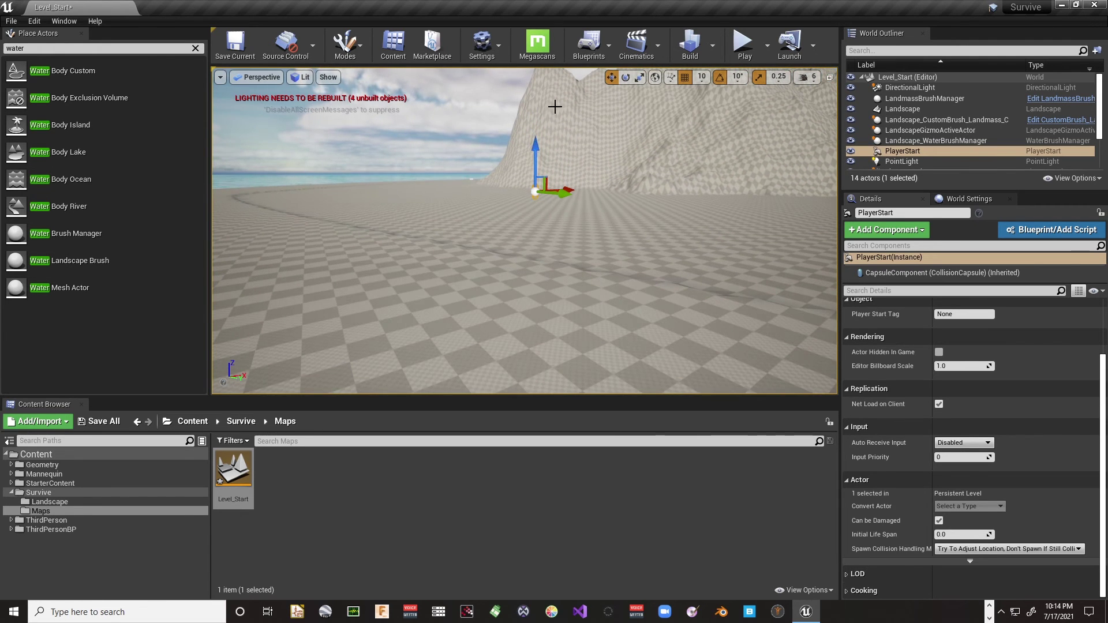
pyautogui.doubleClick(926, 150)
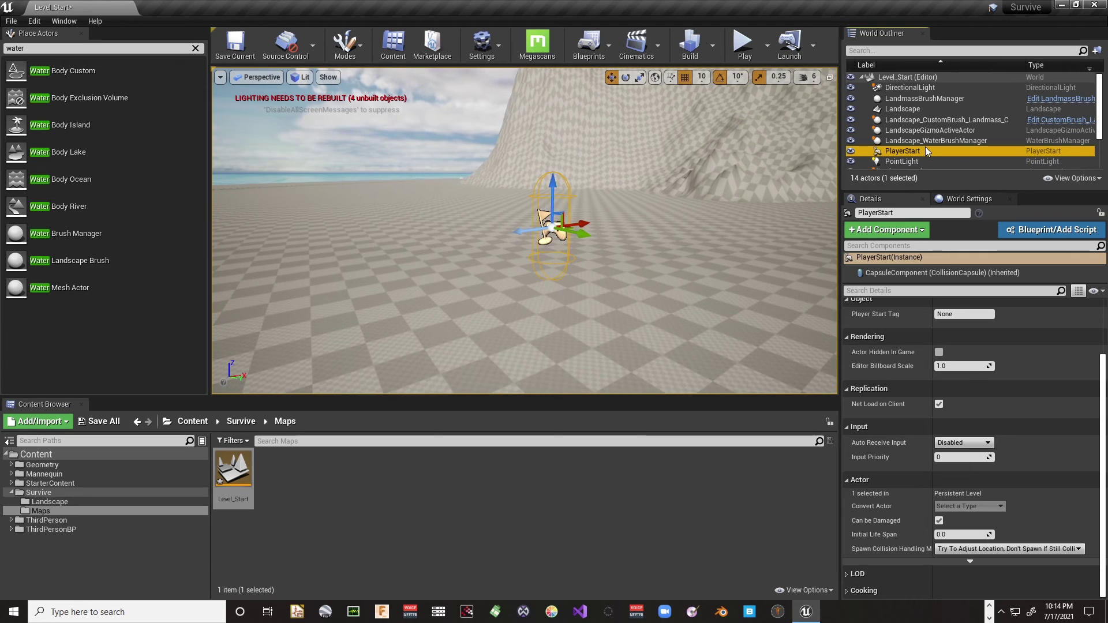
pyautogui.moveTo(553, 188); pyautogui.dragTo(541, 225)
pyautogui.moveTo(529, 271); pyautogui.dragTo(521, 319)
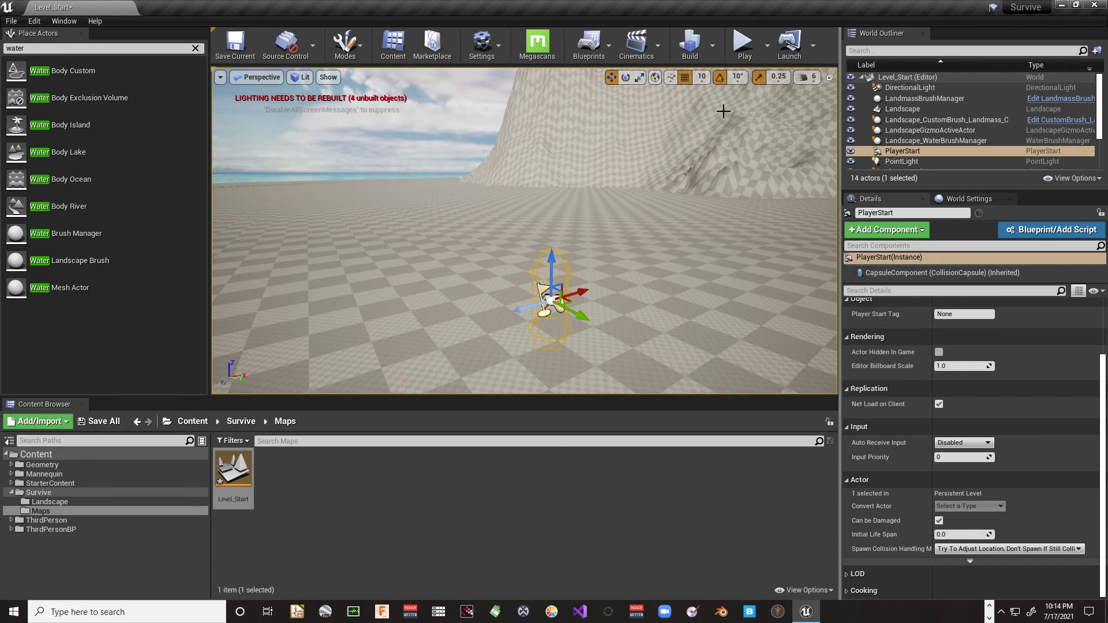
# Playtest the level by running the character up the mountain slope and back across the flat sand, and end the session.
pyautogui.click(743, 44)
pyautogui.click(704, 186)
pyautogui.press('w')
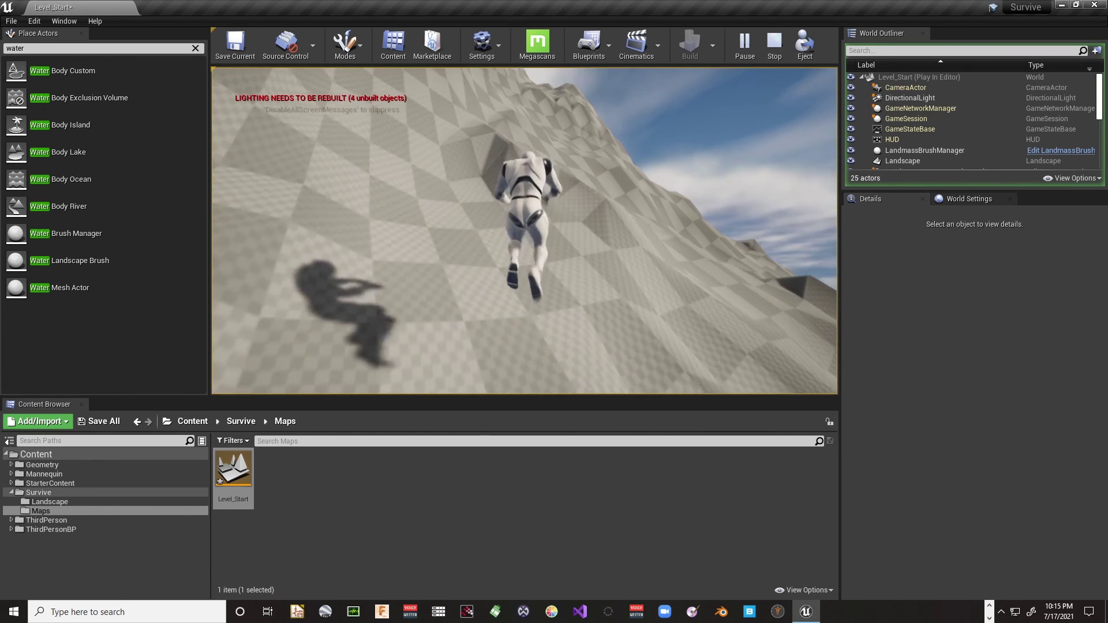
pyautogui.press('w')
pyautogui.press('w')
pyautogui.press('w')
pyautogui.press('s')
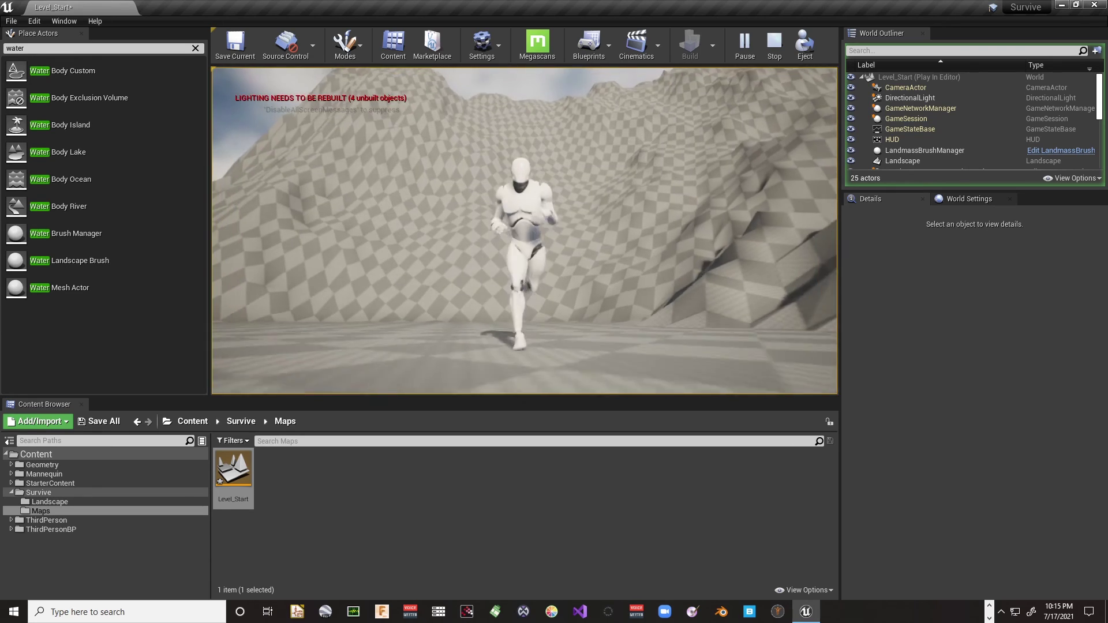
pyautogui.press('s')
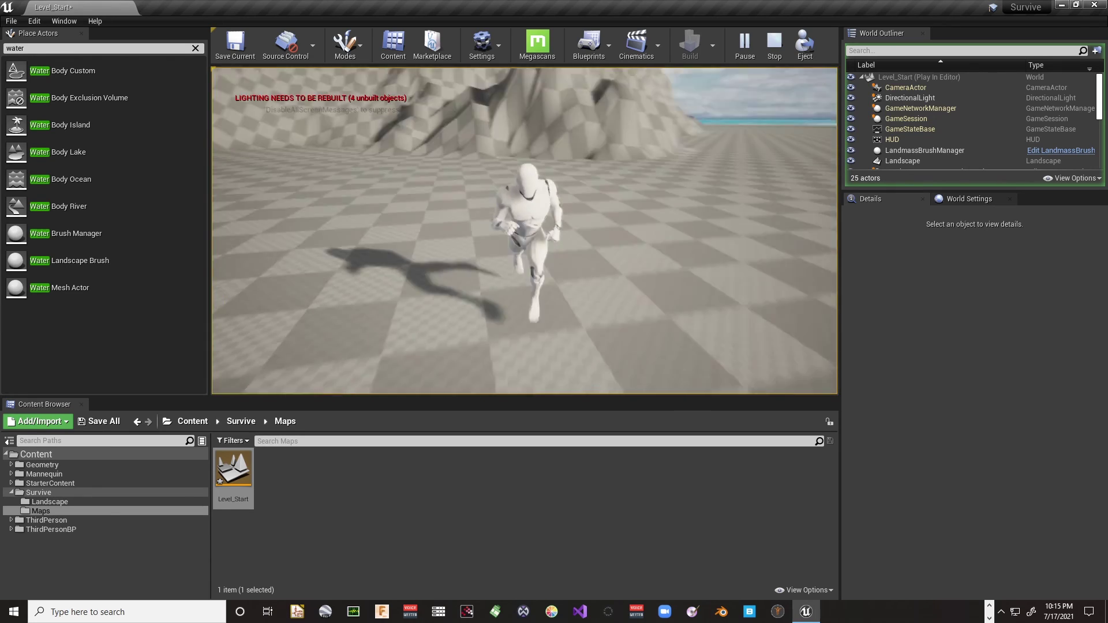
pyautogui.press('w')
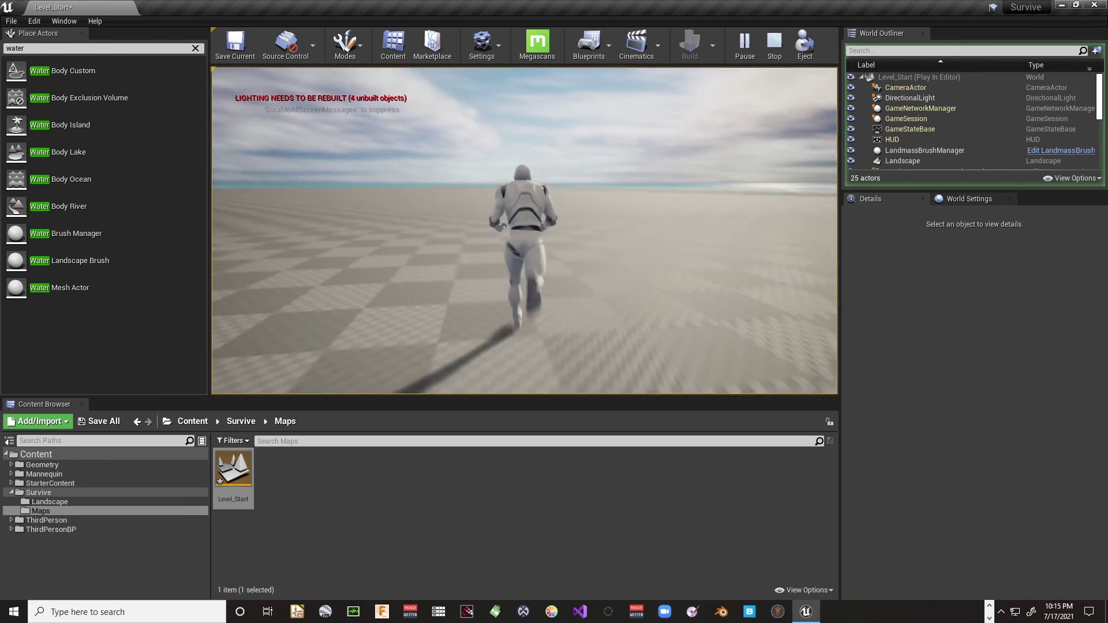
pyautogui.press('w')
pyautogui.press('Escape')
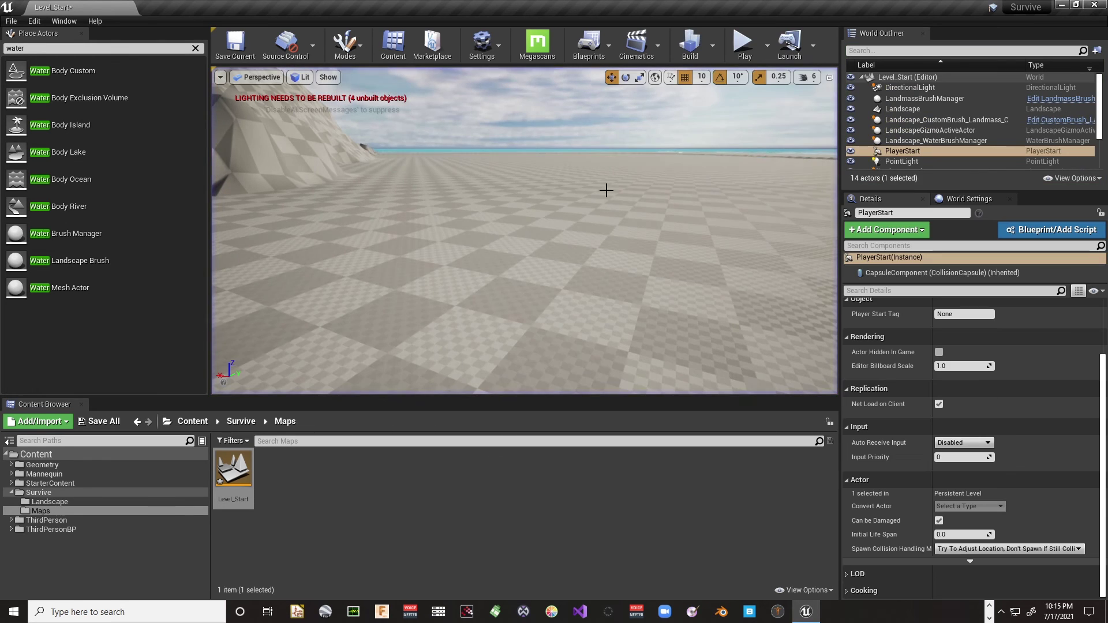
# Switch to Landscape mode and look through the available blueprint brushes without choosing one.
pyautogui.click(362, 41)
pyautogui.click(369, 94)
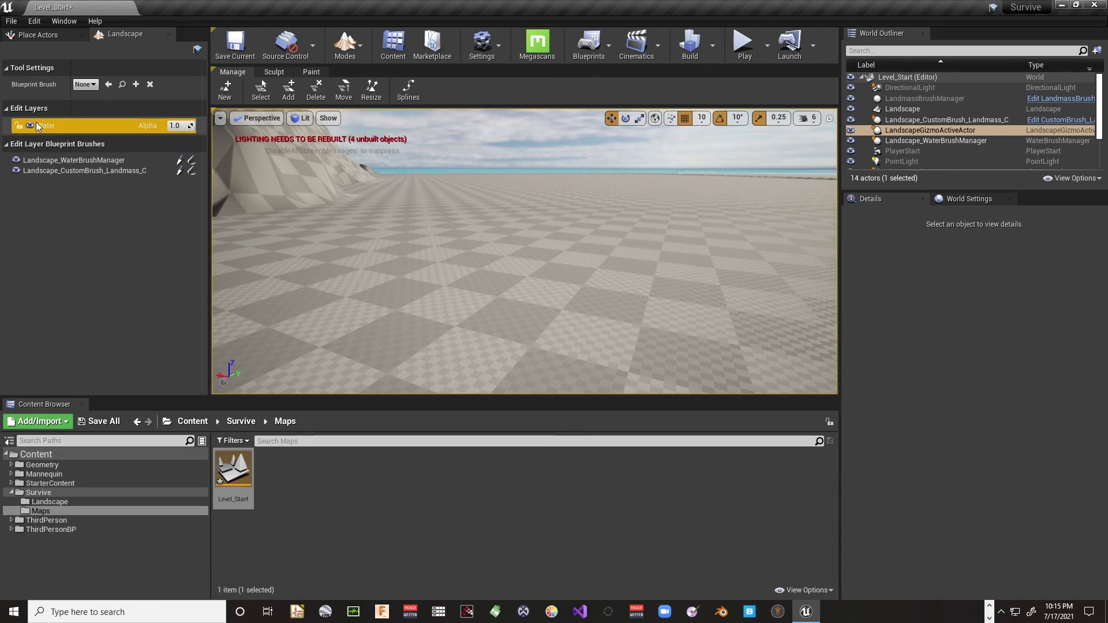
pyautogui.click(85, 84)
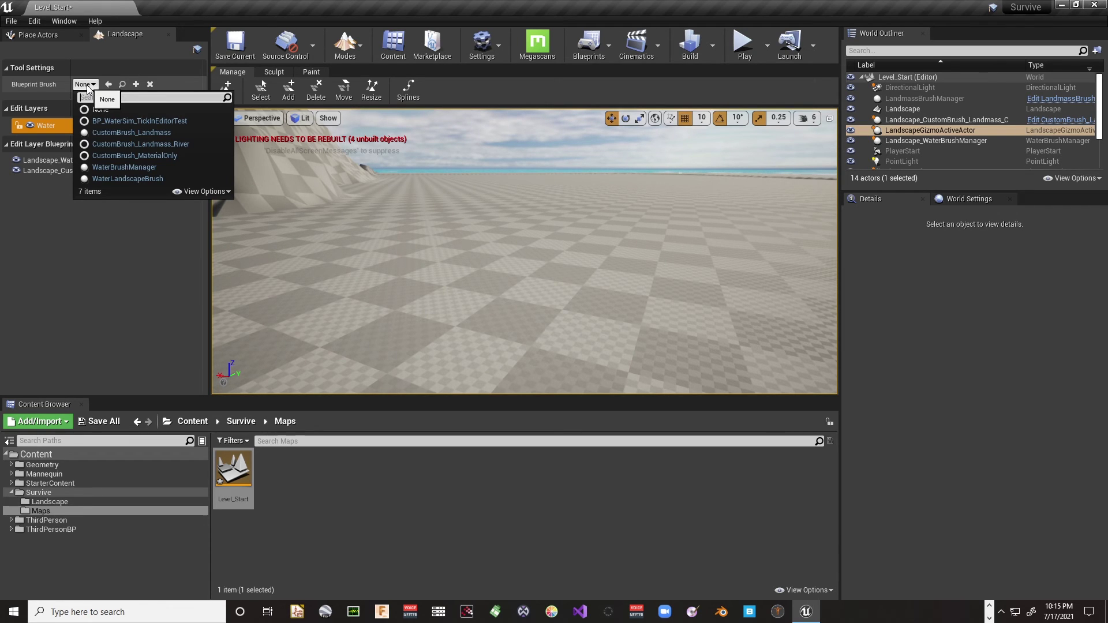
pyautogui.click(54, 126)
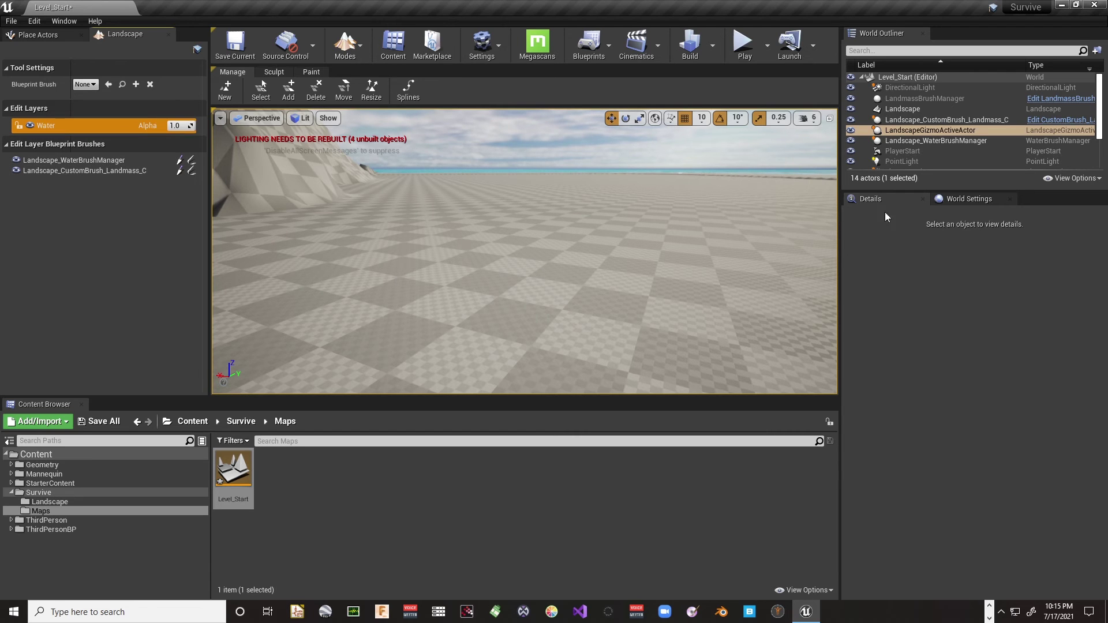
pyautogui.click(919, 119)
pyautogui.rightClick(920, 122)
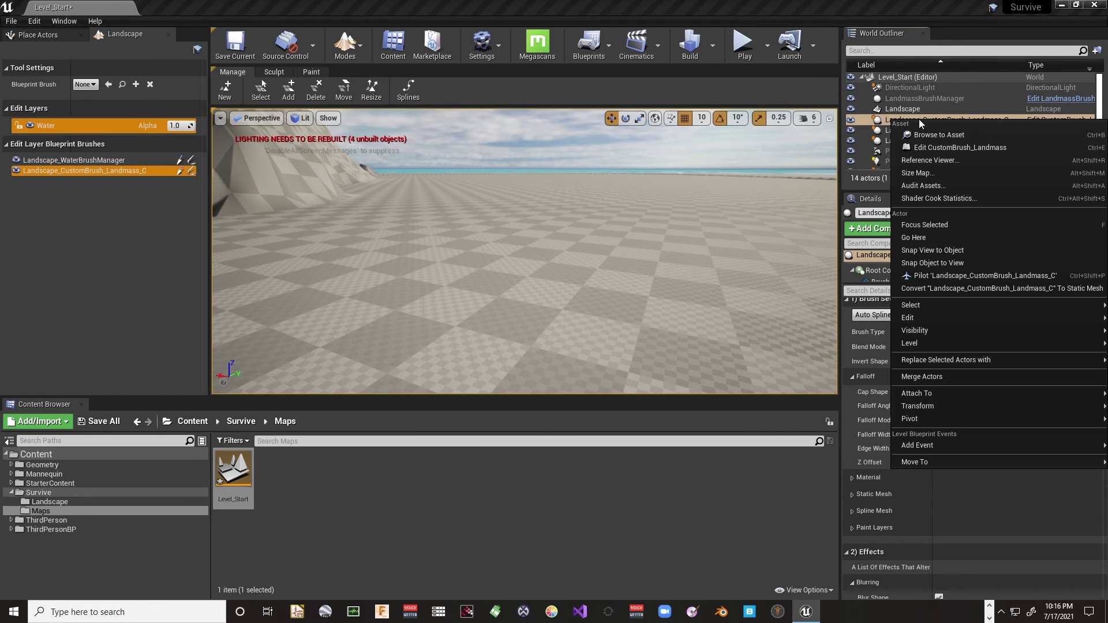
pyautogui.click(940, 149)
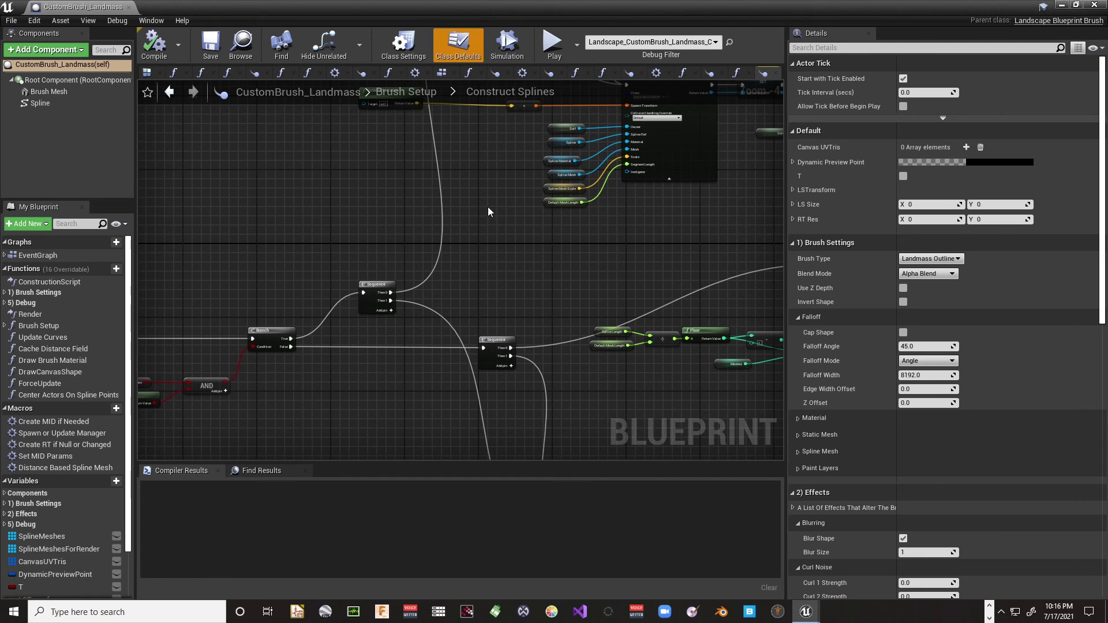
pyautogui.click(127, 7)
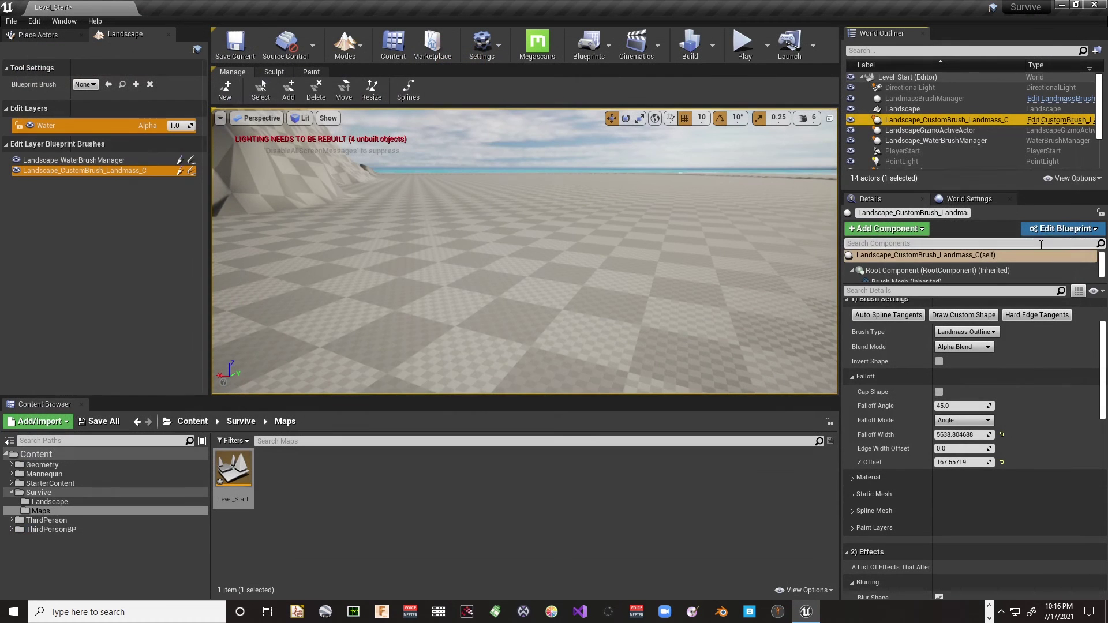
# Copy the Landscape_CustomBrush_Landmass_C actor.
pyautogui.rightClick(933, 119)
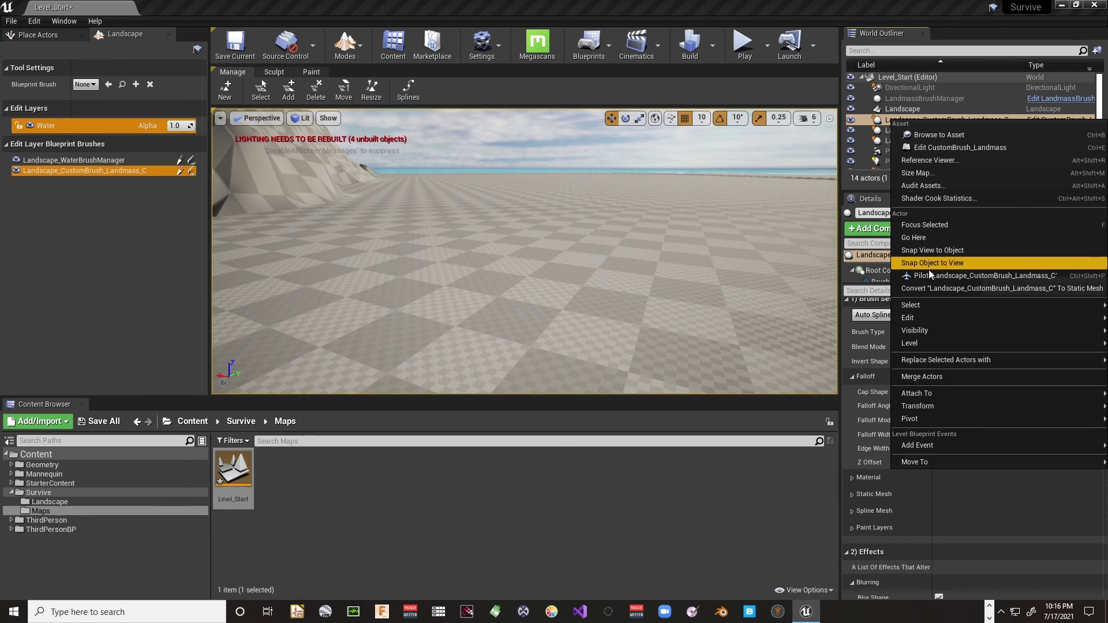
pyautogui.moveTo(925, 323)
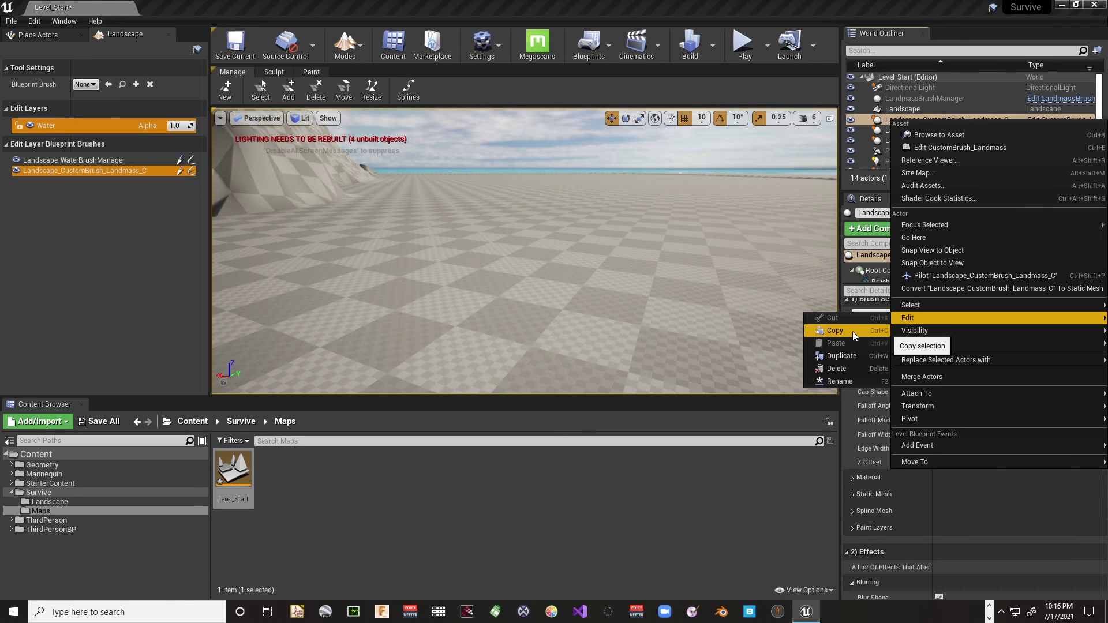
pyautogui.click(853, 331)
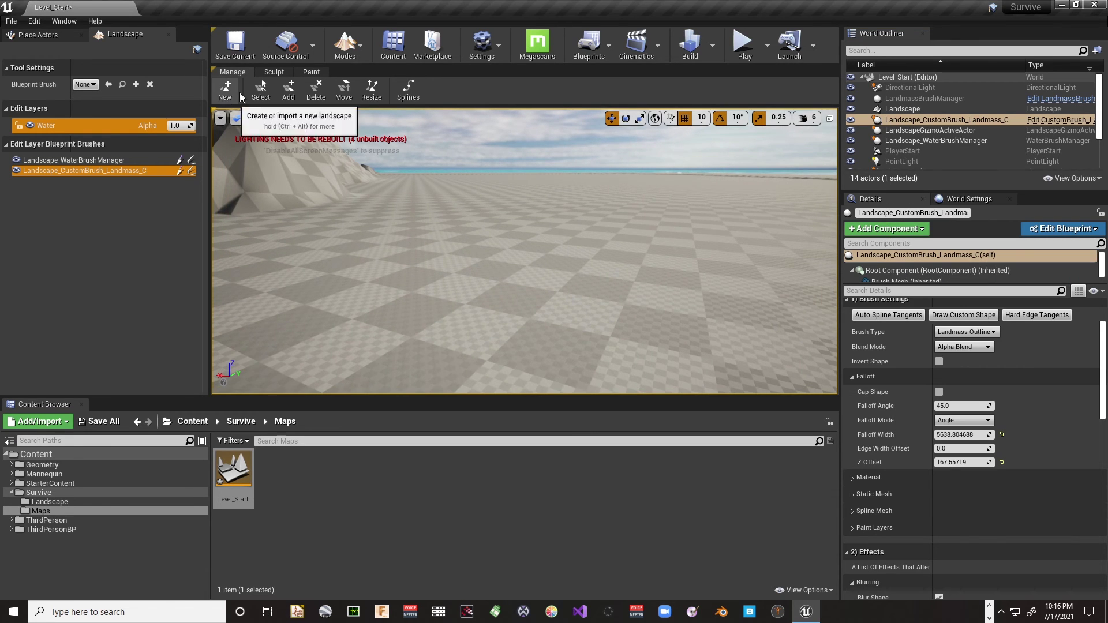
# Create a new landscape edit layer alongside Water and name it lANDmODIFIERS.
pyautogui.rightClick(62, 130)
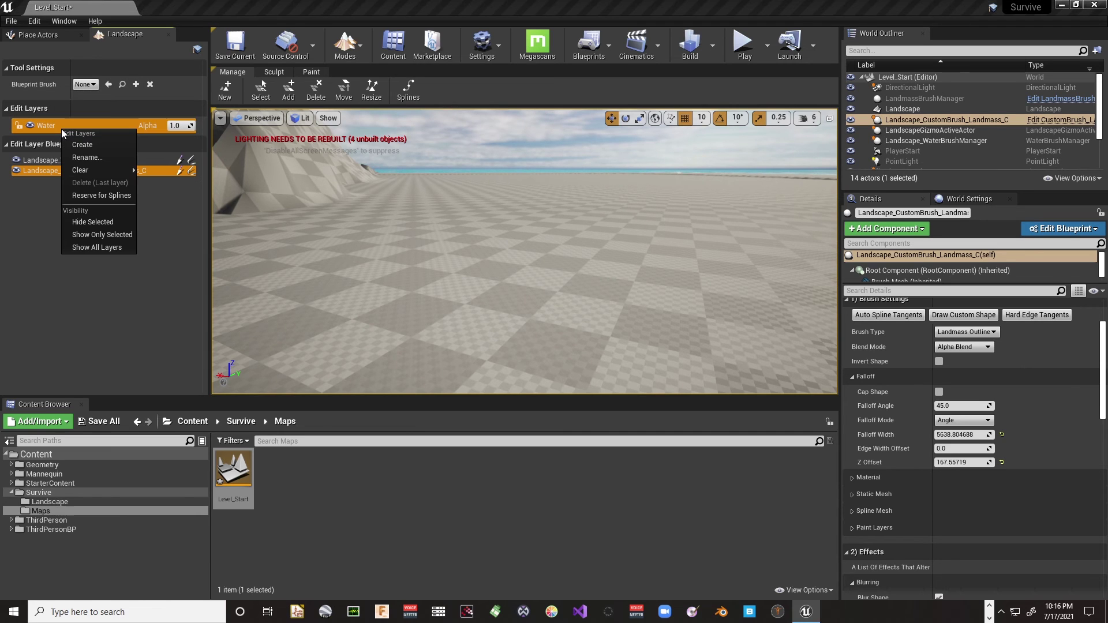
pyautogui.click(87, 143)
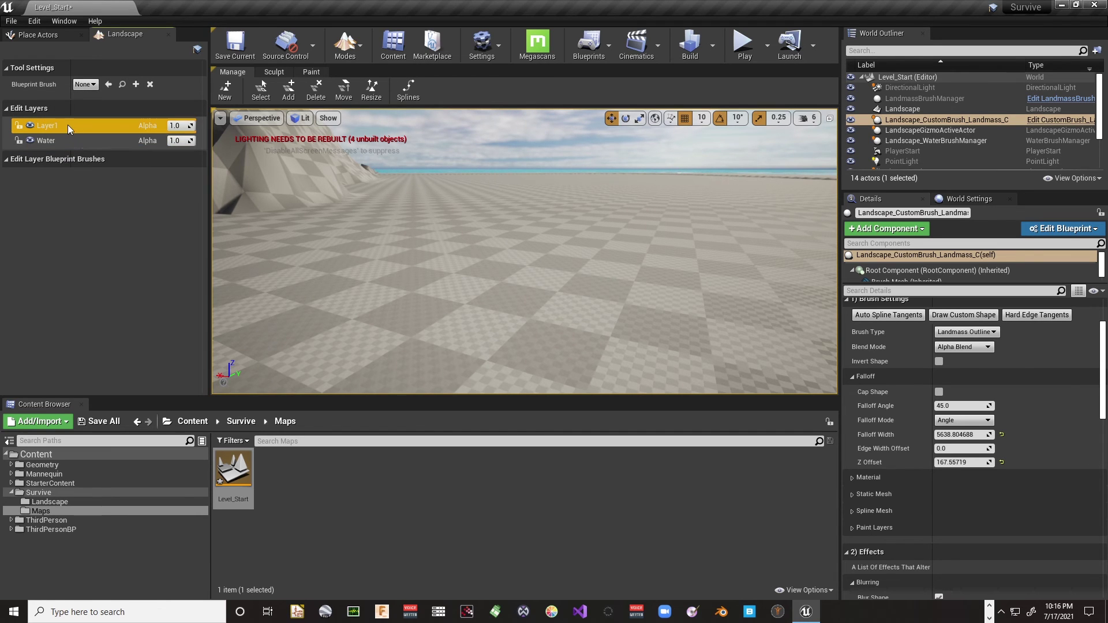
pyautogui.doubleClick(62, 126)
pyautogui.write('IAN')
pyautogui.write('DmODIFIERS')
pyautogui.press('Return')
# Try to rename the new edit layer to LandModifiers.
pyautogui.doubleClick(68, 126)
pyautogui.write('LandModifiers')
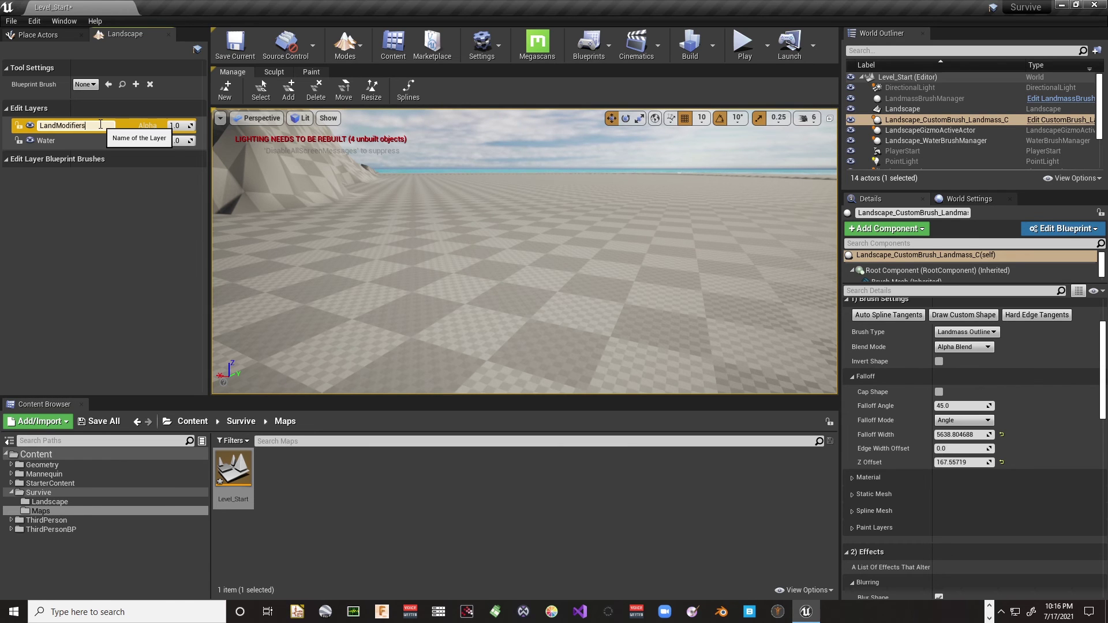
pyautogui.press('Return')
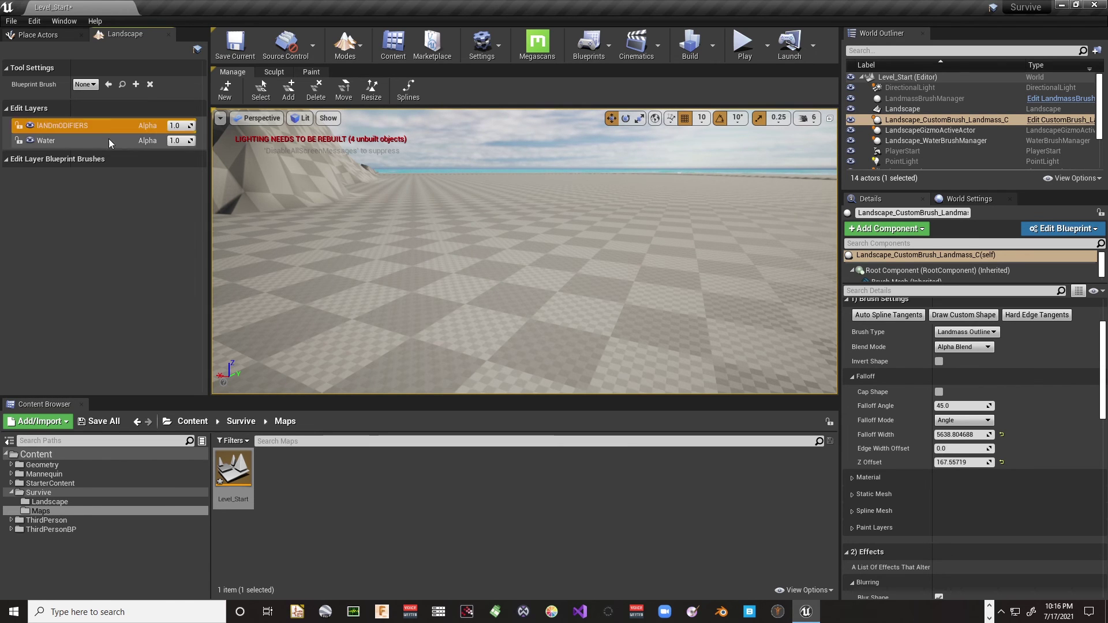
pyautogui.doubleClick(94, 126)
pyautogui.click(102, 177)
# Choose the CustomBrush_MaterialOnly blueprint brush and place it on the flat sand in the new edit layer.
pyautogui.click(88, 85)
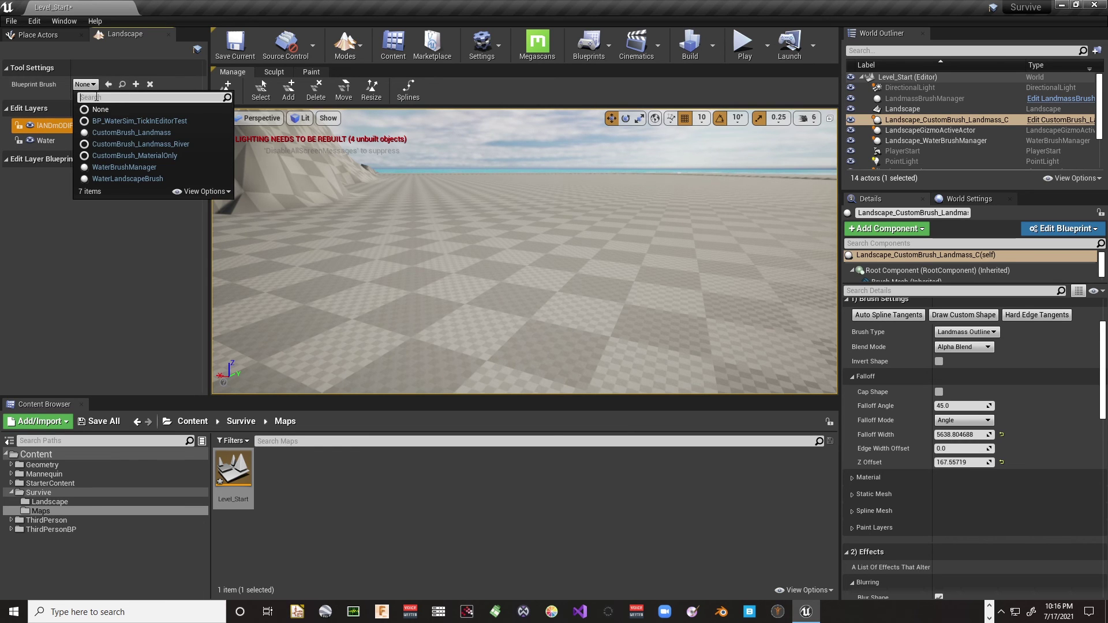
pyautogui.click(112, 156)
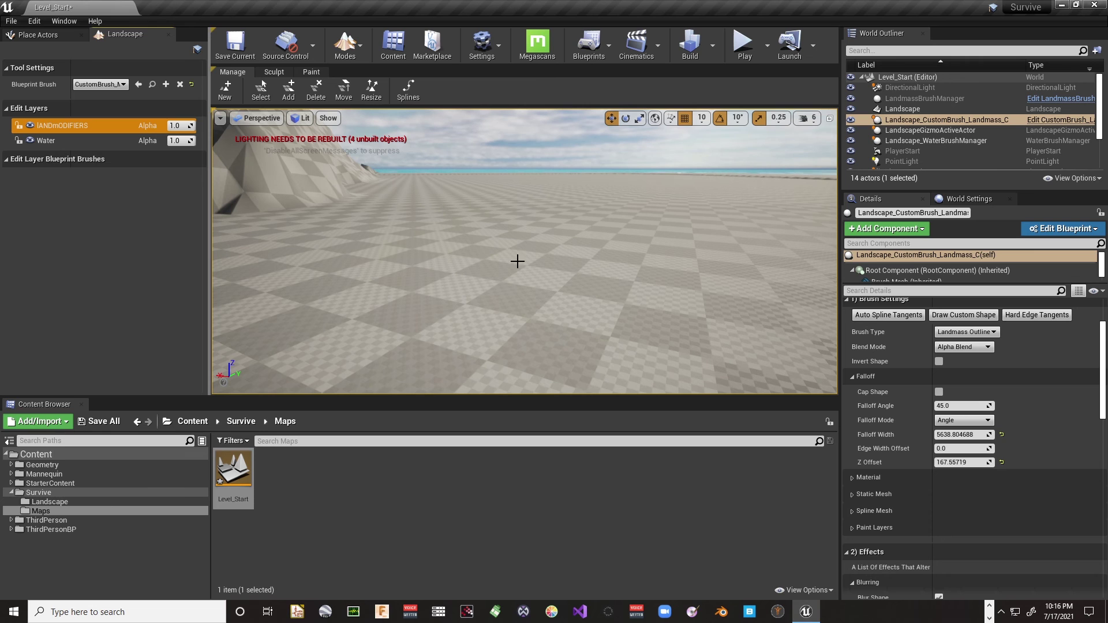
pyautogui.moveTo(580, 270); pyautogui.dragTo(582, 277, button='right')
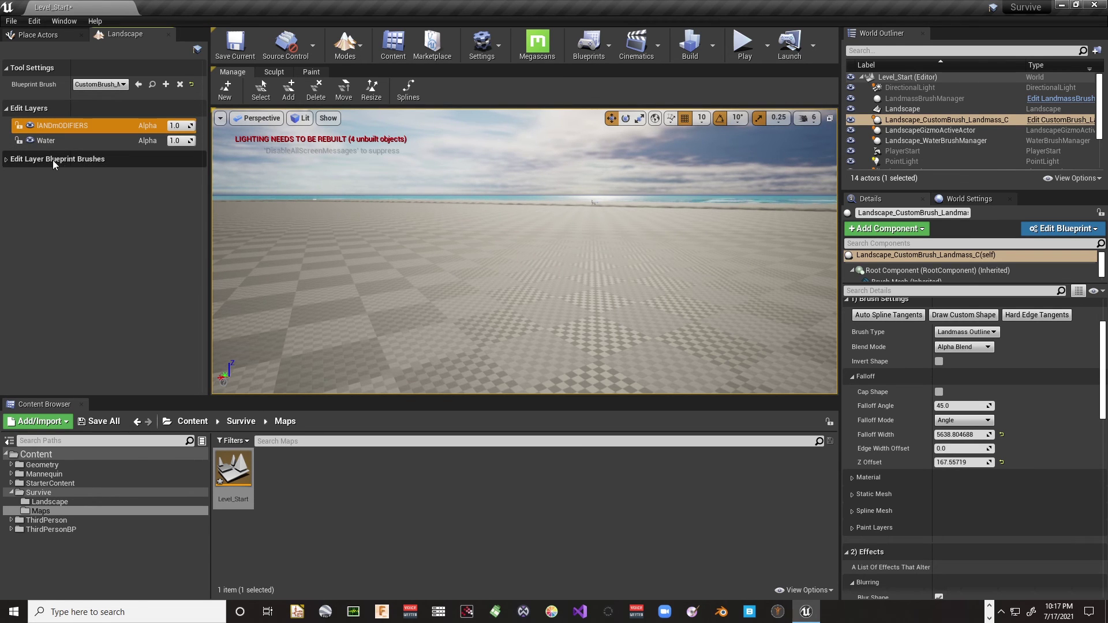
pyautogui.click(23, 160)
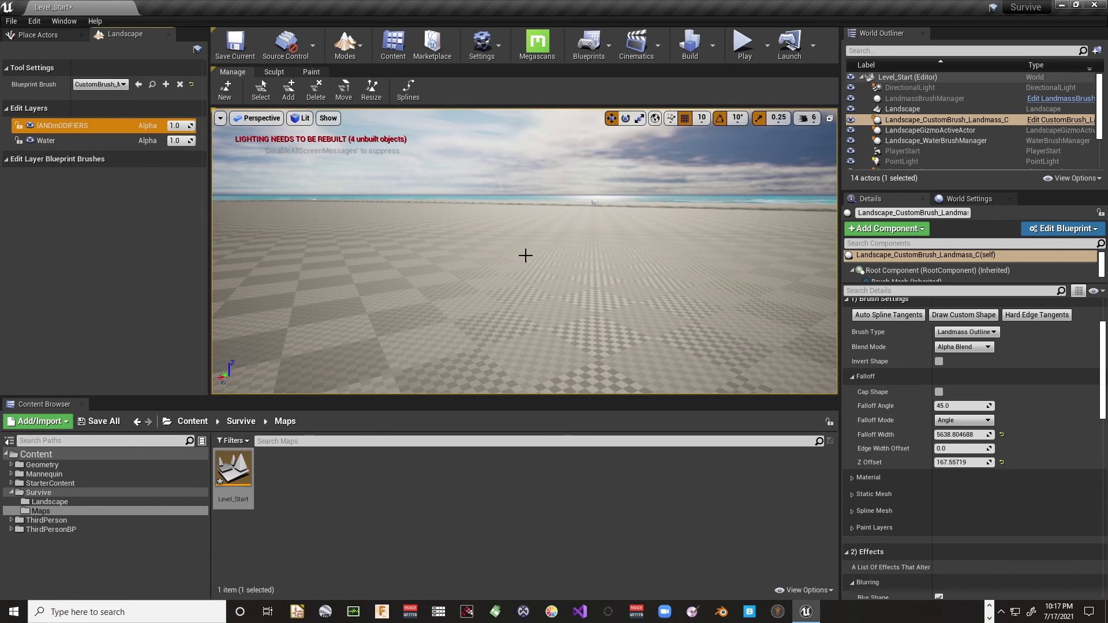
pyautogui.click(500, 271)
pyautogui.moveTo(600, 254)
pyautogui.mouseDown(button='right')
pyautogui.moveTo(554, 225)
pyautogui.moveTo(427, 222)
pyautogui.moveTo(311, 242)
pyautogui.moveTo(294, 191)
pyautogui.moveTo(231, 323)
pyautogui.mouseUp(button='right')
pyautogui.moveTo(456, 280); pyautogui.dragTo(445, 225, button='right')
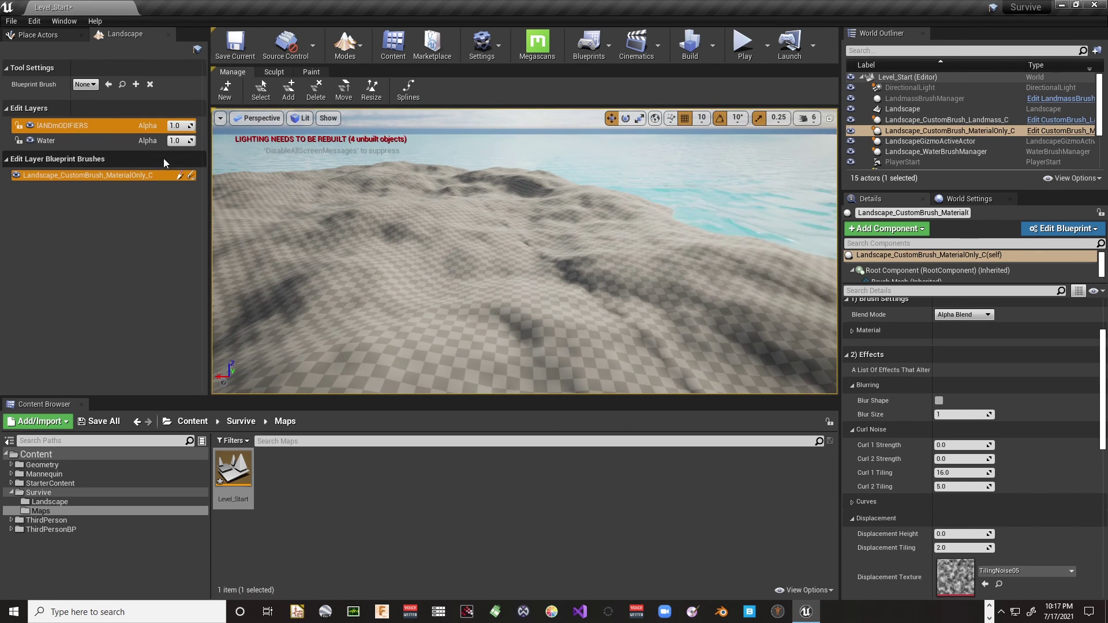
# Try a Curl 1 Strength of about 0.625 on the MaterialOnly brush and reset it to its default.
pyautogui.click(81, 176)
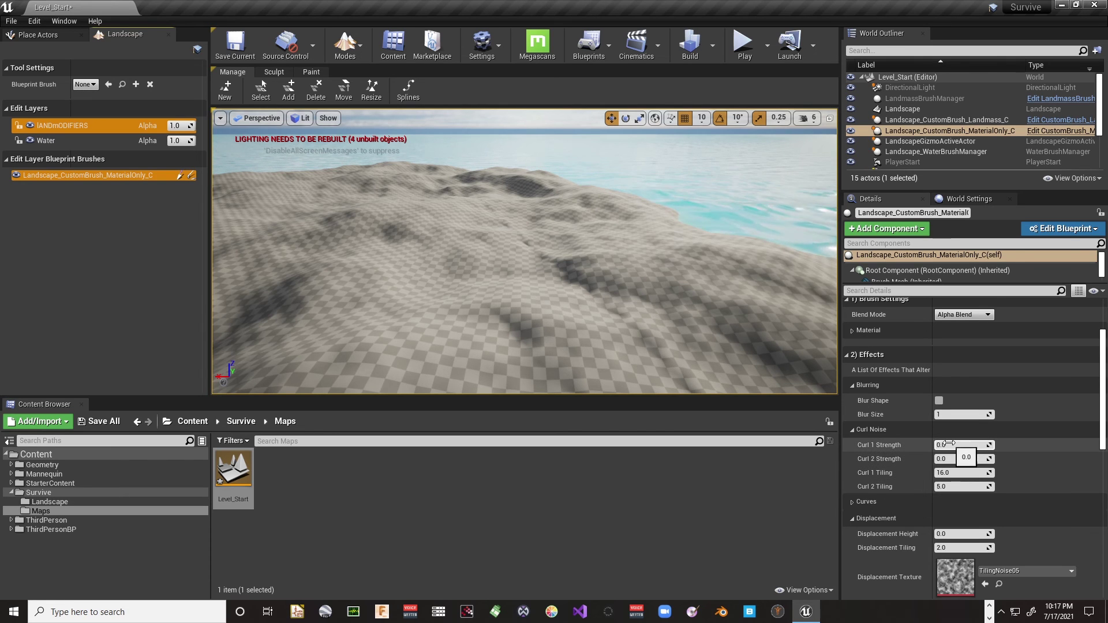
pyautogui.scroll(-3, 912, 446)
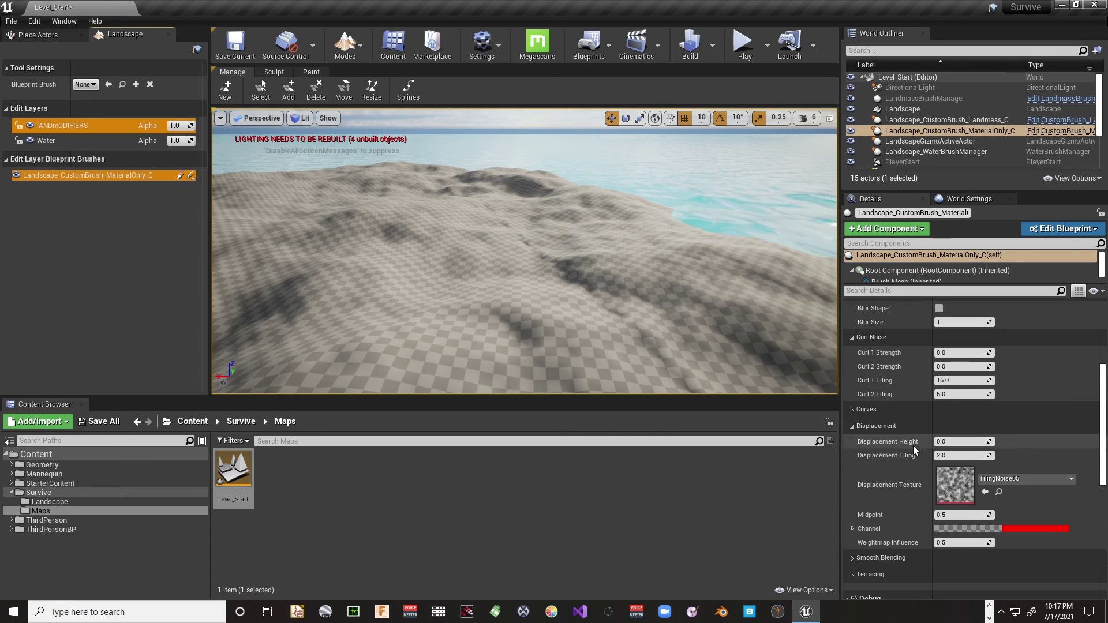
pyautogui.moveTo(951, 354); pyautogui.dragTo(1023, 359)
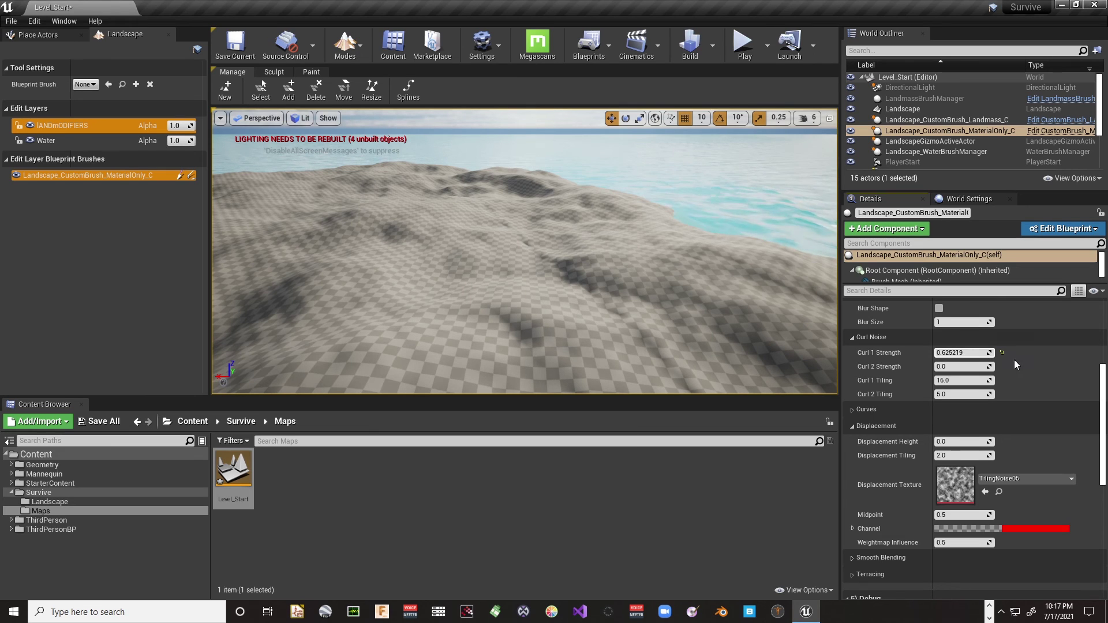
pyautogui.click(1002, 352)
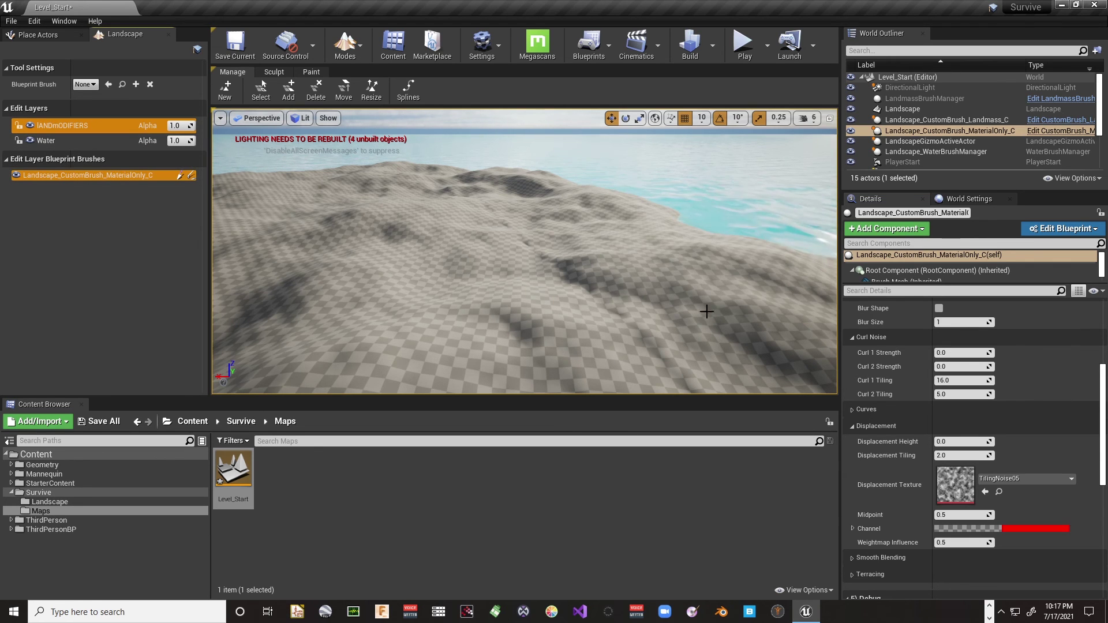
# Try a Displacement Height of about 6.77 and a Midpoint of about 227.15 on the brush, and reset both to their defaults.
pyautogui.scroll(-3, 988, 463)
pyautogui.scroll(-1, 988, 462)
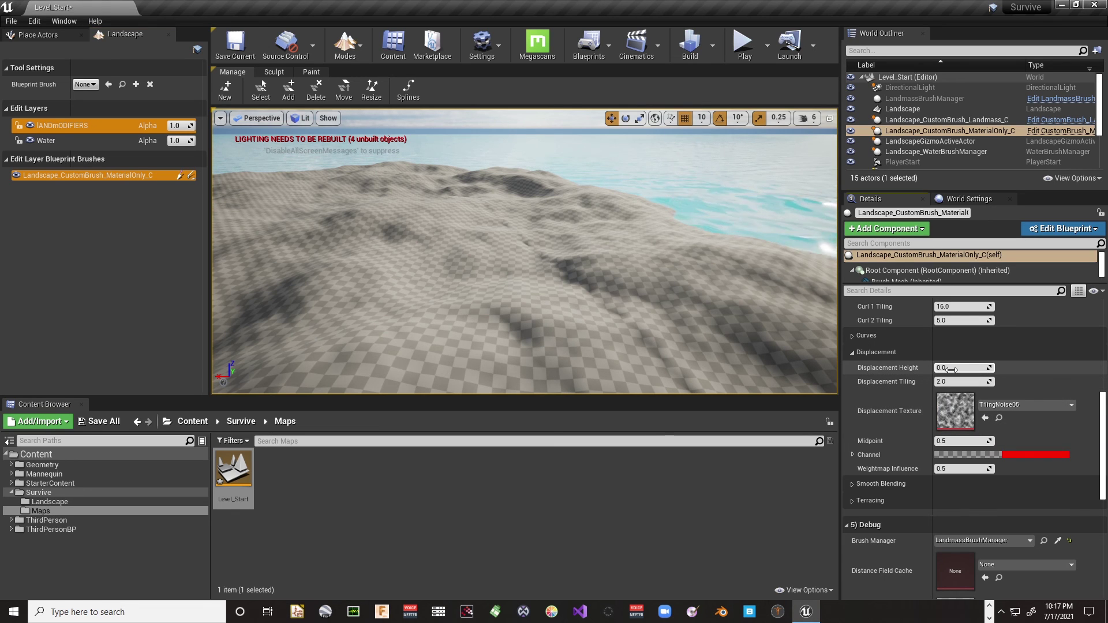
pyautogui.moveTo(960, 368); pyautogui.dragTo(972, 383)
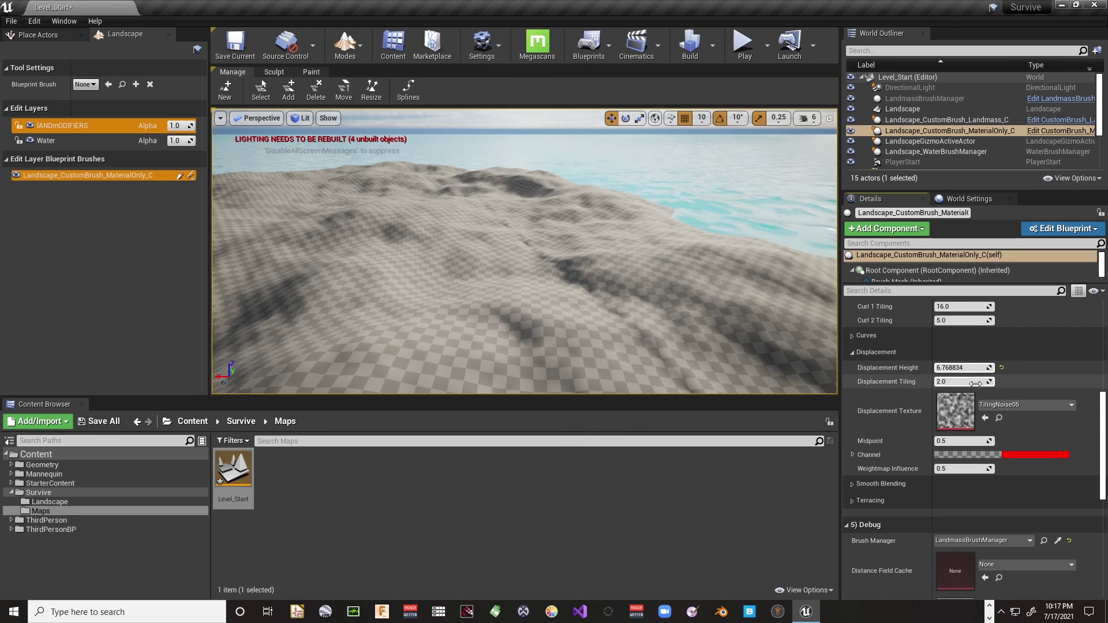
pyautogui.scroll(-4, 902, 400)
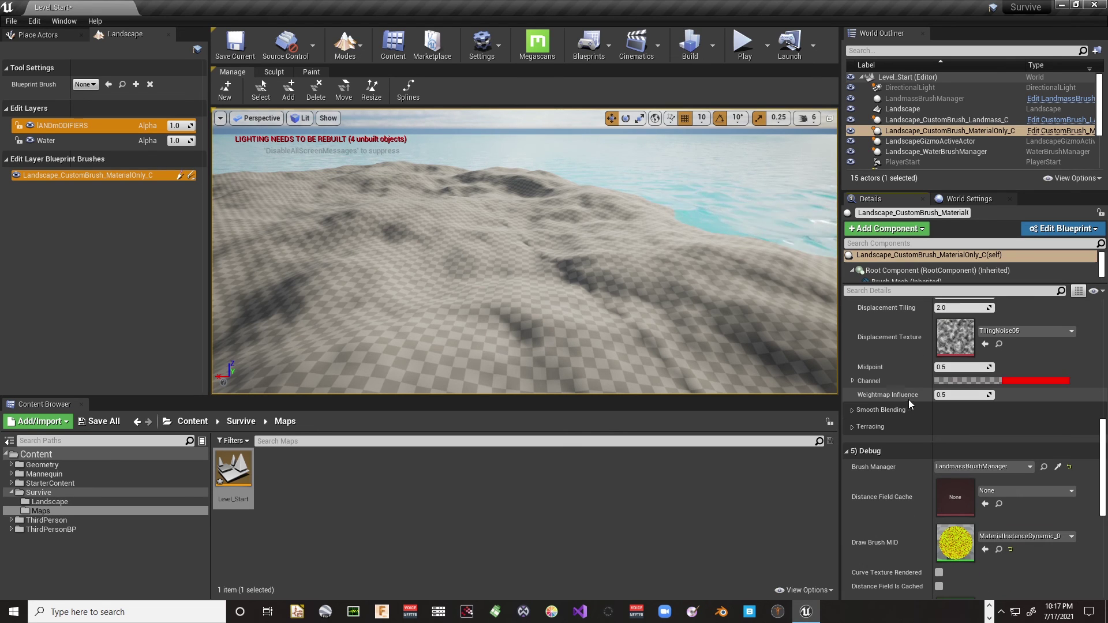
pyautogui.moveTo(961, 367)
pyautogui.mouseDown()
pyautogui.moveTo(995, 371)
pyautogui.moveTo(948, 378)
pyautogui.mouseUp()
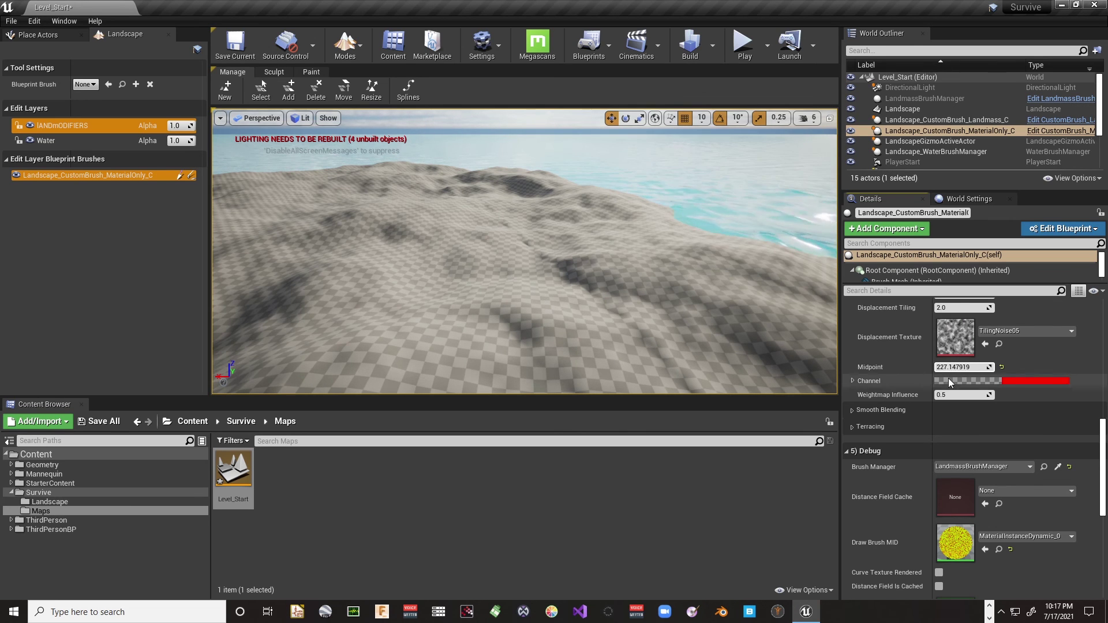
pyautogui.click(1002, 367)
pyautogui.scroll(1, 892, 370)
pyautogui.scroll(3, 893, 372)
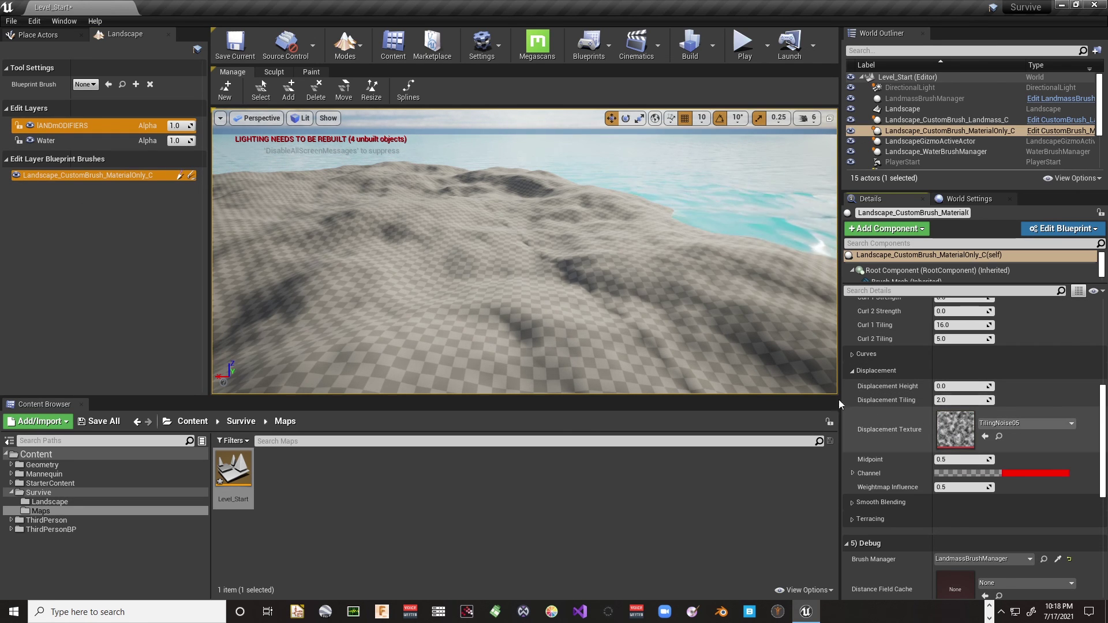
# Review the MaterialOnly brush's effect settings and expand its Material settings to examine the noise parameters.
pyautogui.scroll(-3, 895, 425)
pyautogui.scroll(6, 888, 431)
pyautogui.scroll(1, 893, 420)
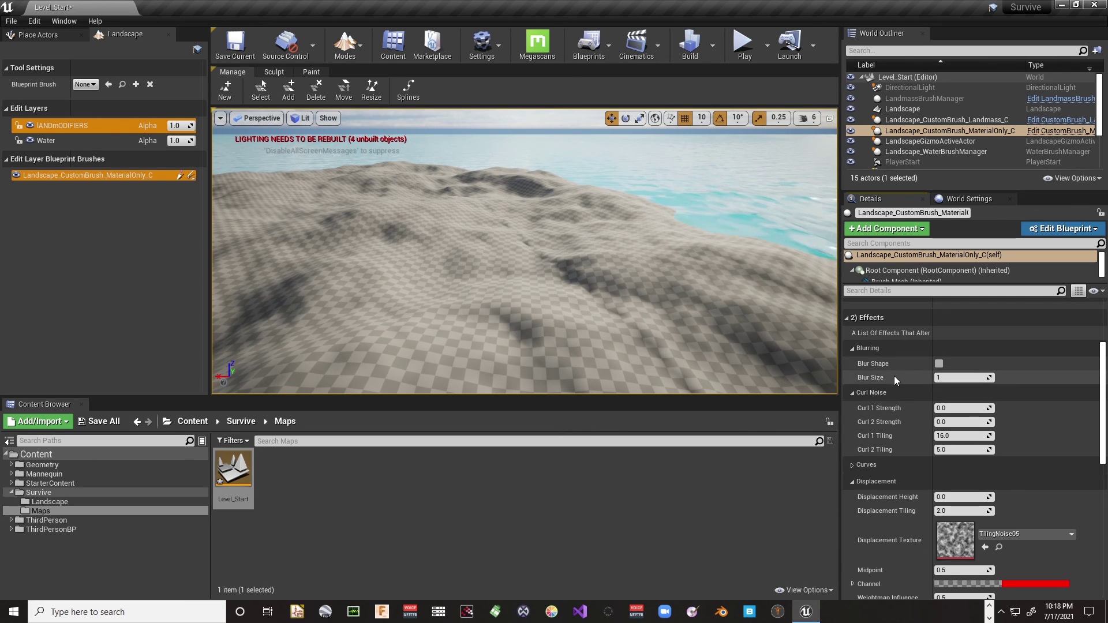
pyautogui.scroll(2, 895, 375)
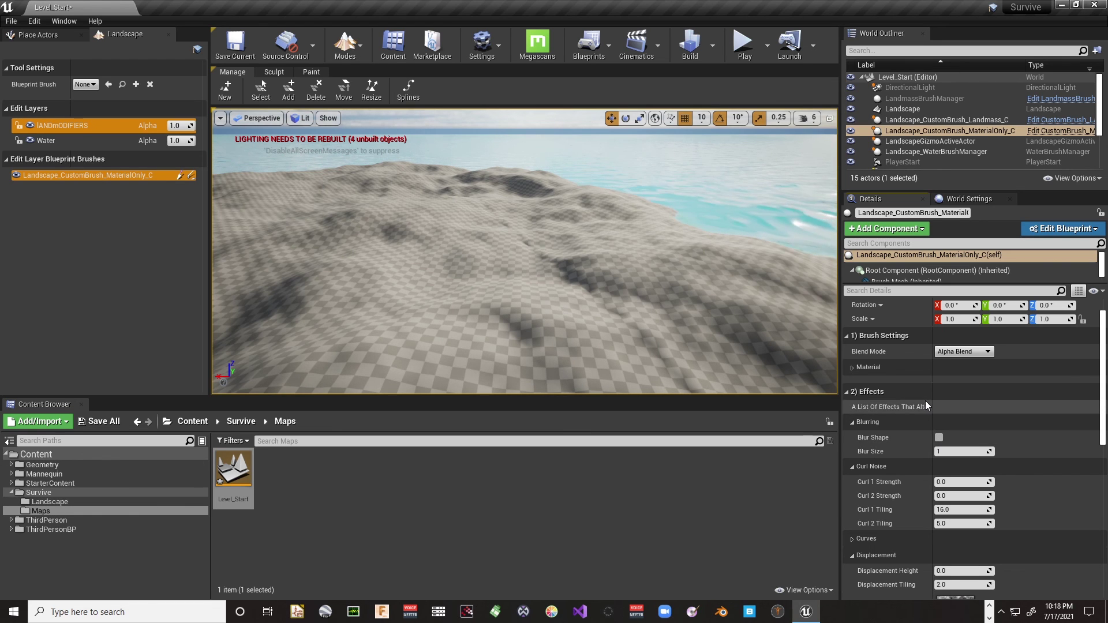
pyautogui.click(852, 369)
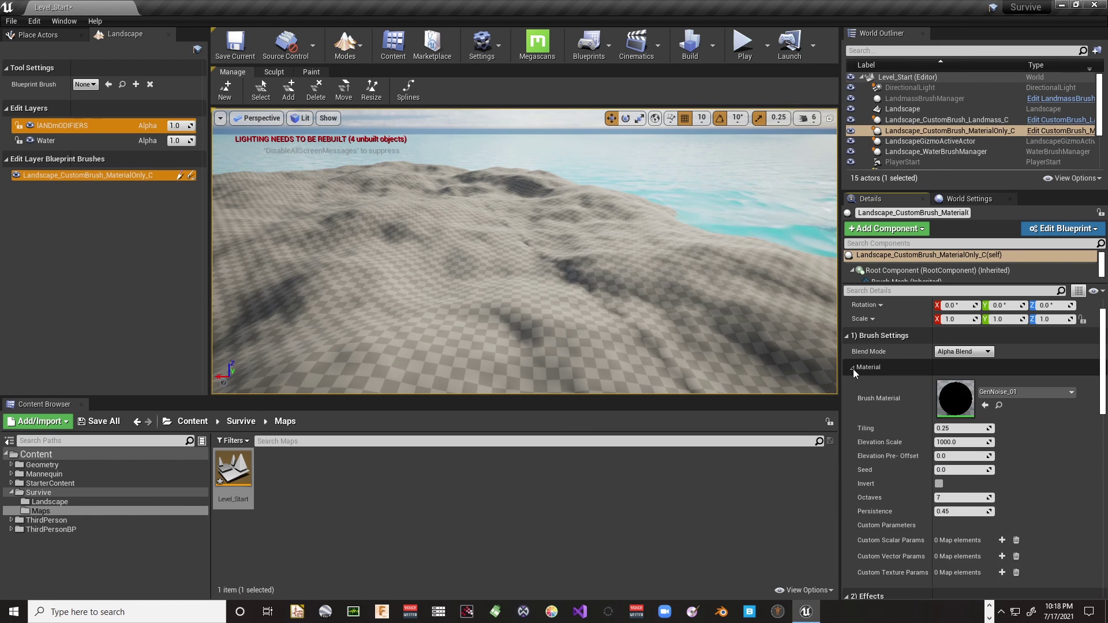
pyautogui.scroll(-3, 880, 406)
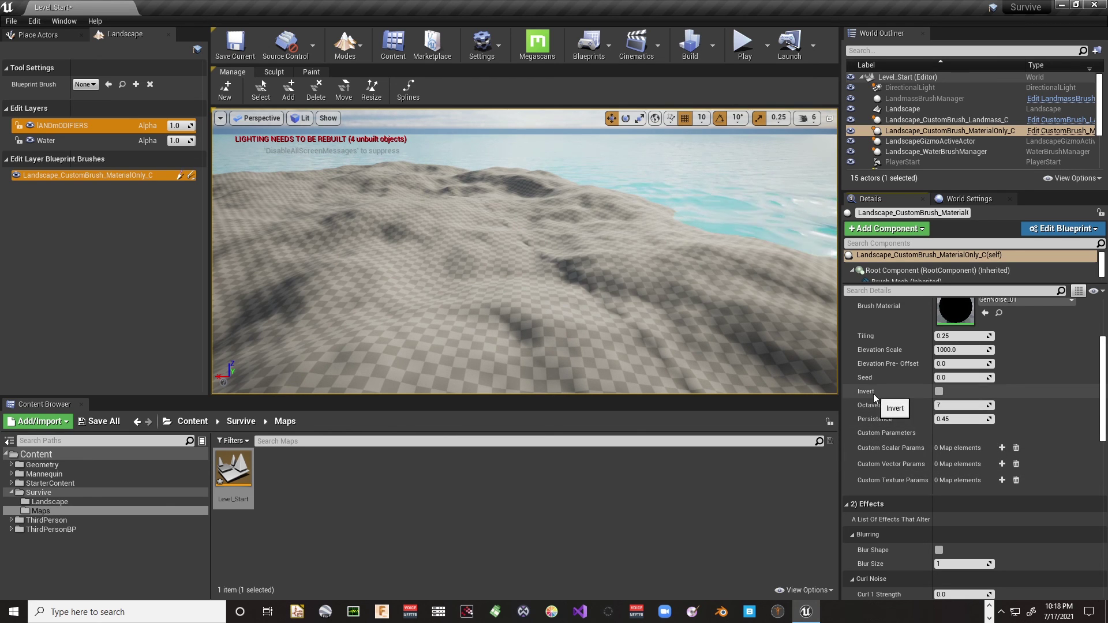
pyautogui.scroll(2, 873, 398)
pyautogui.scroll(1, 874, 393)
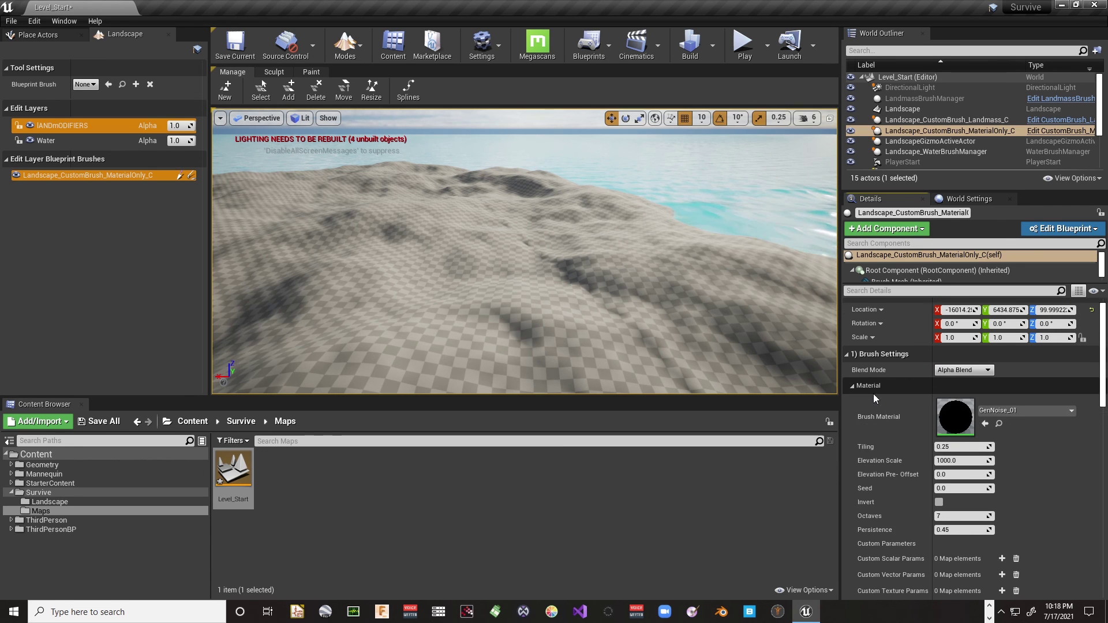
# Raise the MaterialOnly brush to a Z location of about 290.
pyautogui.press('f')
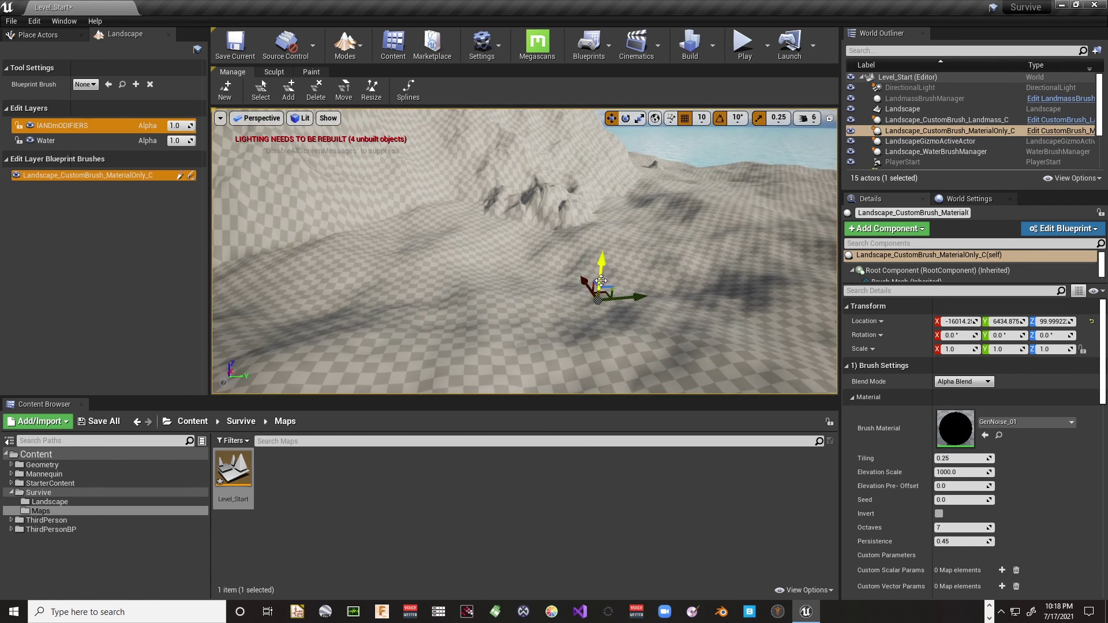
pyautogui.moveTo(605, 253)
pyautogui.mouseDown()
pyautogui.moveTo(608, 227)
pyautogui.moveTo(599, 264)
pyautogui.moveTo(601, 255)
pyautogui.mouseUp()
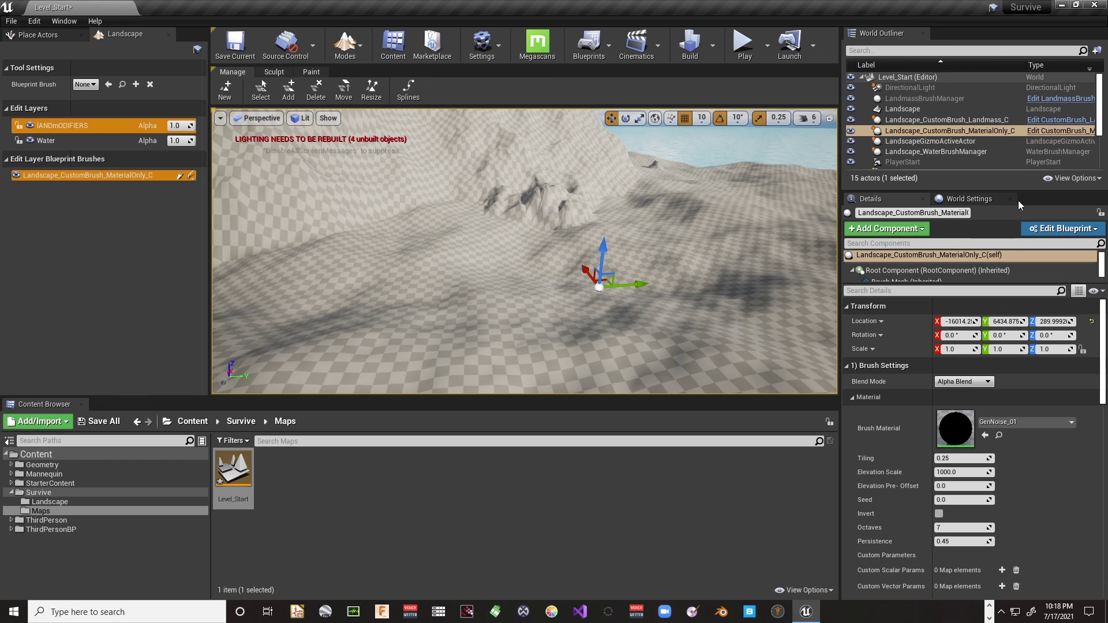
# Return to Select mode and raise the PlayerStart above the landscape surface to a Z location of 512.
pyautogui.doubleClick(936, 162)
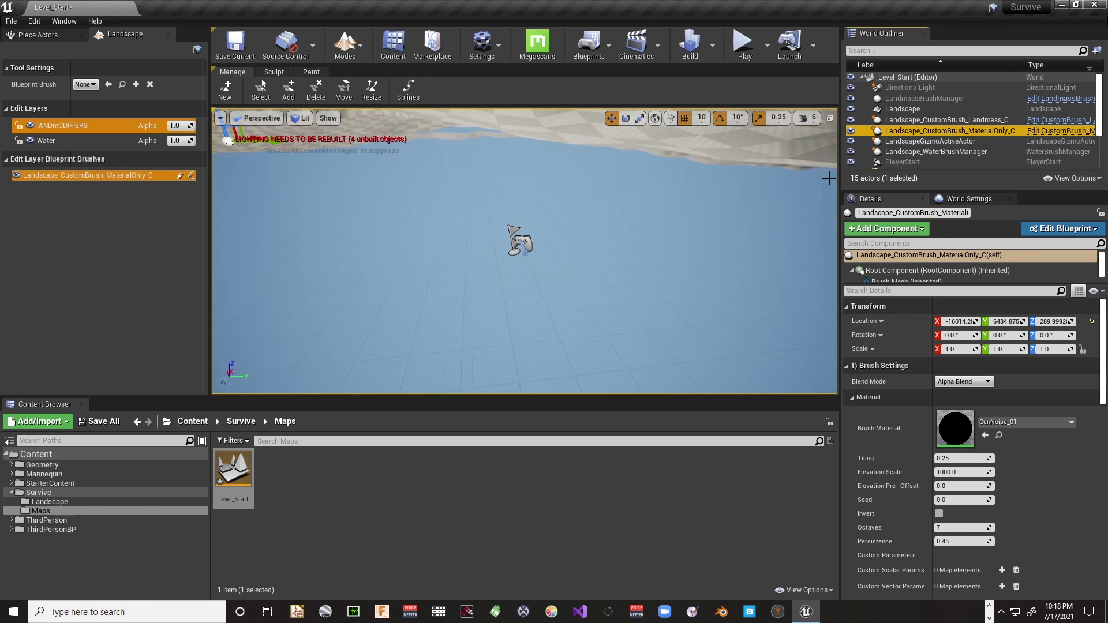
pyautogui.click(354, 49)
pyautogui.click(371, 78)
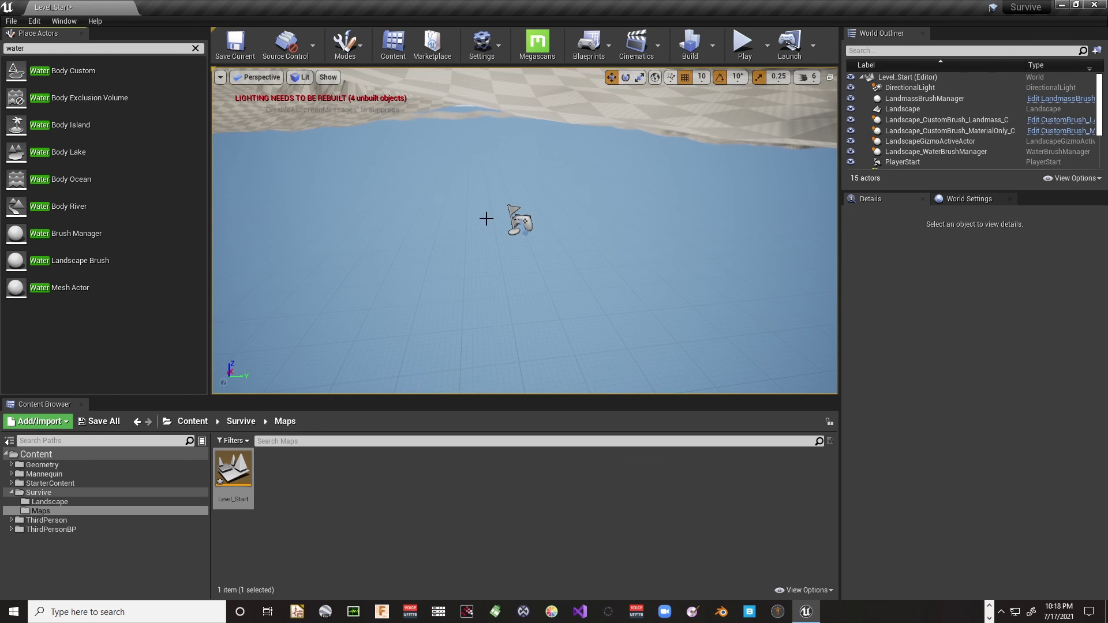
pyautogui.click(521, 226)
pyautogui.keyDown('shift'); pyautogui.moveTo(521, 183); pyautogui.dragTo(520, 165); pyautogui.keyUp('shift')
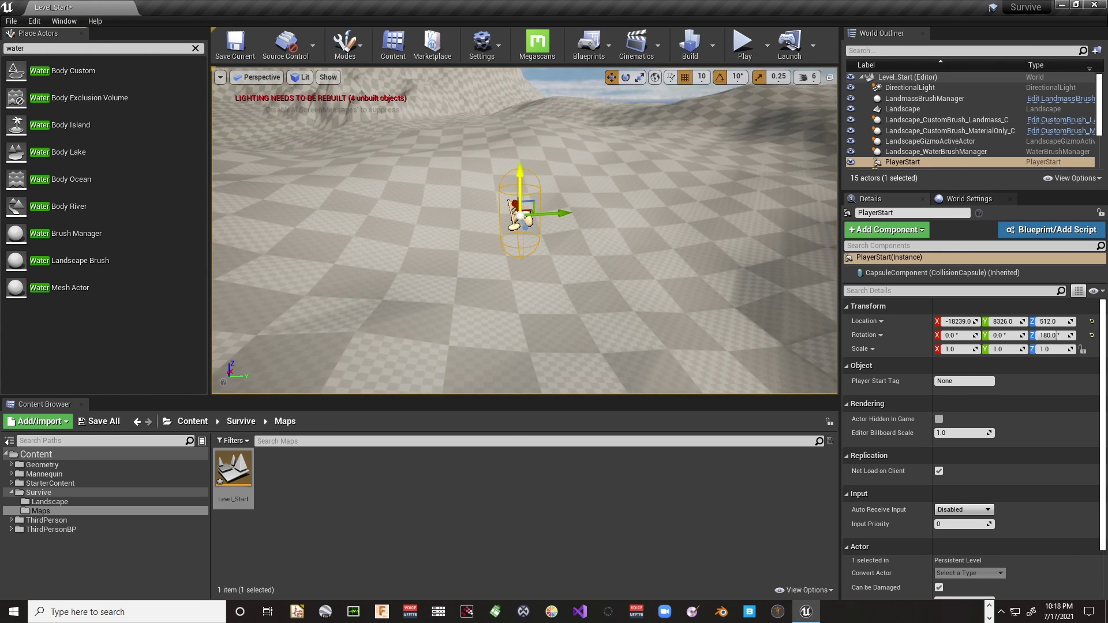
# Play the level in the editor, run the character across the uneven terrain toward the mountain, and end the play session.
pyautogui.click(741, 45)
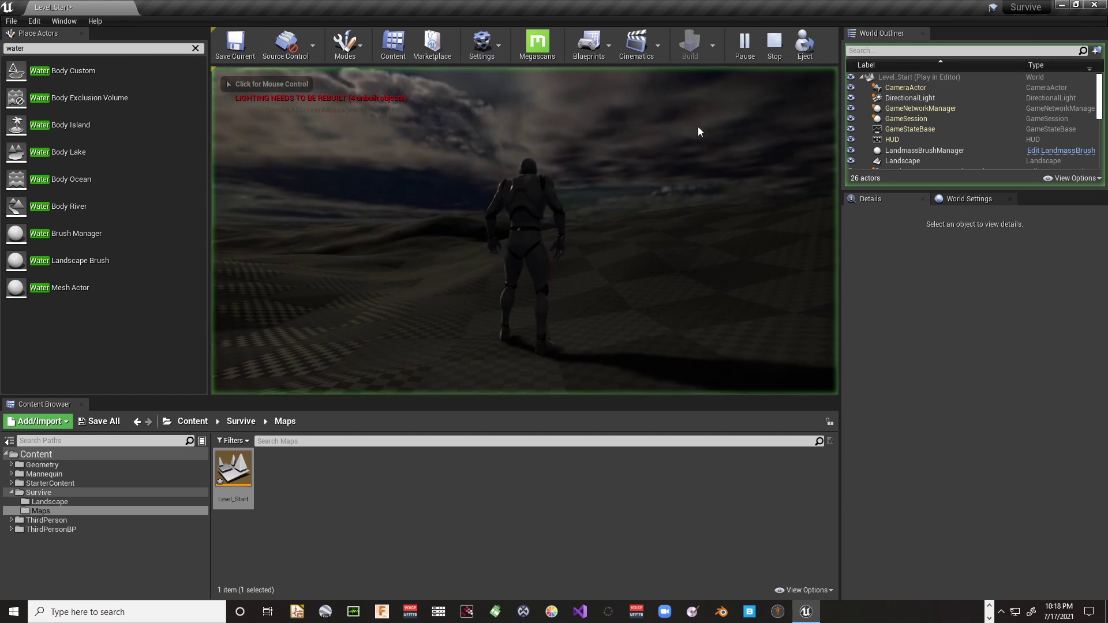
pyautogui.press('w')
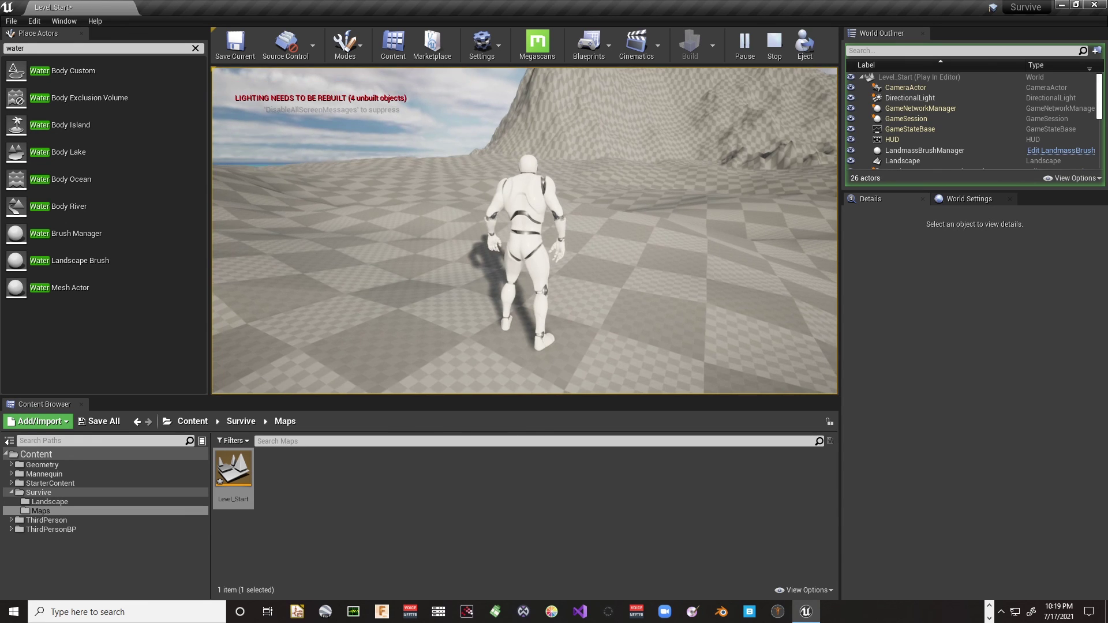
pyautogui.press('Escape')
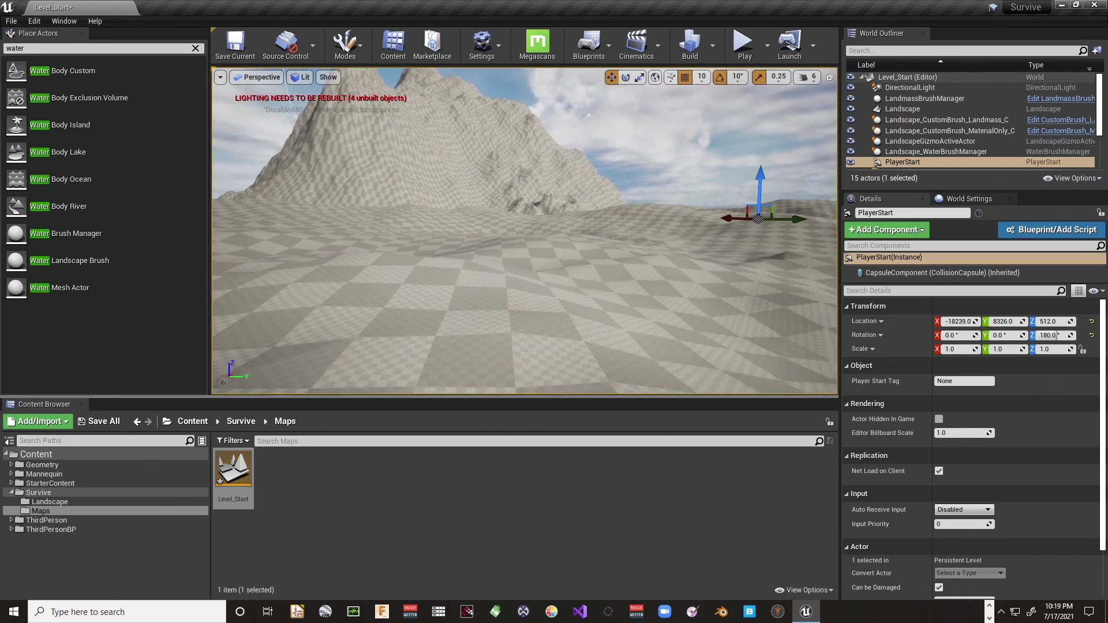
# Examine the island's mountain, uneven terrain and shoreline from several sides.
pyautogui.moveTo(524, 231); pyautogui.dragTo(524, 191, button='right')
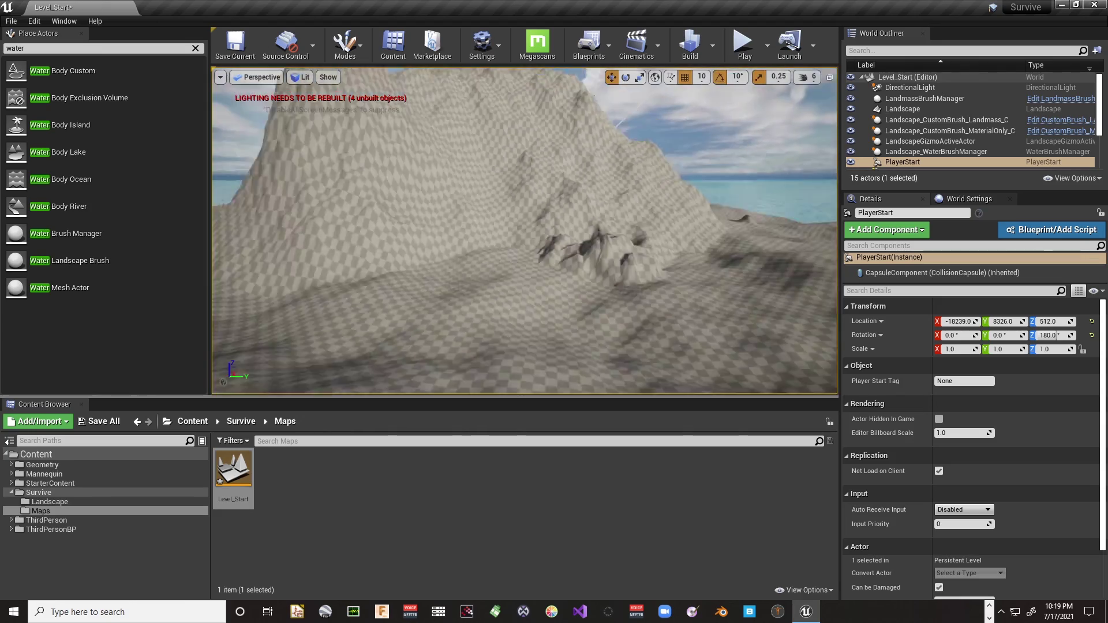
pyautogui.moveTo(524, 231); pyautogui.dragTo(591, 156, button='right')
pyautogui.press('s')
pyautogui.moveTo(525, 231); pyautogui.dragTo(634, 213, button='right')
pyautogui.press('w')
pyautogui.moveTo(524, 230); pyautogui.dragTo(450, 190, button='right')
pyautogui.press('w')
pyautogui.moveTo(524, 231); pyautogui.dragTo(404, 237, button='right')
pyautogui.press('s')
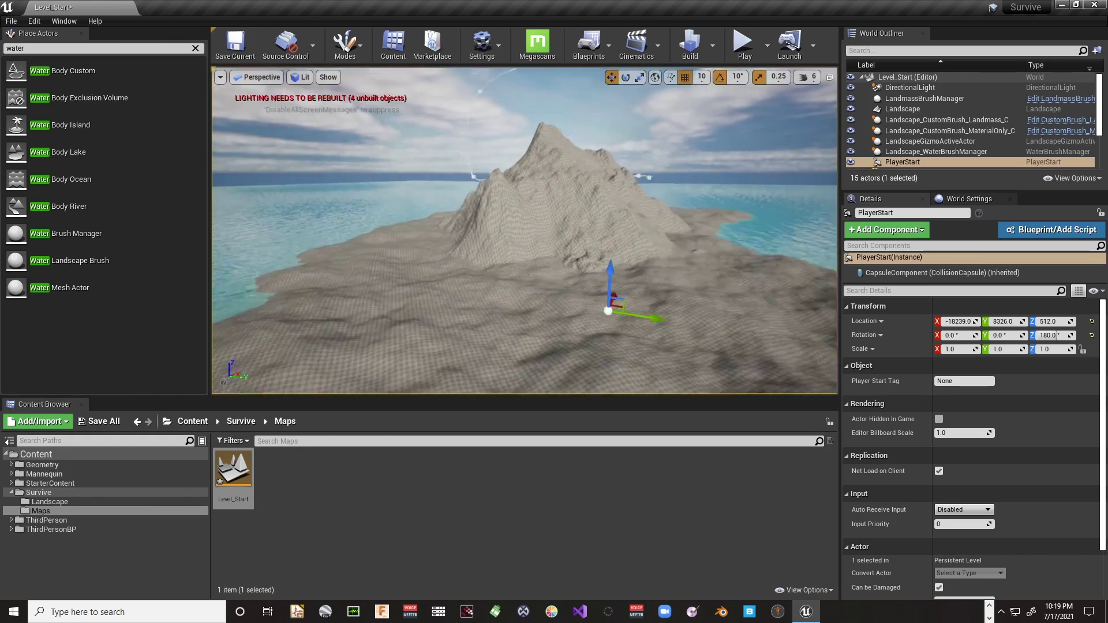
pyautogui.press('w')
pyautogui.moveTo(546, 273); pyautogui.dragTo(557, 190, button='right')
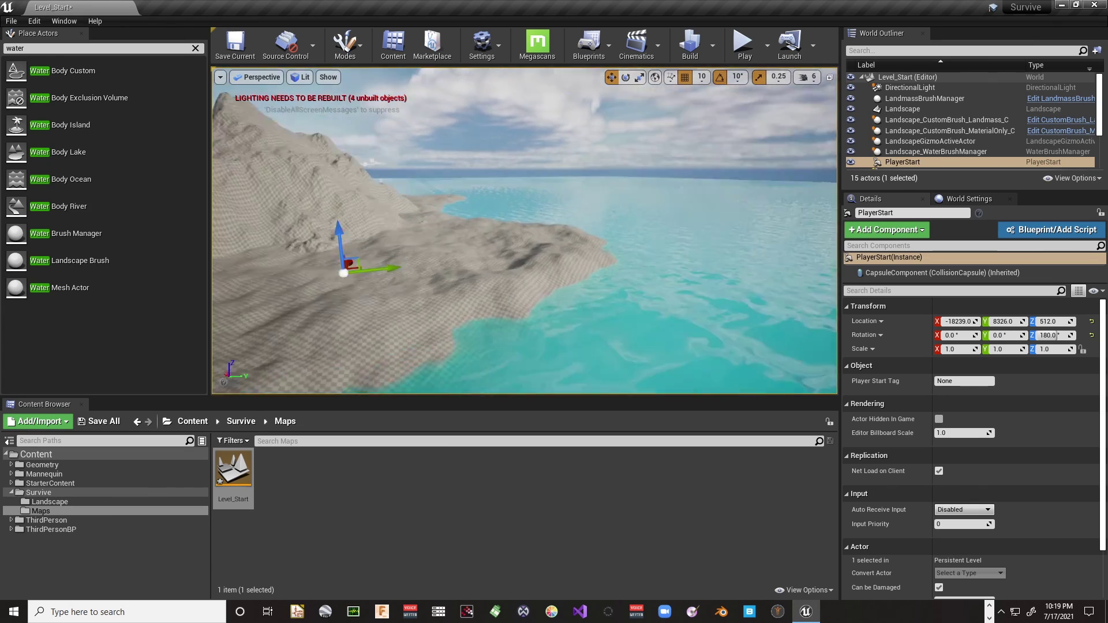
pyautogui.moveTo(524, 231); pyautogui.dragTo(427, 246, button='right')
pyautogui.press('s')
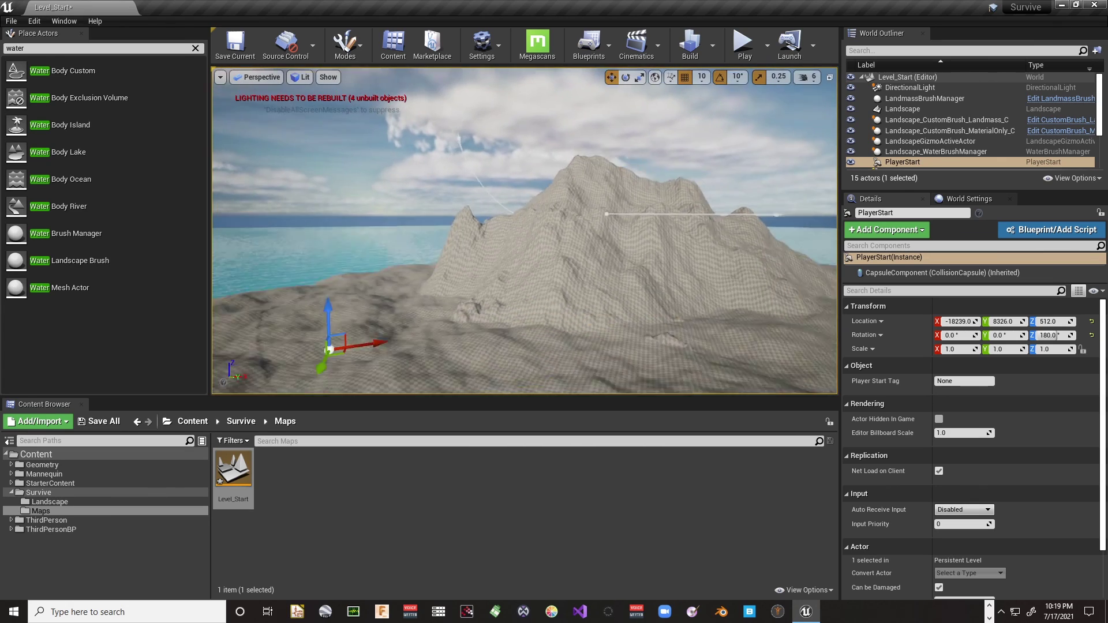
pyautogui.moveTo(546, 273); pyautogui.dragTo(541, 280, button='right')
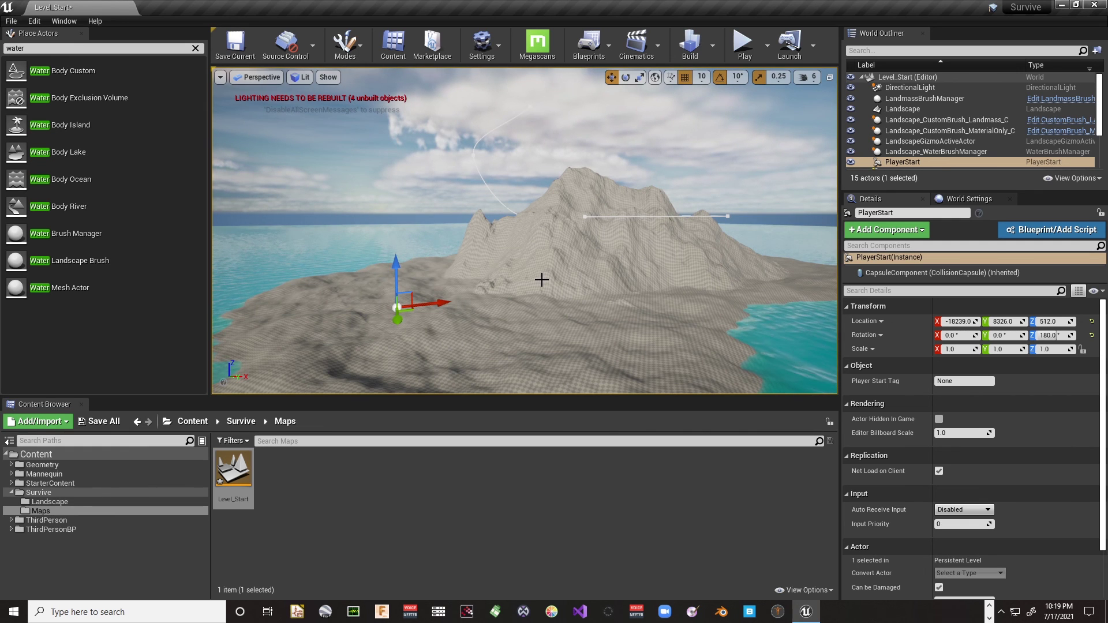